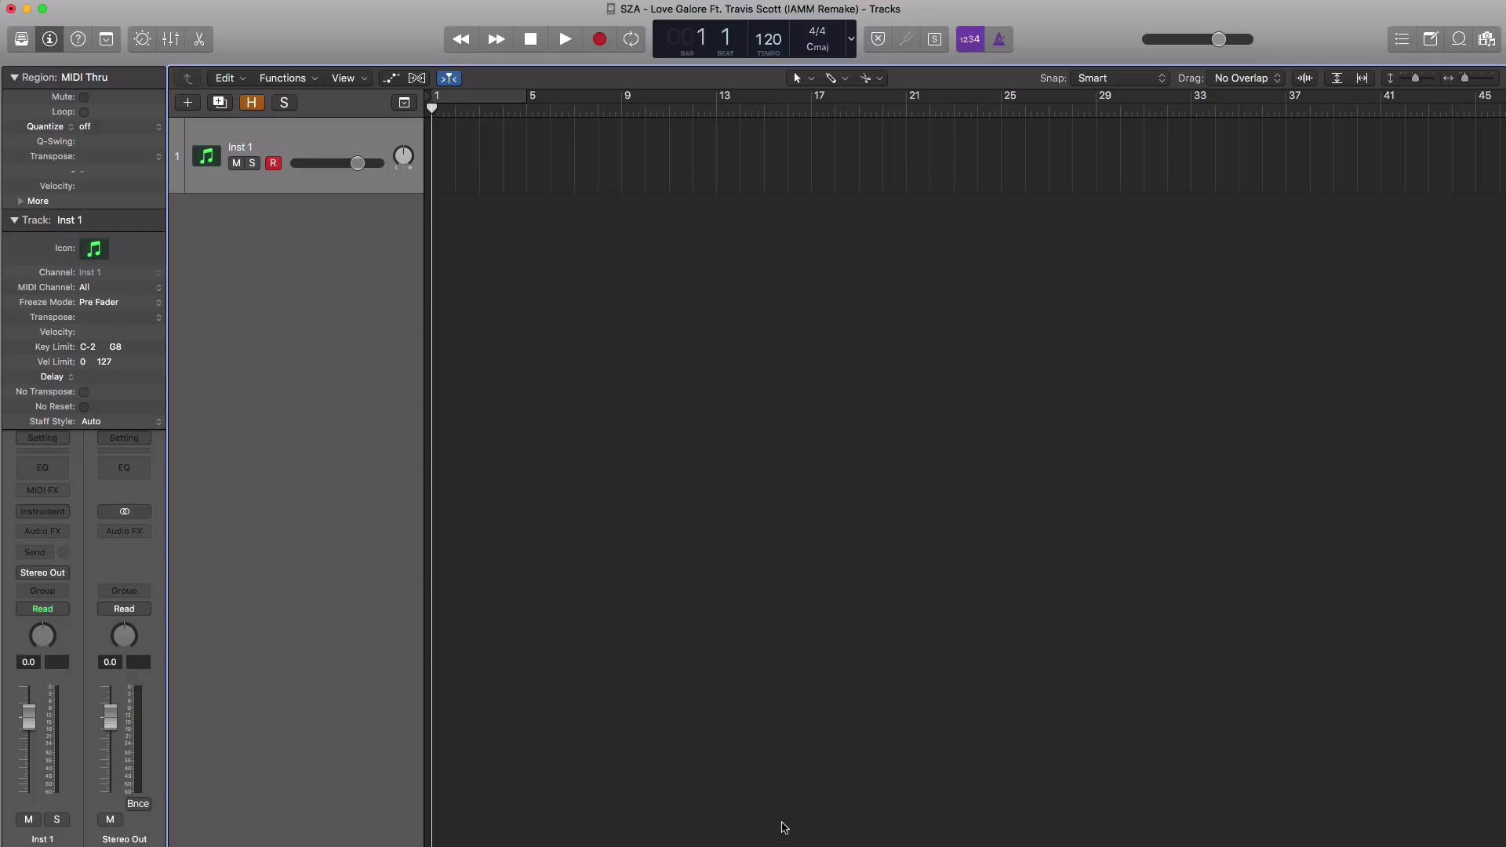
Set the project tempo to 135 and enable a cycle range from bar 1 to bar 9
{"action": "double_click", "coordinate": [767, 40]}
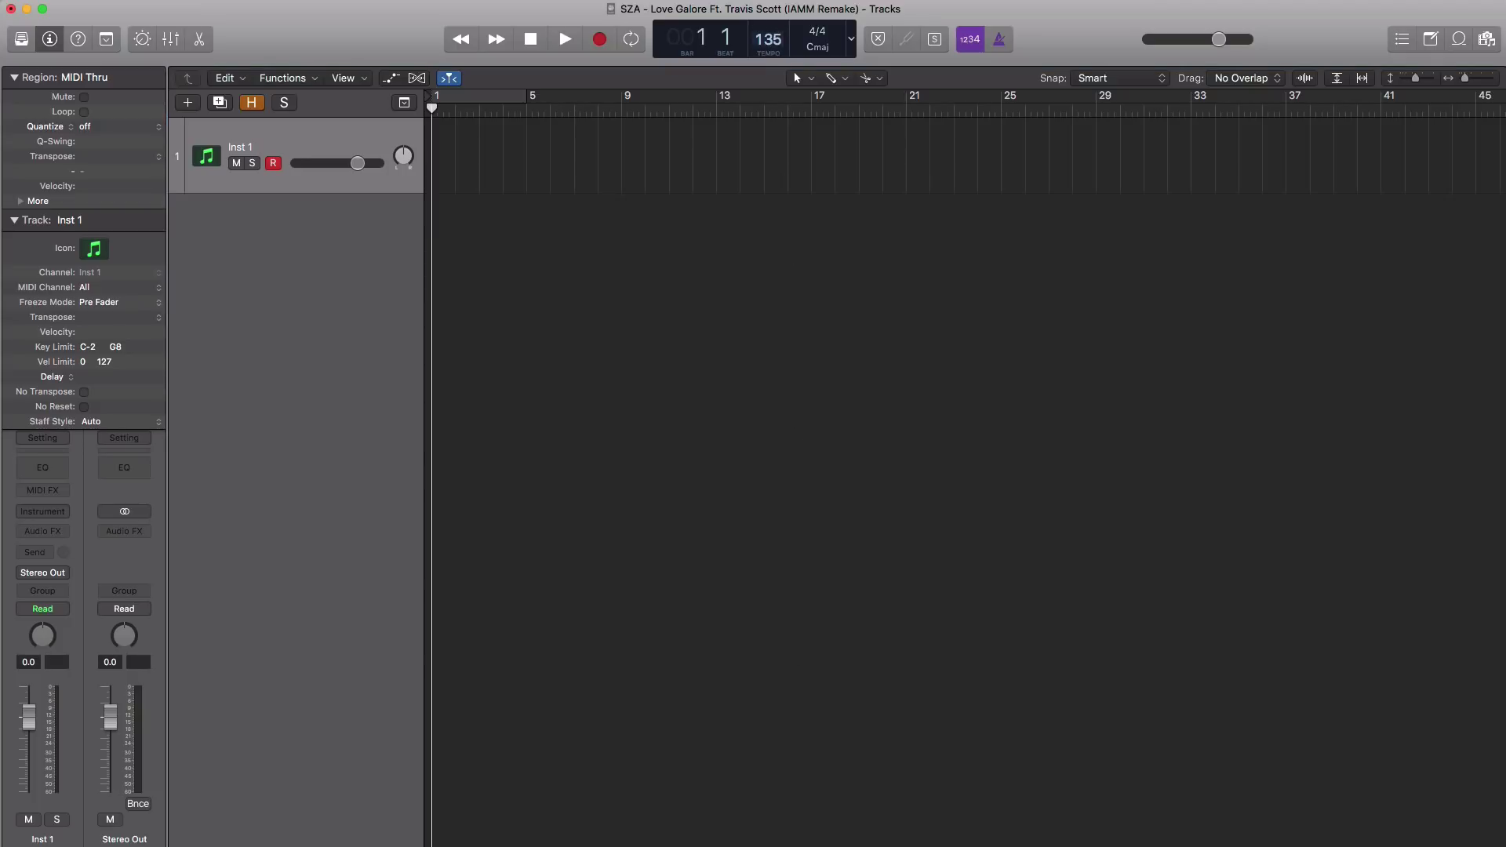
{"action": "left_click", "coordinate": [437, 98]}
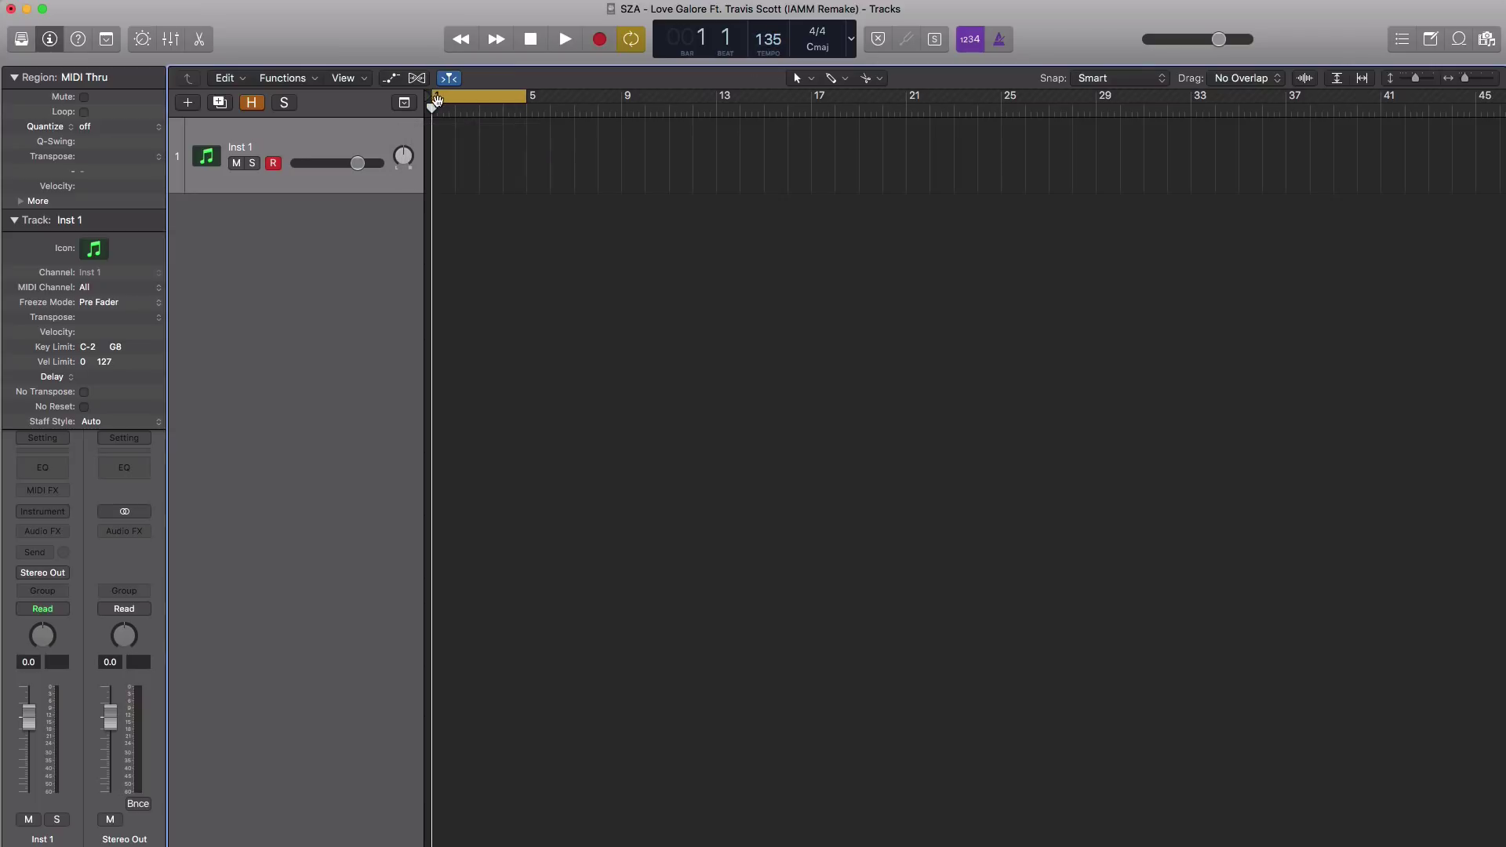
{"action": "left_click_drag", "start_coordinate": [523, 102], "coordinate": [621, 102]}
Load the Subby Bass patch from the Bass sounds onto the Inst 1 track
{"action": "left_click", "coordinate": [21, 39]}
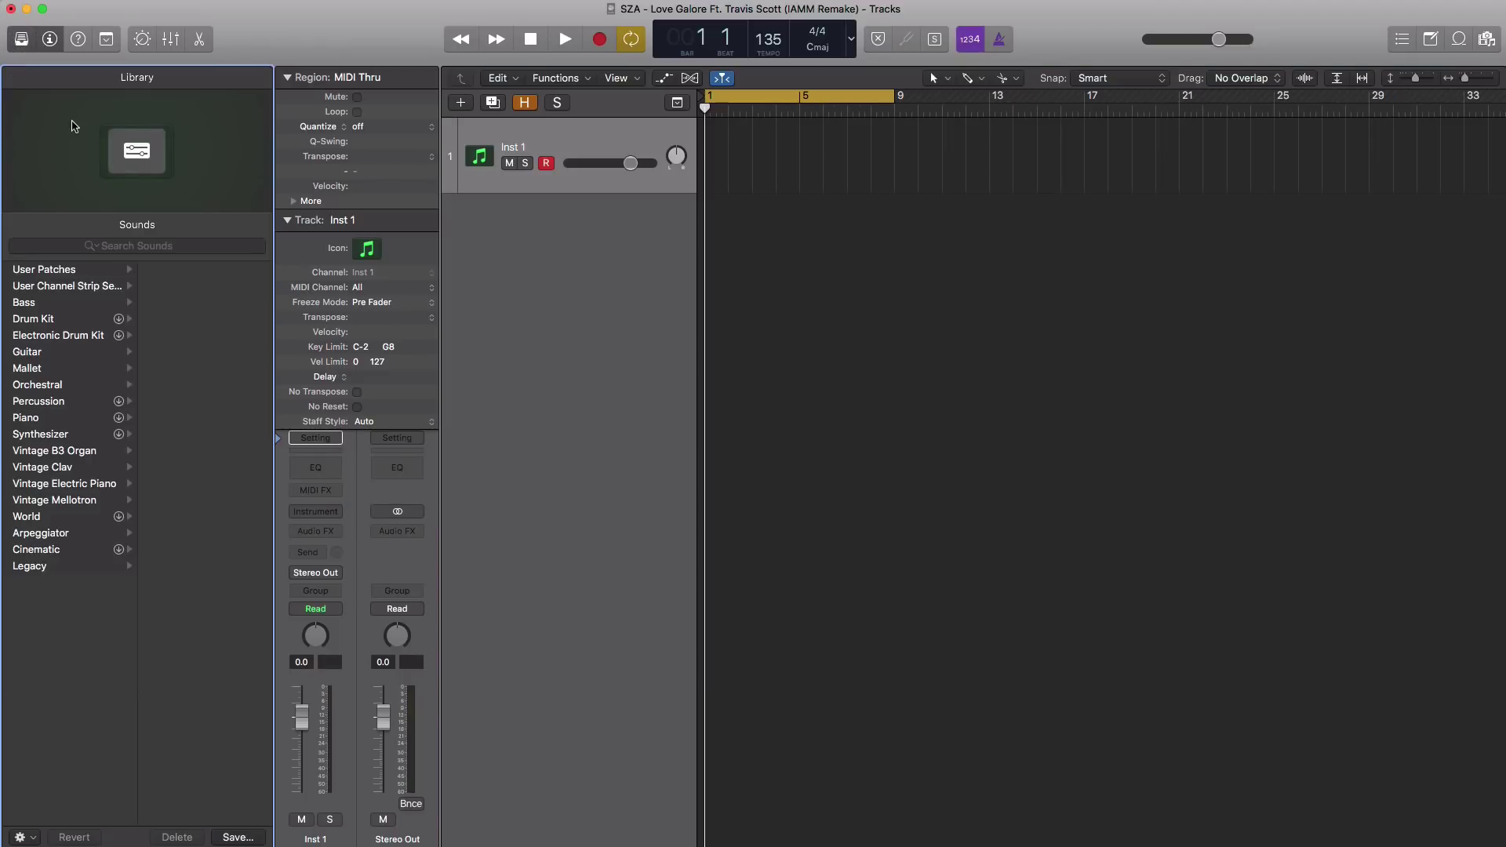
{"action": "left_click", "coordinate": [27, 303]}
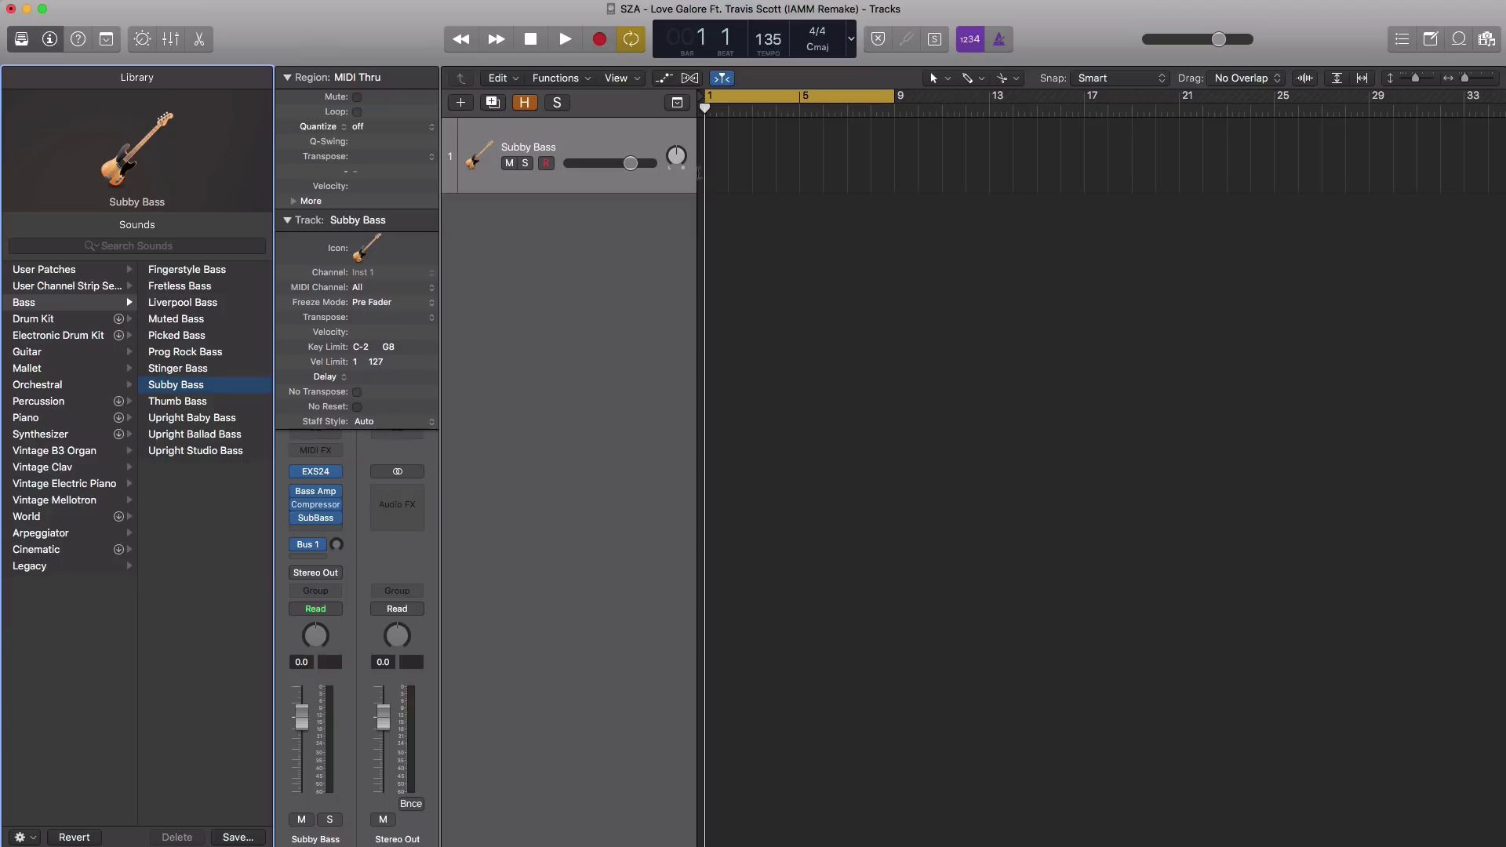
Create an empty region on the Subby Bass track spanning bars 1 to 9 and open it in the Piano Roll
{"action": "double_click", "coordinate": [711, 174]}
{"action": "left_click_drag", "start_coordinate": [723, 181], "coordinate": [895, 190]}
{"action": "double_click", "coordinate": [771, 174]}
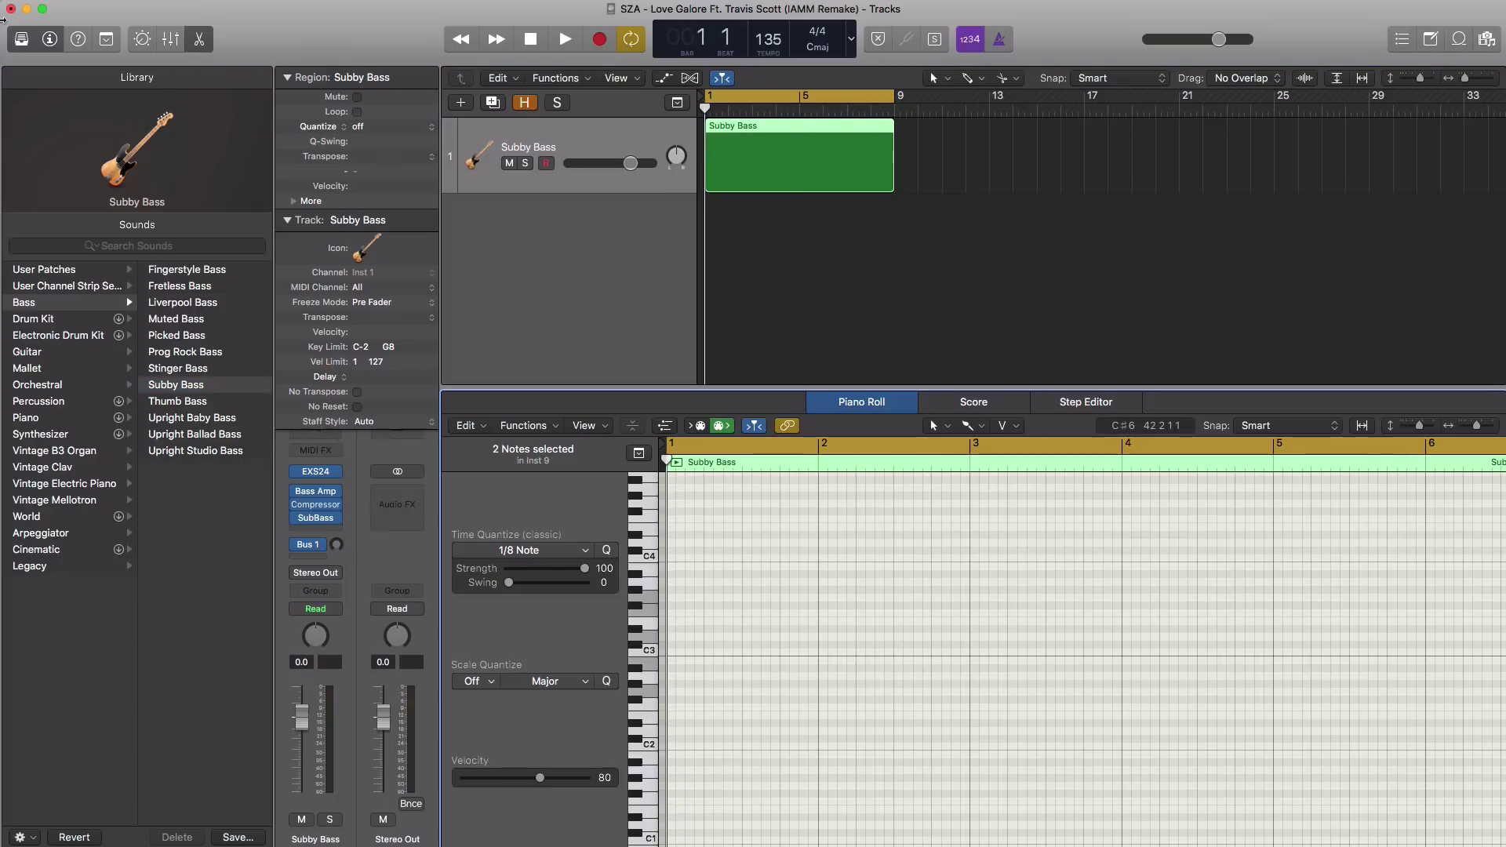
{"action": "key", "text": "y"}
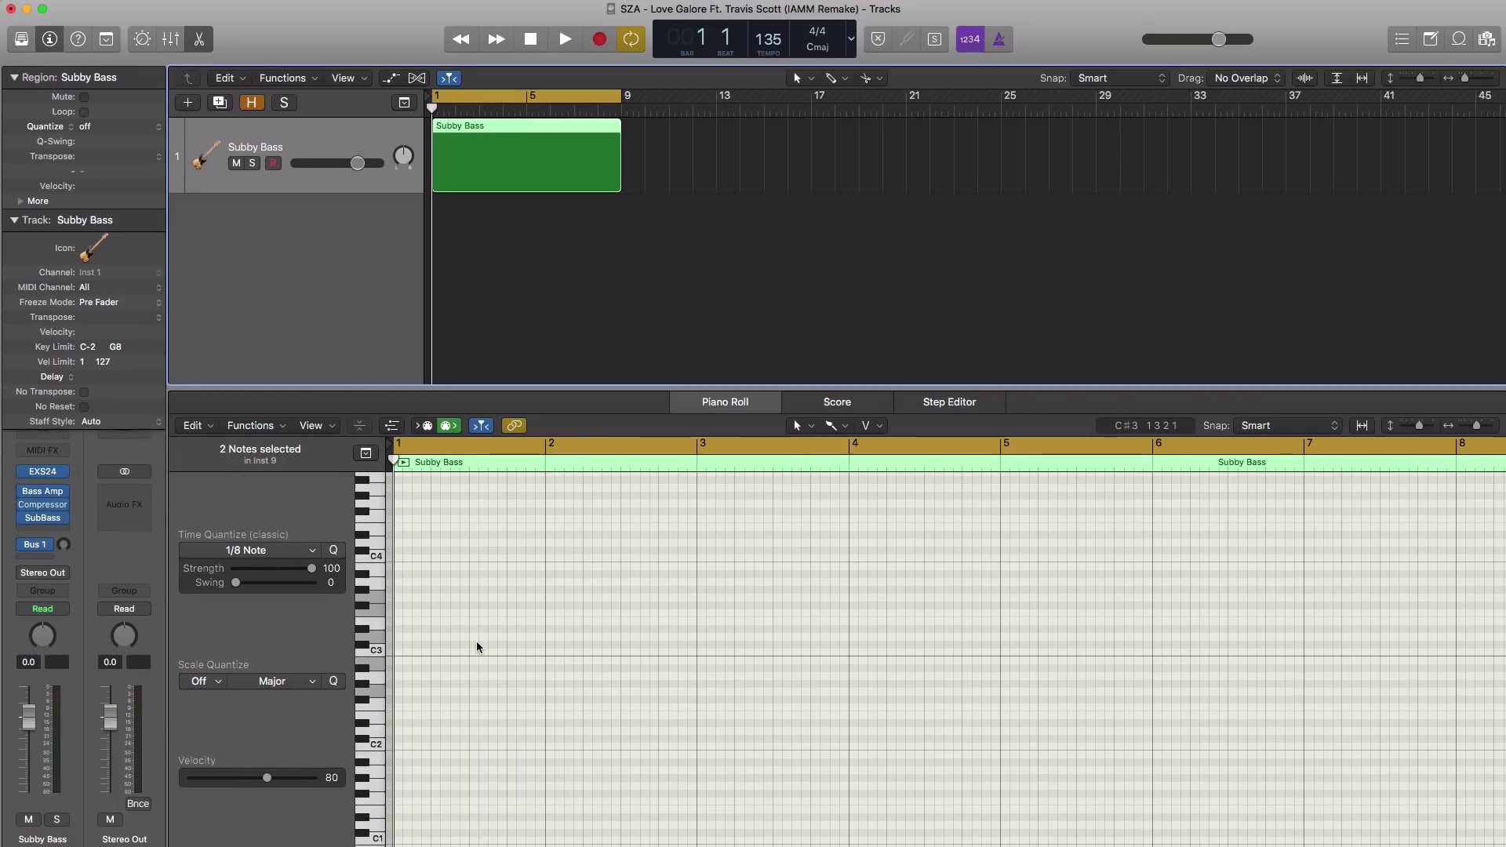
Add an F2 note at the start of bar 1 with the Pencil tool and shorten it to about three sixteenths
{"action": "scroll", "coordinate": [477, 647], "scroll_direction": "down", "scroll_amount": 2}
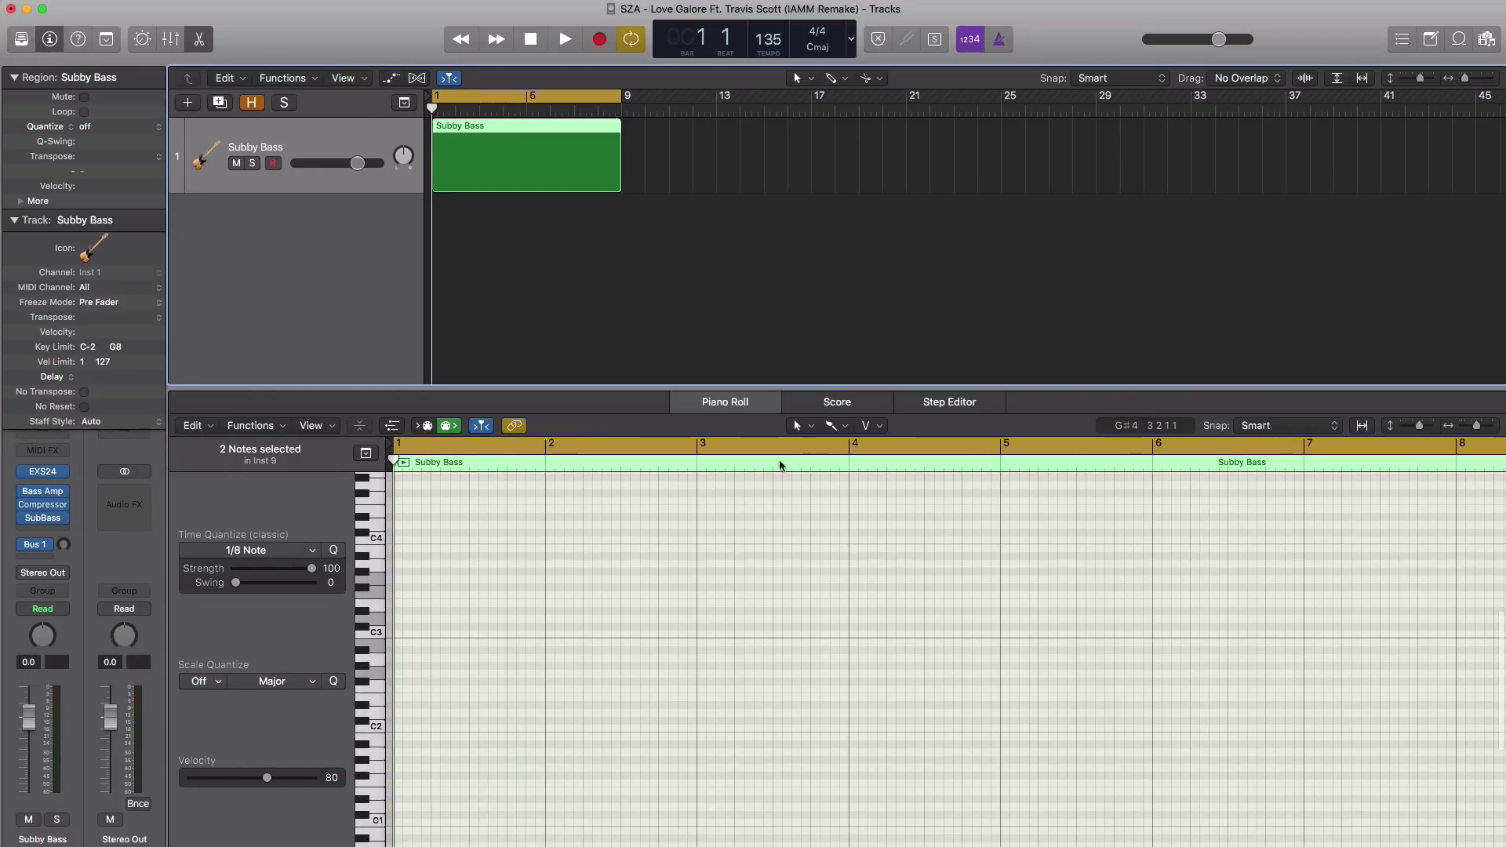
{"action": "left_click", "coordinate": [832, 426]}
{"action": "left_click", "coordinate": [863, 468]}
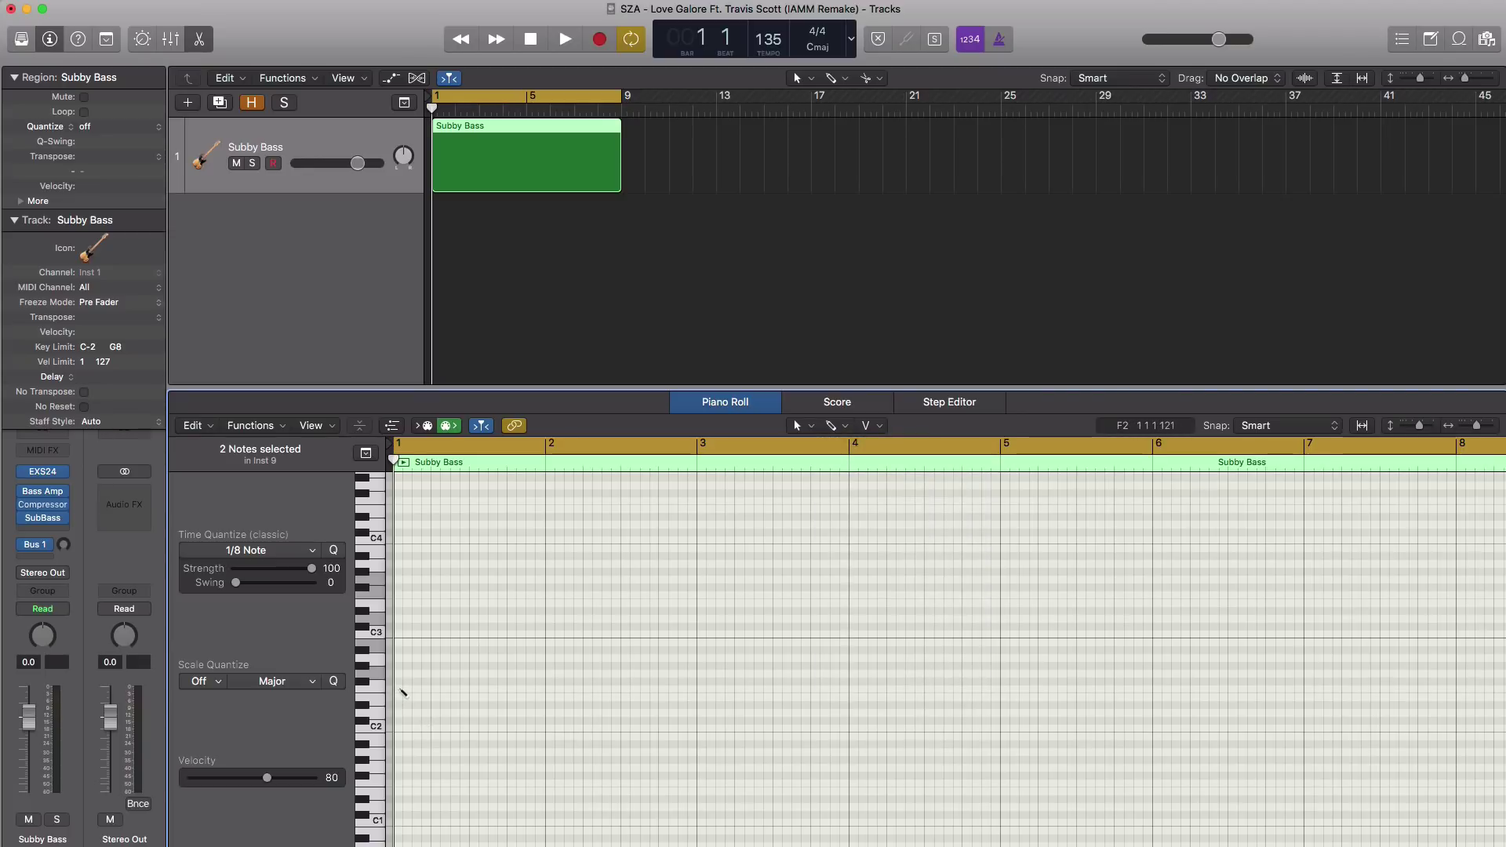
{"action": "left_click", "coordinate": [403, 690]}
{"action": "left_click_drag", "start_coordinate": [995, 690], "coordinate": [420, 700]}
{"action": "key", "text": "space"}
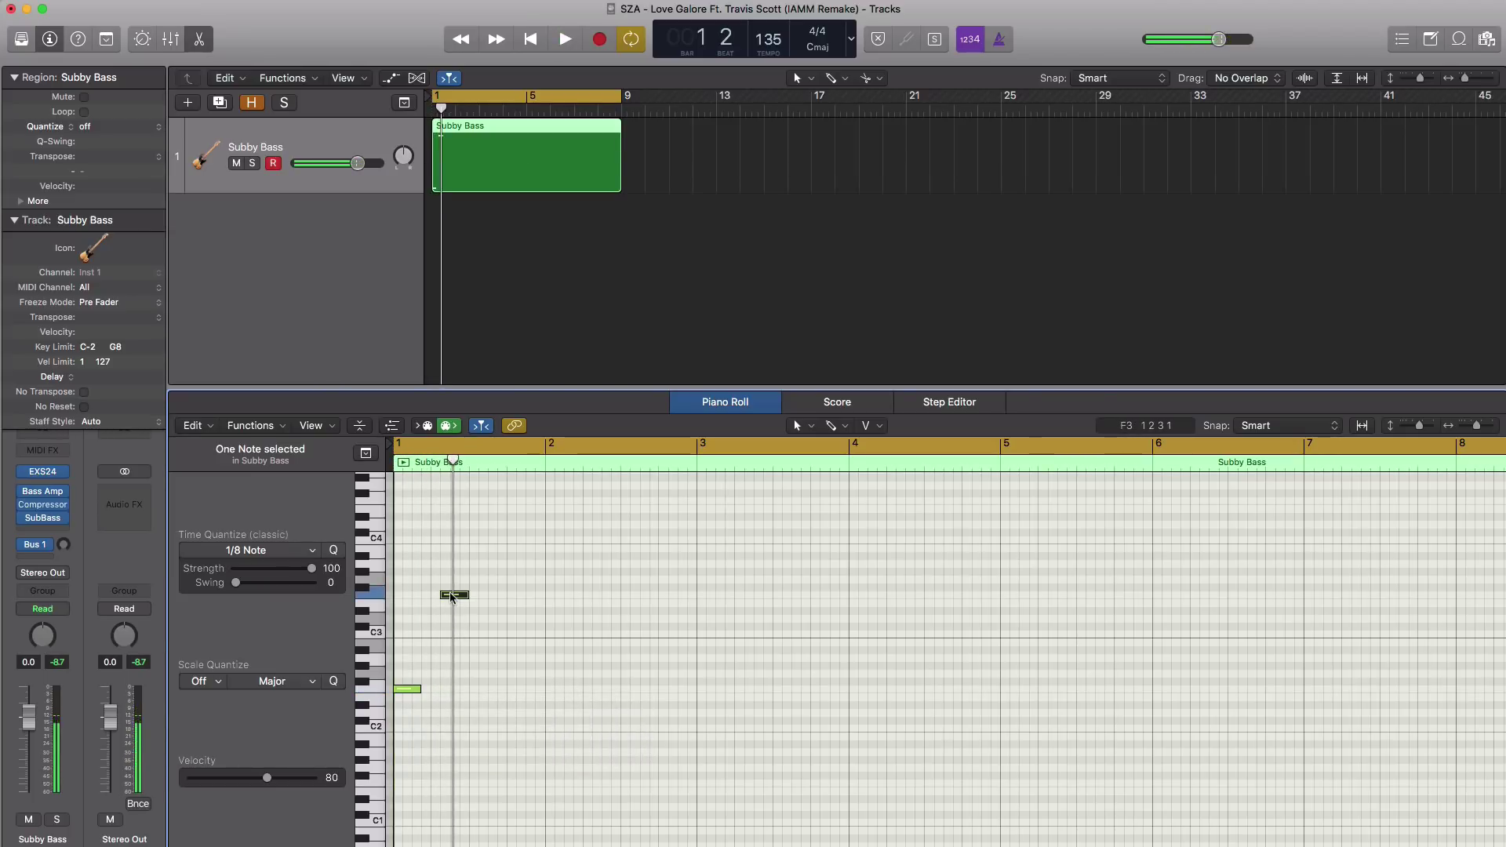
Place an F3 note halfway between beats 2 and 3 of bar 1 and an A3 note on beat 4, checking by playback
{"action": "mouse_move", "coordinate": [451, 598]}
{"action": "left_mouse_down"}
{"action": "mouse_move", "coordinate": [468, 665]}
{"action": "mouse_move", "coordinate": [464, 598]}
{"action": "left_mouse_up"}
{"action": "key", "text": "space"}
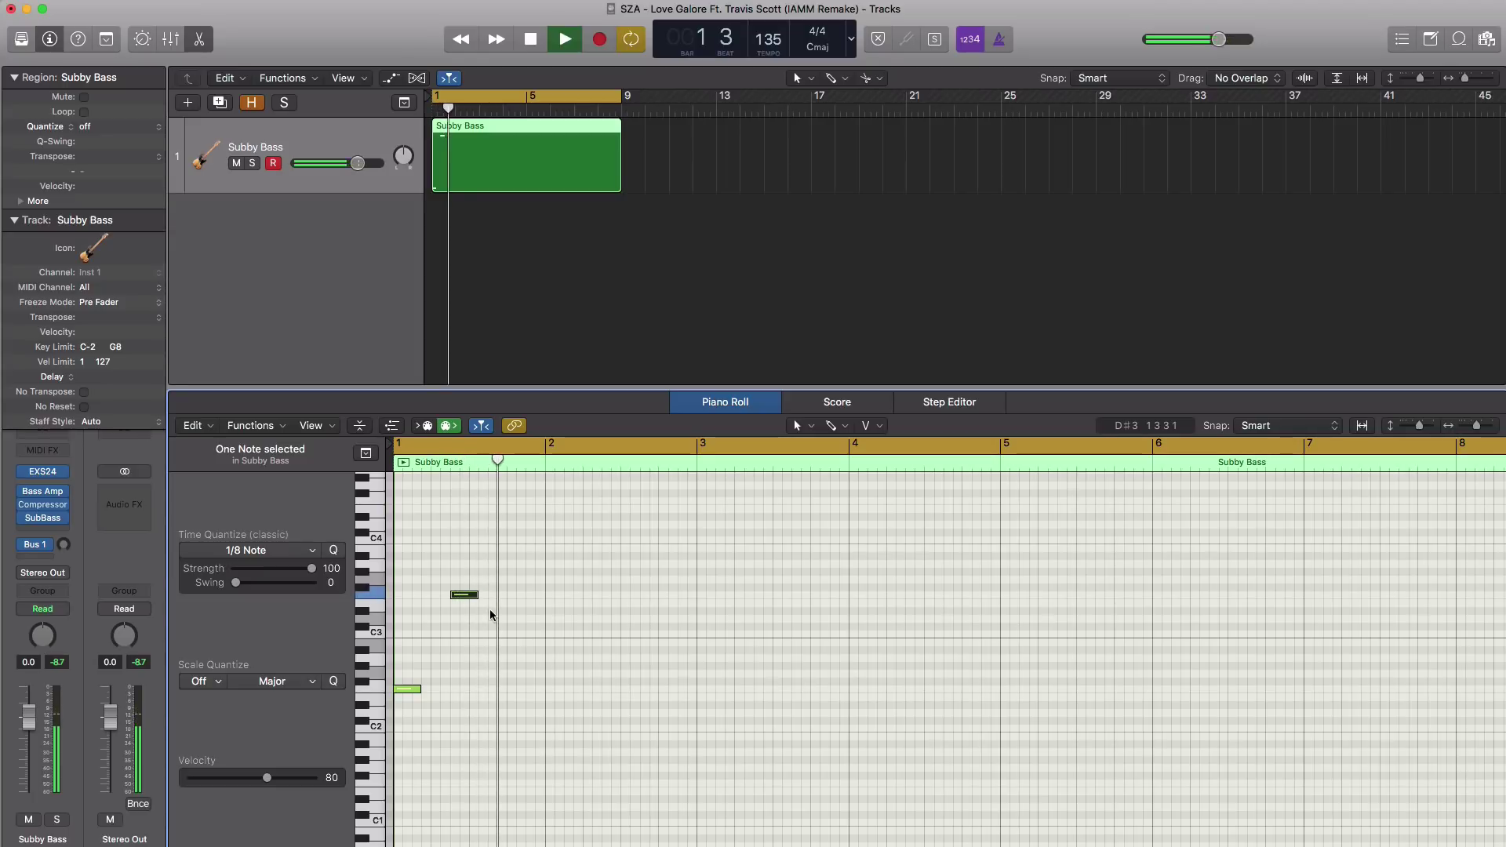
{"action": "key", "text": "space"}
{"action": "key", "text": "space"}
{"action": "key", "text": "space"}
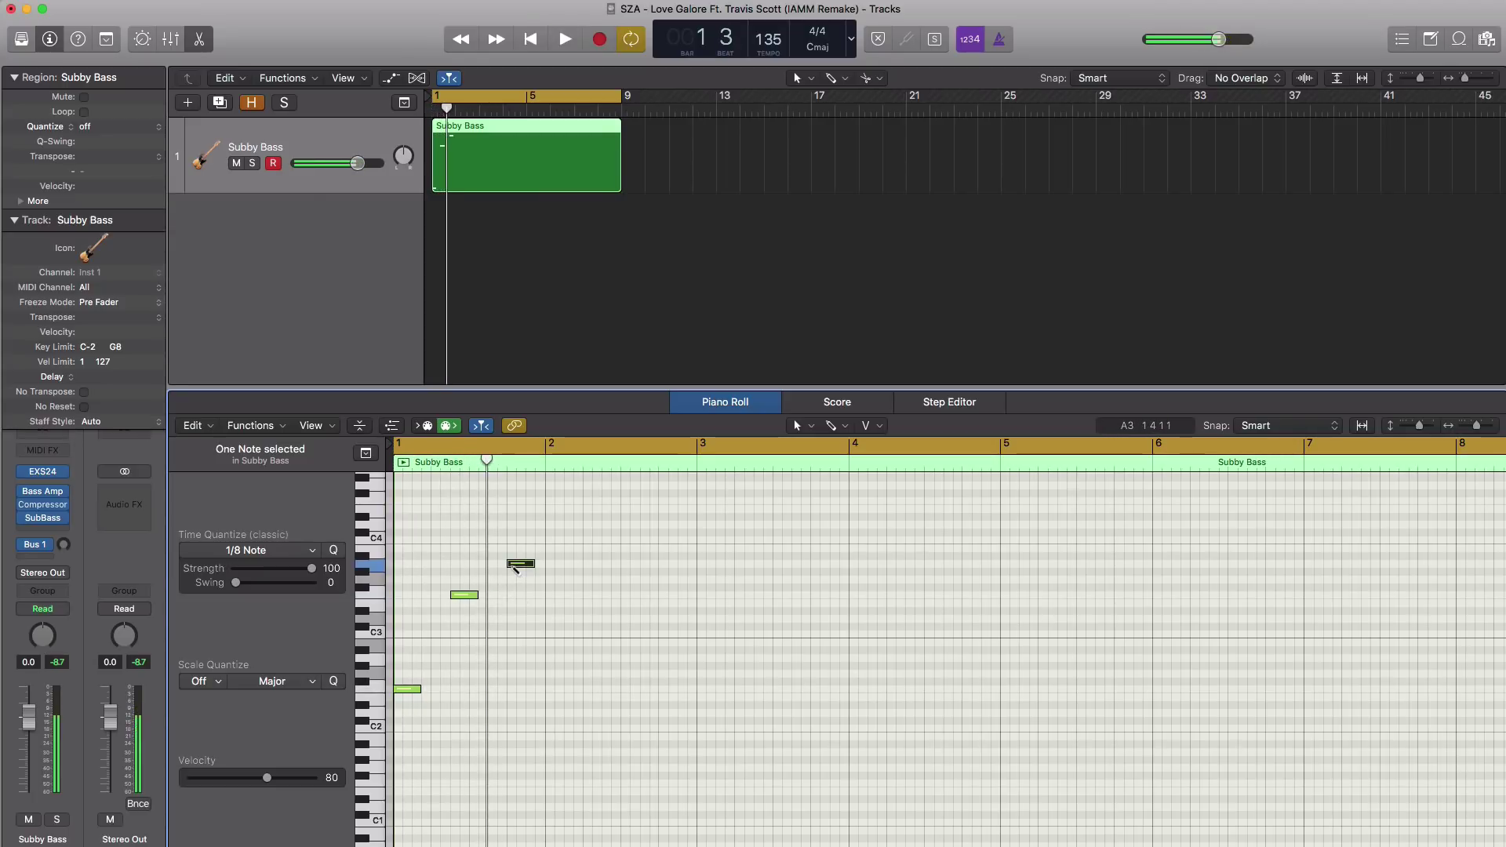
{"action": "key", "text": "space"}
{"action": "mouse_move", "coordinate": [510, 564]}
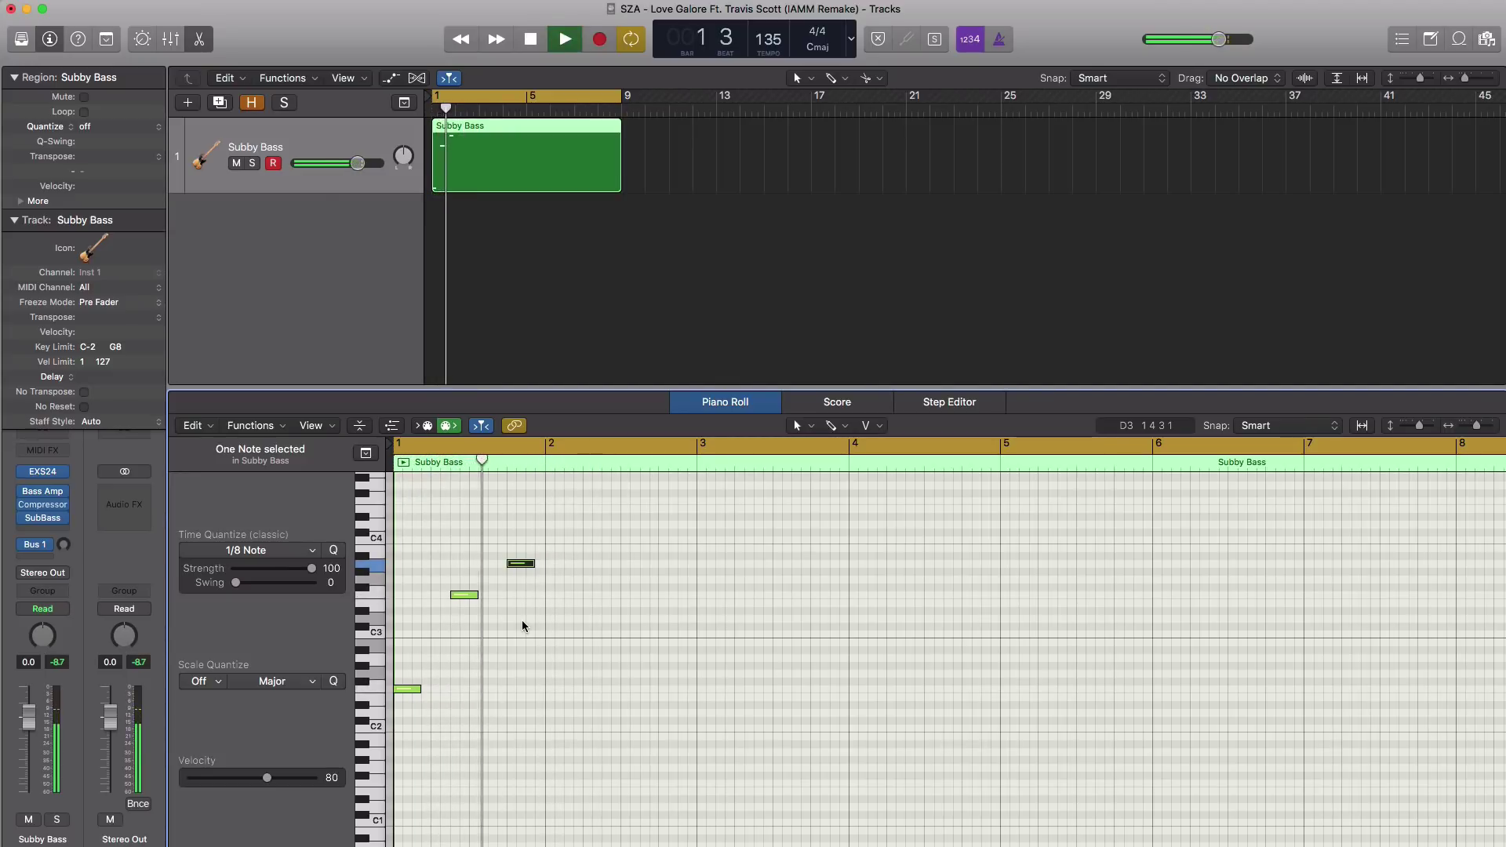
{"action": "key", "text": "space"}
Copy the three-note pattern from bar 1 to bars 2 through 5, transposing the bar 5 copy down to start on C2
{"action": "left_click_drag", "start_coordinate": [586, 759], "coordinate": [415, 549]}
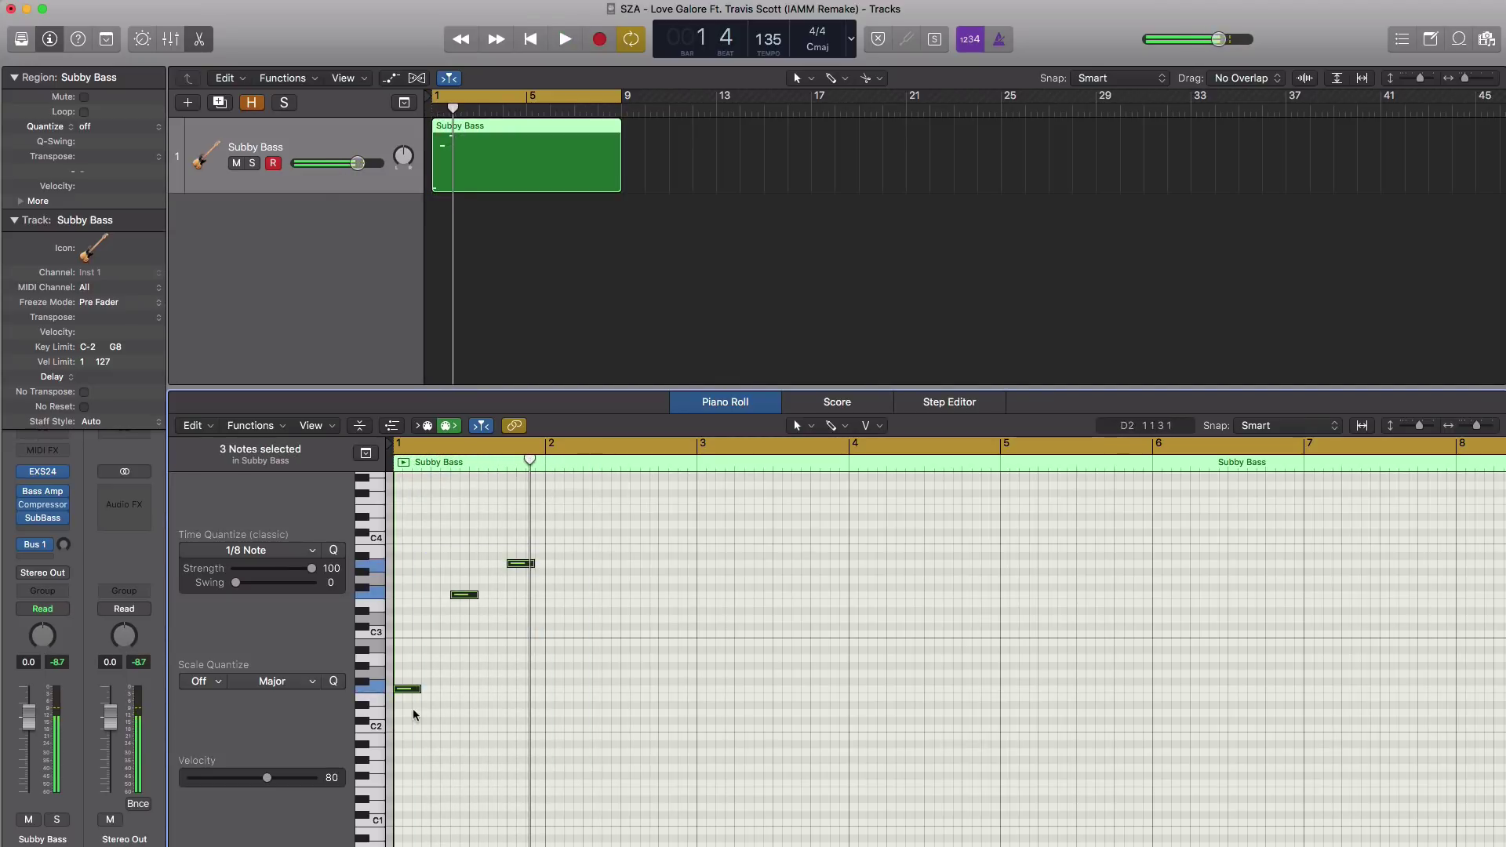
{"action": "left_click_drag", "start_coordinate": [412, 690], "coordinate": [1016, 731]}
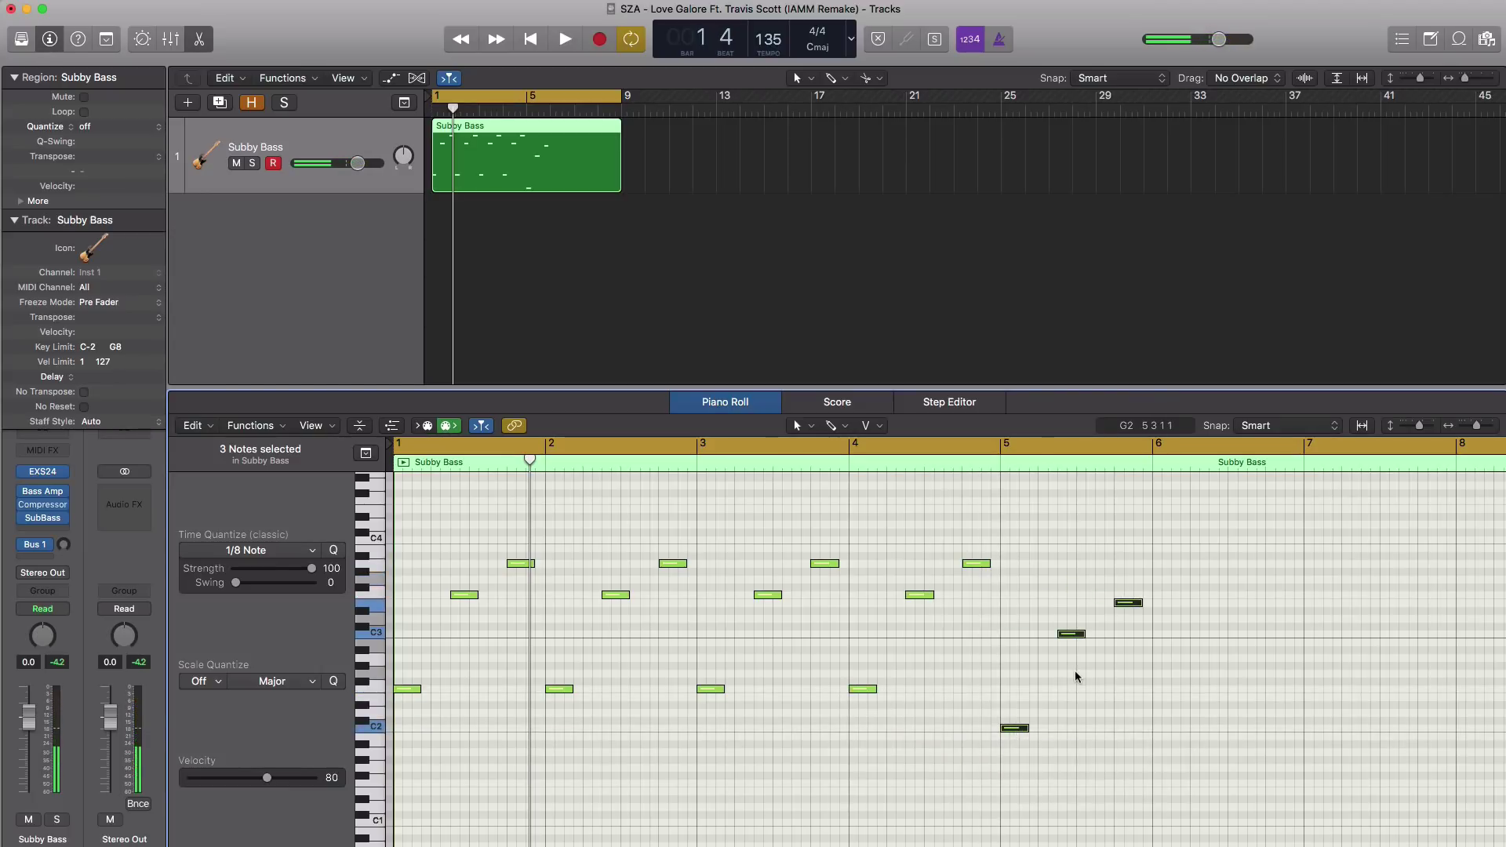
Lower the middle note in bar 5 to B2 and copy the bar 5 pattern to bars 6, 7 and 8, checking by playback
{"action": "left_click_drag", "start_coordinate": [1071, 635], "coordinate": [1071, 643]}
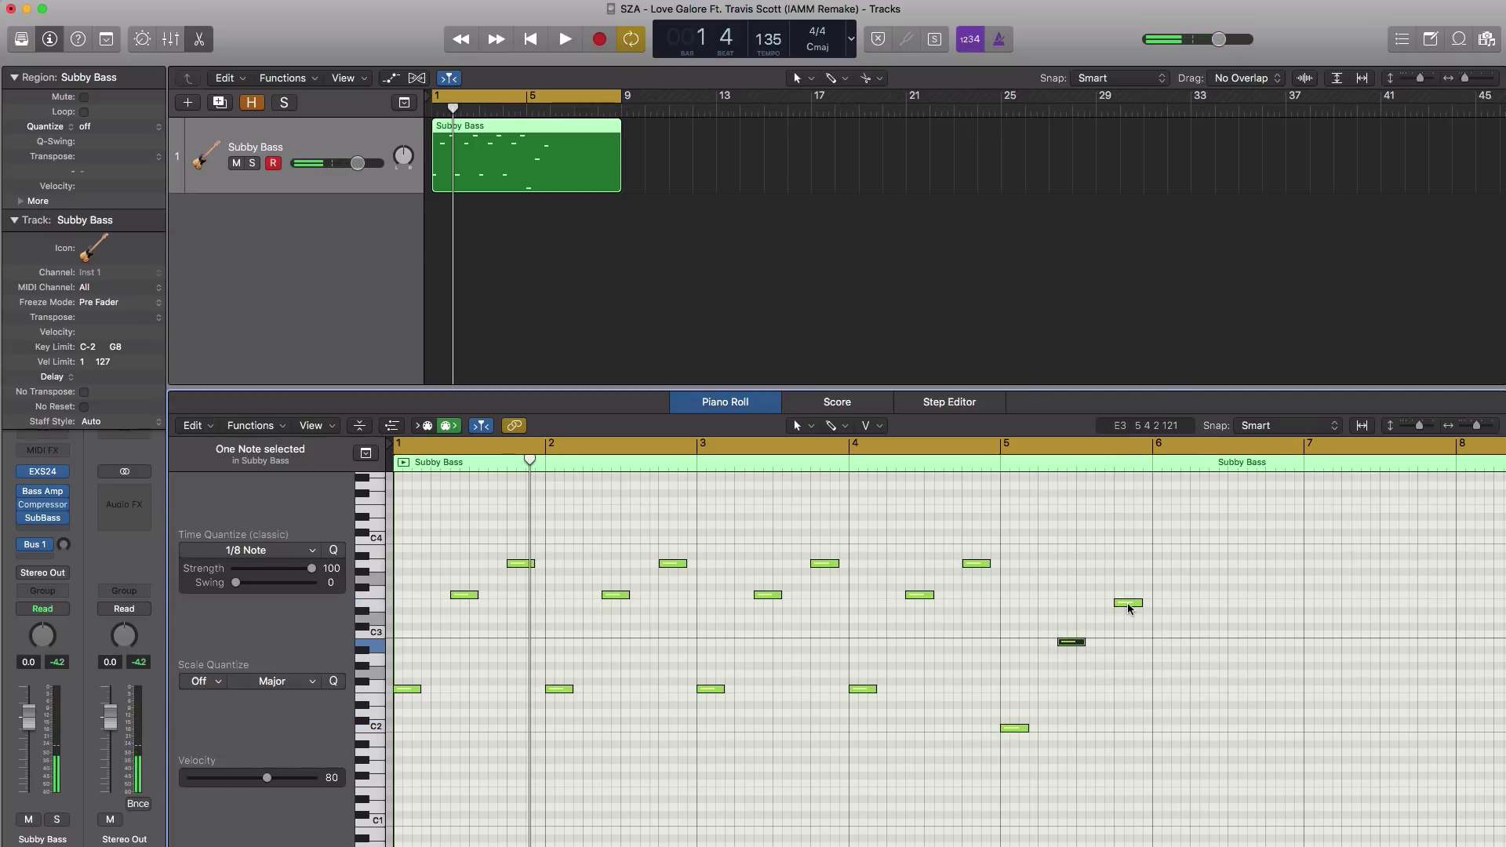
{"action": "left_click", "coordinate": [1129, 607]}
{"action": "left_click", "coordinate": [1167, 723], "text": "ctrl+alt"}
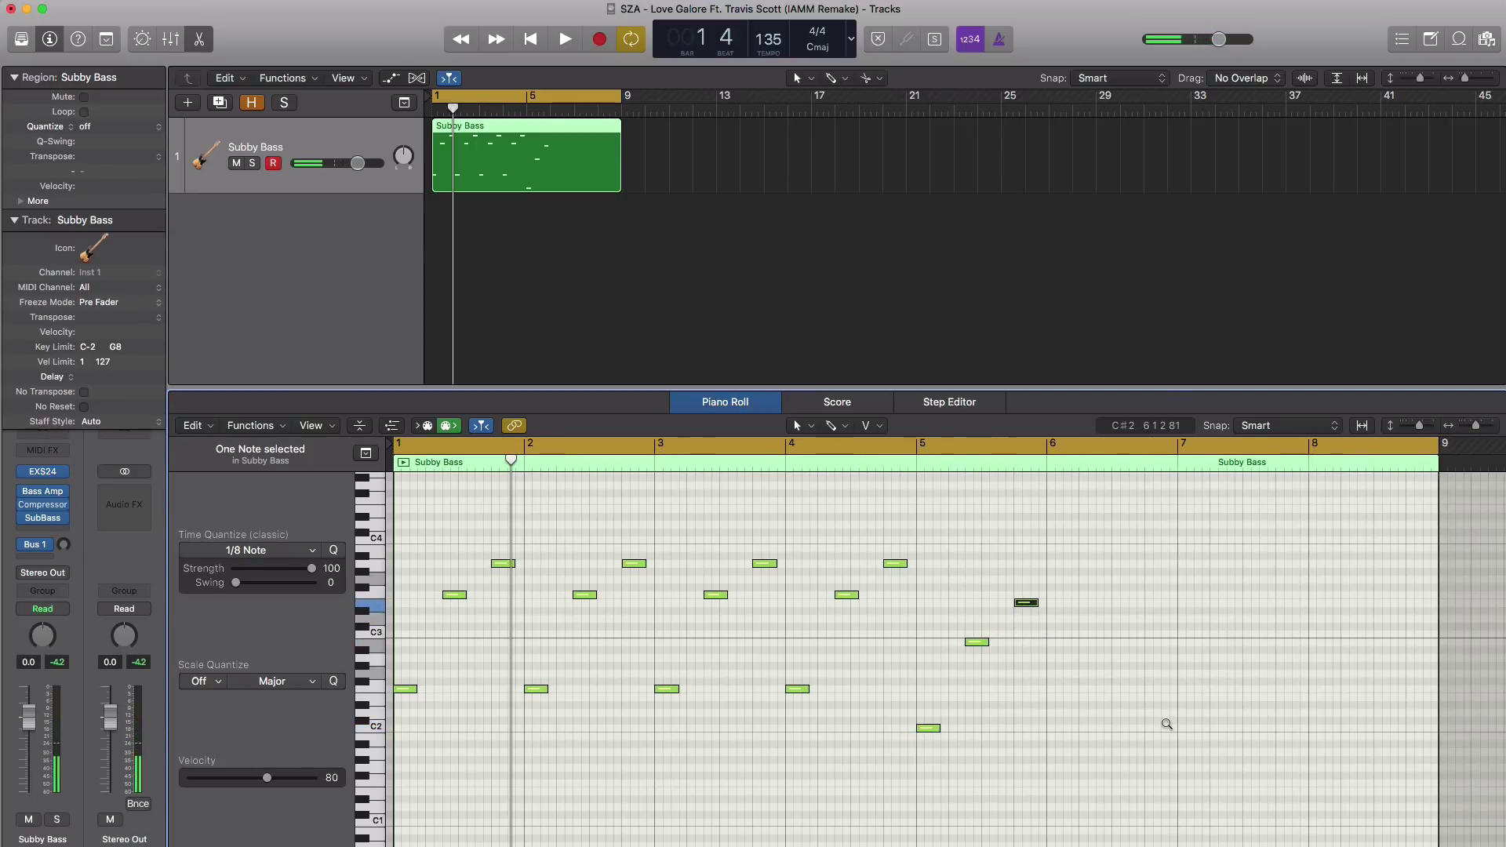
{"action": "left_click_drag", "start_coordinate": [1125, 755], "coordinate": [924, 590]}
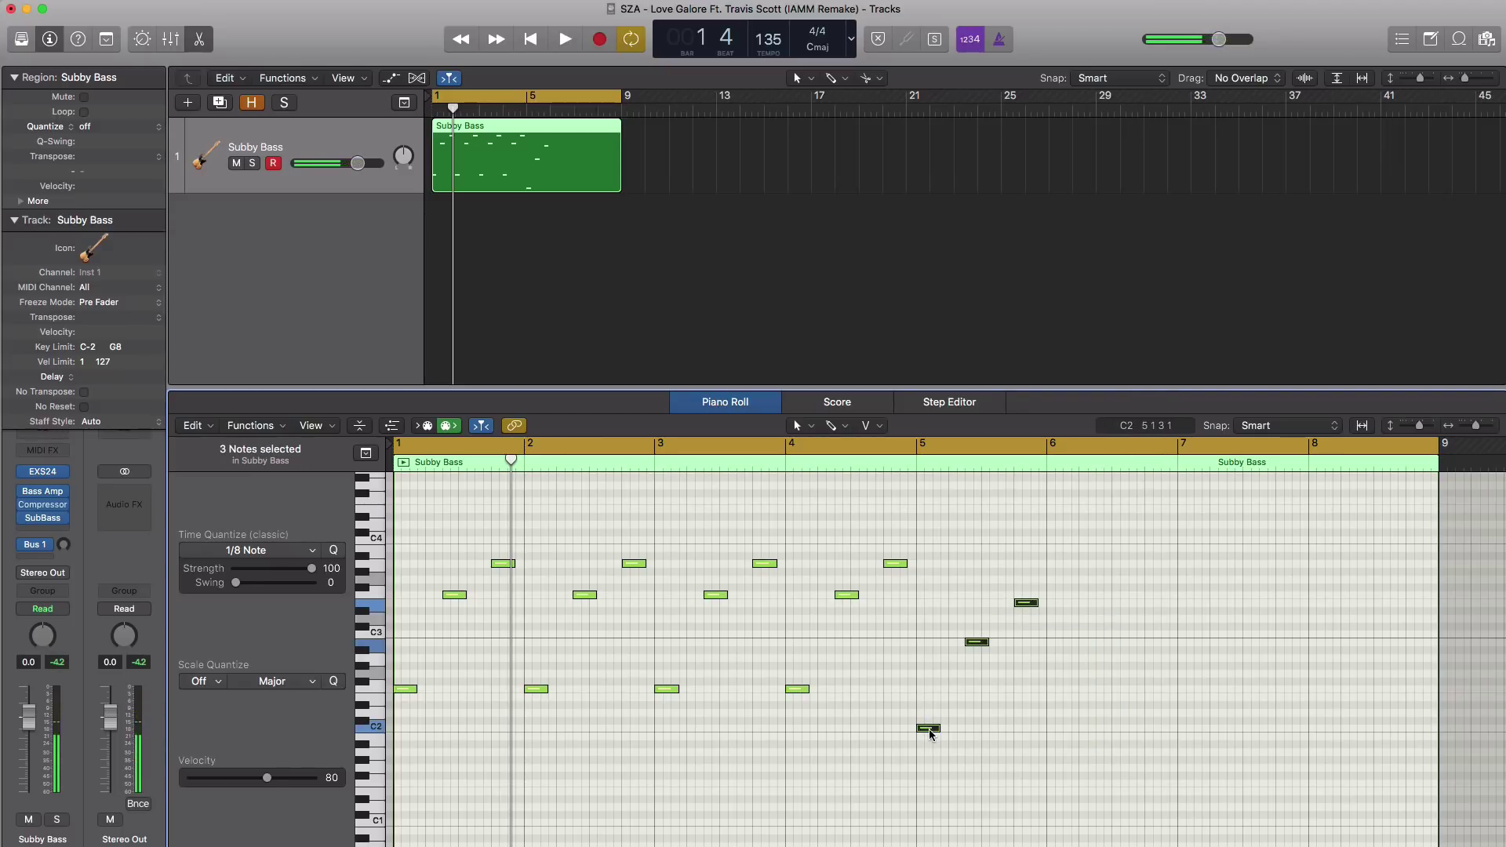
{"action": "left_click_drag", "start_coordinate": [930, 733], "coordinate": [1321, 730]}
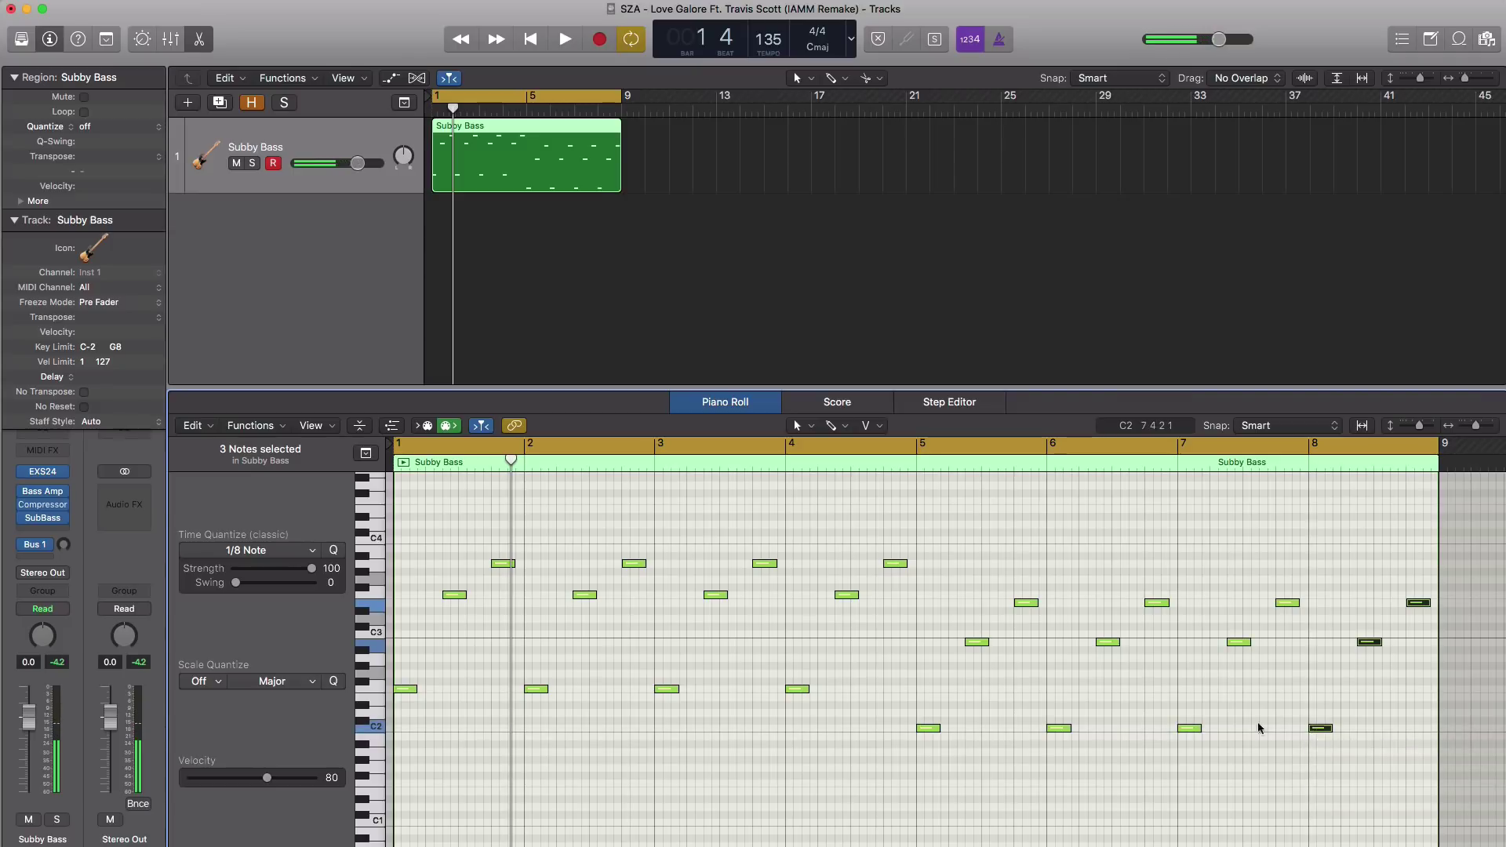
{"action": "key", "text": "space"}
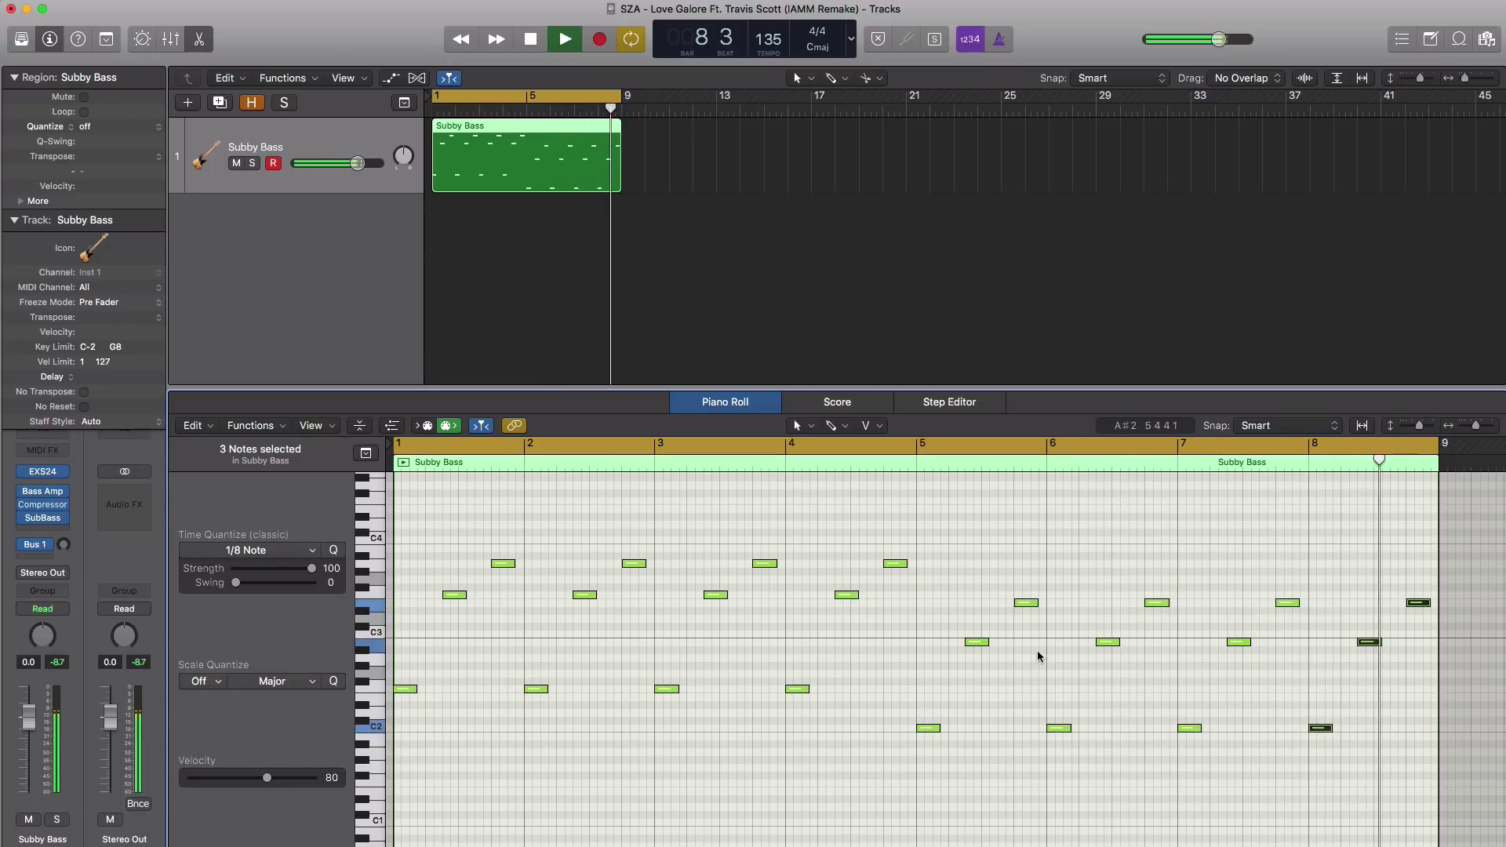
{"action": "key", "text": "space"}
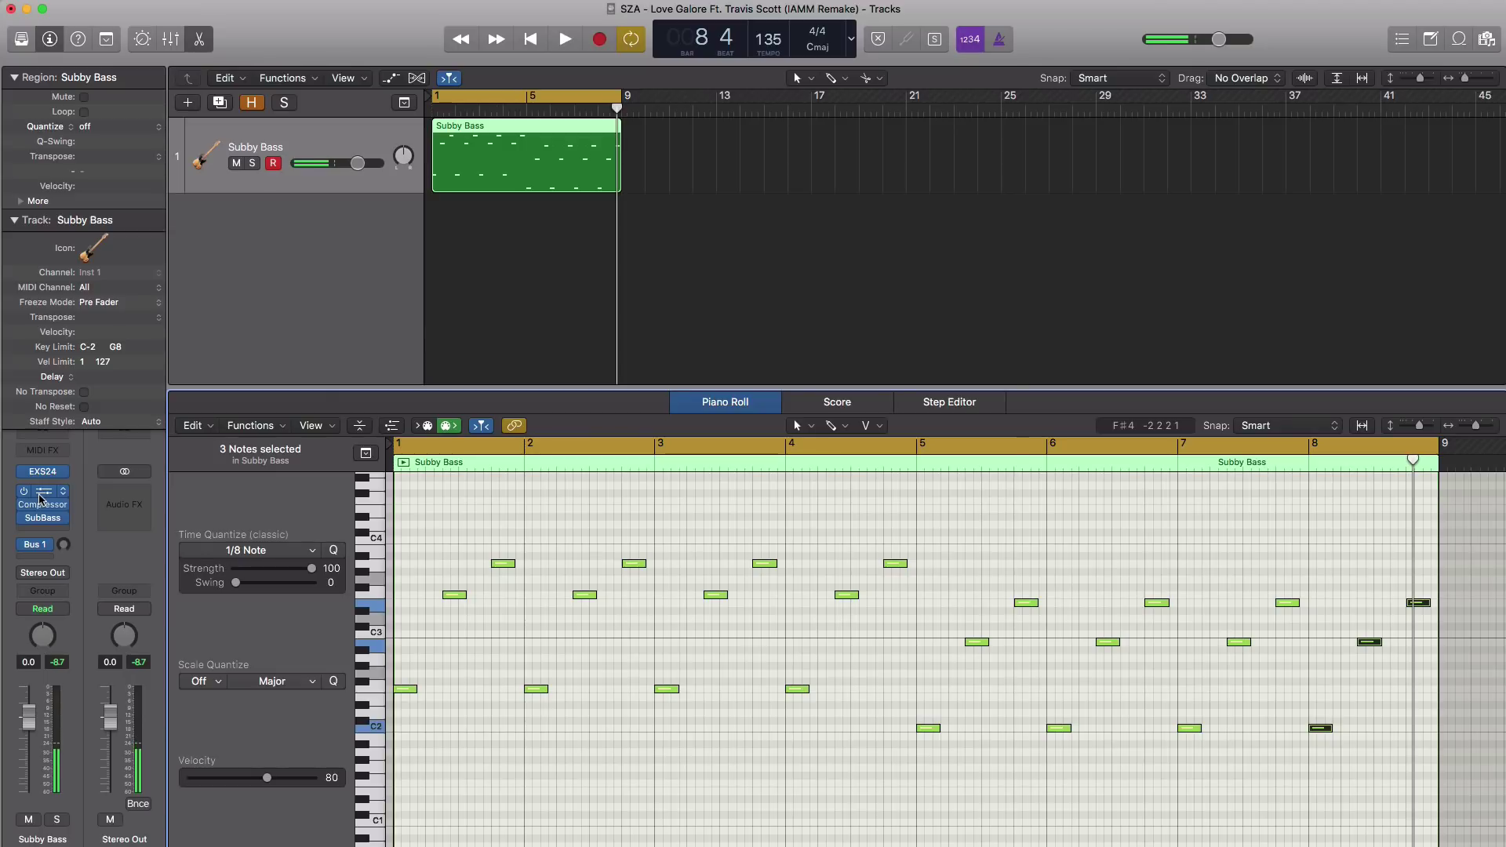
Turn up the Tone slightly in the Subby Bass track's Bass Amp Designer while the loop plays
{"action": "left_click", "coordinate": [40, 495]}
{"action": "left_click_drag", "start_coordinate": [469, 88], "coordinate": [569, 168]}
{"action": "key", "text": "space"}
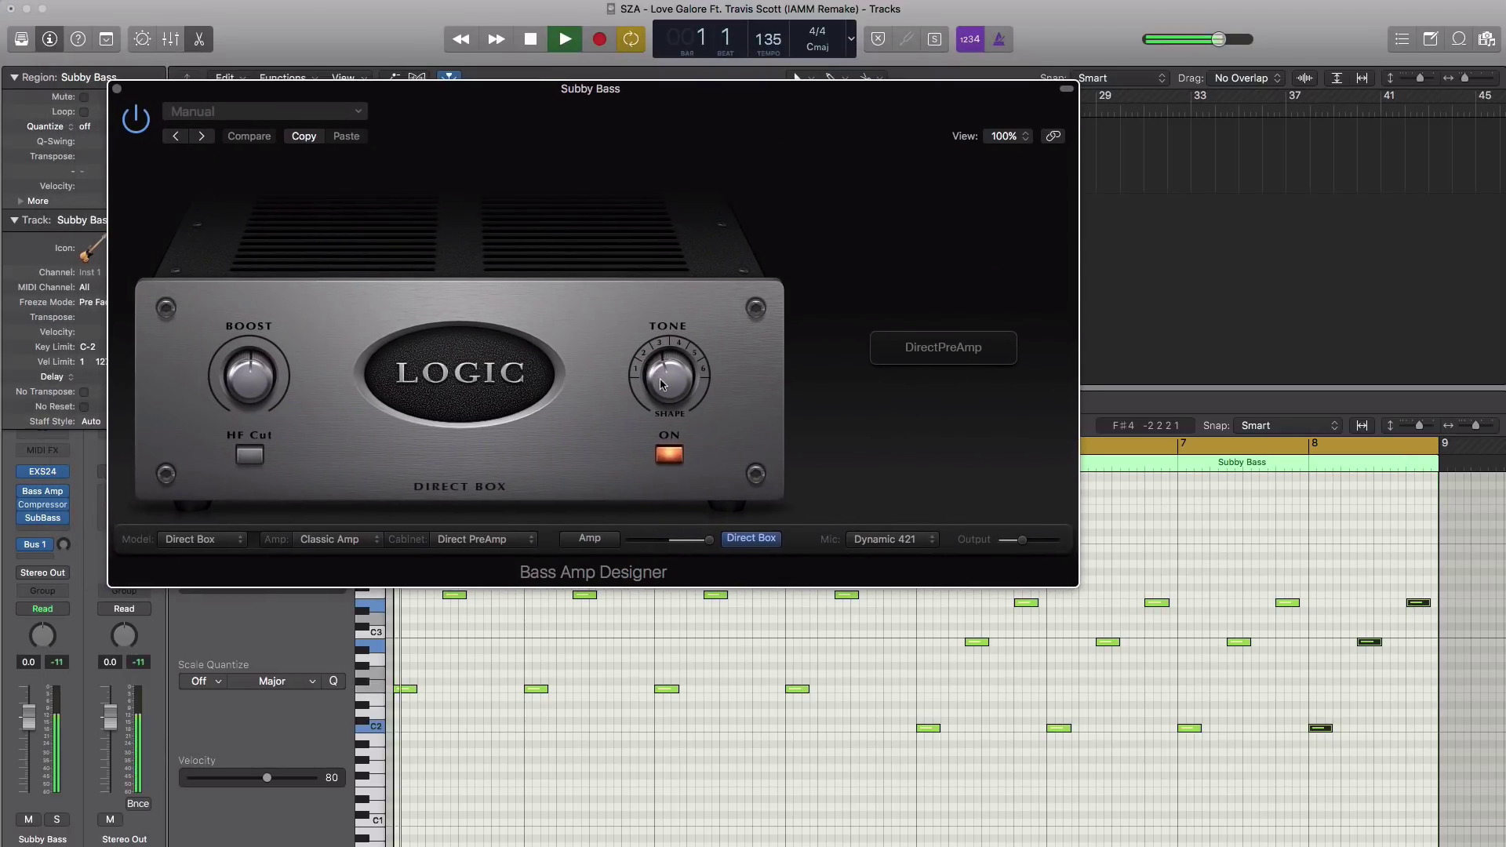
{"action": "left_click_drag", "start_coordinate": [658, 379], "coordinate": [661, 356]}
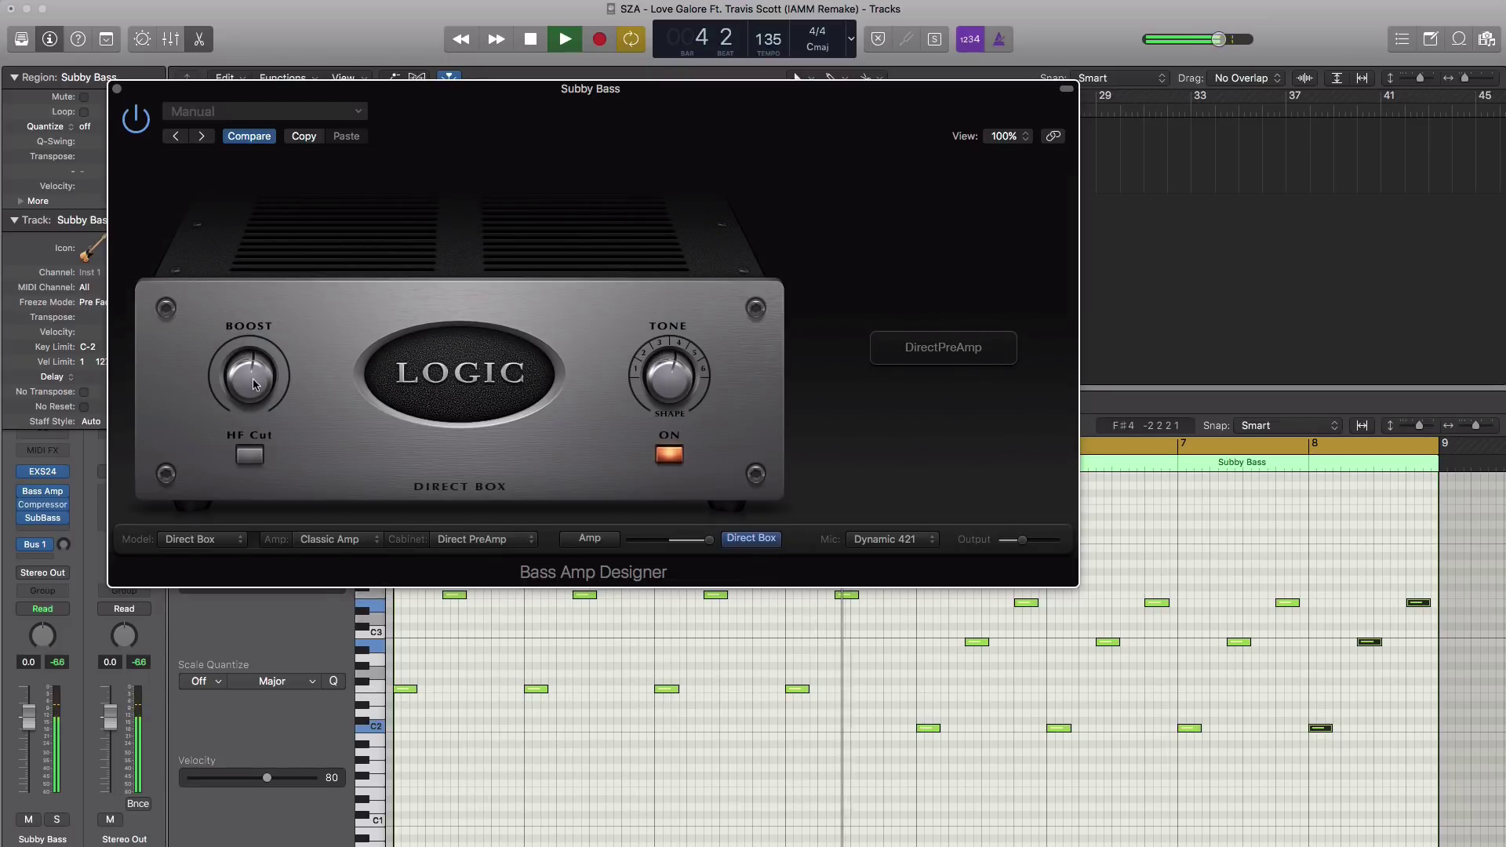
{"action": "left_click", "coordinate": [117, 90]}
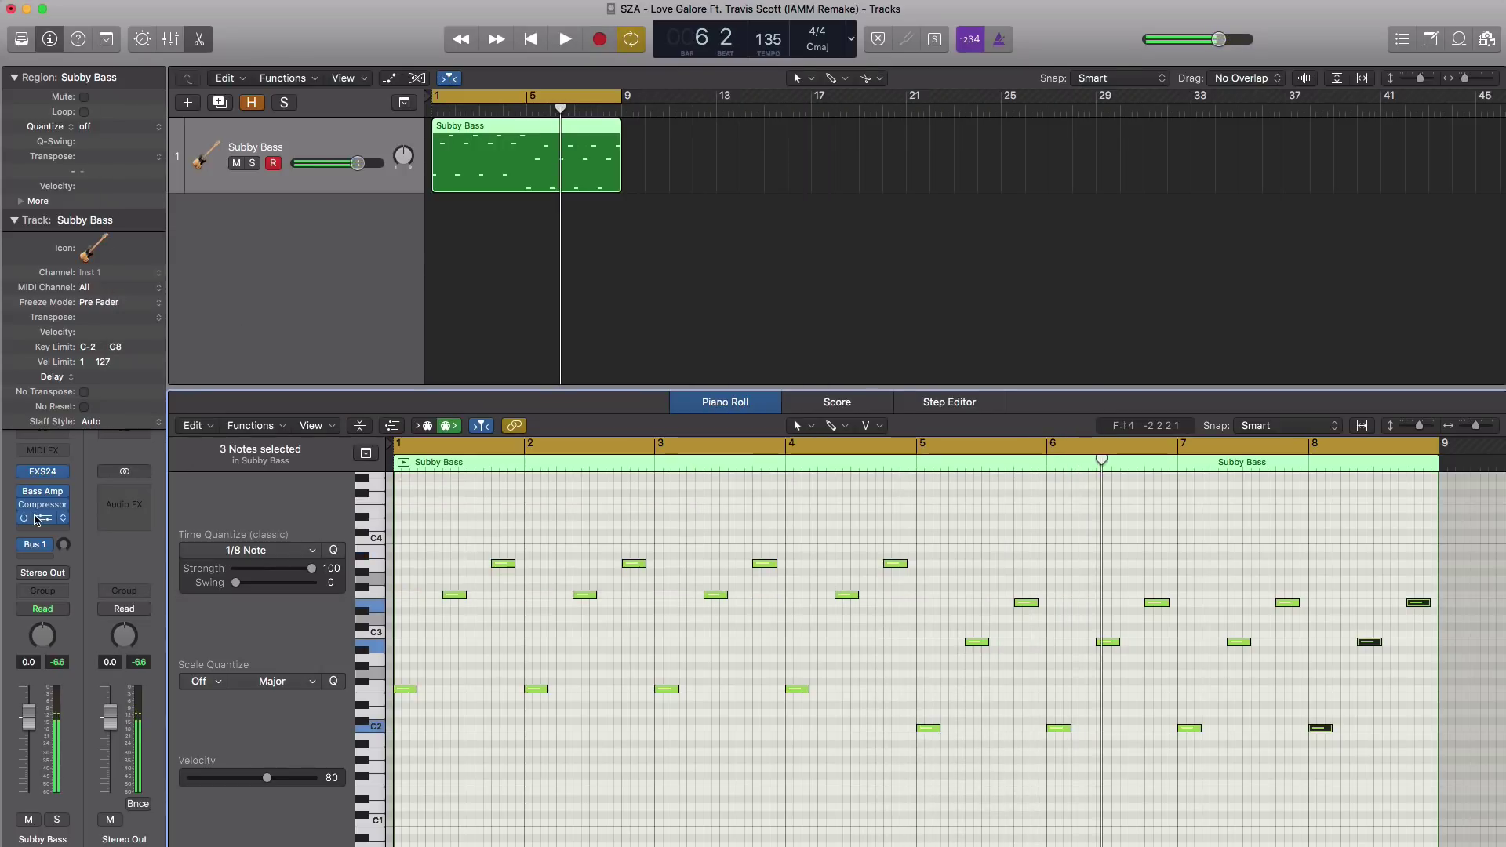
Add a stereo Tape Delay to the Subby Bass track with Dry at 100% and Wet at 15%, and audition the loop
{"action": "left_click", "coordinate": [43, 531]}
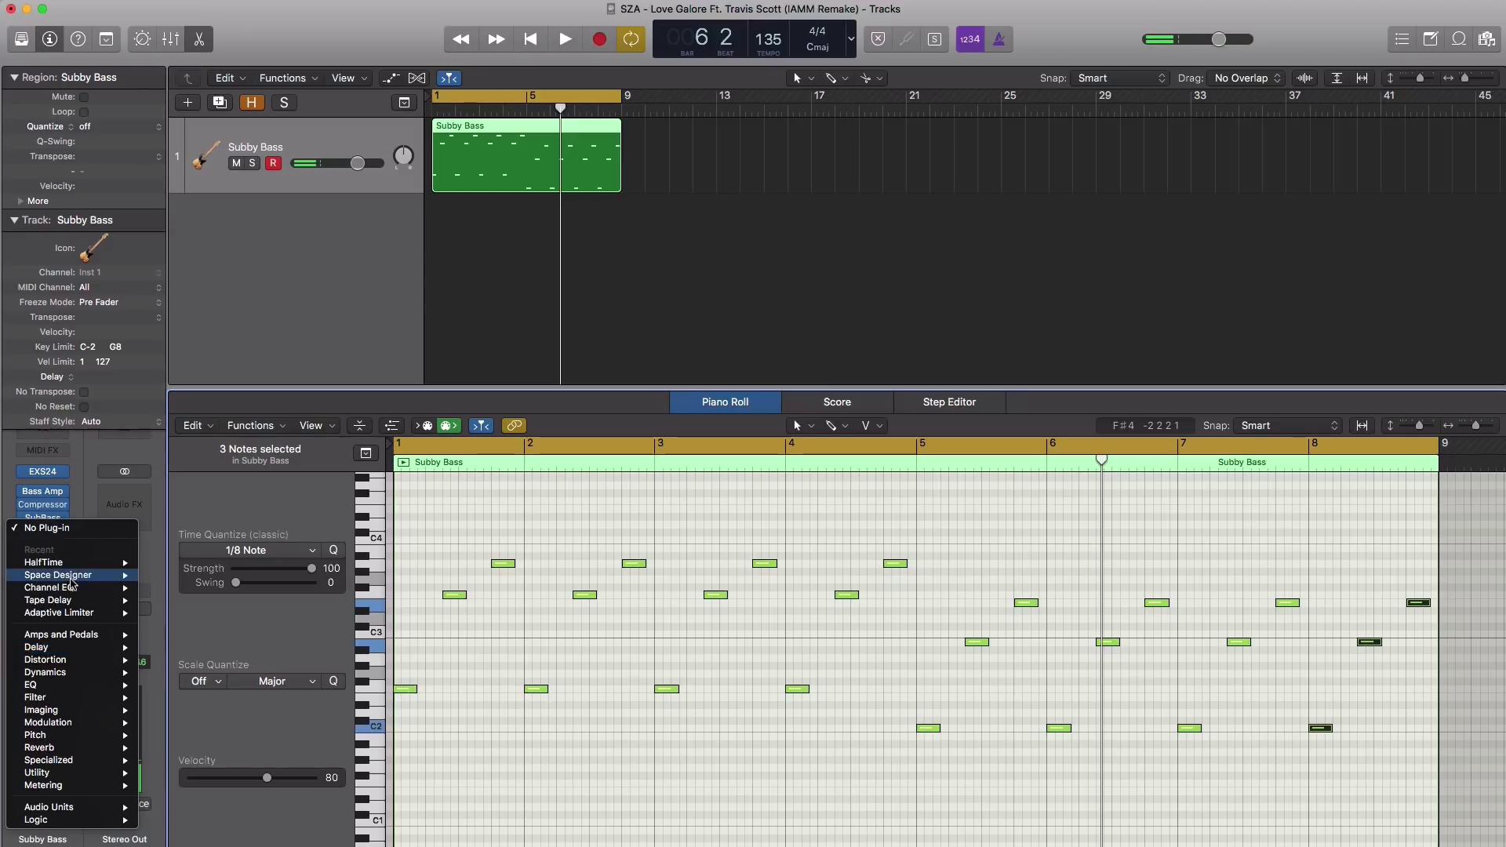
{"action": "mouse_move", "coordinate": [53, 647]}
{"action": "mouse_move", "coordinate": [205, 714]}
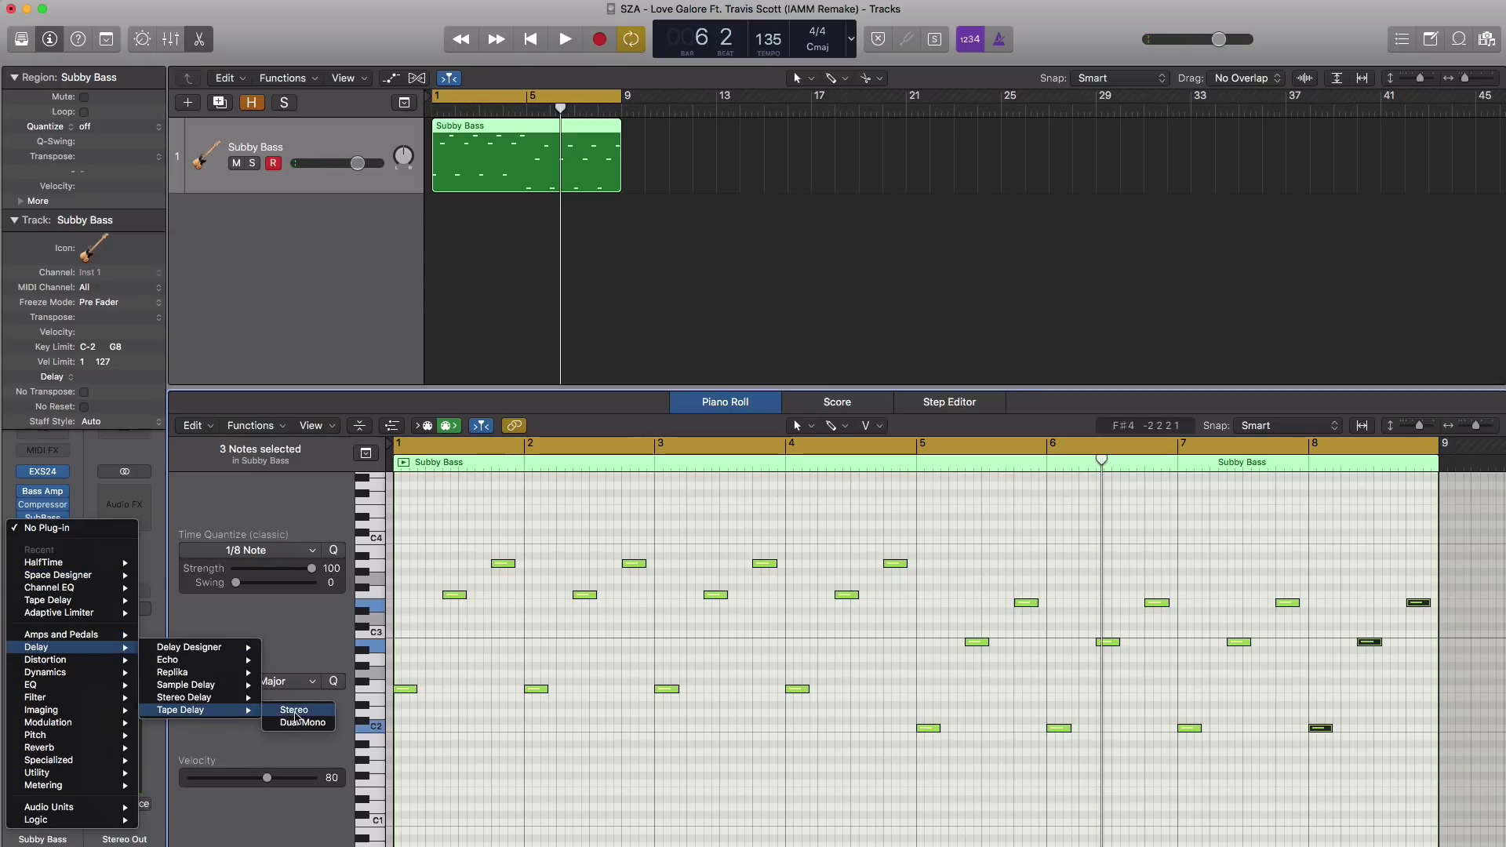
{"action": "left_click", "coordinate": [294, 710]}
{"action": "left_click_drag", "start_coordinate": [422, 142], "coordinate": [757, 142]}
{"action": "key", "text": "space"}
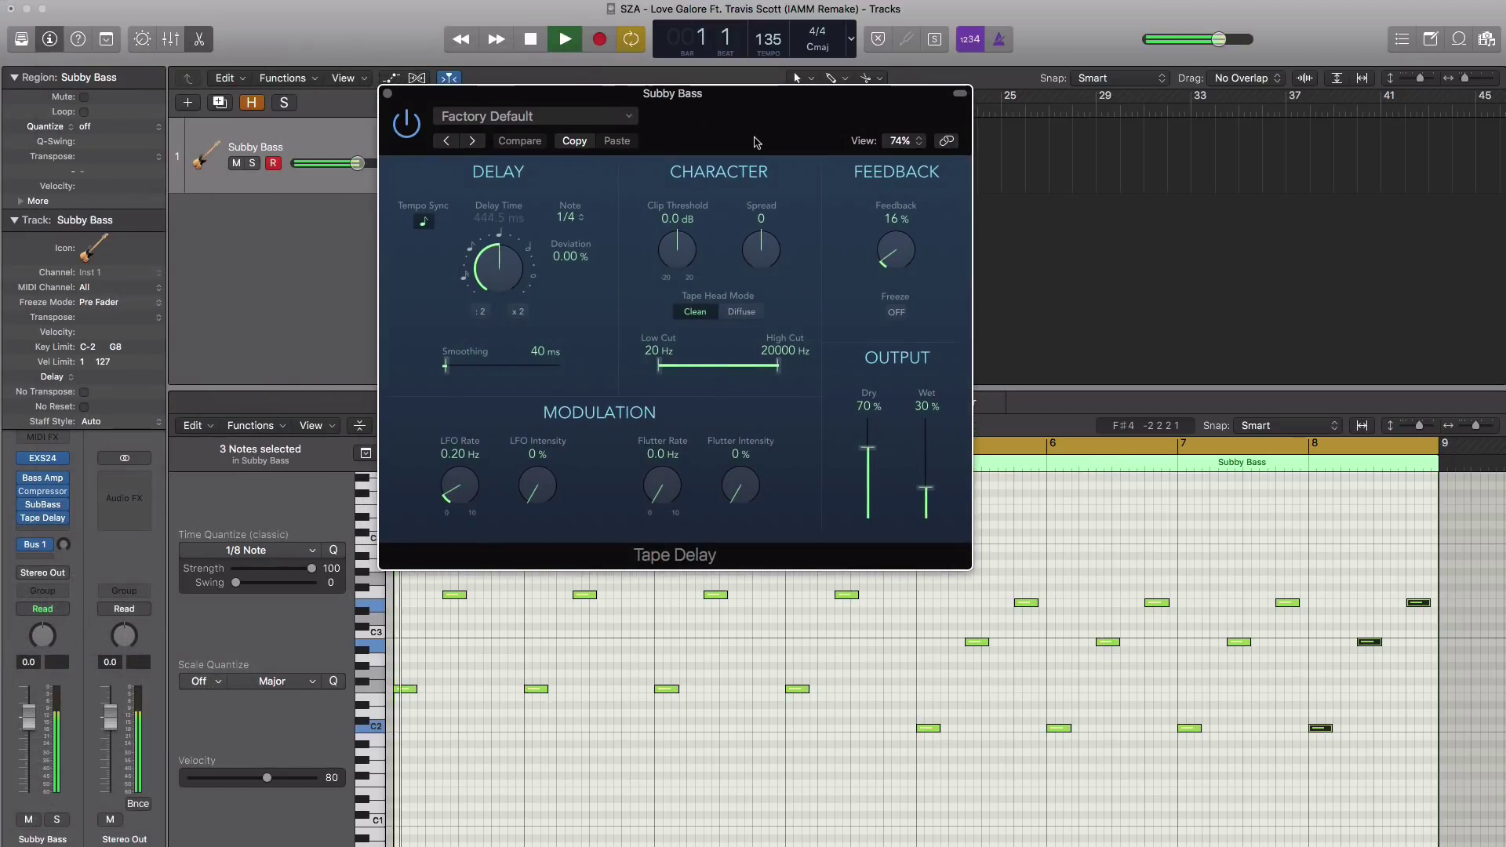
{"action": "key", "text": "space"}
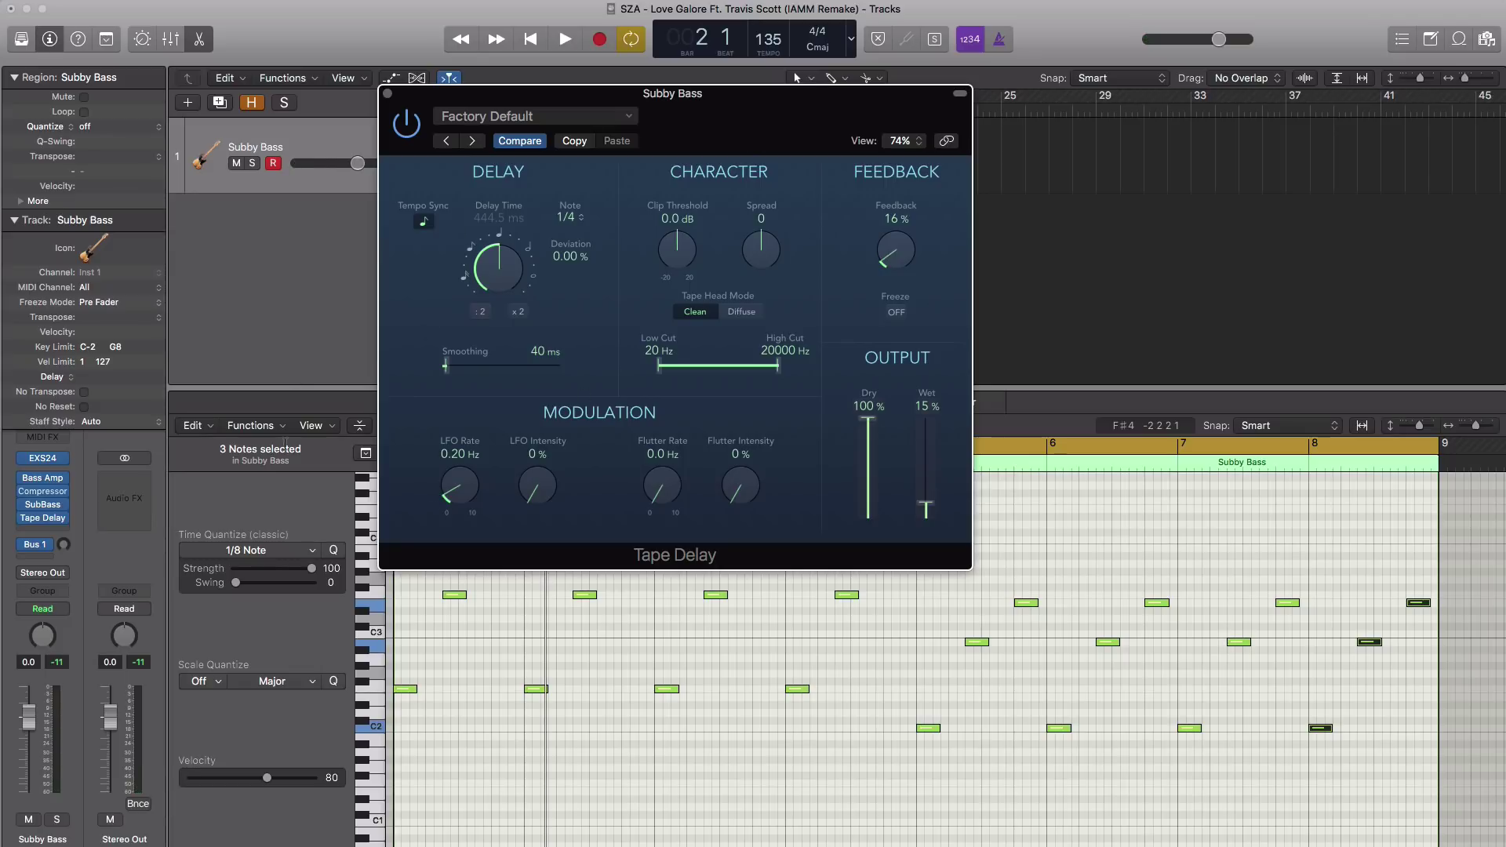
{"action": "key", "text": "space"}
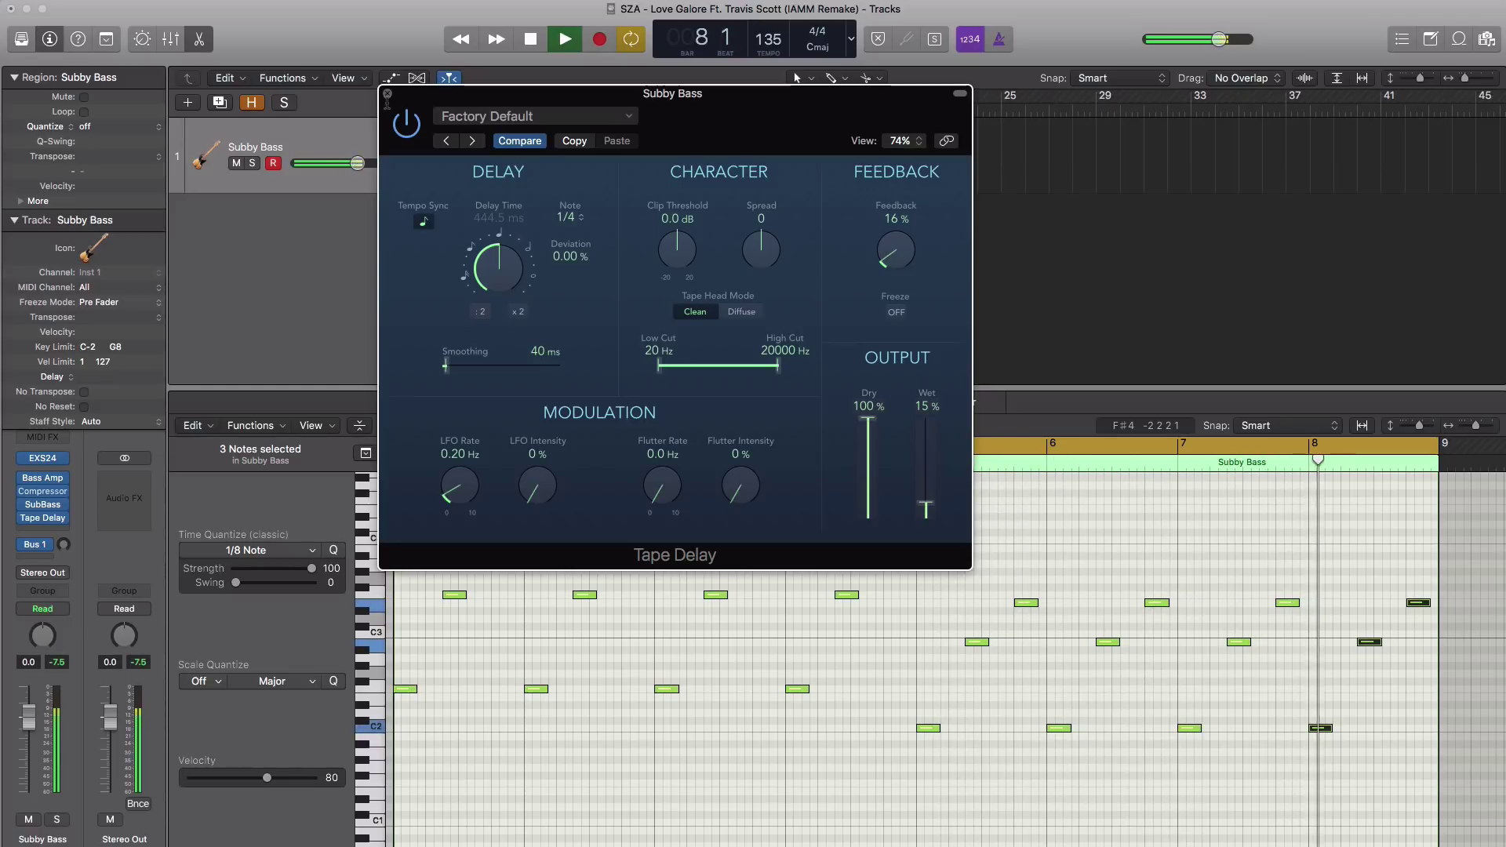
{"action": "left_click", "coordinate": [387, 94]}
{"action": "key", "text": "space"}
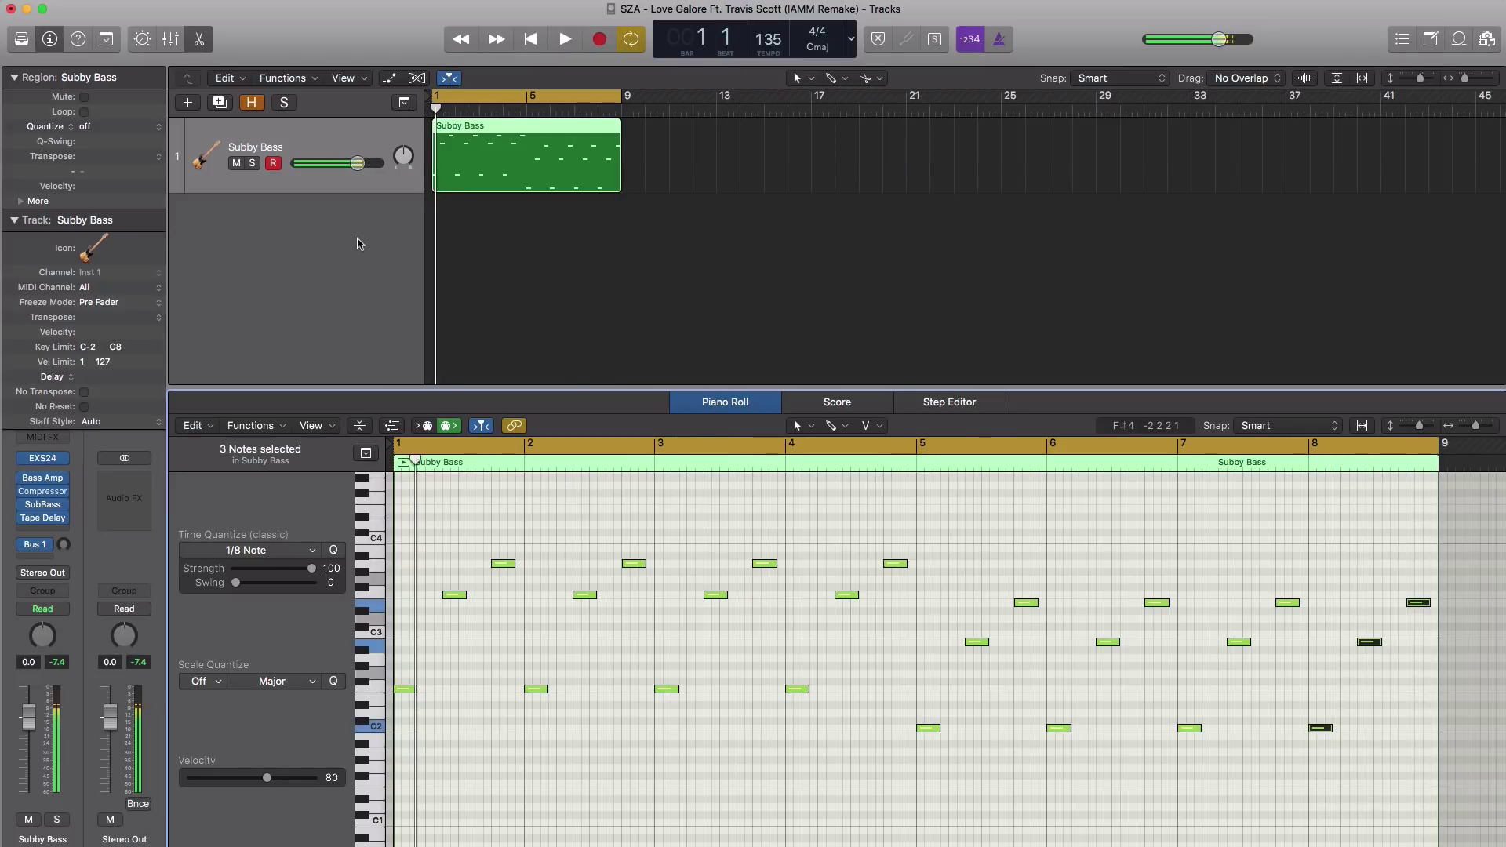
Add a stereo Space Designer reverb to the Subby Bass track, lower its Dry output slightly and set Rev to -27.0 dB, and audition it
{"action": "left_click", "coordinate": [46, 533]}
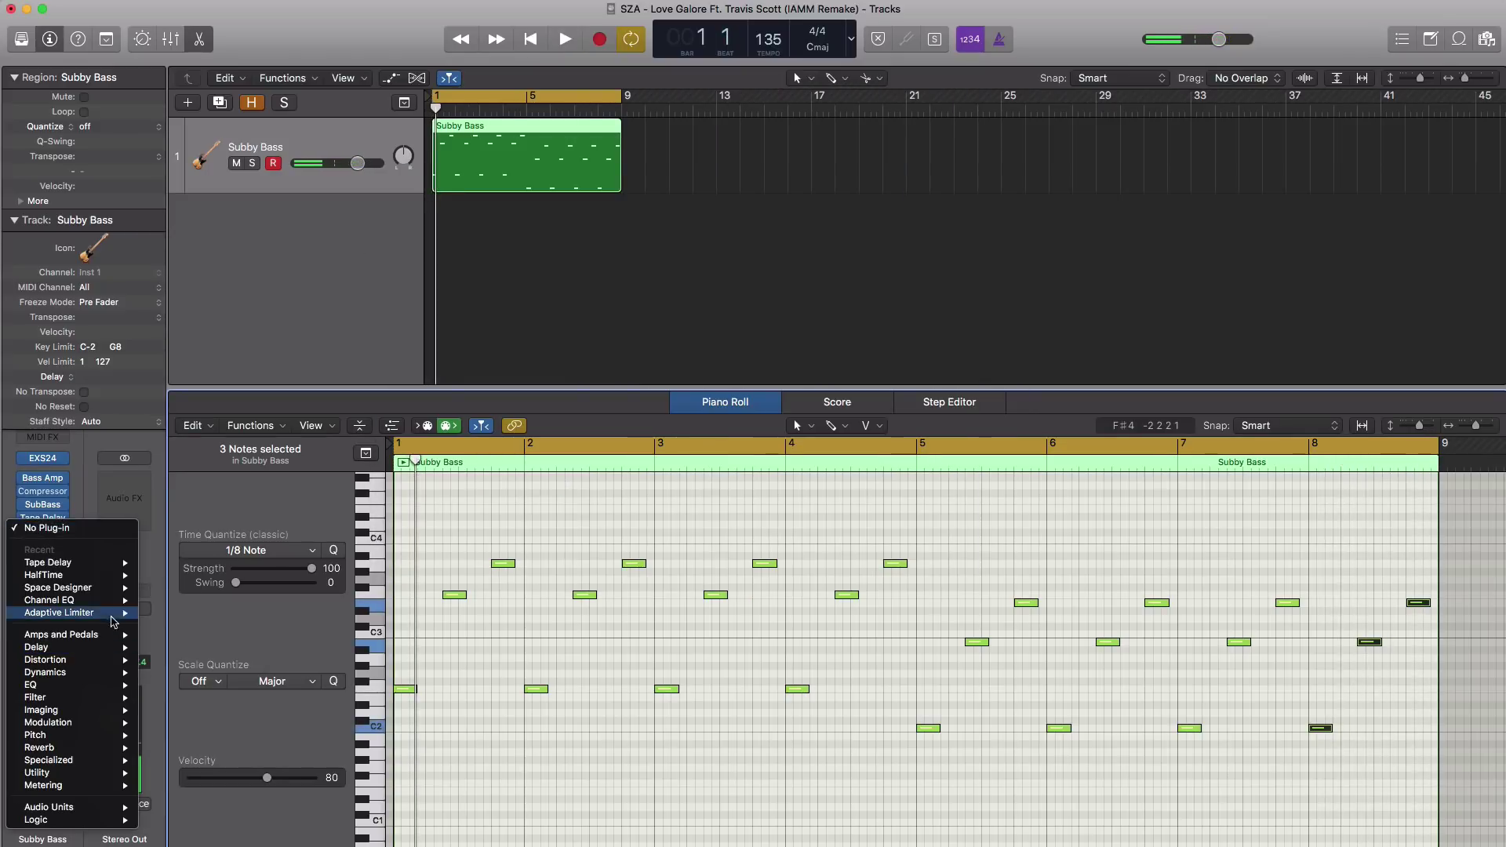
{"action": "mouse_move", "coordinate": [97, 751]}
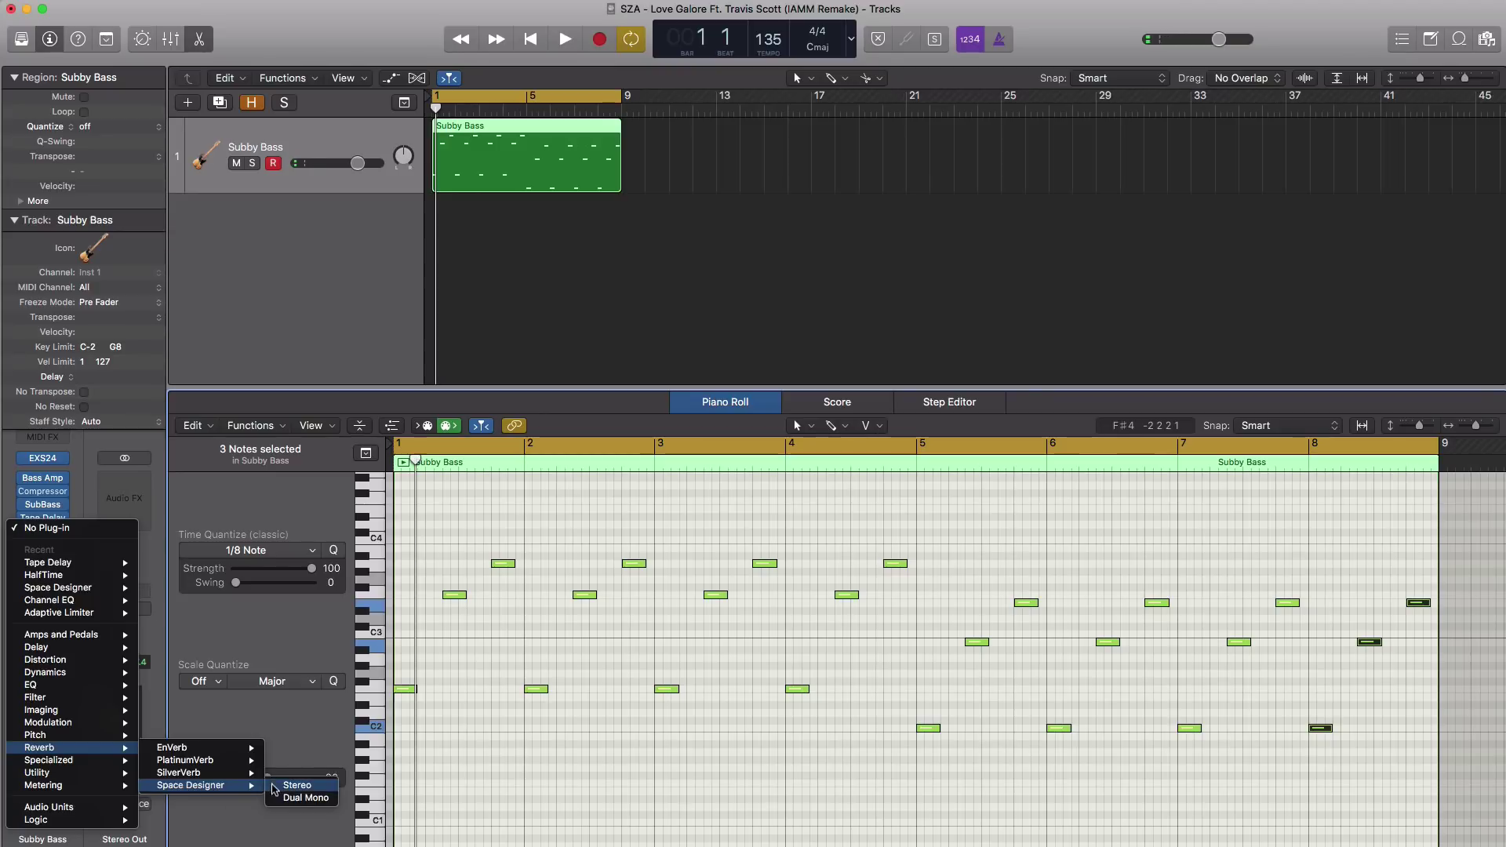
{"action": "left_click", "coordinate": [282, 789]}
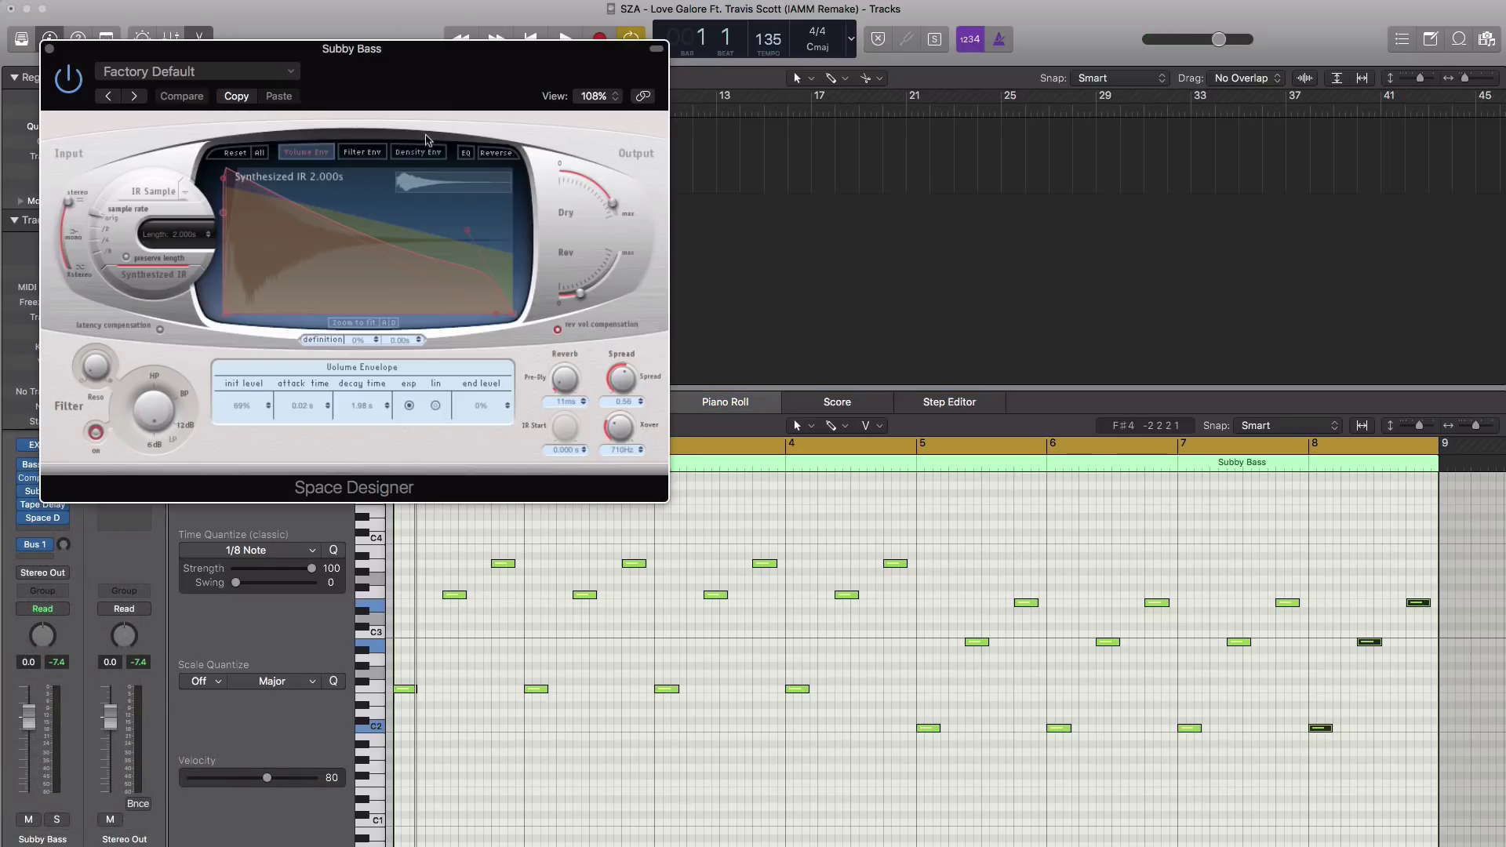
{"action": "left_click_drag", "start_coordinate": [426, 48], "coordinate": [755, 165]}
{"action": "key", "text": "space"}
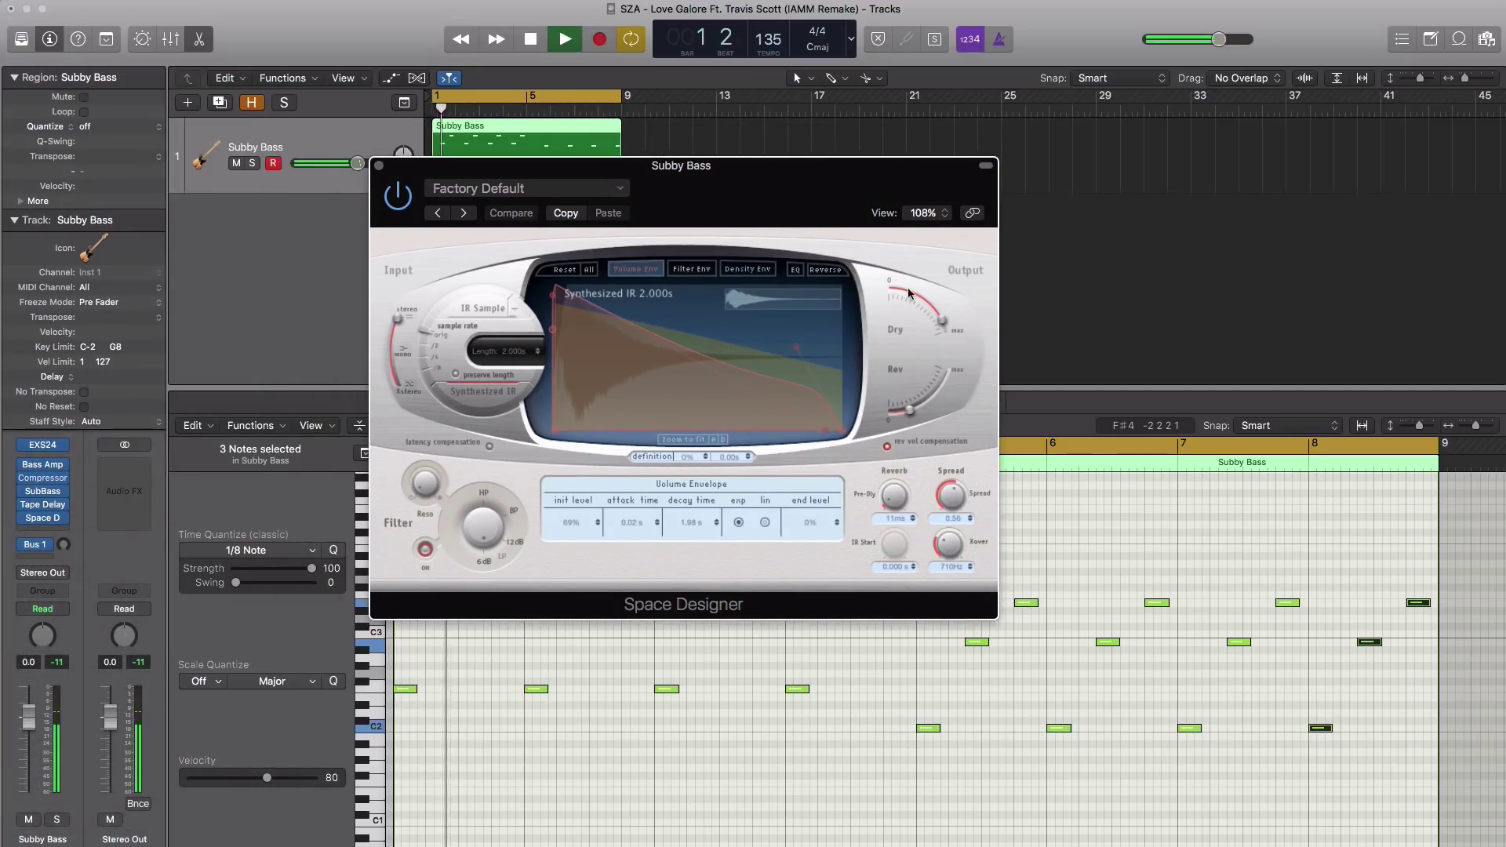
{"action": "left_click_drag", "start_coordinate": [944, 326], "coordinate": [954, 398]}
{"action": "key", "text": "space"}
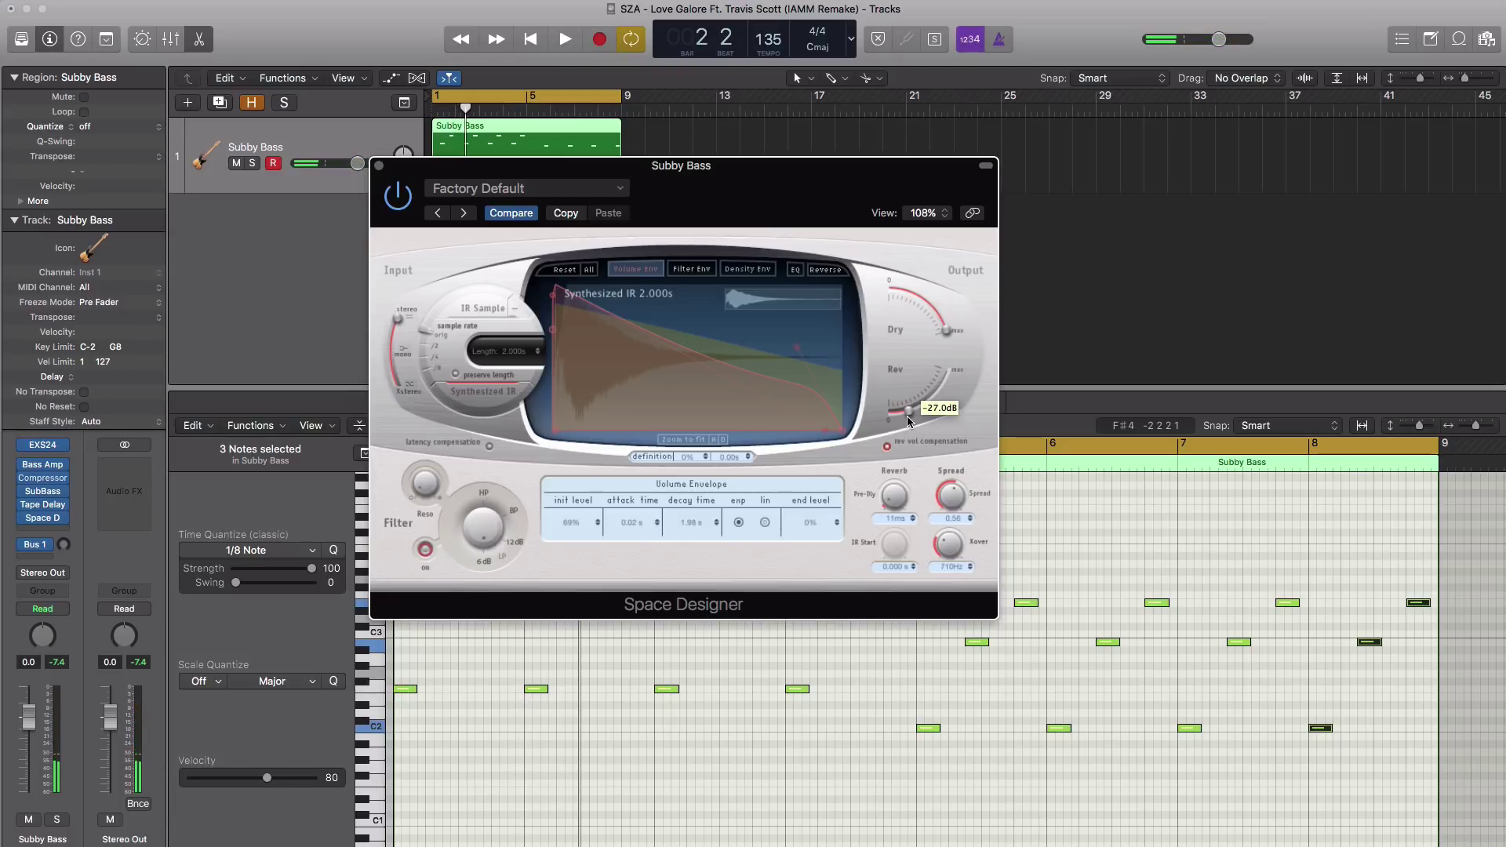
{"action": "key", "text": "space"}
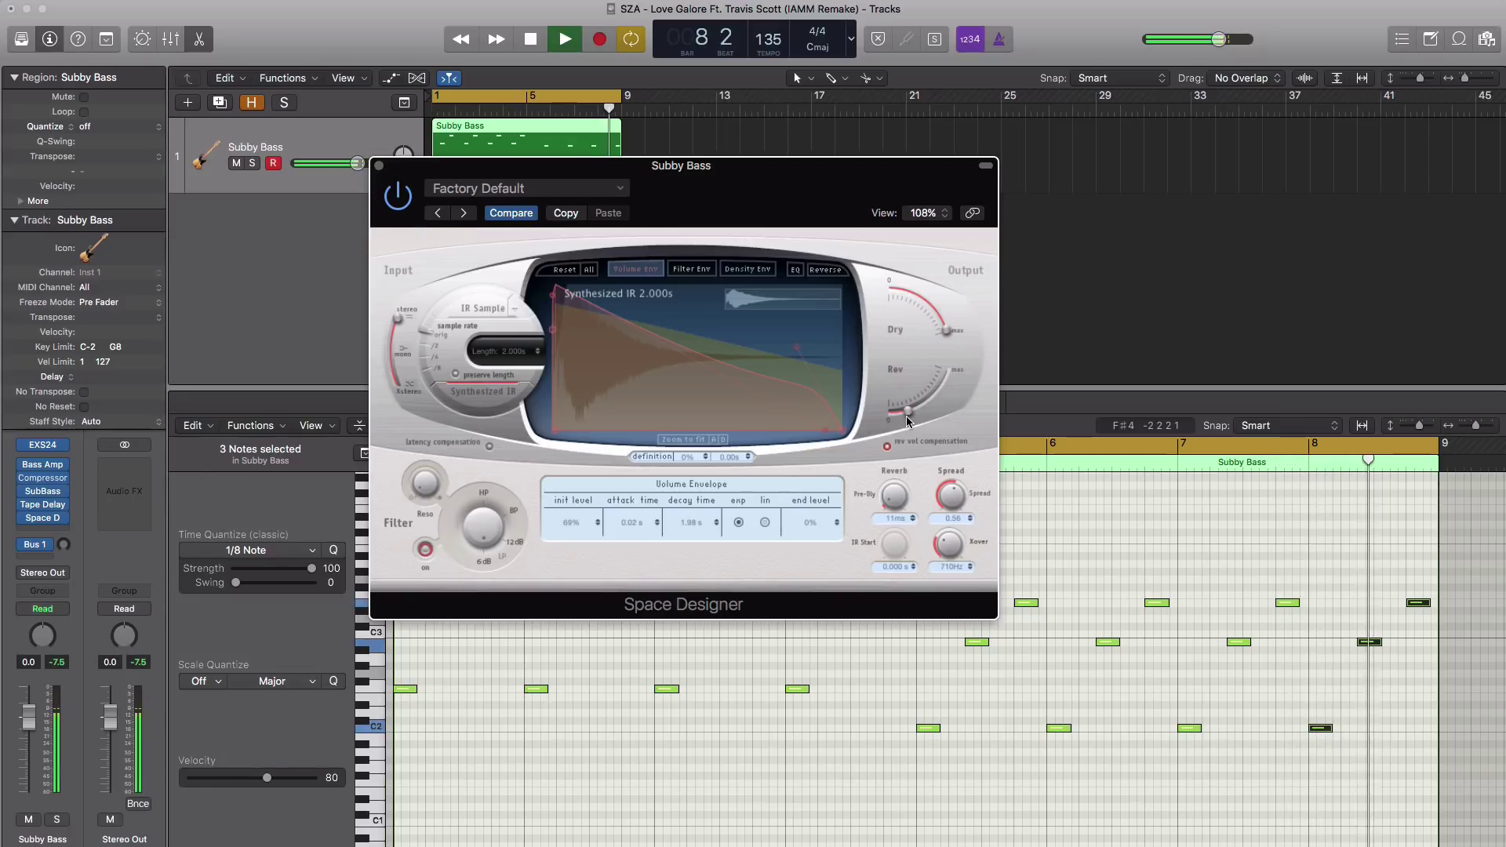
Close the Space Designer window, deselect the bass region and hide the editor area below the tracks
{"action": "left_click", "coordinate": [378, 167]}
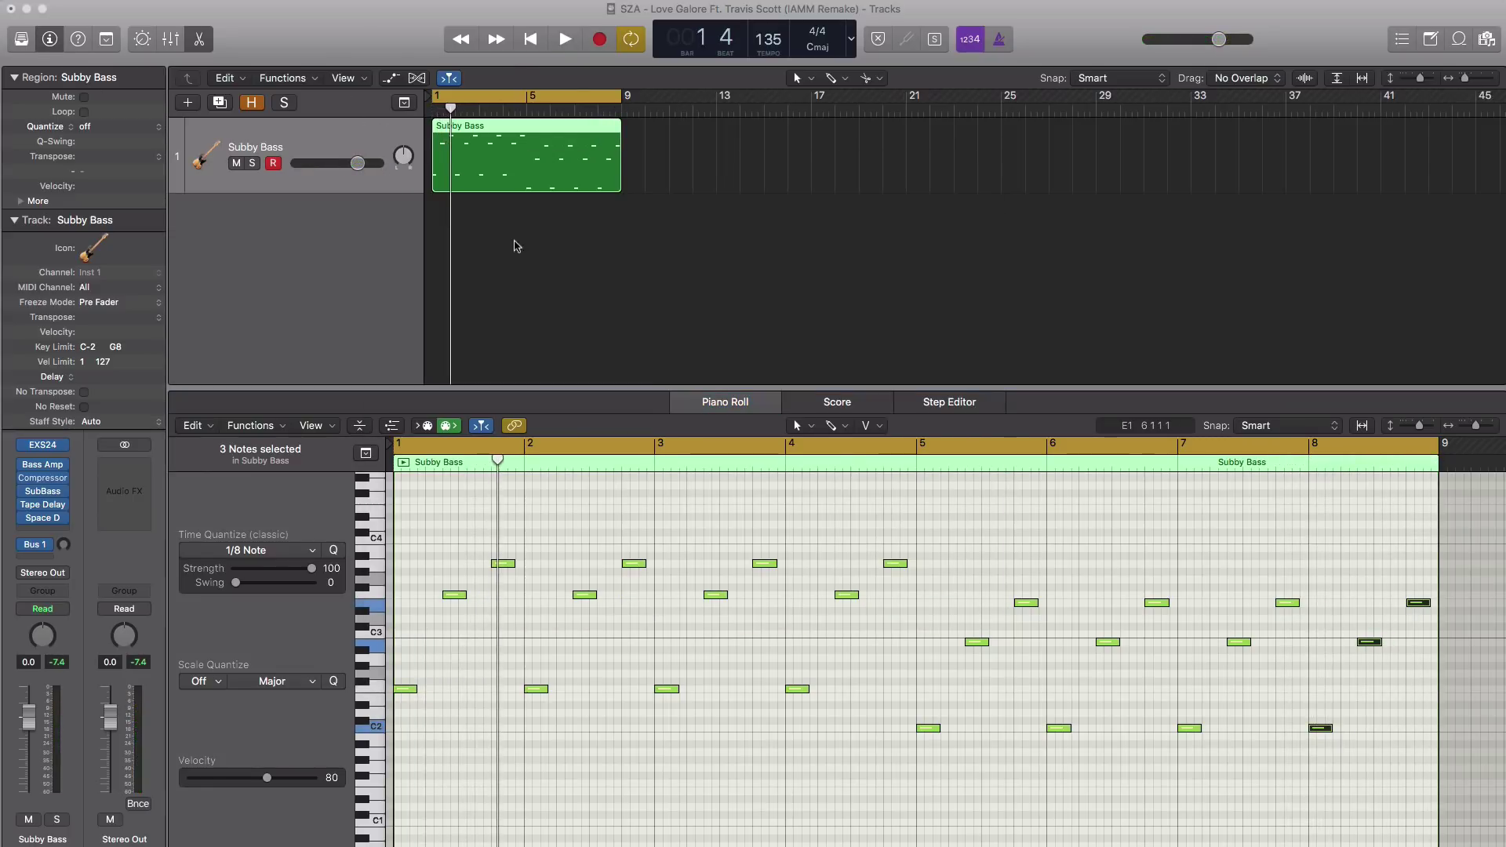
{"action": "left_click", "coordinate": [571, 219]}
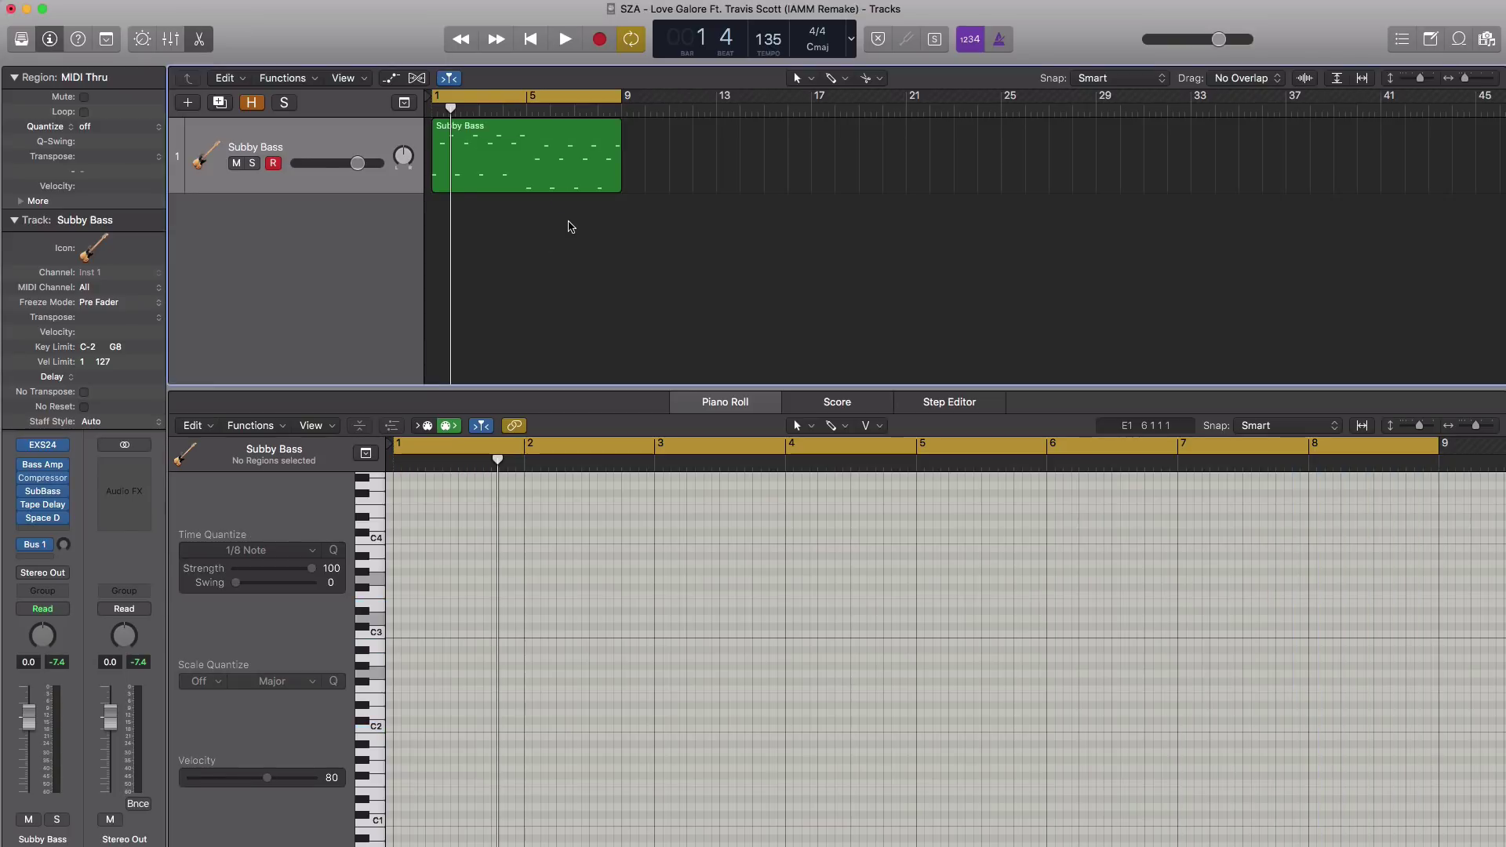
{"action": "key", "text": "x"}
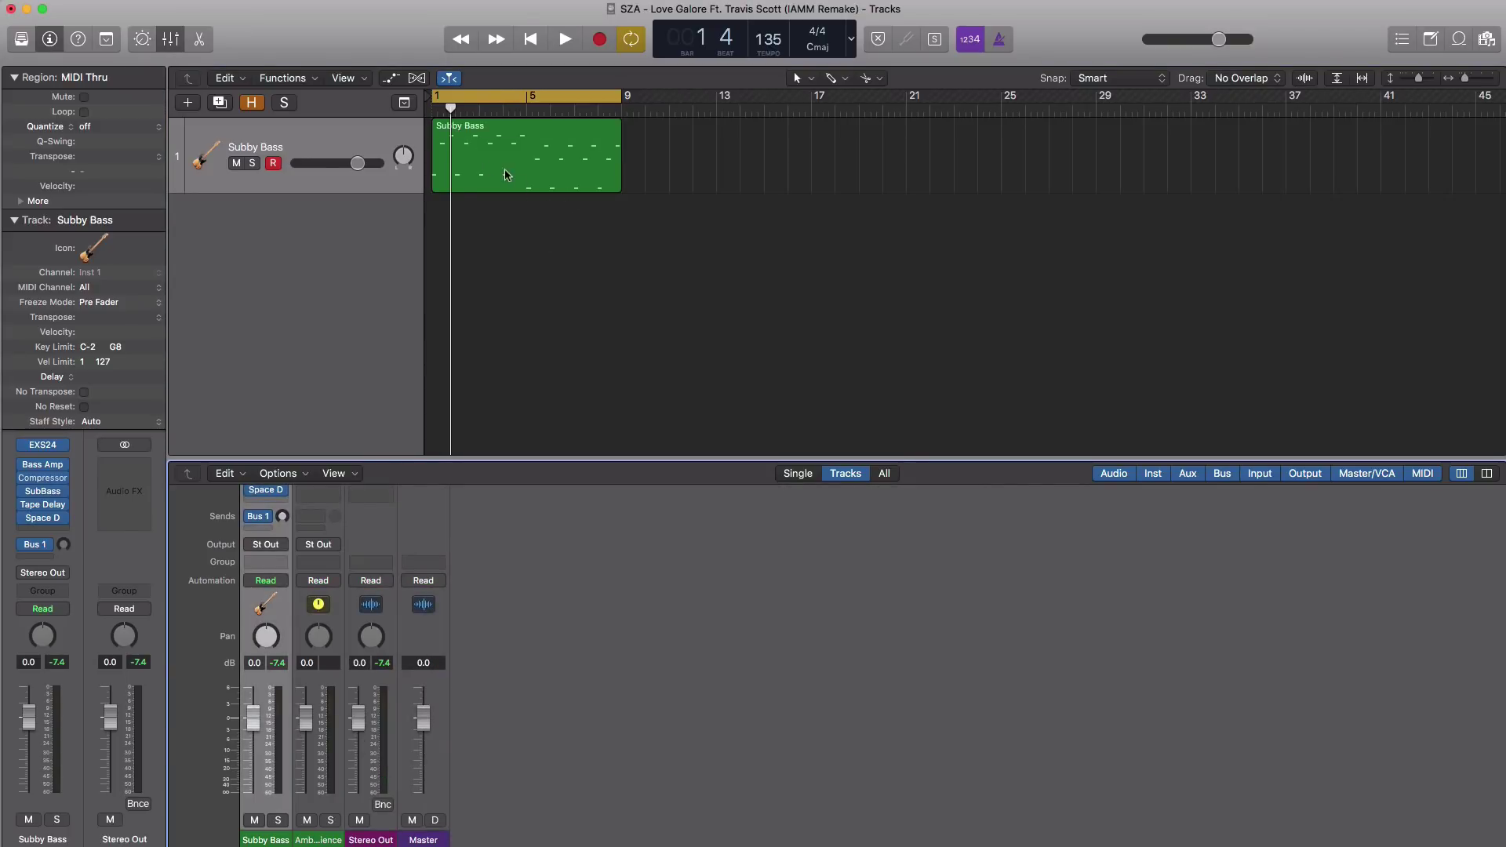
{"action": "key", "text": "x"}
Copy the eight-bar Subby Bass region to bars 9 and 17, and set the cycle range to bars 17 to 25
{"action": "left_click", "coordinate": [506, 174]}
{"action": "left_click_drag", "start_coordinate": [506, 174], "coordinate": [895, 174]}
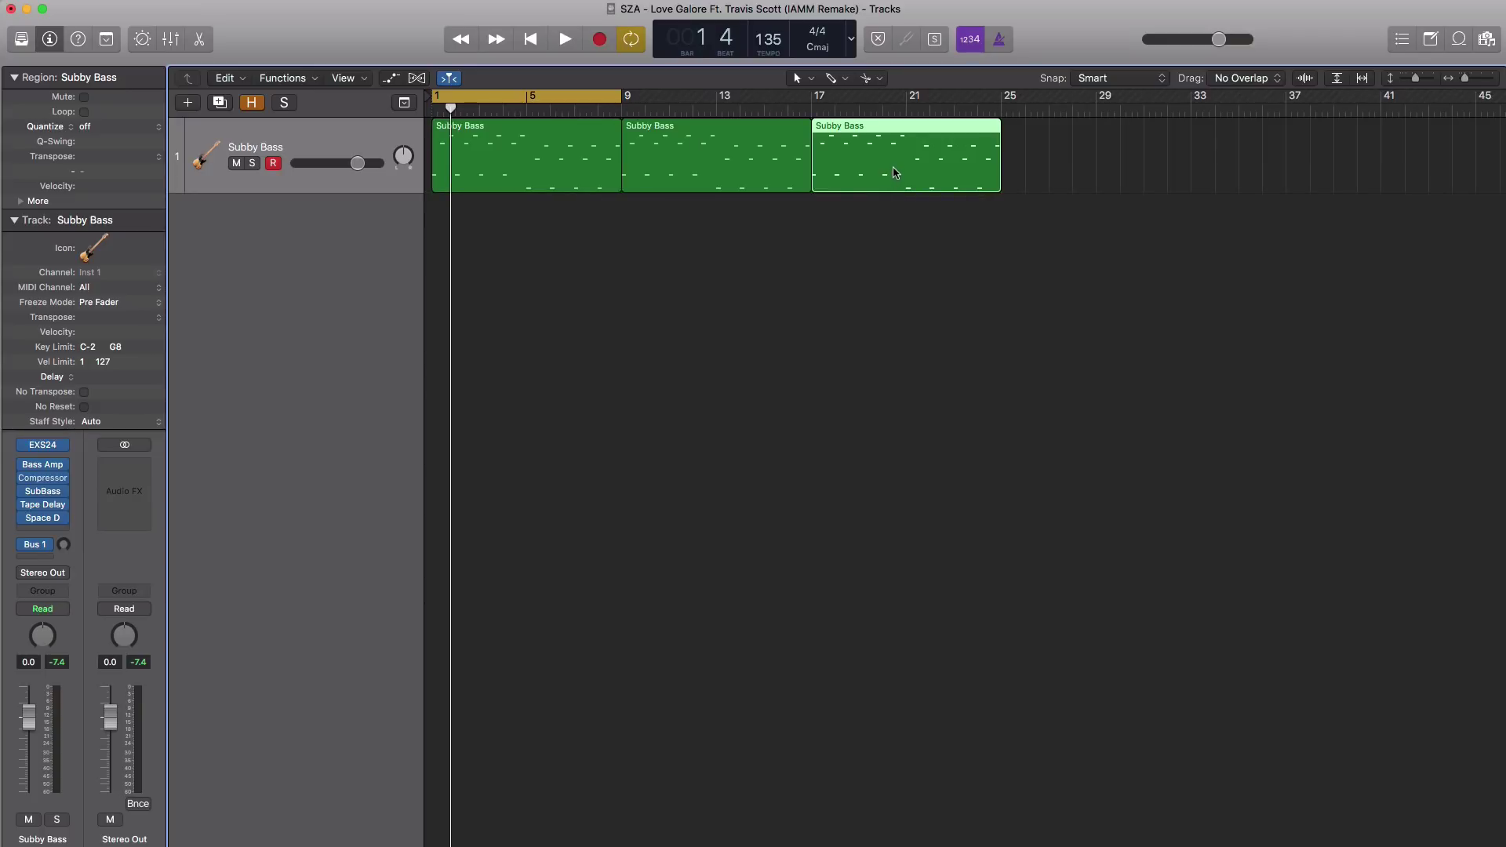
{"action": "key", "text": "Delete"}
{"action": "scroll", "coordinate": [729, 260], "scroll_direction": "down", "scroll_amount": 4}
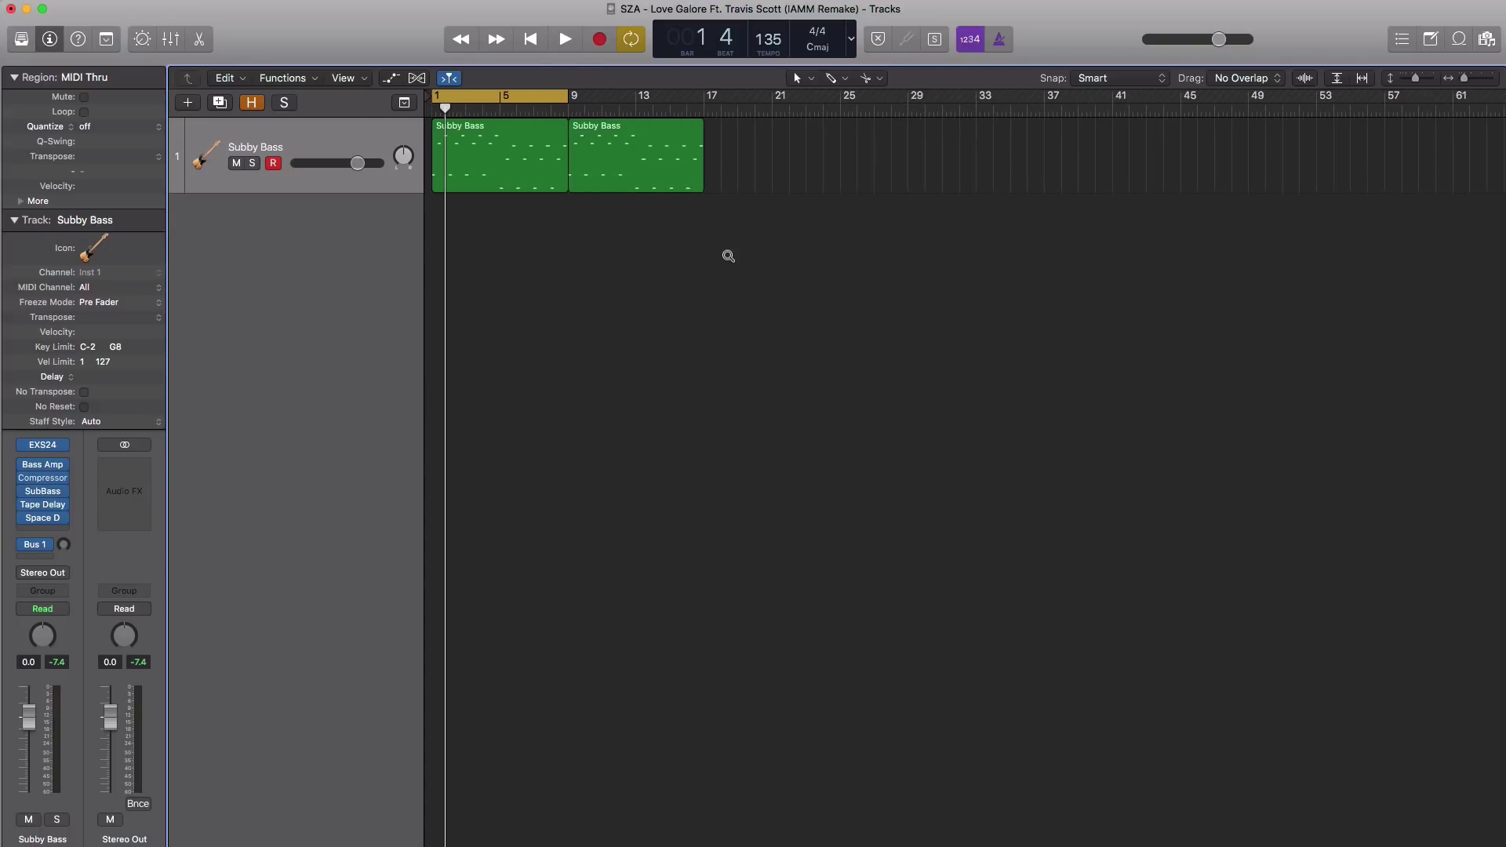
{"action": "left_click_drag", "start_coordinate": [625, 174], "coordinate": [751, 177]}
{"action": "left_click_drag", "start_coordinate": [549, 96], "coordinate": [776, 121]}
Add a software instrument track with a stereo EXS24 sampler and load the love galore drum kit
{"action": "left_click", "coordinate": [188, 104]}
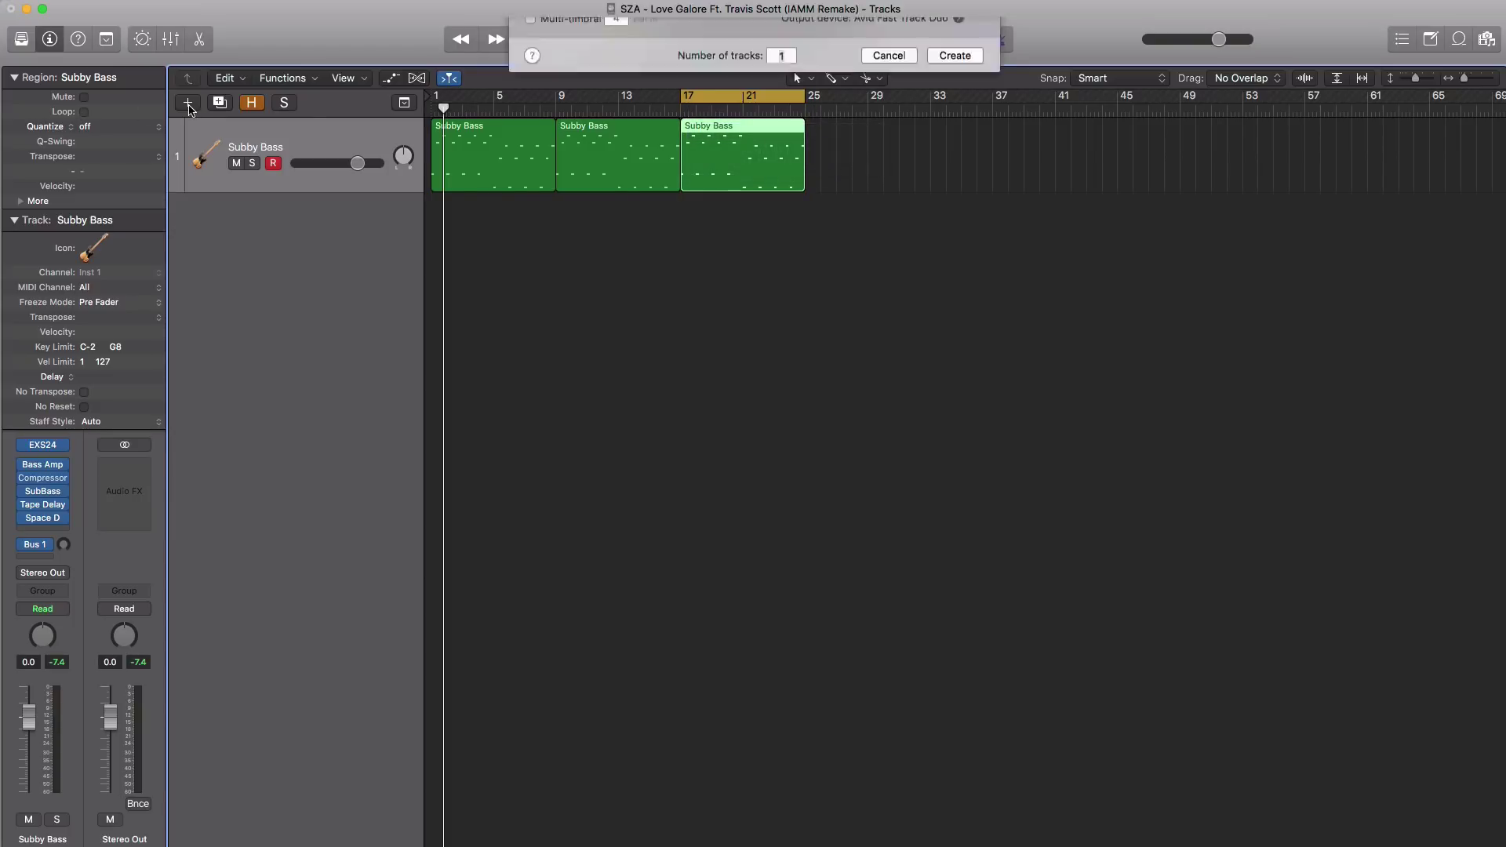
{"action": "key", "text": "Escape"}
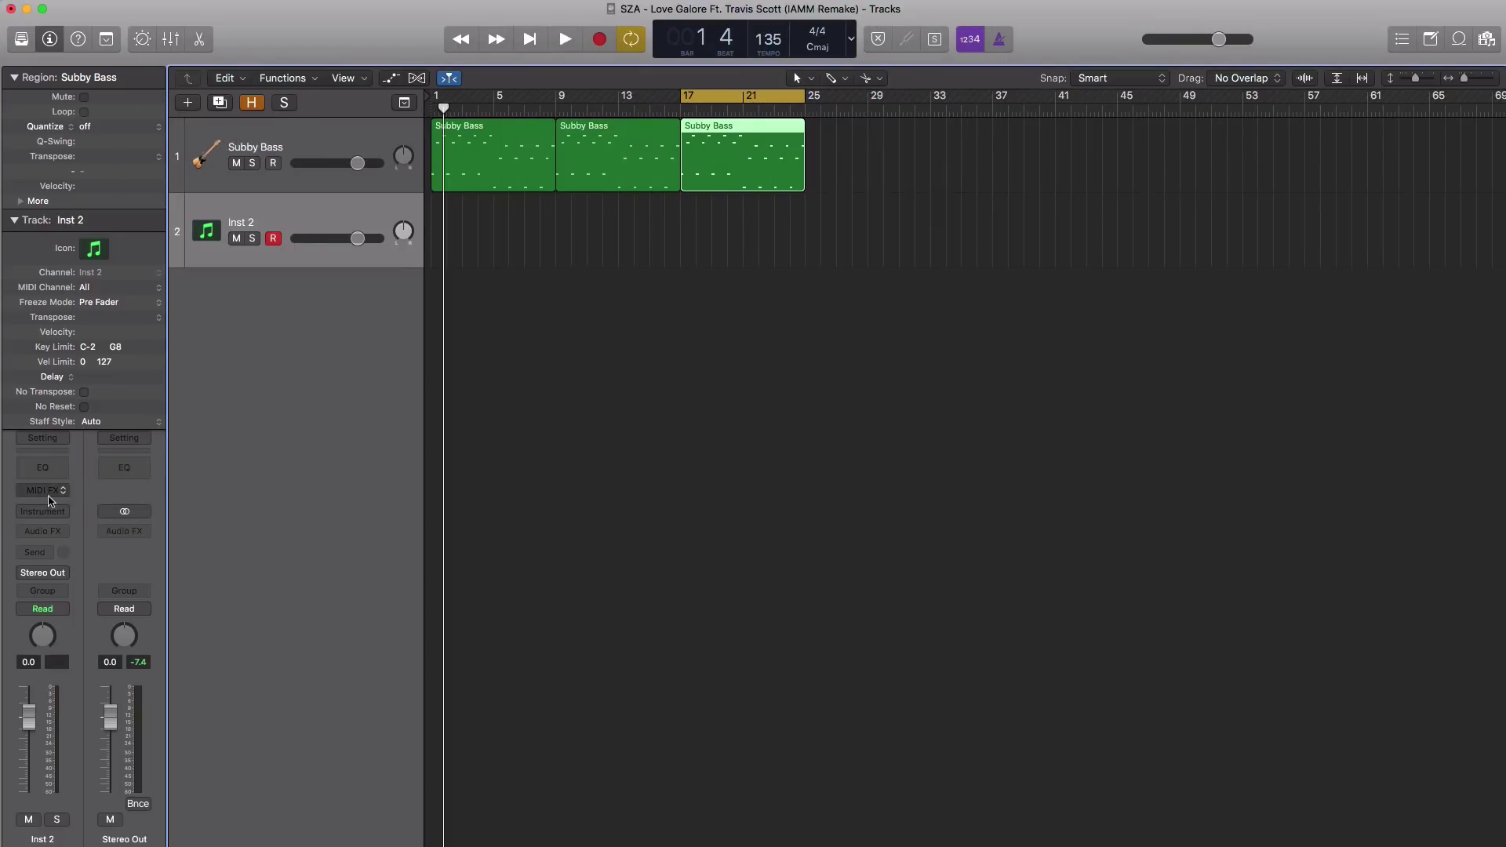
{"action": "left_click", "coordinate": [49, 512]}
{"action": "mouse_move", "coordinate": [83, 547]}
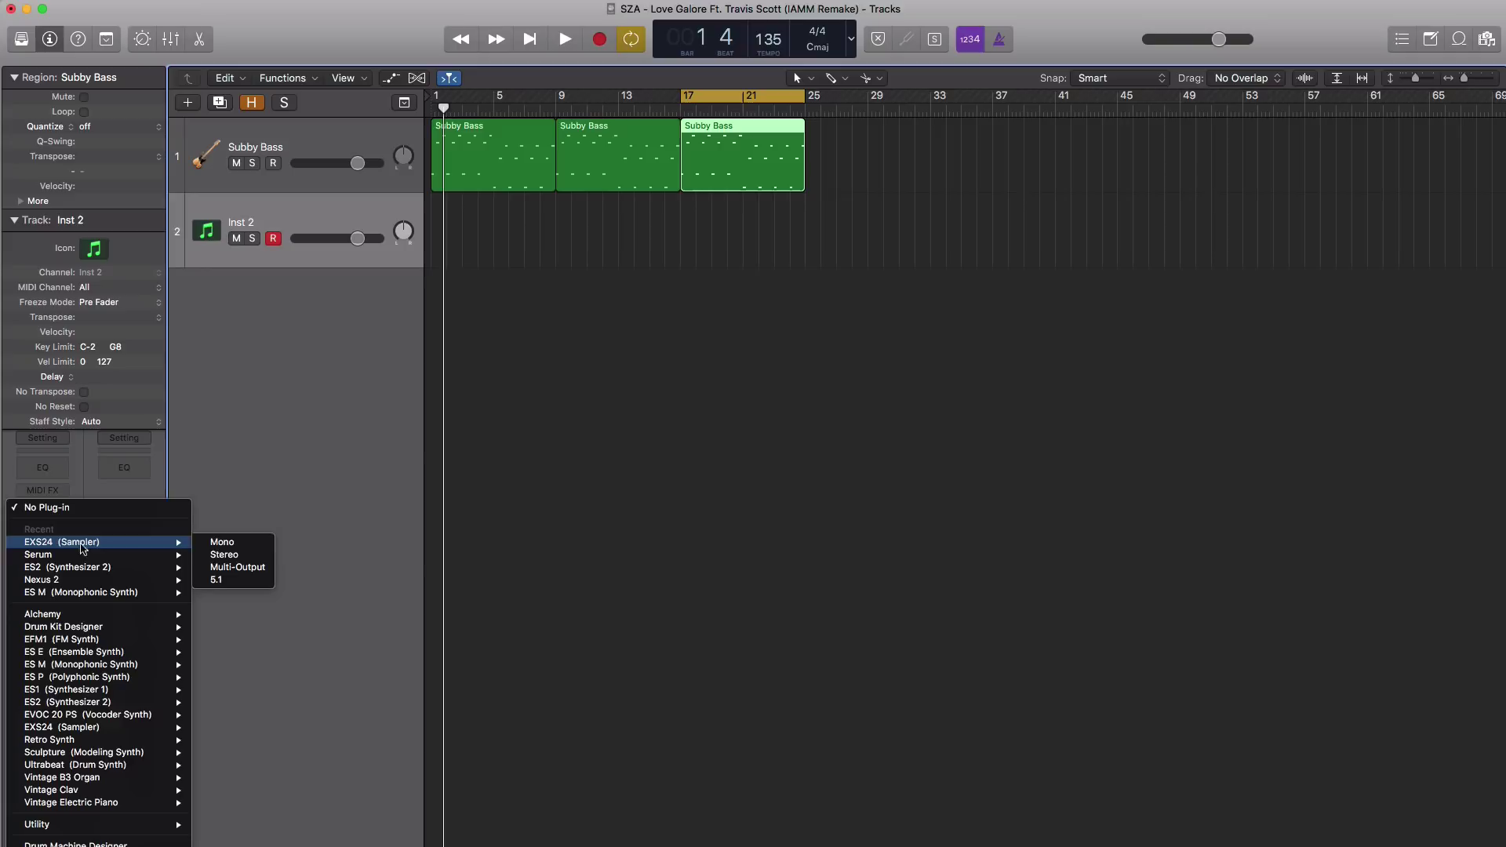
{"action": "left_click", "coordinate": [222, 556]}
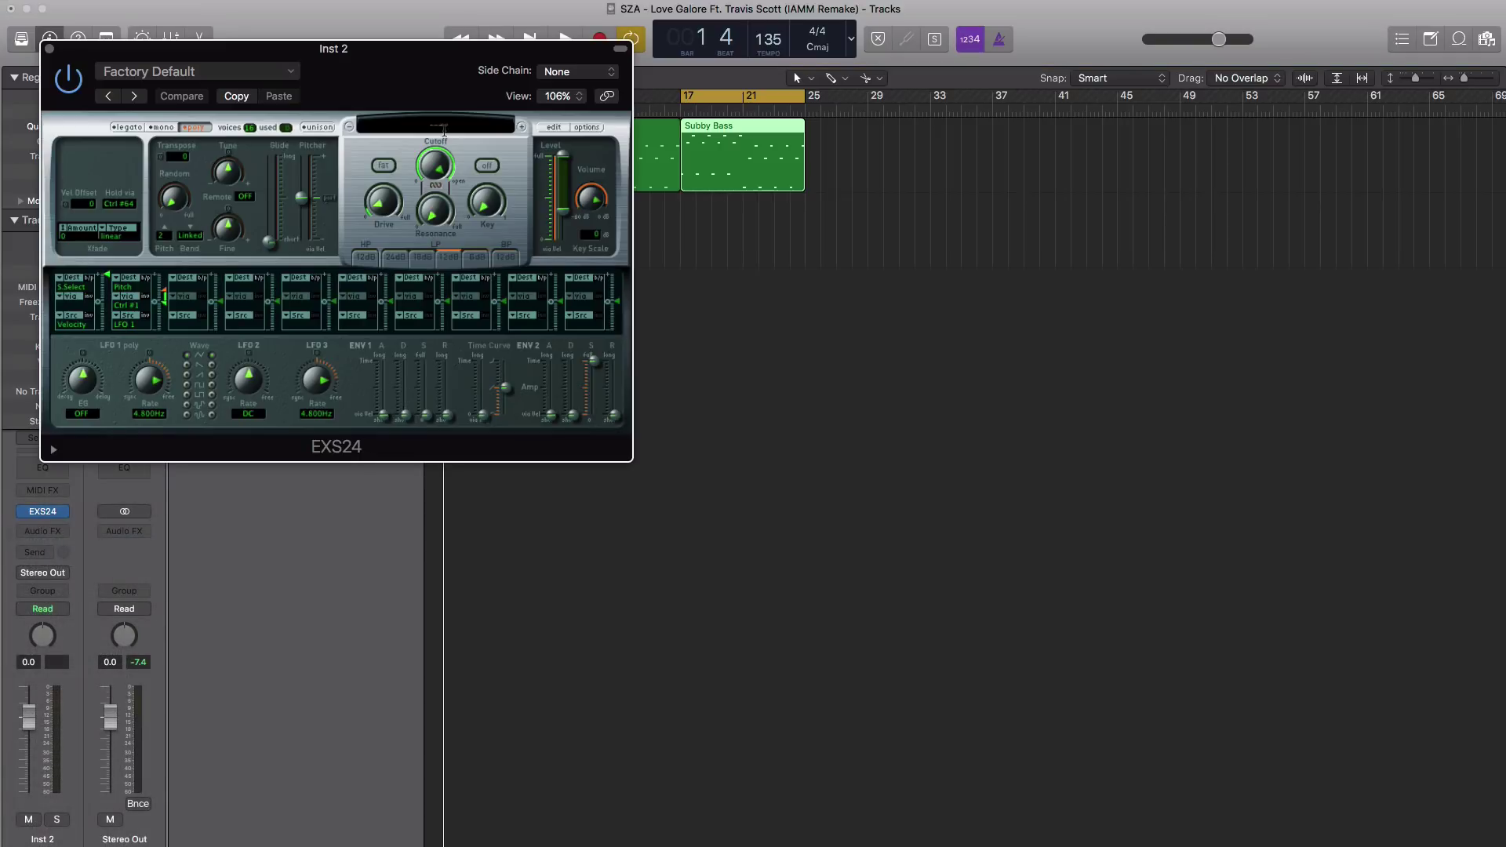
{"action": "left_click", "coordinate": [444, 129]}
{"action": "mouse_move", "coordinate": [635, 243]}
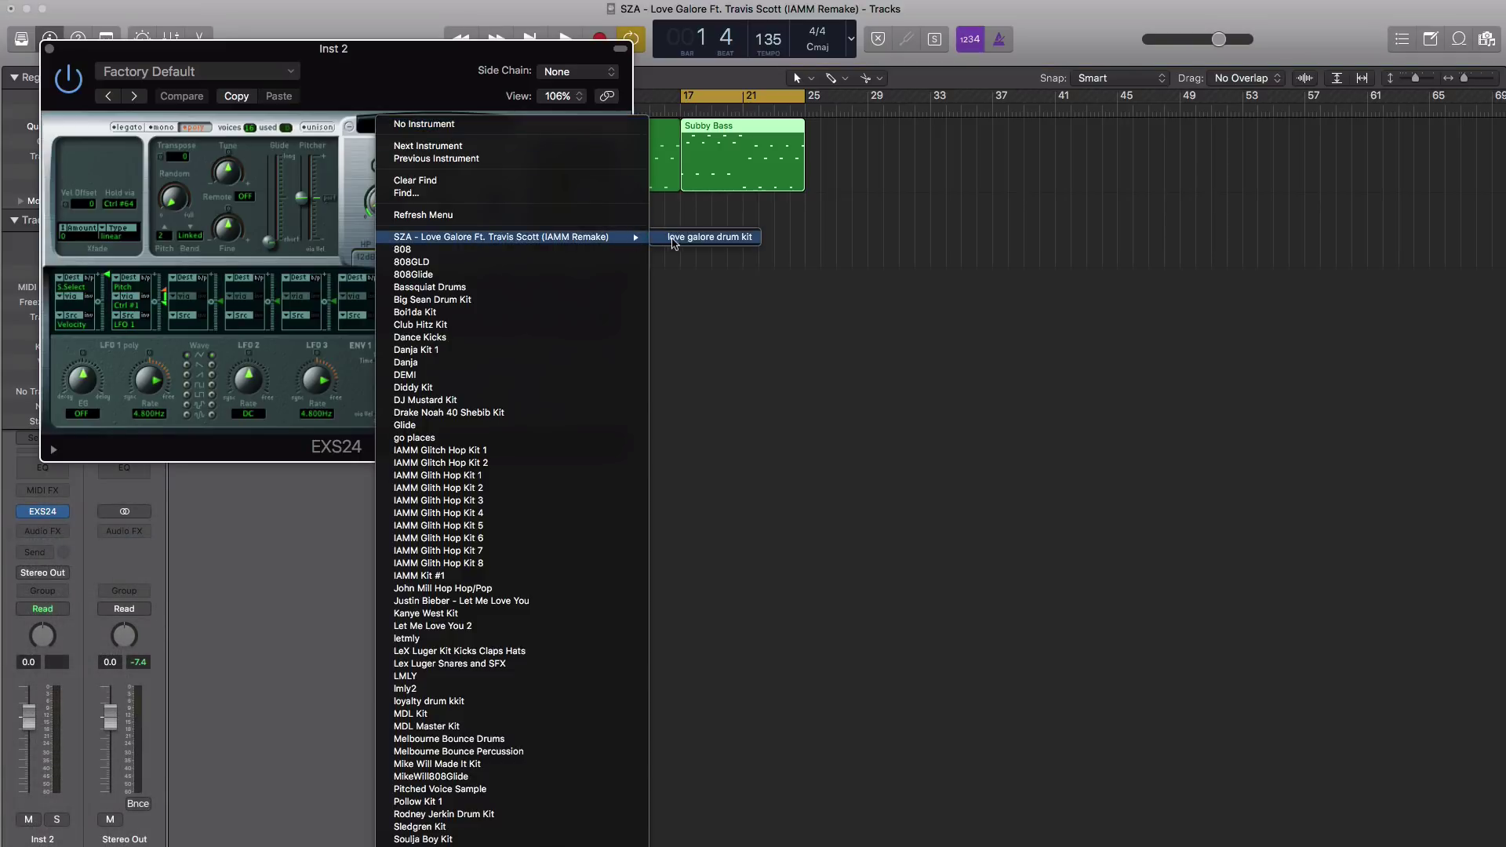
{"action": "left_click", "coordinate": [707, 237]}
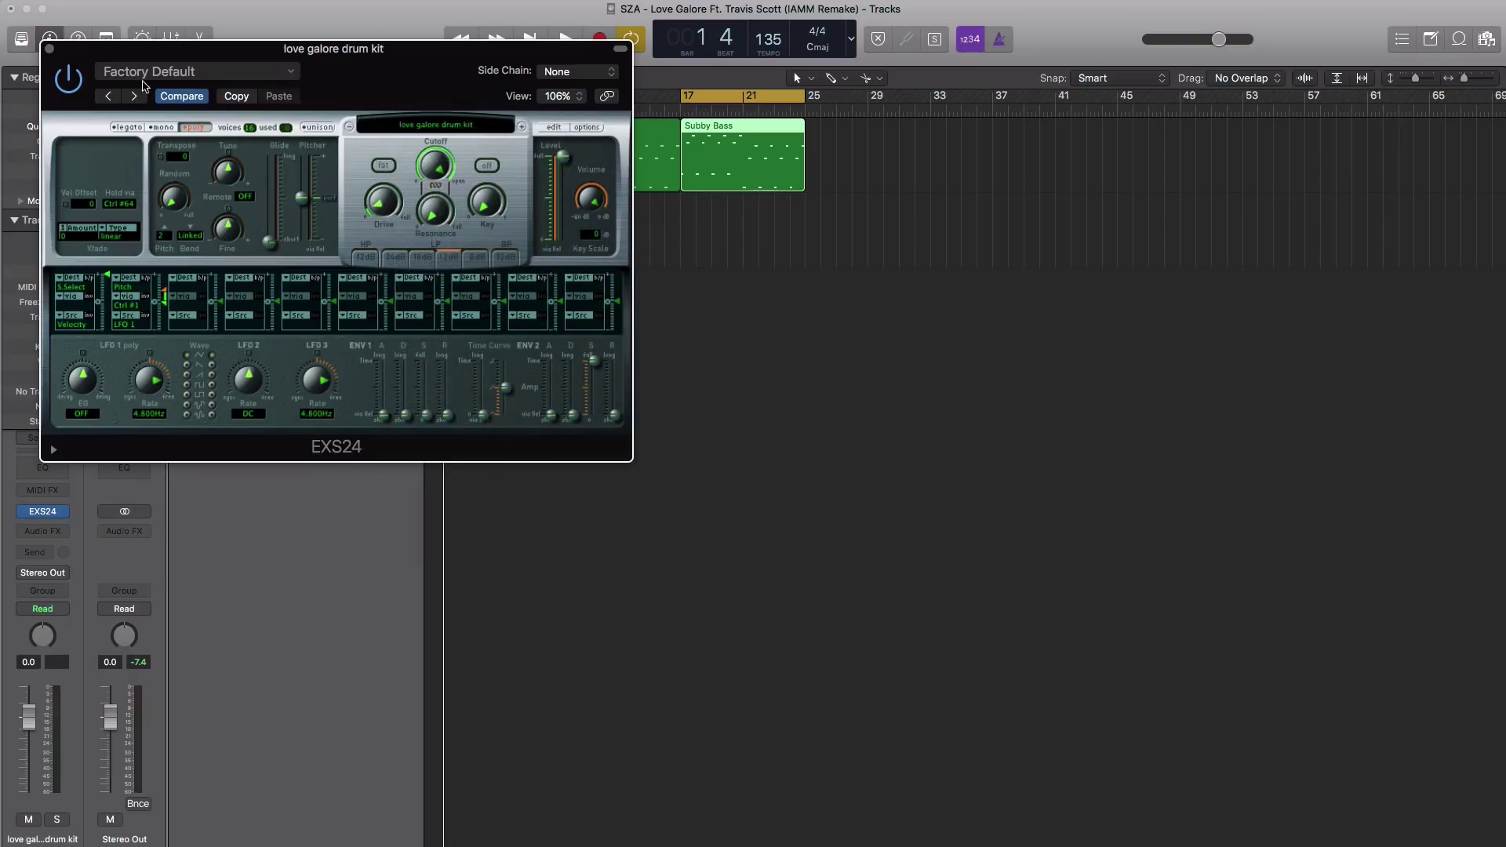
{"action": "left_click", "coordinate": [48, 48]}
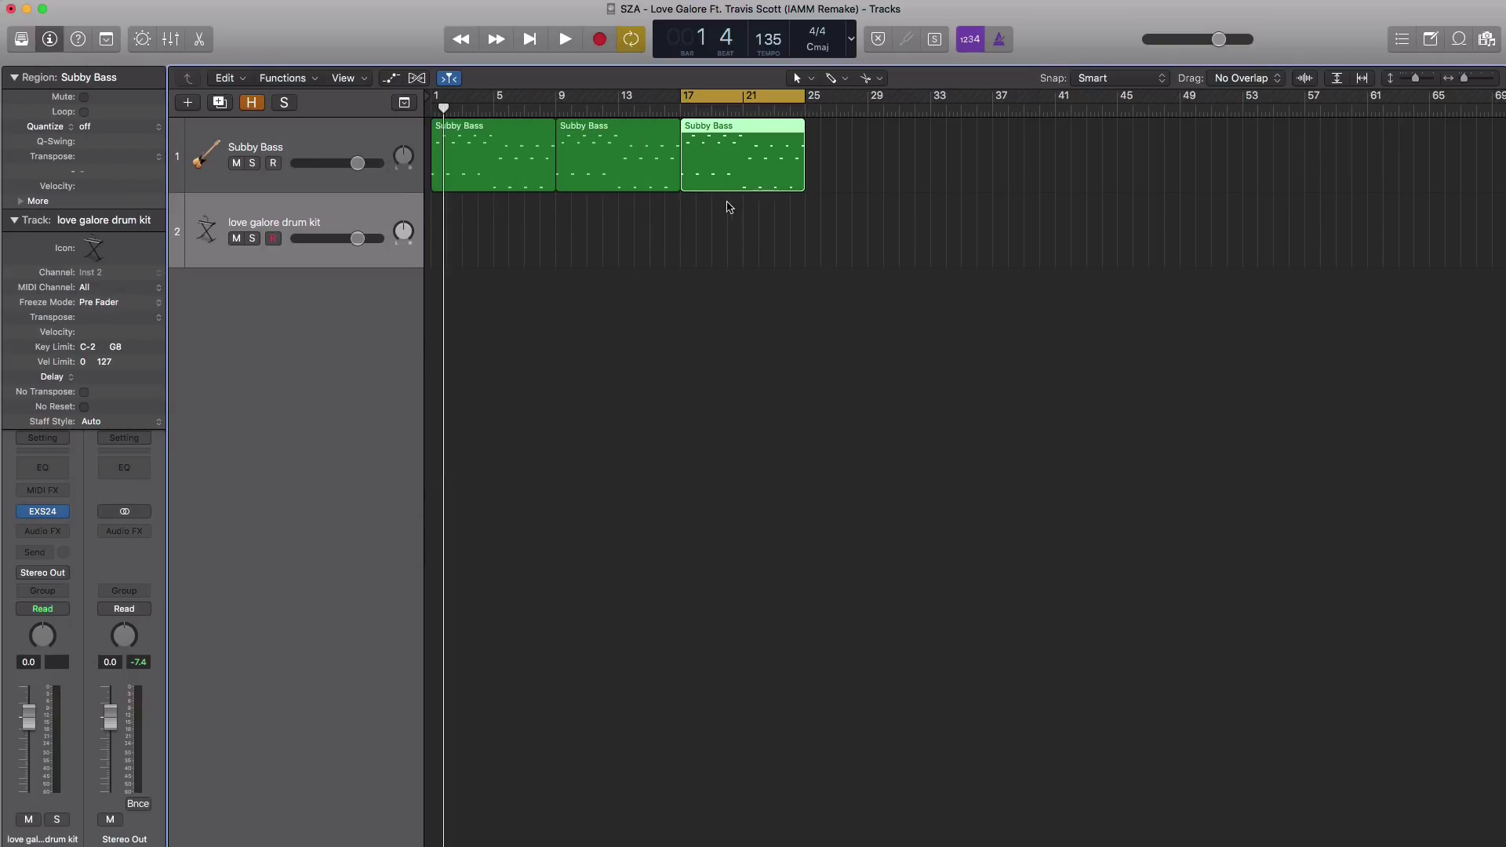
Create an empty region on the drum kit track from bar 17 to 25 and open it in the Piano Roll
{"action": "left_click_drag", "start_coordinate": [690, 259], "coordinate": [804, 259]}
{"action": "double_click", "coordinate": [713, 248]}
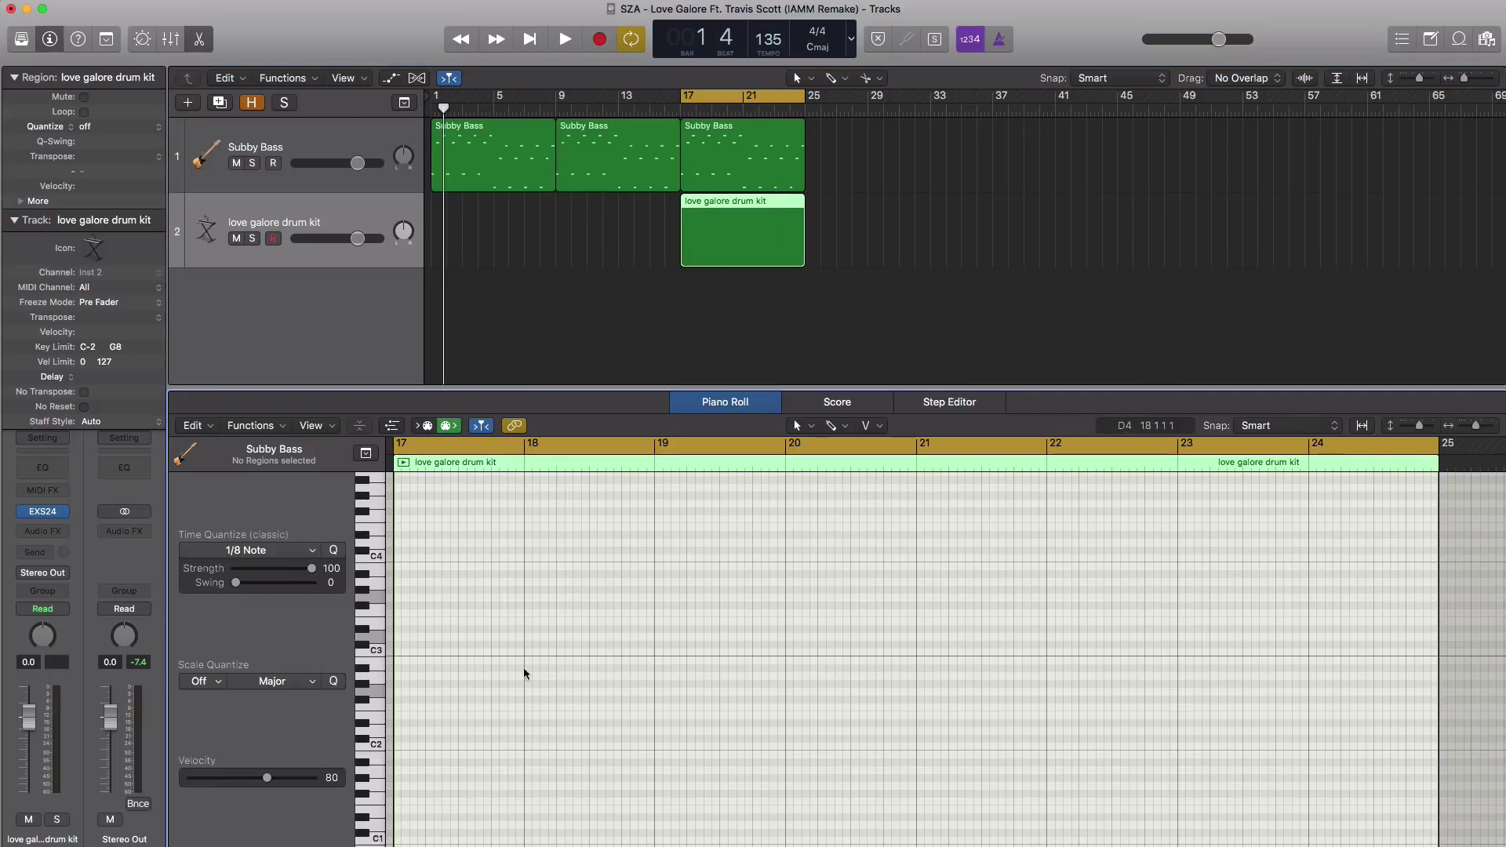
{"action": "scroll", "coordinate": [412, 690], "scroll_direction": "down", "scroll_amount": 2}
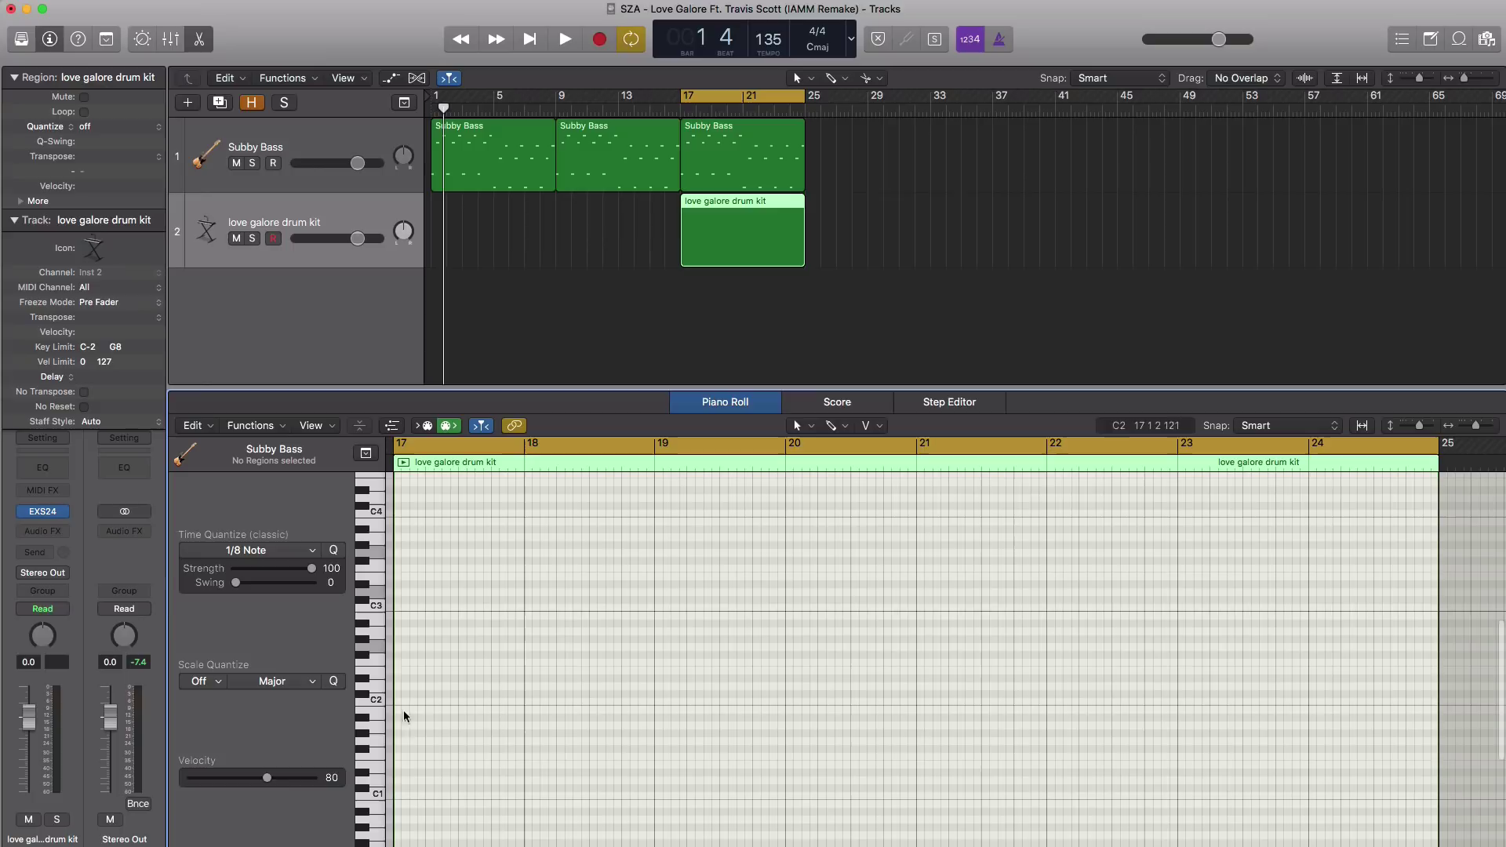
Place C1 drum notes on beats 1 and 2.5 of bar 17 and beat 2 of bar 18, checking by playback
{"action": "left_click", "coordinate": [401, 796]}
{"action": "key", "text": "space"}
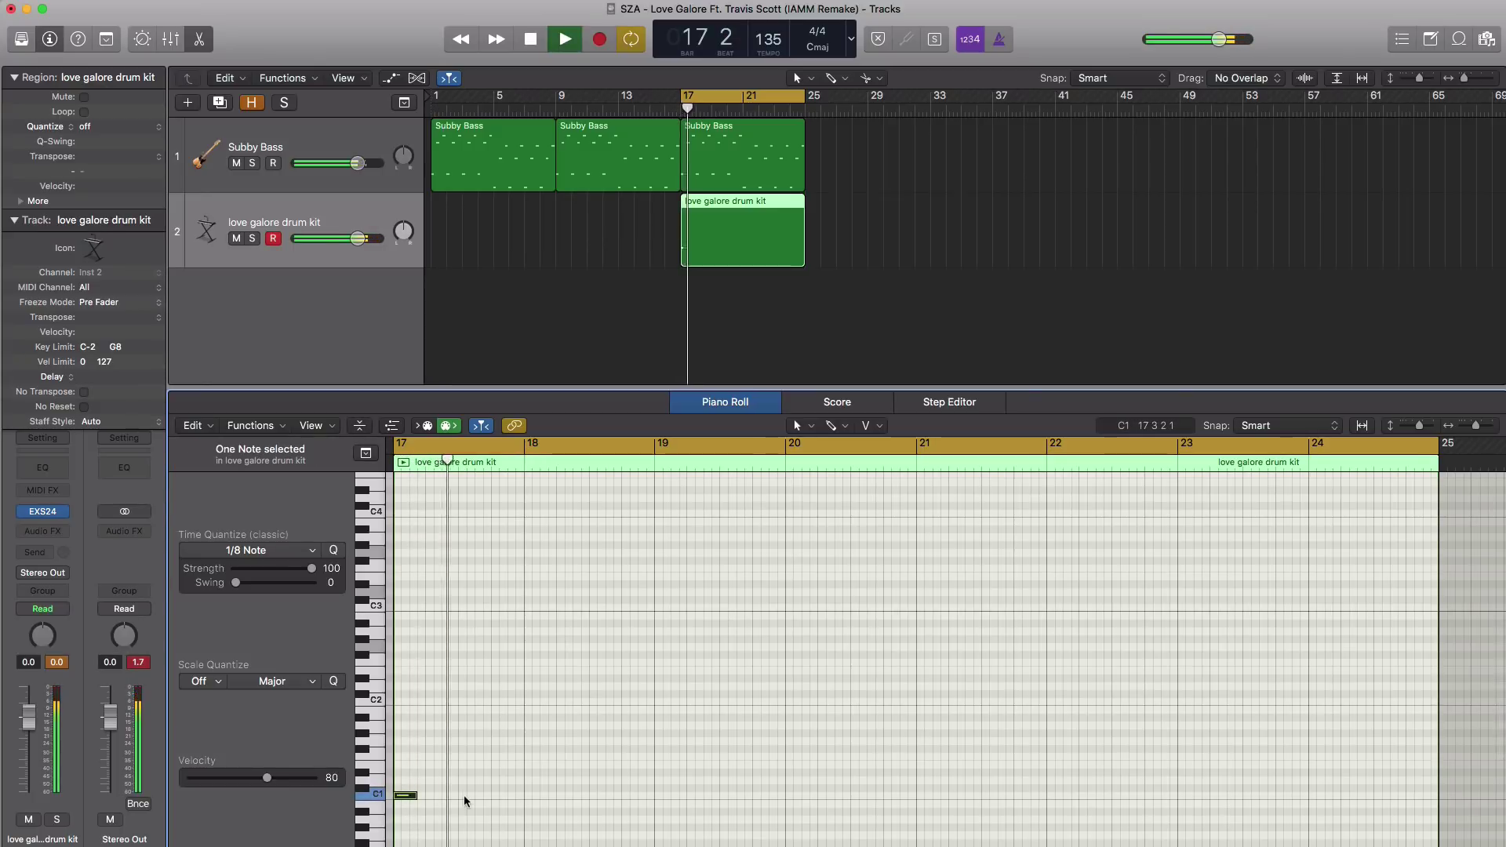
{"action": "key", "text": "space"}
{"action": "key", "text": "space"}
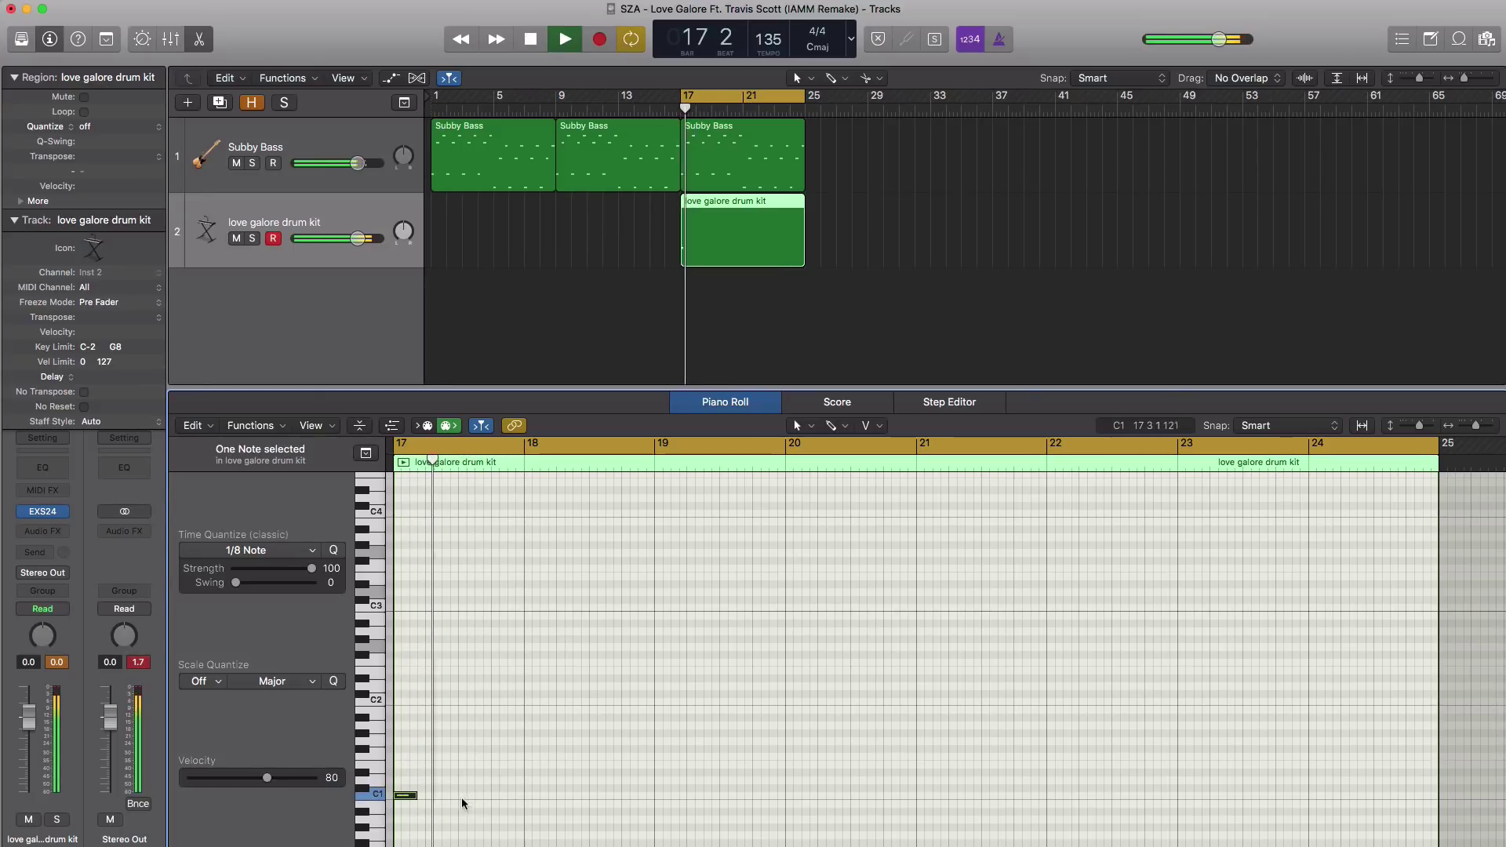
{"action": "key", "text": "space"}
{"action": "left_click", "coordinate": [448, 797]}
{"action": "key", "text": "space"}
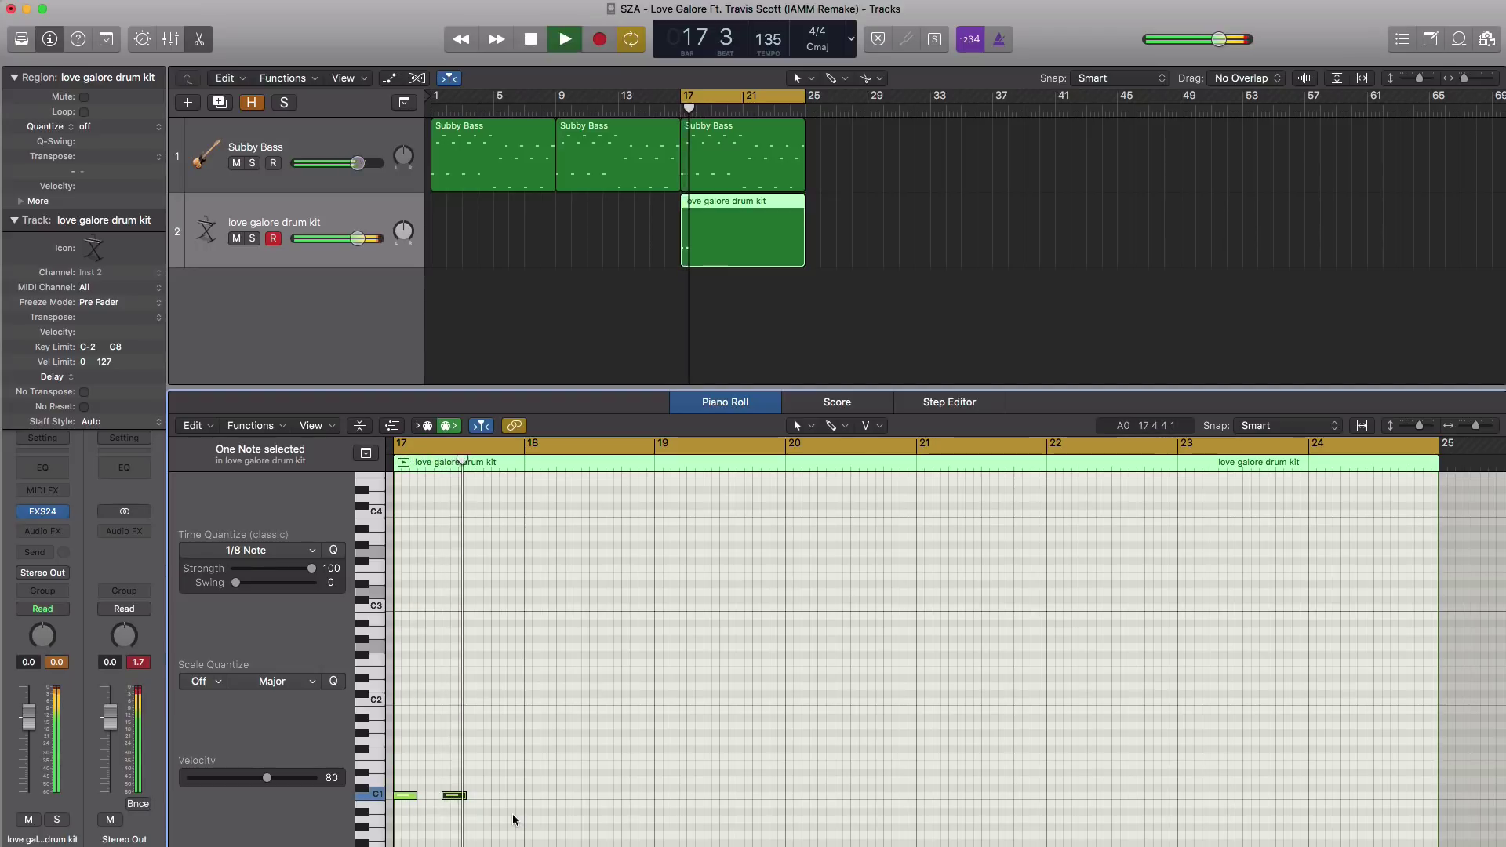
{"action": "left_click", "coordinate": [563, 796]}
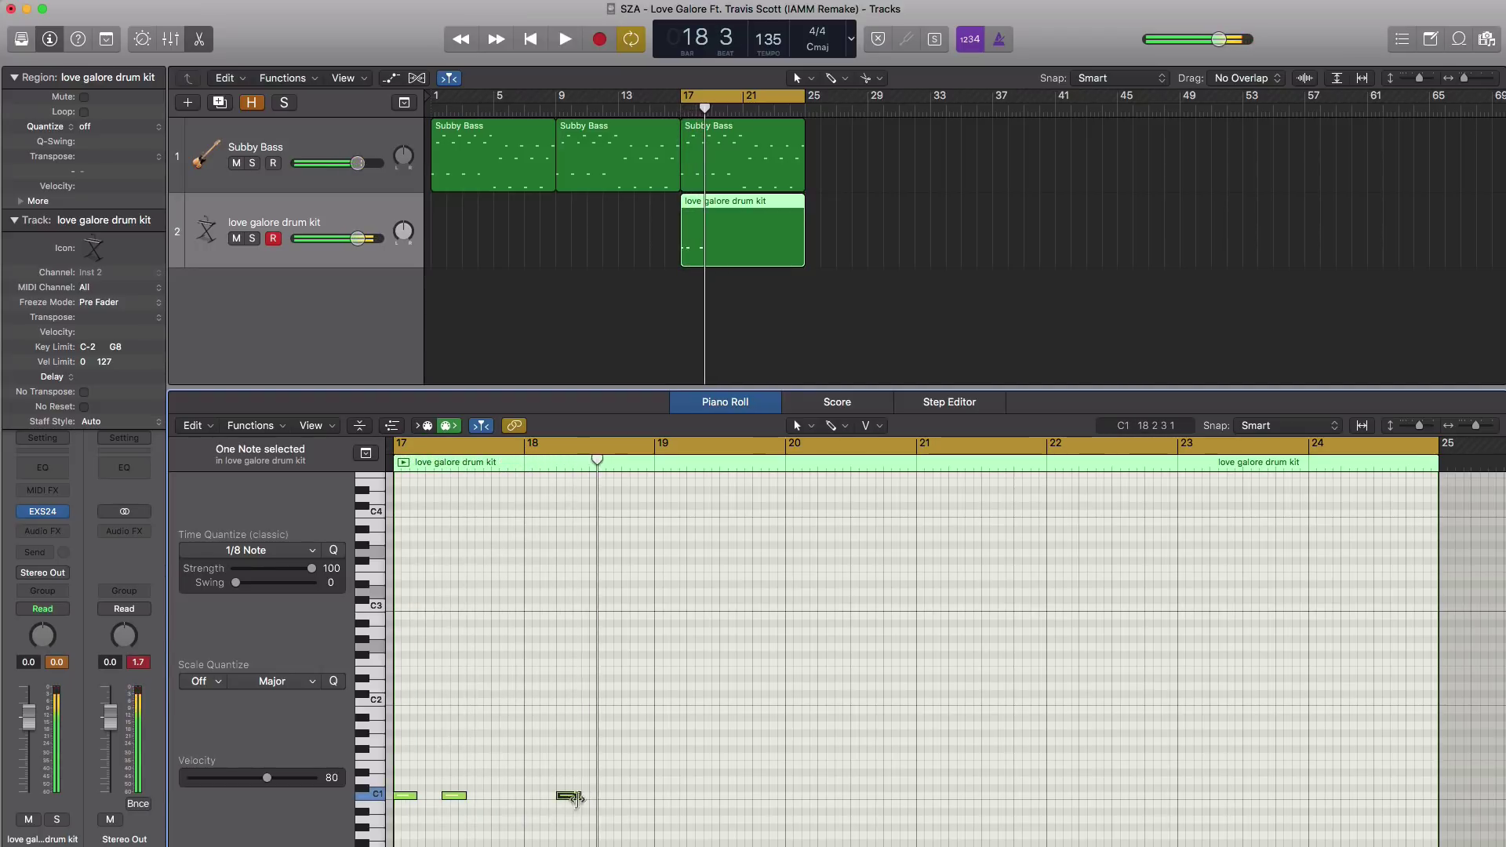
Add two short back-to-back C1 notes on beats 1 and 1.5 of bar 19 and audition the drum pattern
{"action": "key", "text": "space"}
{"action": "key", "text": "space"}
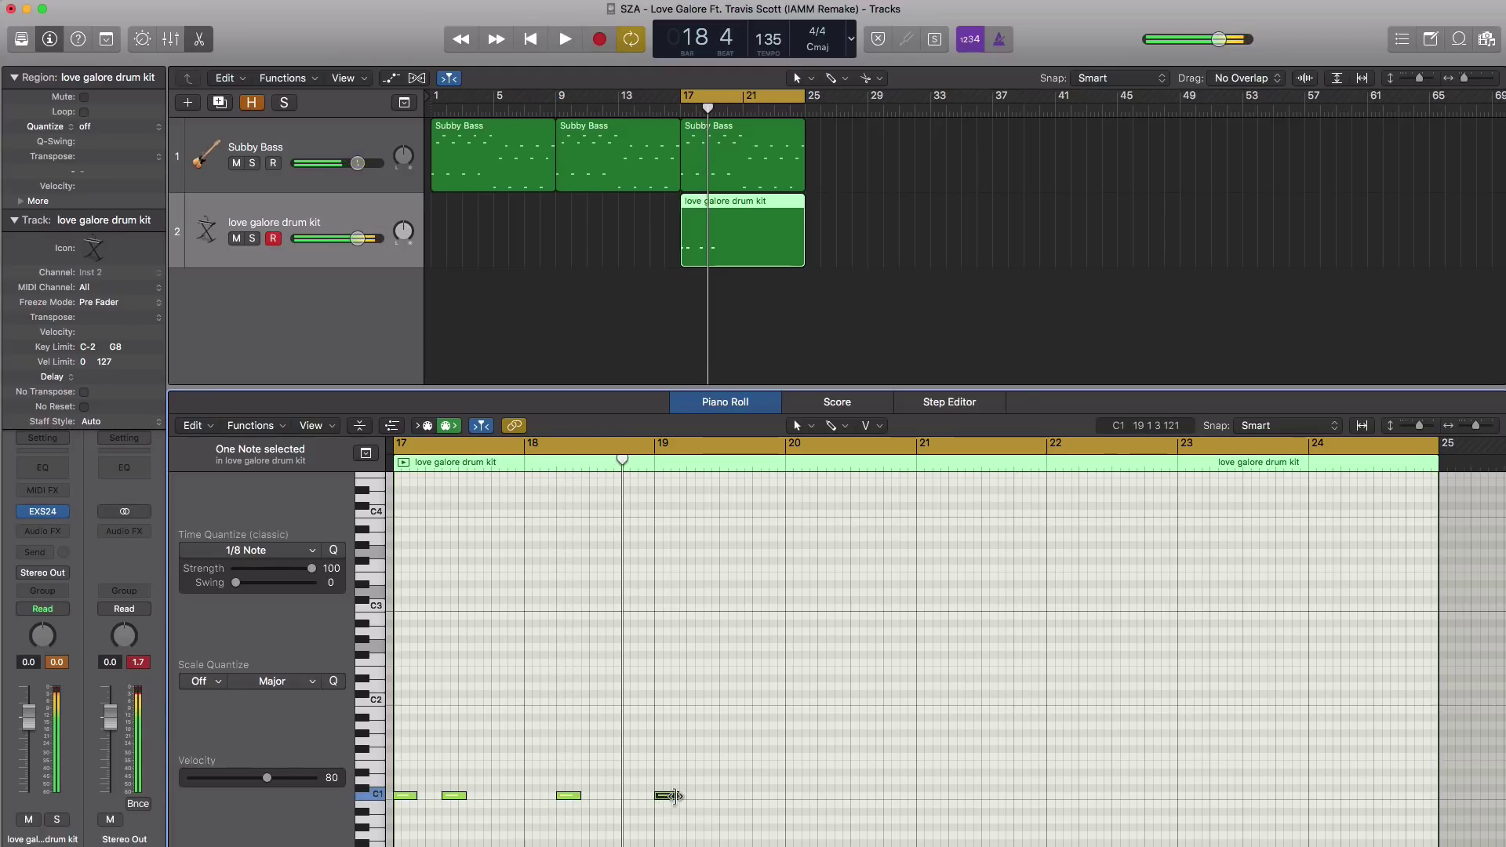
{"action": "left_click", "coordinate": [680, 796]}
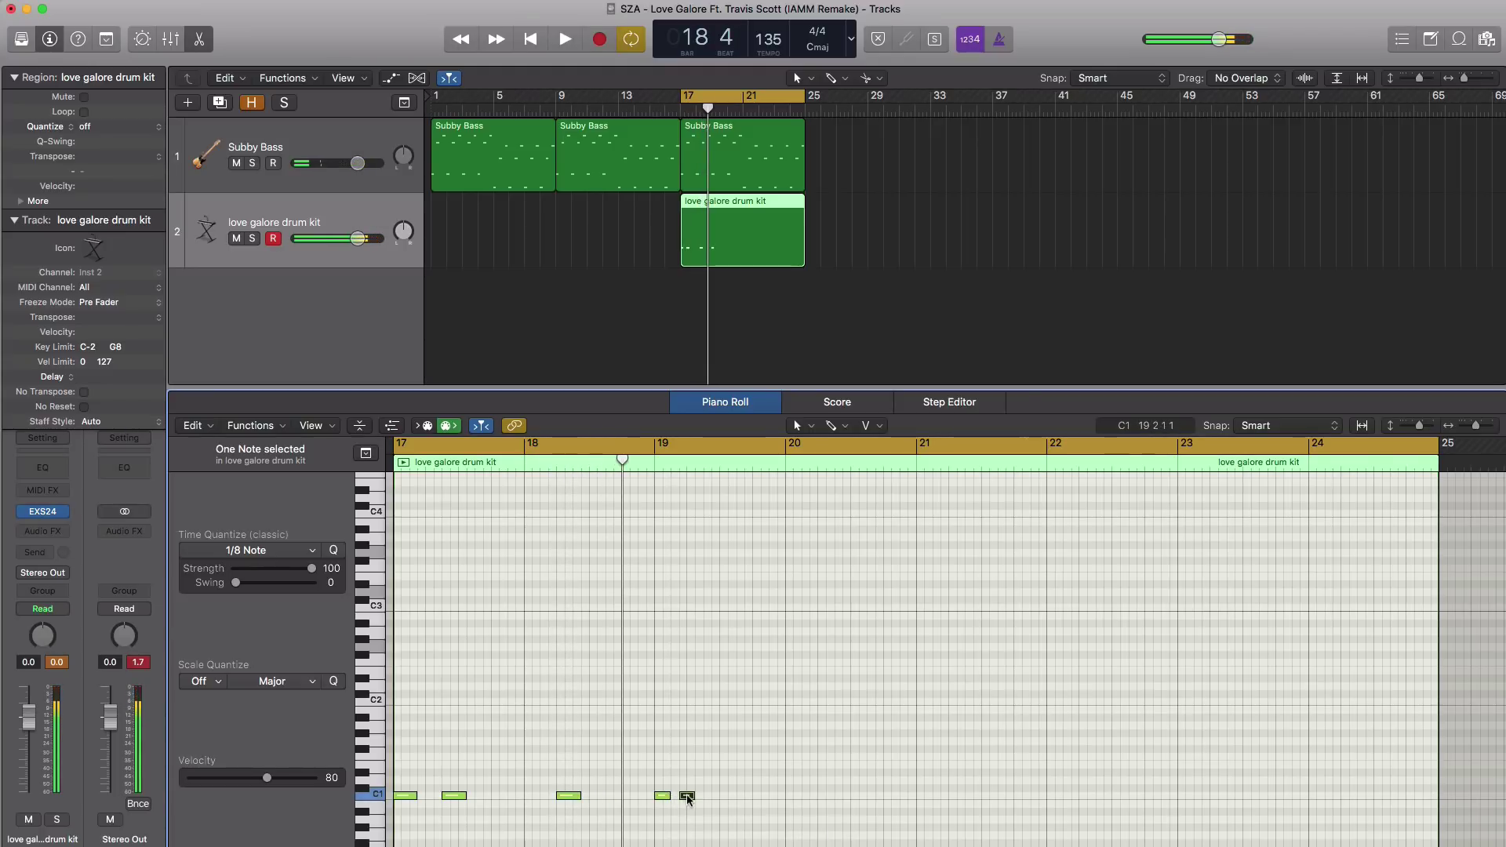
{"action": "left_click_drag", "start_coordinate": [688, 798], "coordinate": [680, 799]}
{"action": "key", "text": "space"}
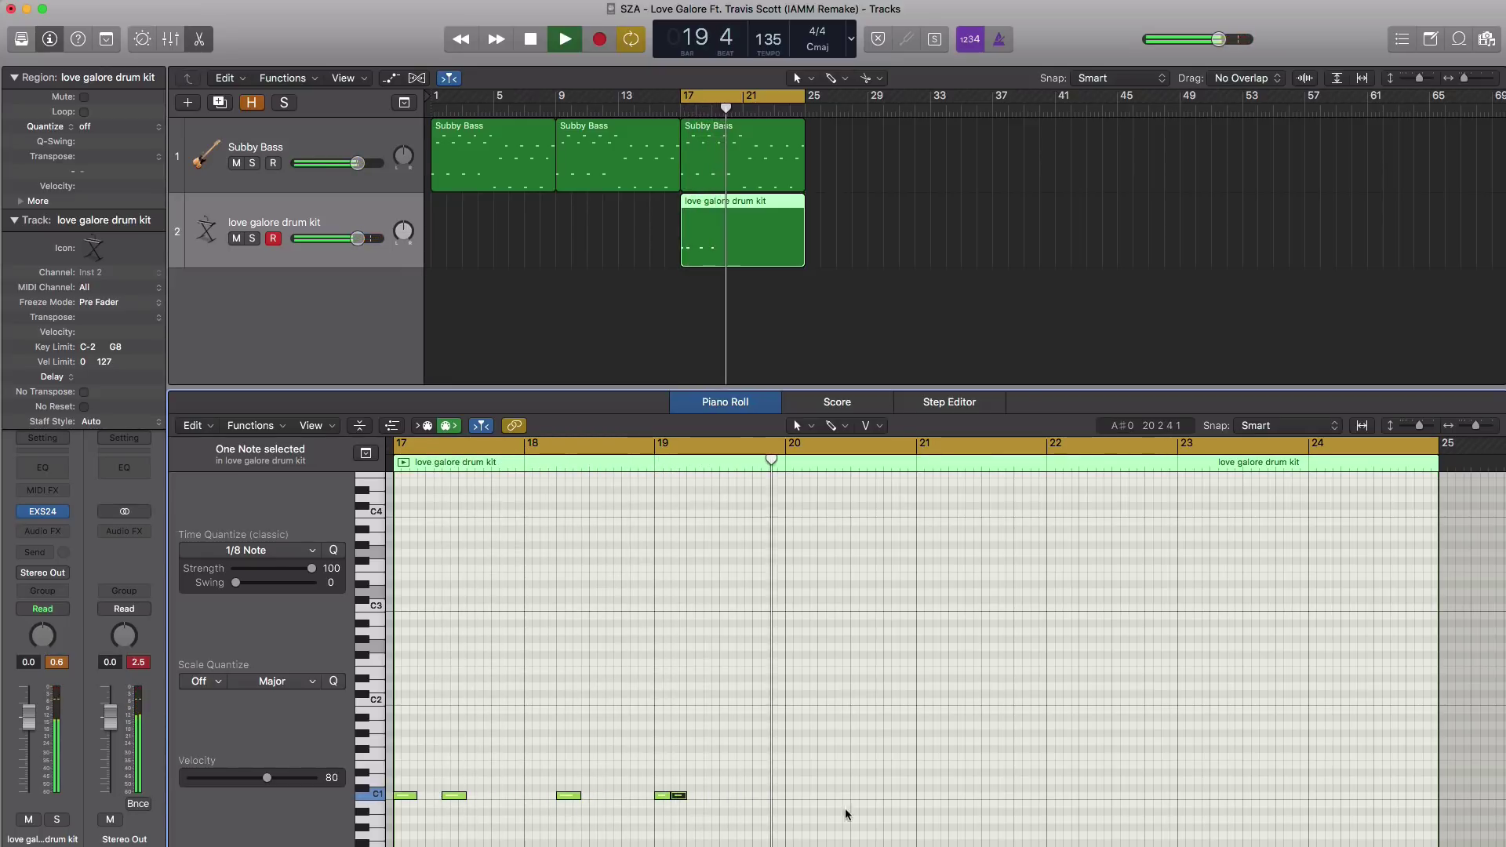
Add short C1 notes on beats 2, 3.5 and 4.5 of bar 20, checking them by playback
{"action": "left_click", "coordinate": [824, 797]}
{"action": "key", "text": "space"}
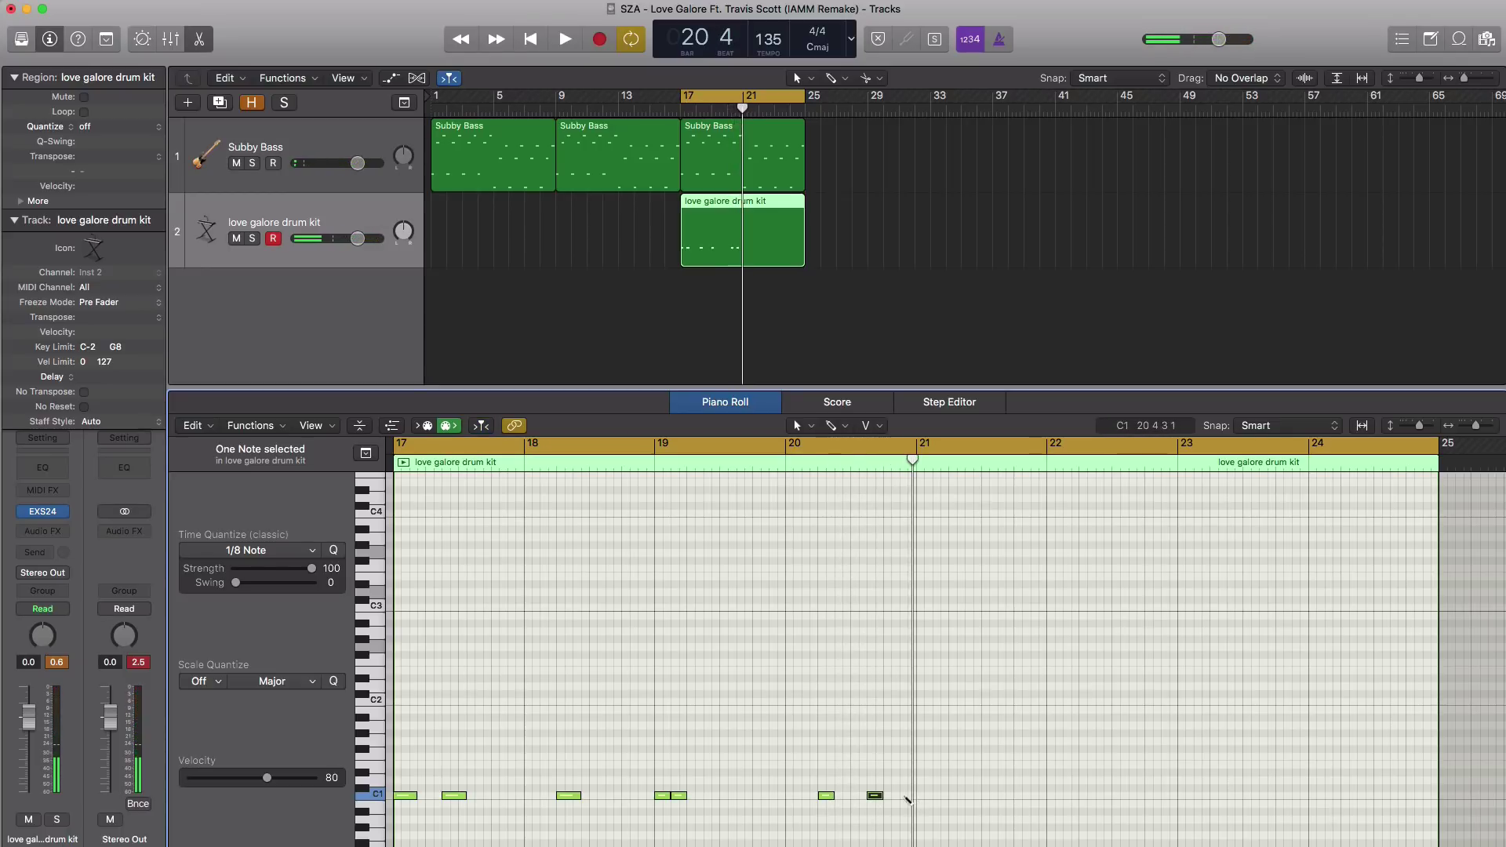
{"action": "key", "text": "space"}
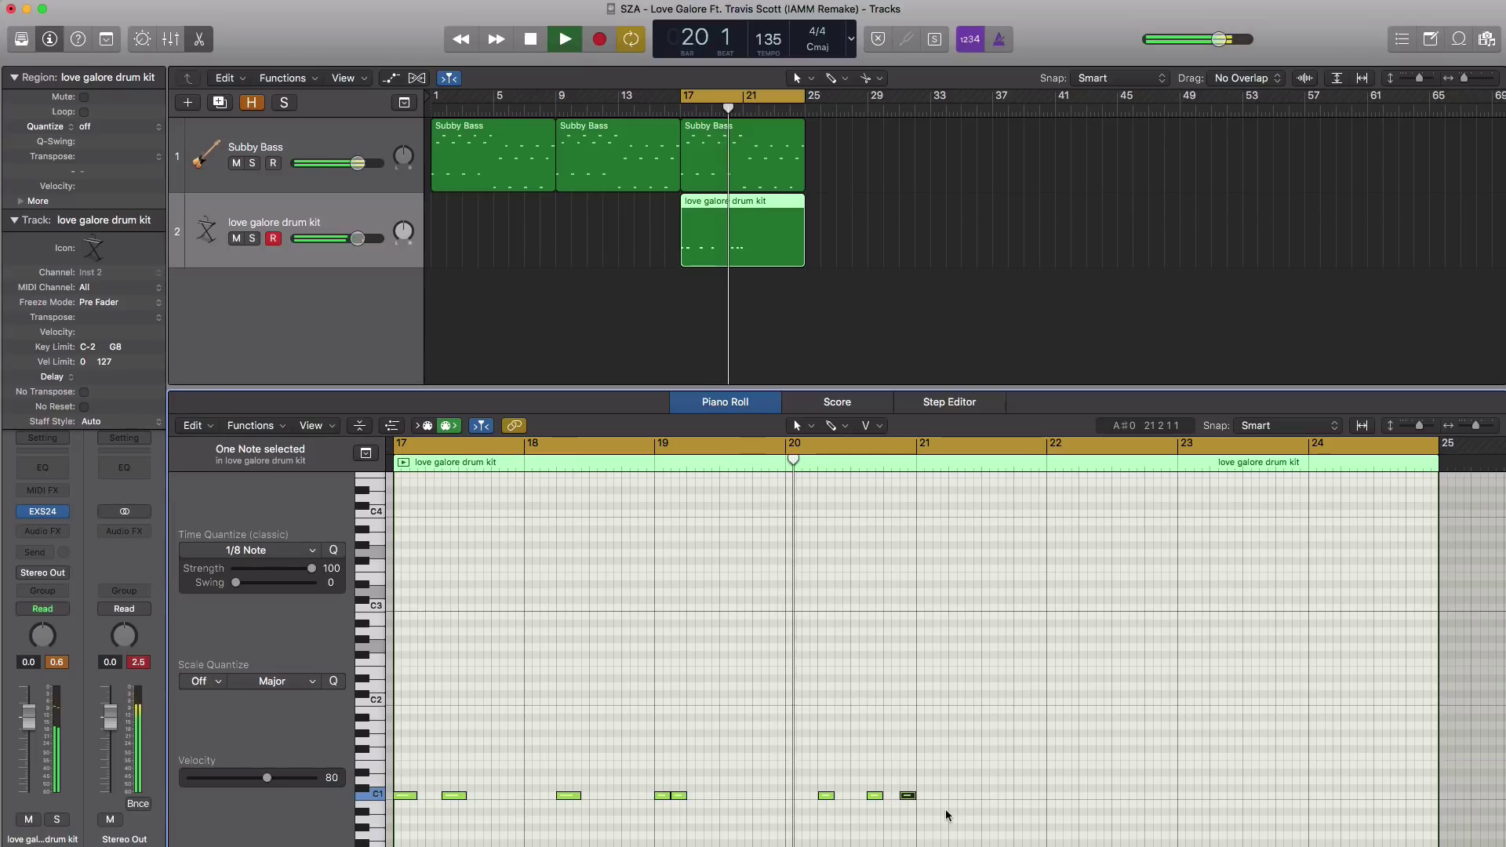
{"action": "key", "text": "space"}
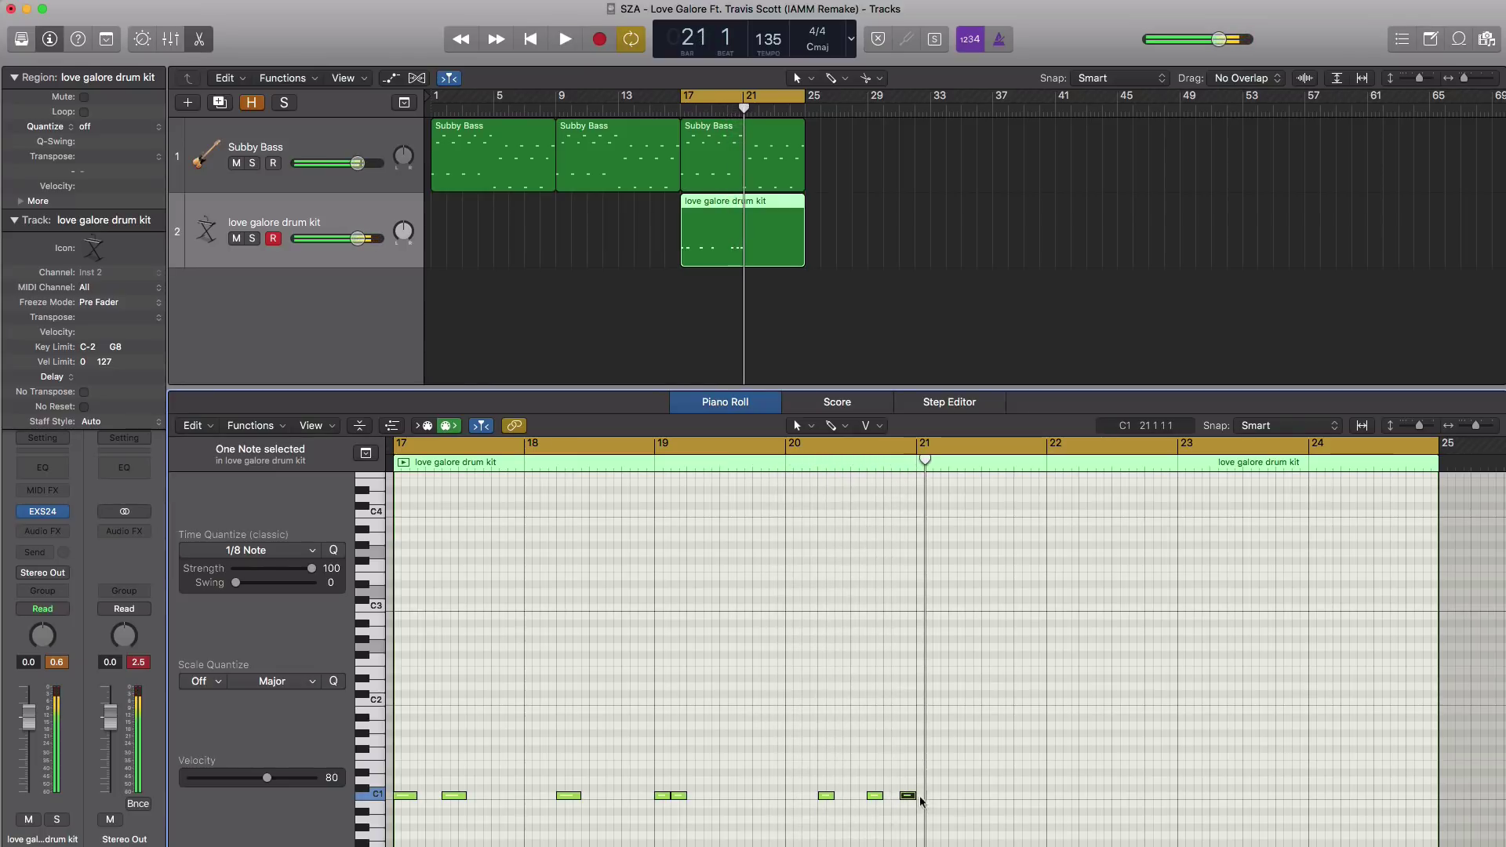
Set the cycle range to bars 21 to 25 and add short C1 notes on beats 1 and 2.5 of bar 21
{"action": "left_click", "coordinate": [934, 447]}
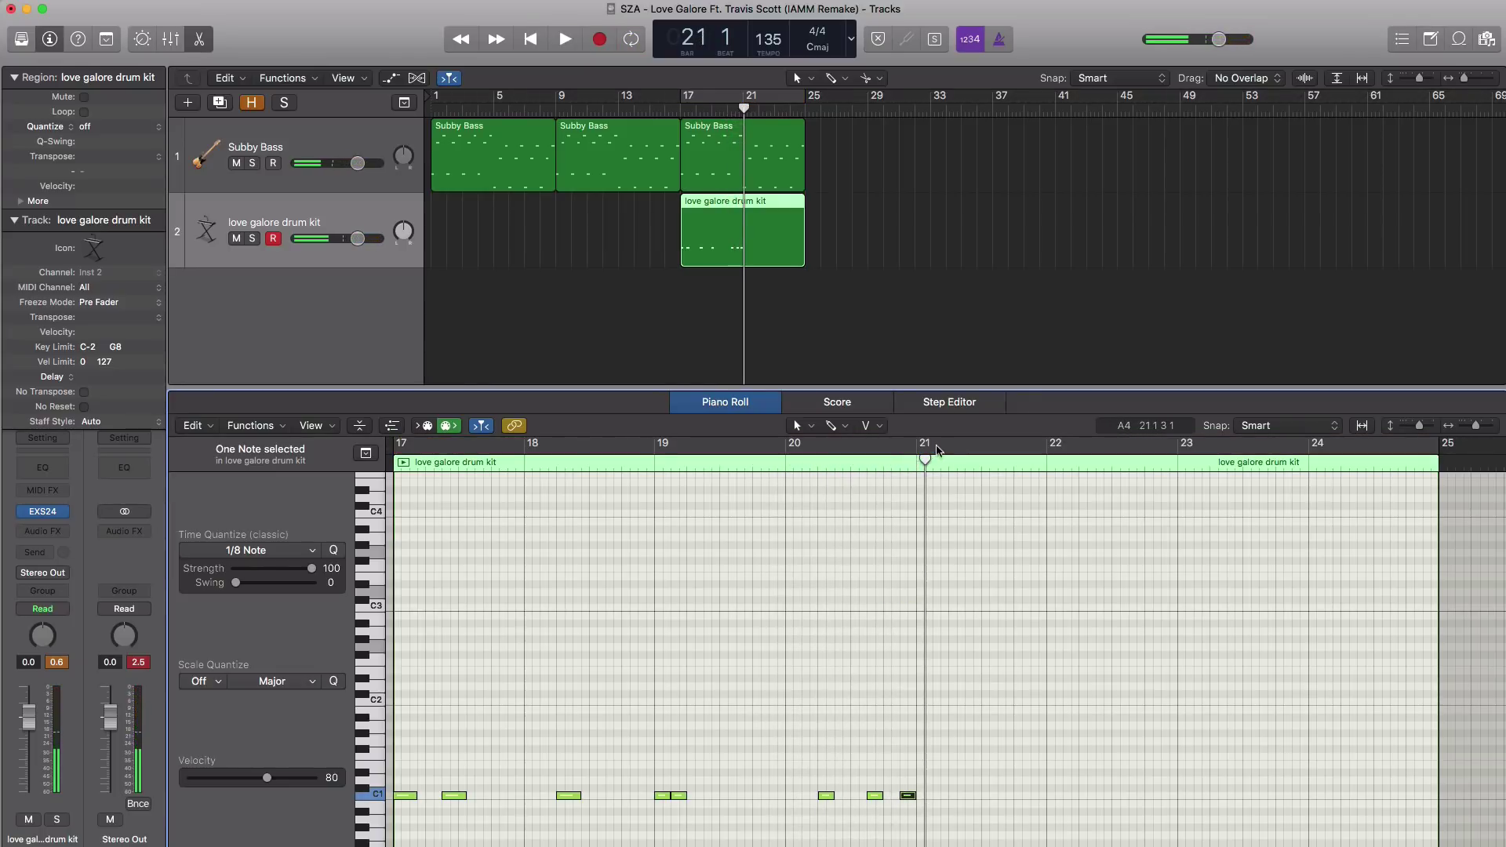
{"action": "left_click_drag", "start_coordinate": [925, 452], "coordinate": [1440, 452]}
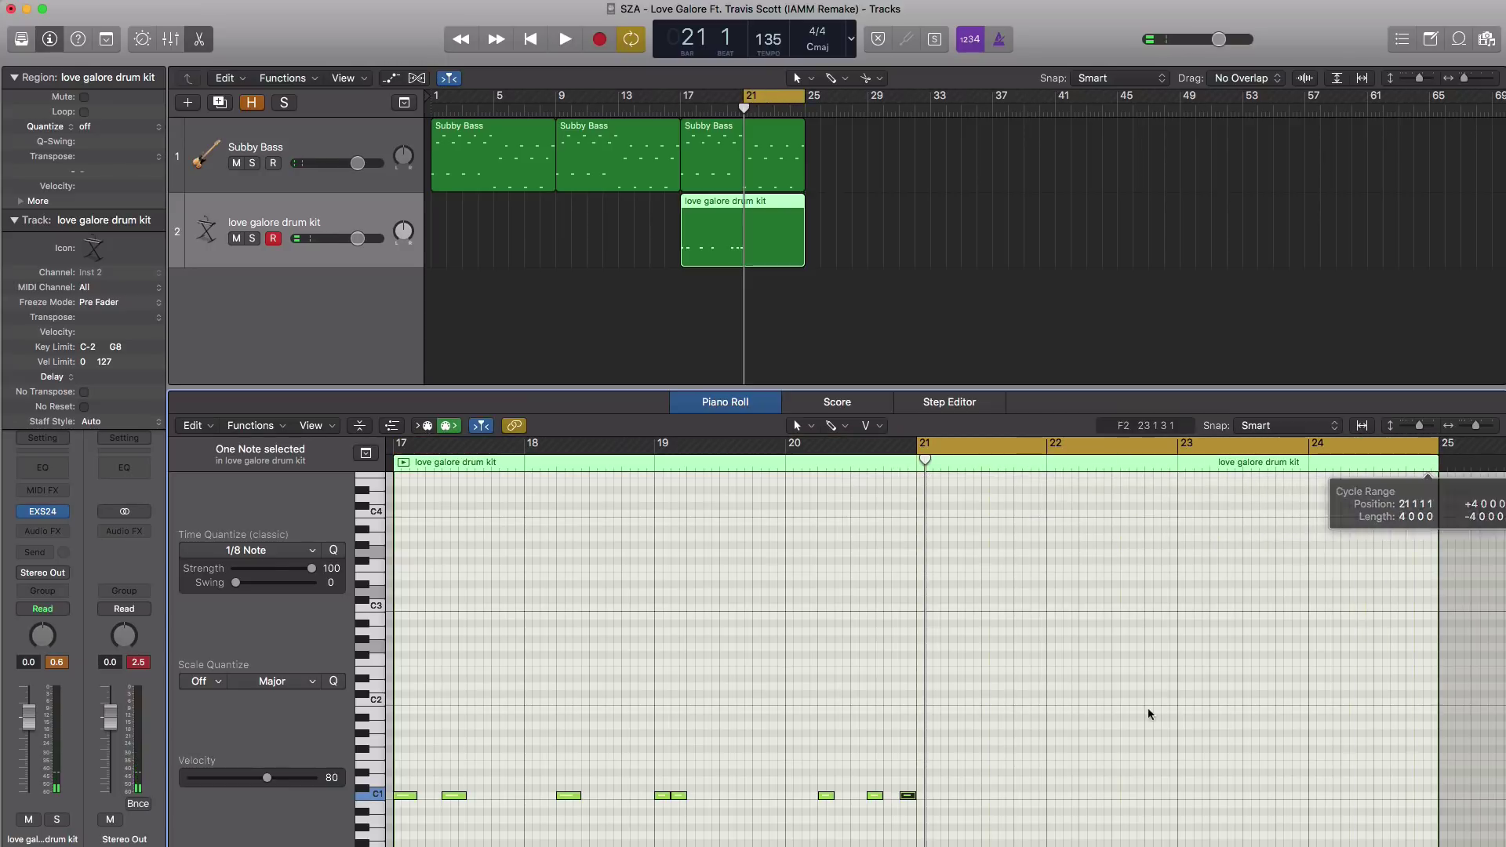
{"action": "key", "text": "space"}
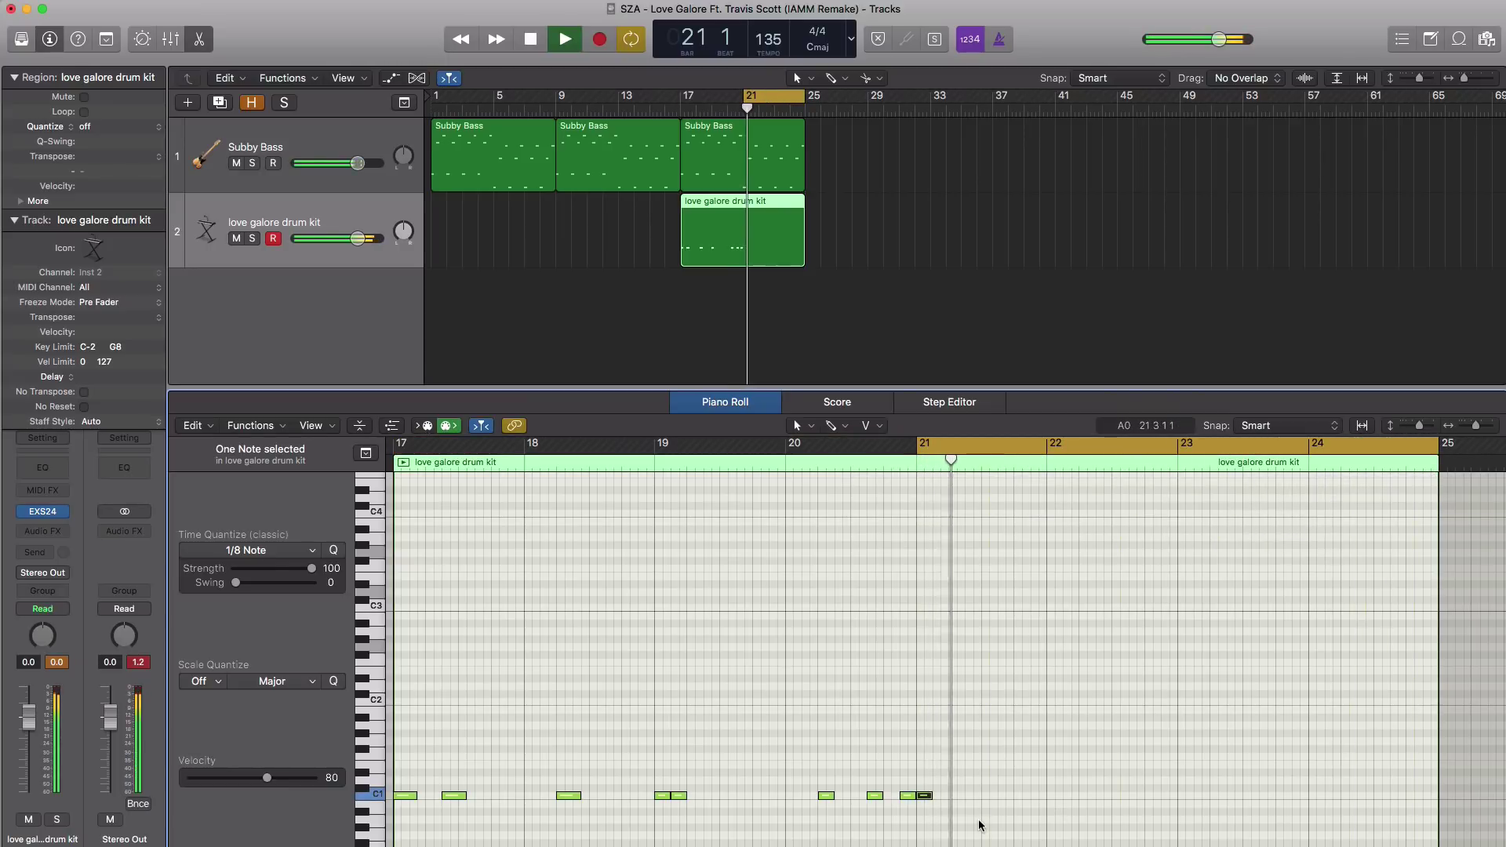
{"action": "scroll", "coordinate": [934, 819], "scroll_direction": "right", "scroll_amount": 2}
{"action": "key", "text": "space"}
{"action": "scroll", "coordinate": [892, 810], "scroll_direction": "right", "scroll_amount": 1}
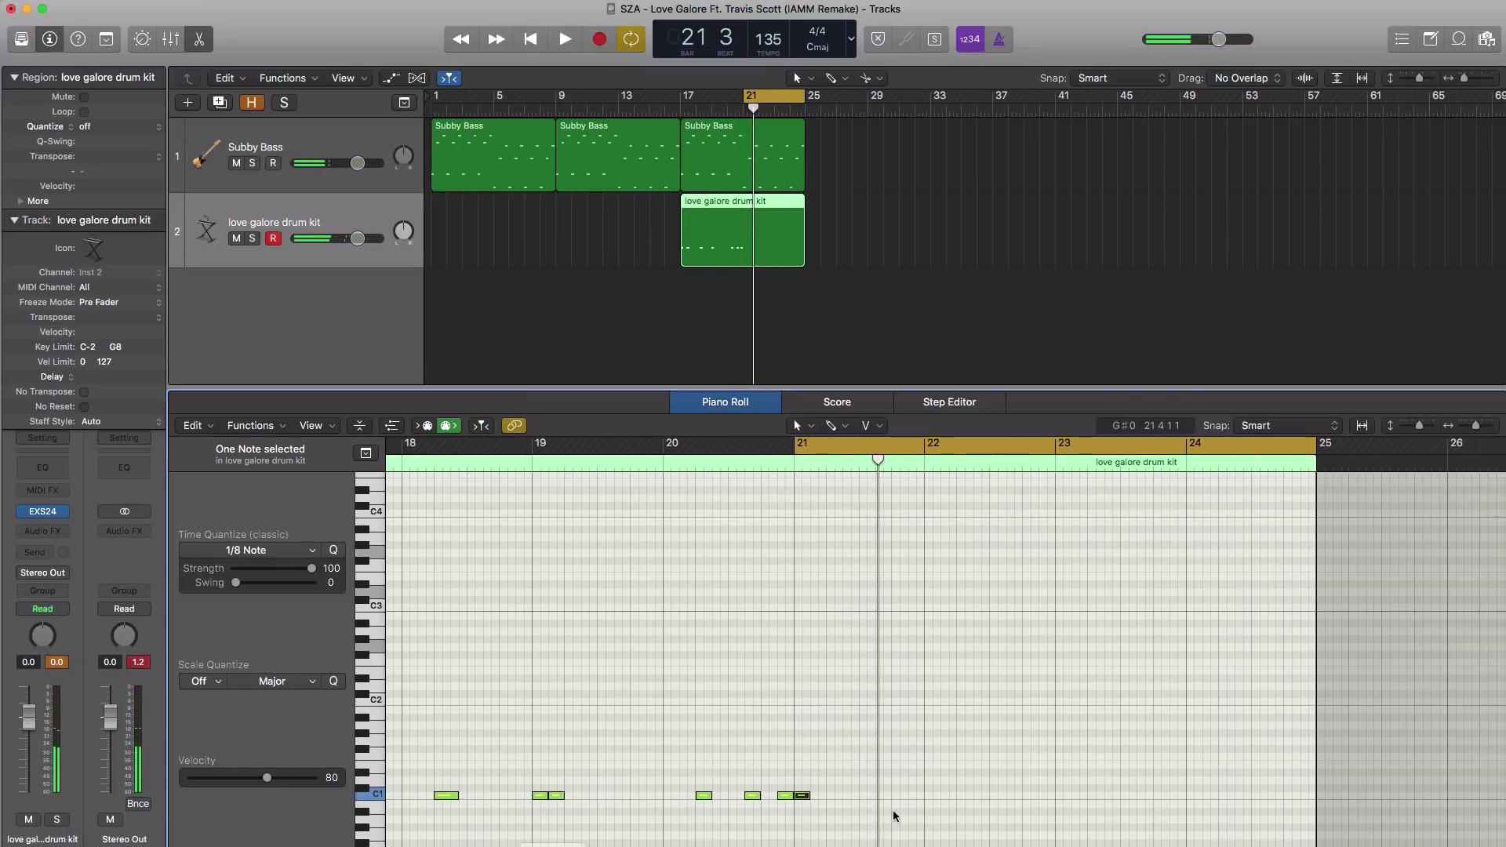
{"action": "key", "text": "space"}
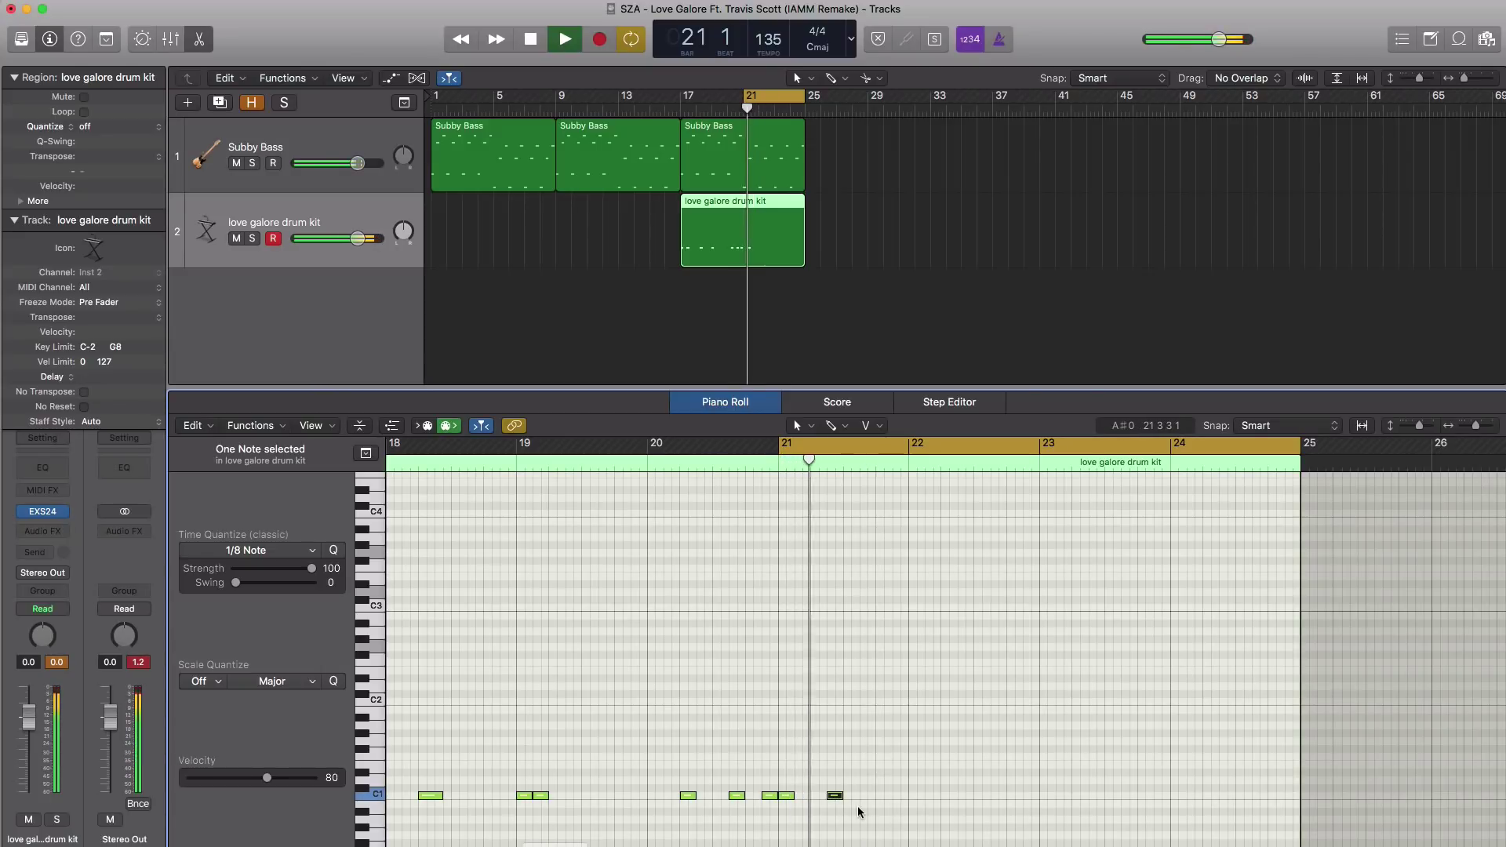
Add two short C1 notes on beats 2 and 2.5 of bar 22 and play the loop
{"action": "key", "text": "space"}
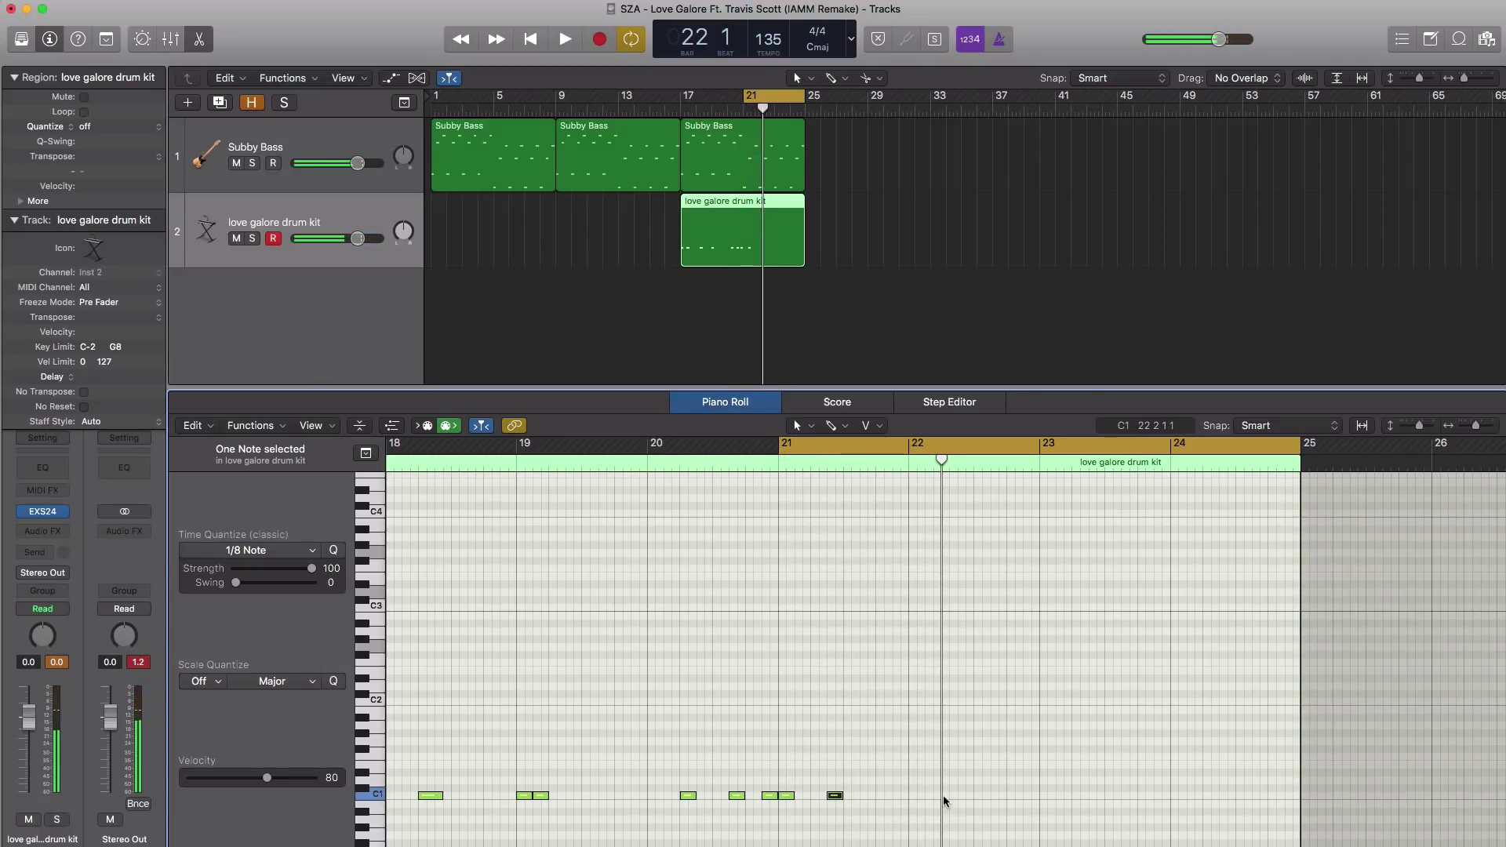
{"action": "left_click", "coordinate": [945, 795], "text": "super"}
{"action": "key", "text": "space"}
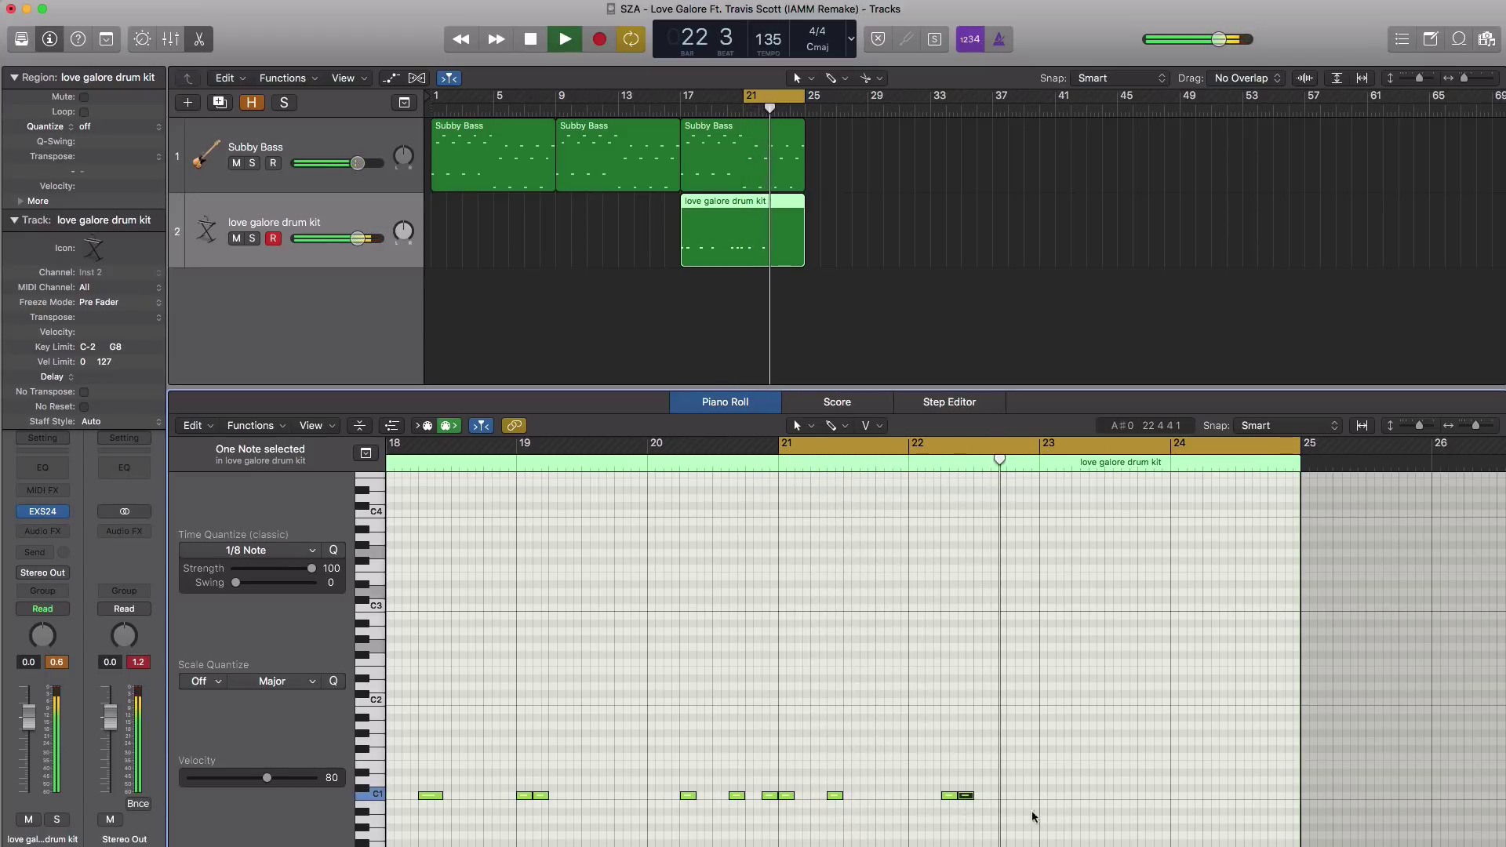
Add short C1 notes on beats 1 and 1.5 of bar 23 and beats 2, 3.5 and 4.5 of bar 24, then audition
{"action": "left_click", "coordinate": [1064, 795], "text": "super"}
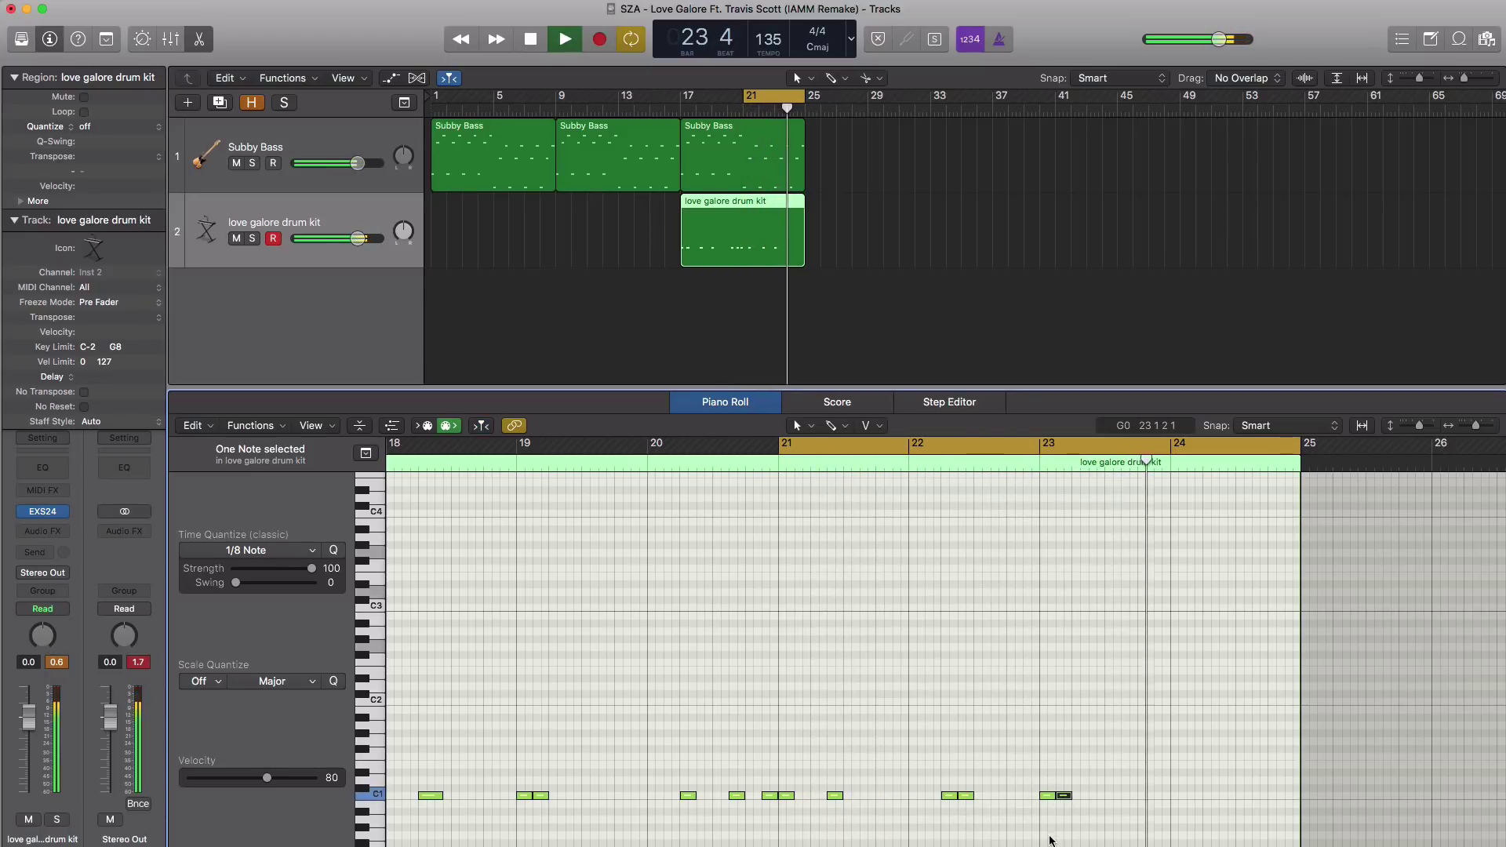
{"action": "key", "text": "space"}
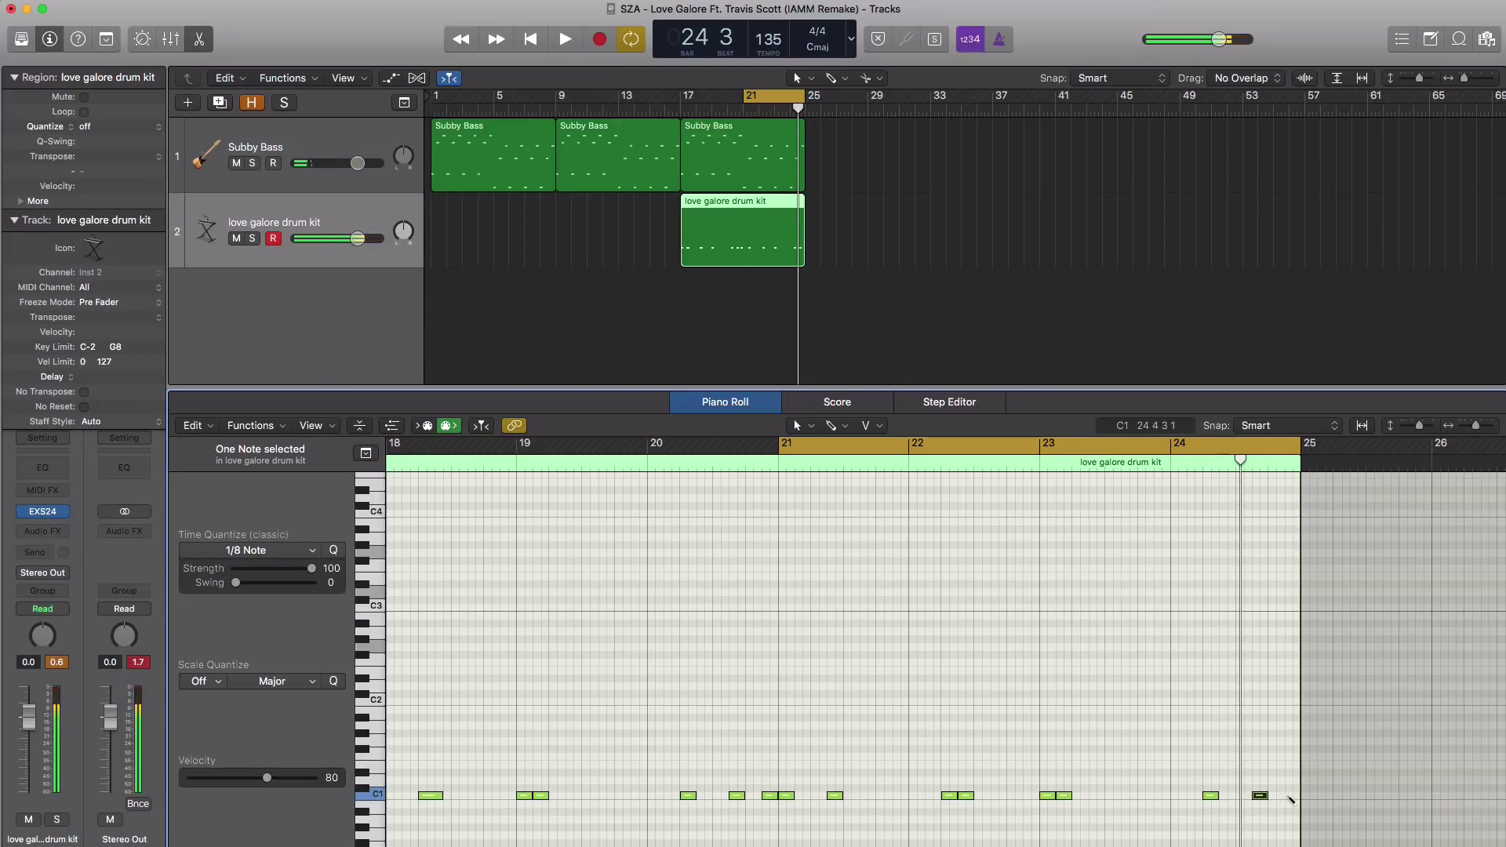
{"action": "key", "text": "space"}
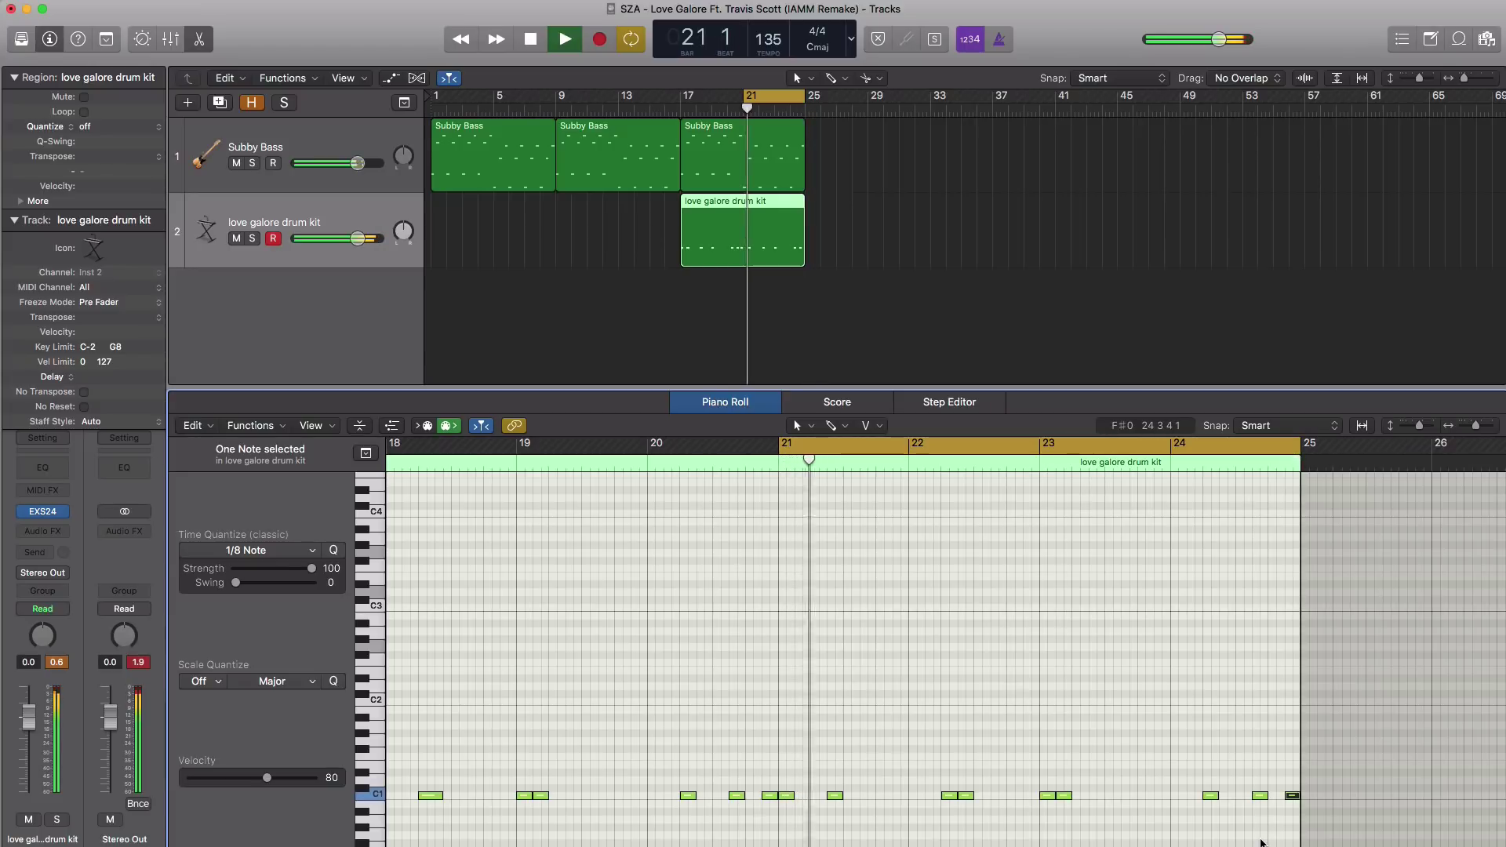
Add a second love galore drum kit track below the first one
{"action": "double_click", "coordinate": [386, 270]}
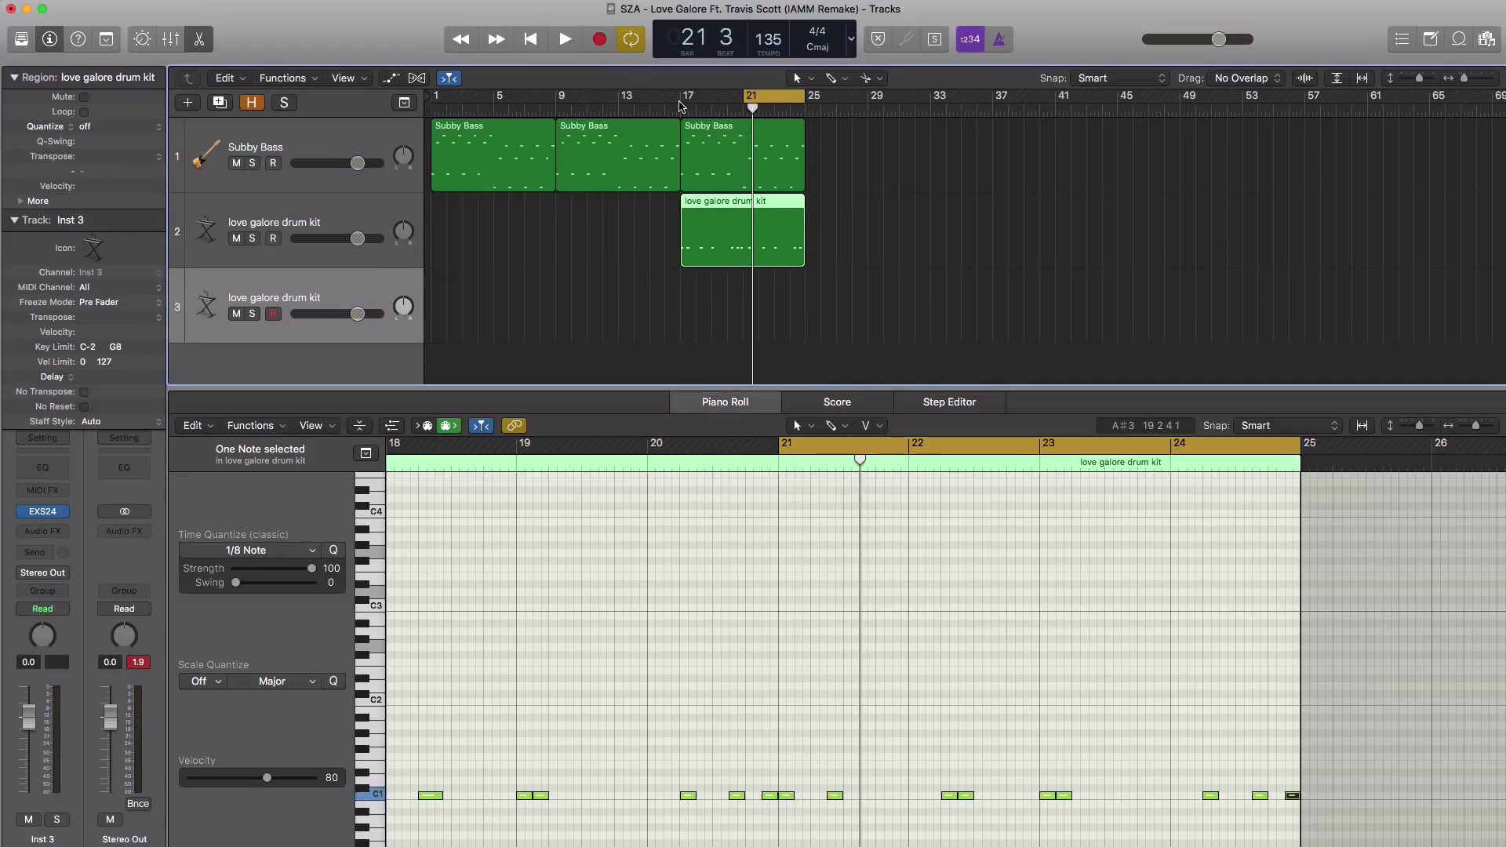
Set the cycle range to bars 17 to 21 and create a matching four-bar region on the third track
{"action": "left_click_drag", "start_coordinate": [680, 106], "coordinate": [743, 104]}
{"action": "double_click", "coordinate": [688, 322]}
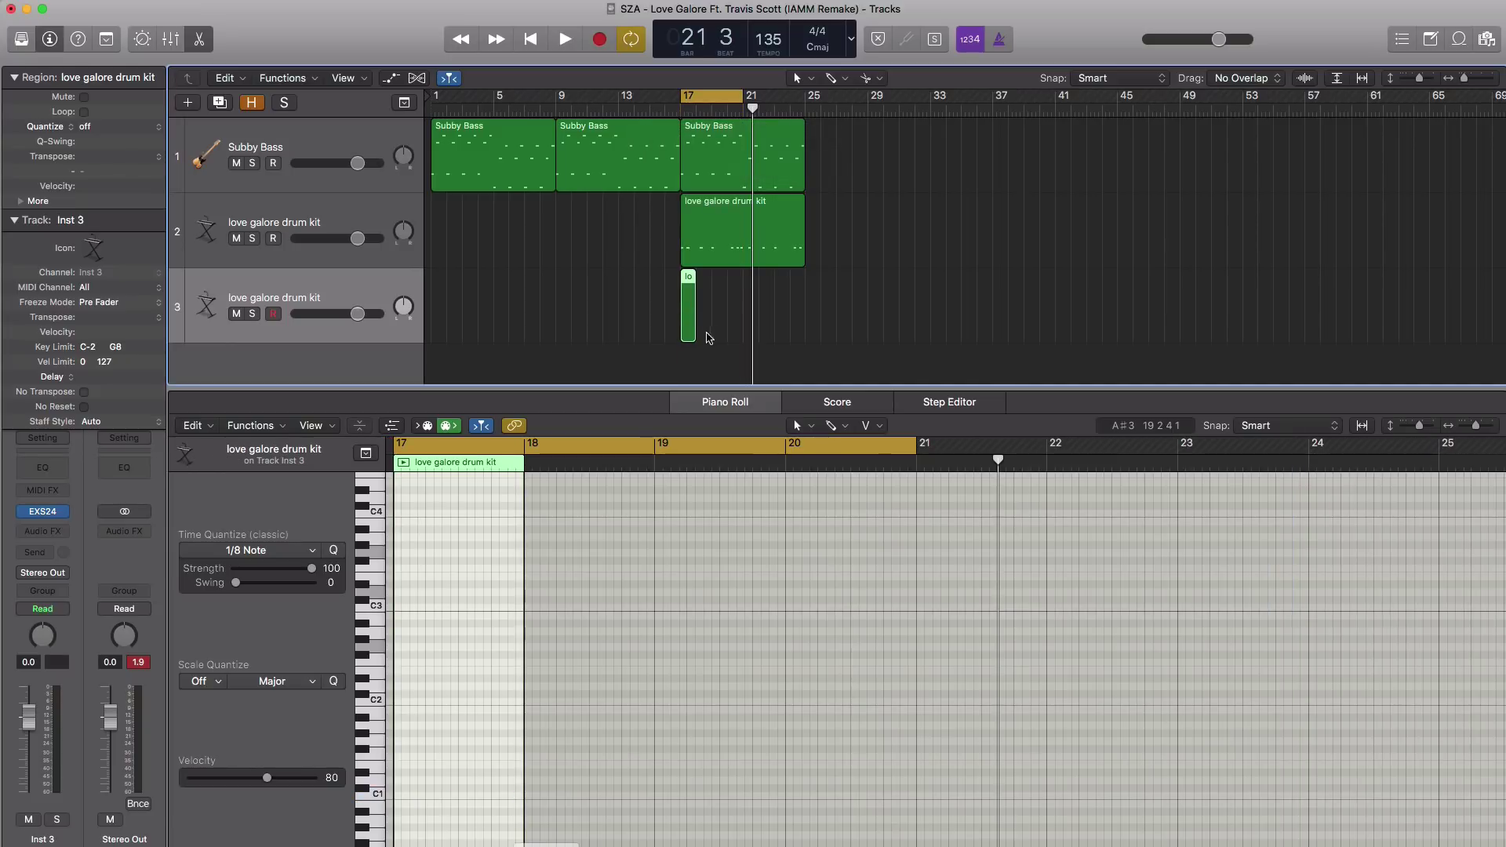
{"action": "left_click_drag", "start_coordinate": [694, 336], "coordinate": [731, 322]}
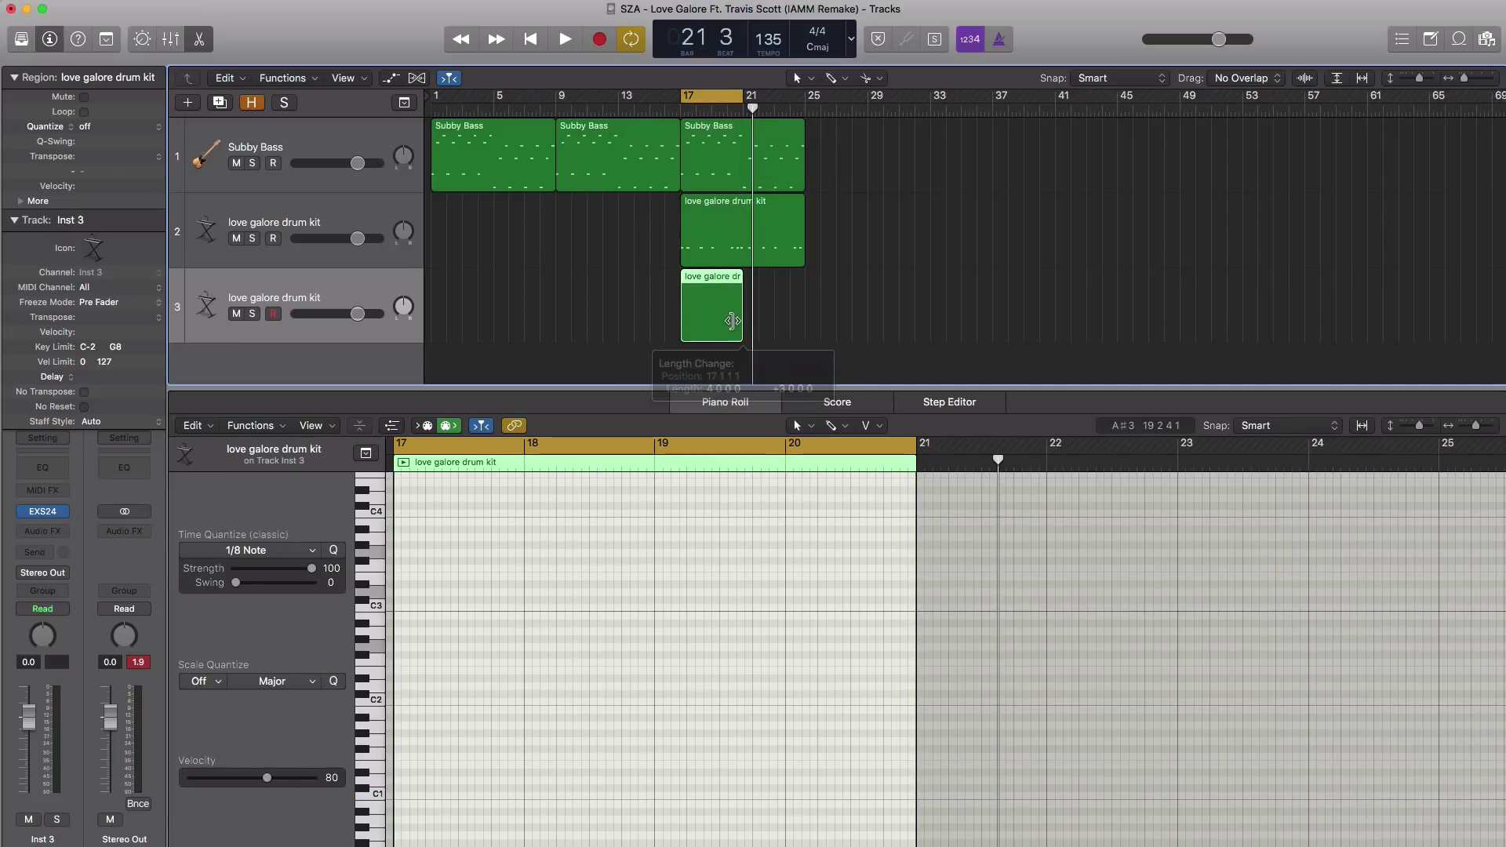
Play the loop and add short C#1 notes on beat 4 of bars 18 and 20
{"action": "key", "text": "space"}
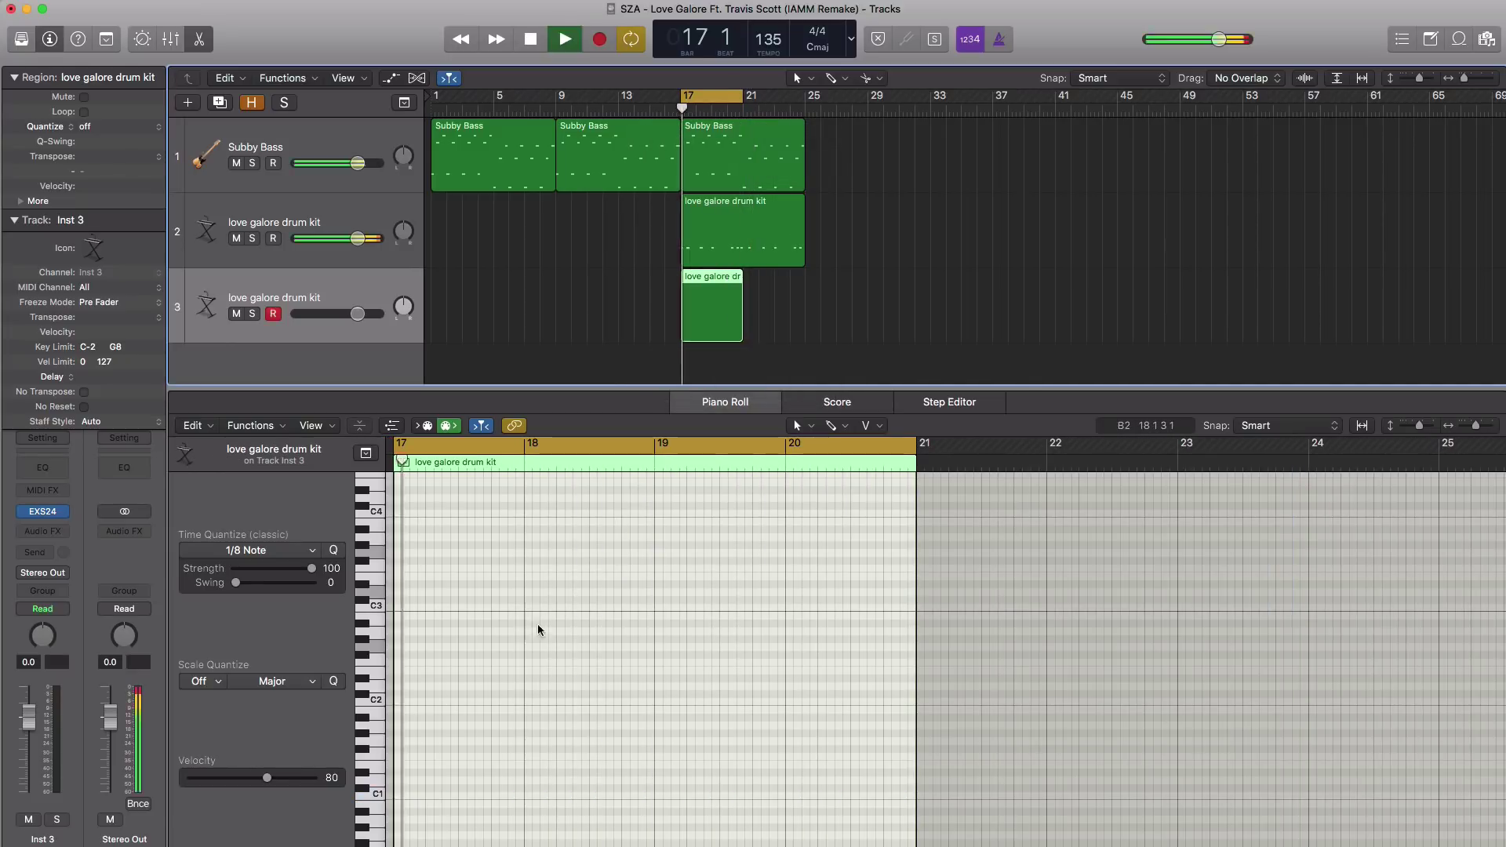
{"action": "left_click", "coordinate": [626, 788]}
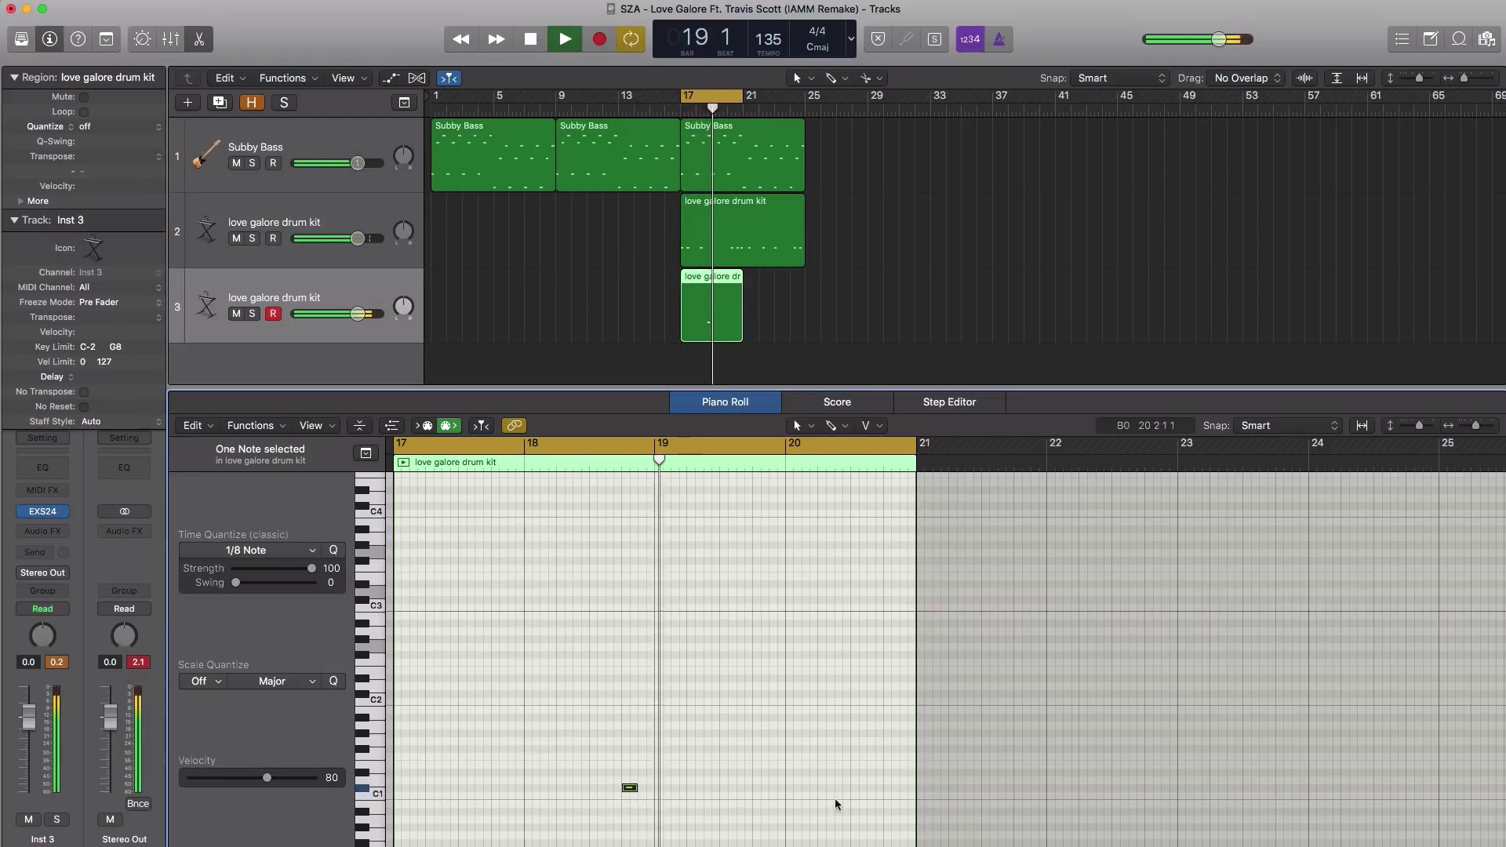
{"action": "left_click", "coordinate": [889, 788]}
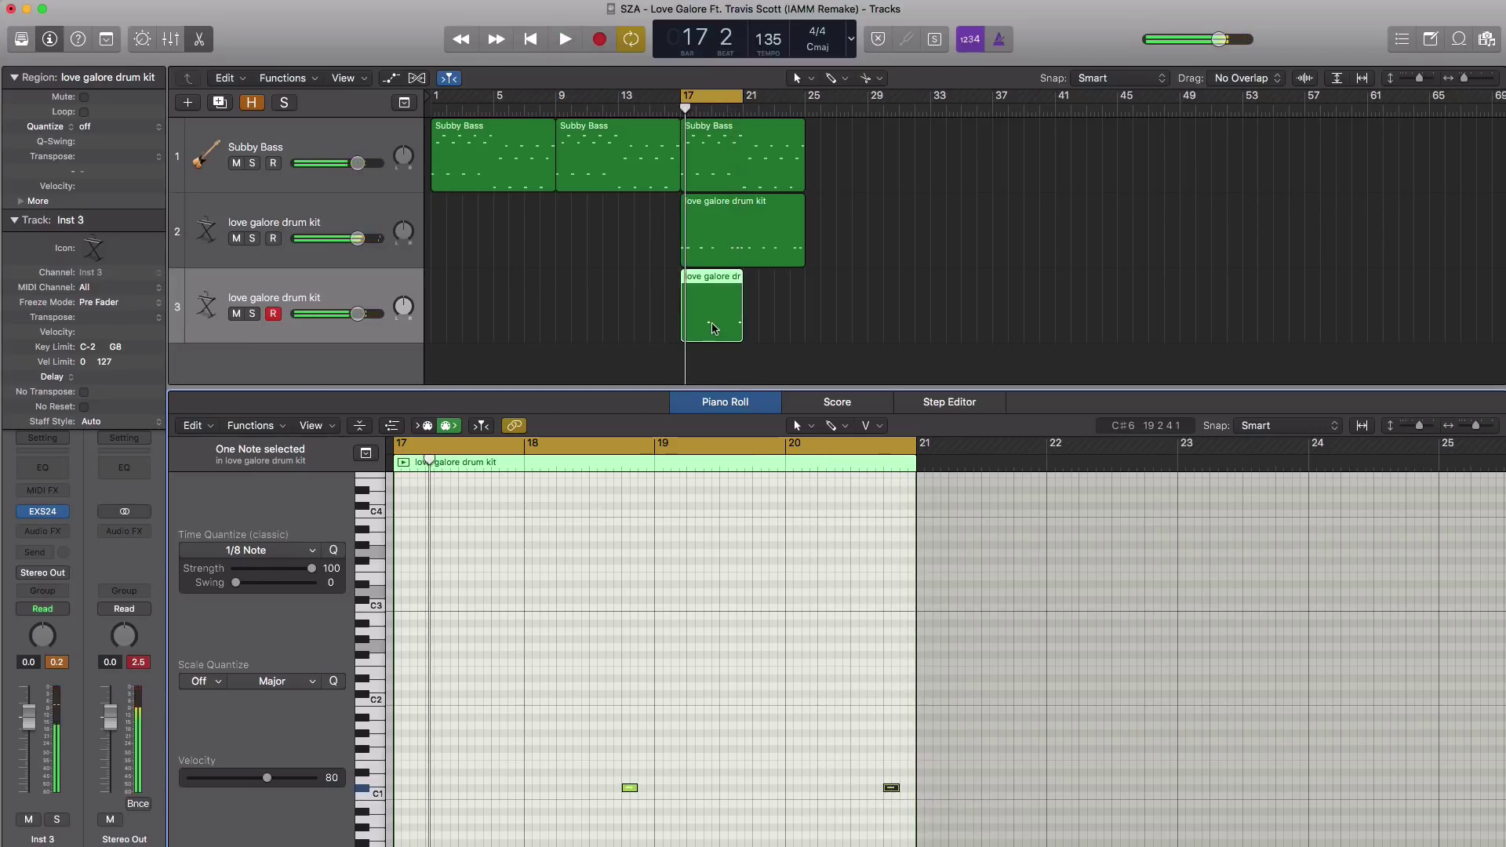
Copy the third track's region to bar 21, extend the cycle range to bar 25 and play it
{"action": "left_click_drag", "start_coordinate": [714, 328], "coordinate": [778, 329]}
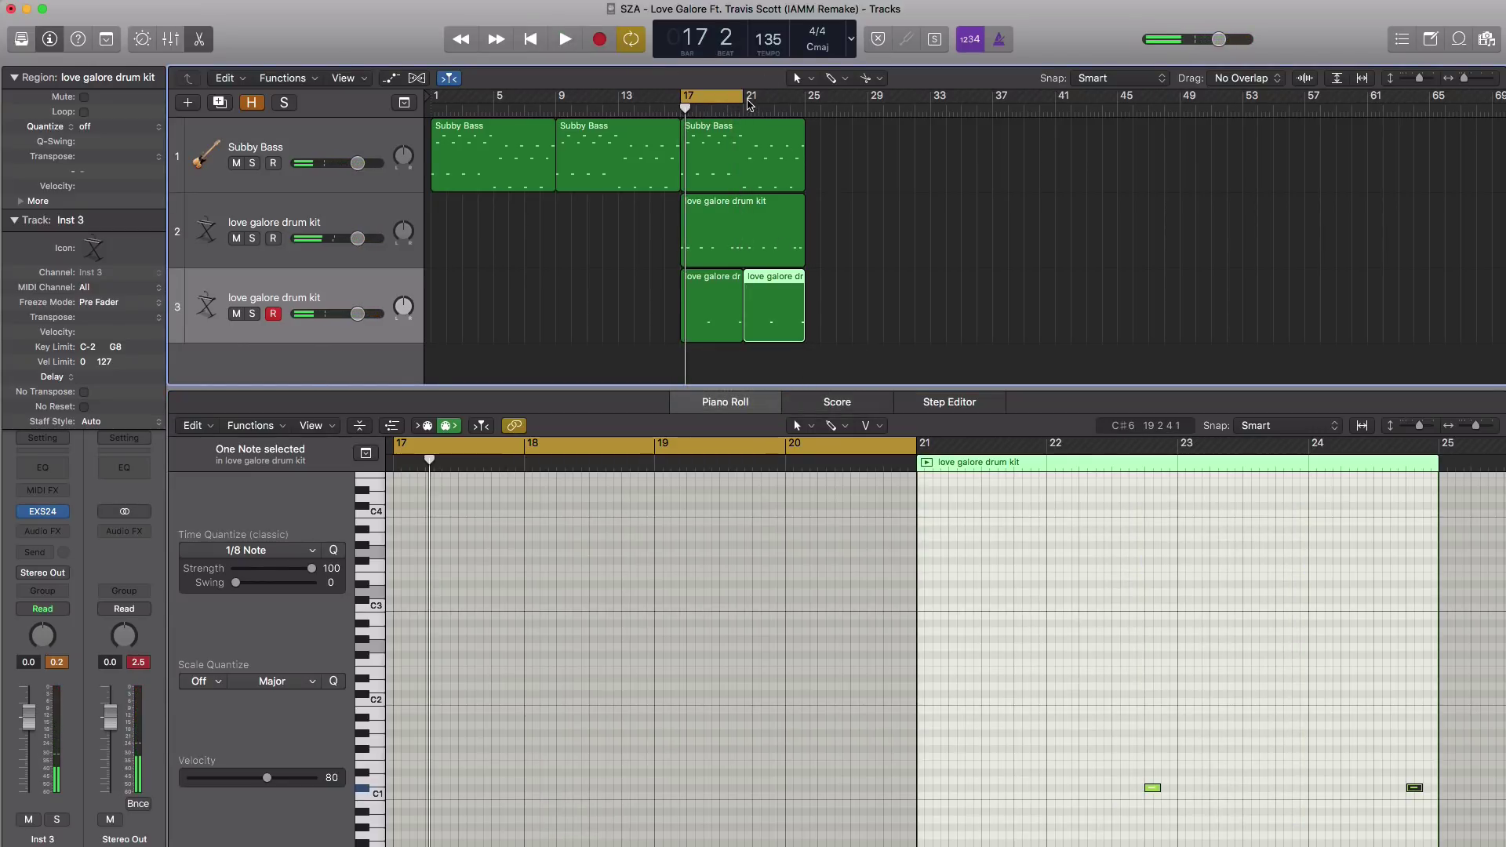
{"action": "left_click_drag", "start_coordinate": [748, 105], "coordinate": [807, 105]}
{"action": "key", "text": "space"}
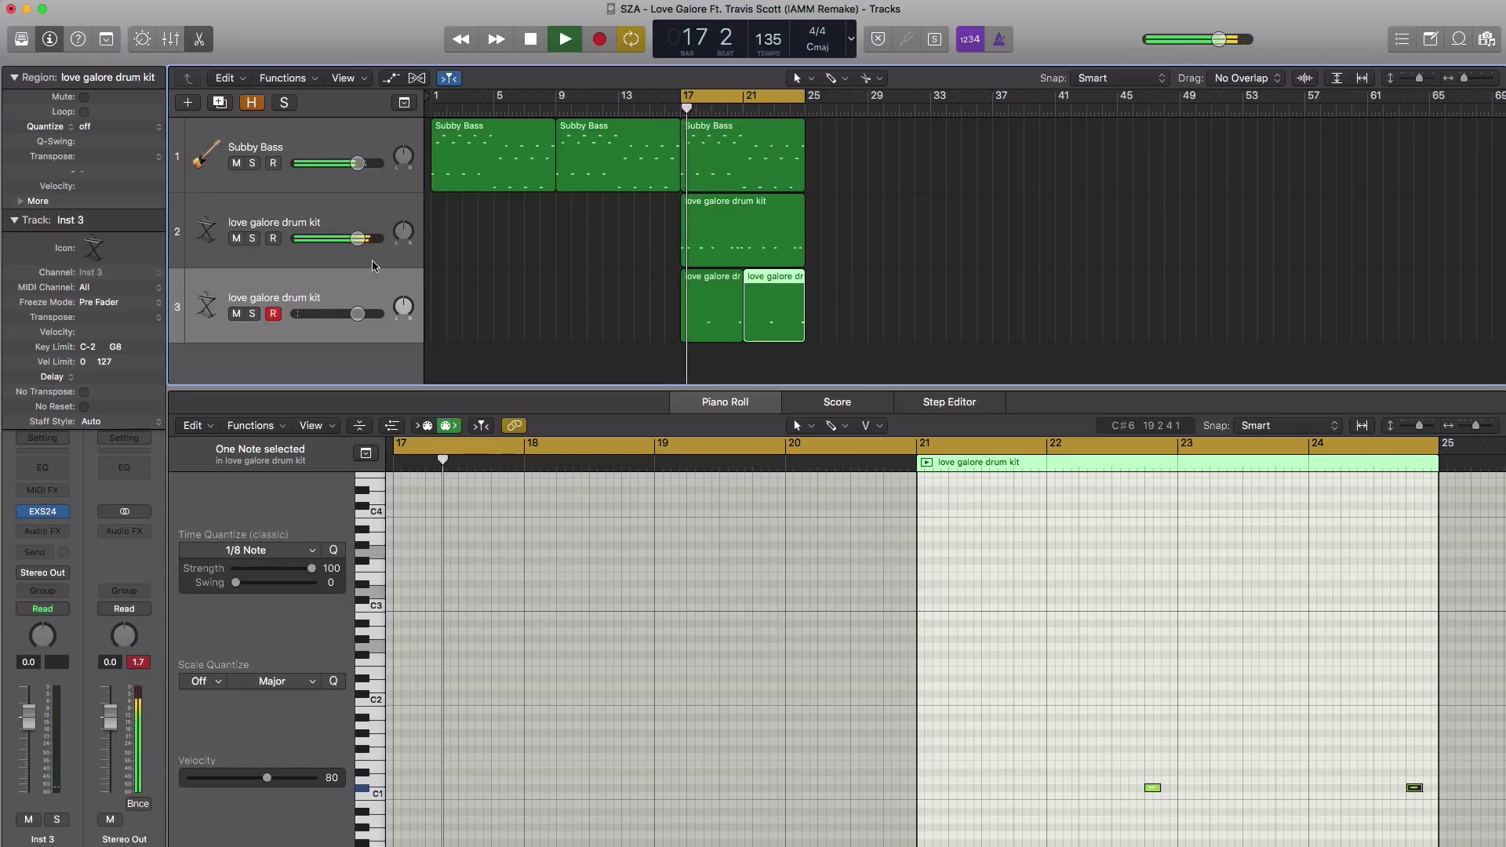
Lower the second track's volume slightly and set the third track's volume to -6.6 dB during playback
{"action": "left_click_drag", "start_coordinate": [357, 238], "coordinate": [350, 239]}
{"action": "left_click_drag", "start_coordinate": [358, 314], "coordinate": [335, 314]}
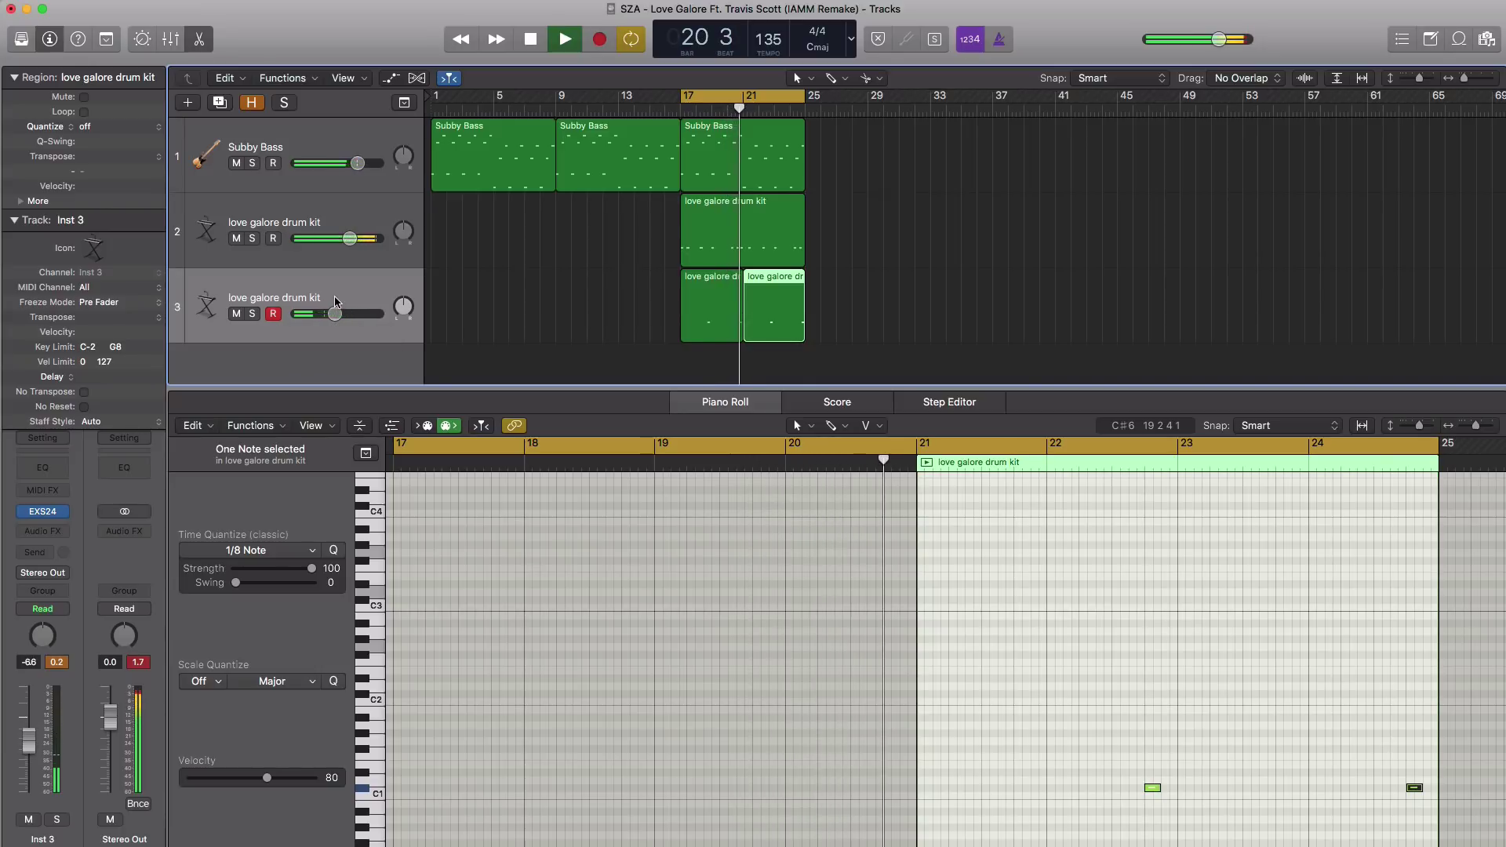
{"action": "key", "text": "space"}
{"action": "key", "text": "Up"}
{"action": "left_click", "coordinate": [319, 328]}
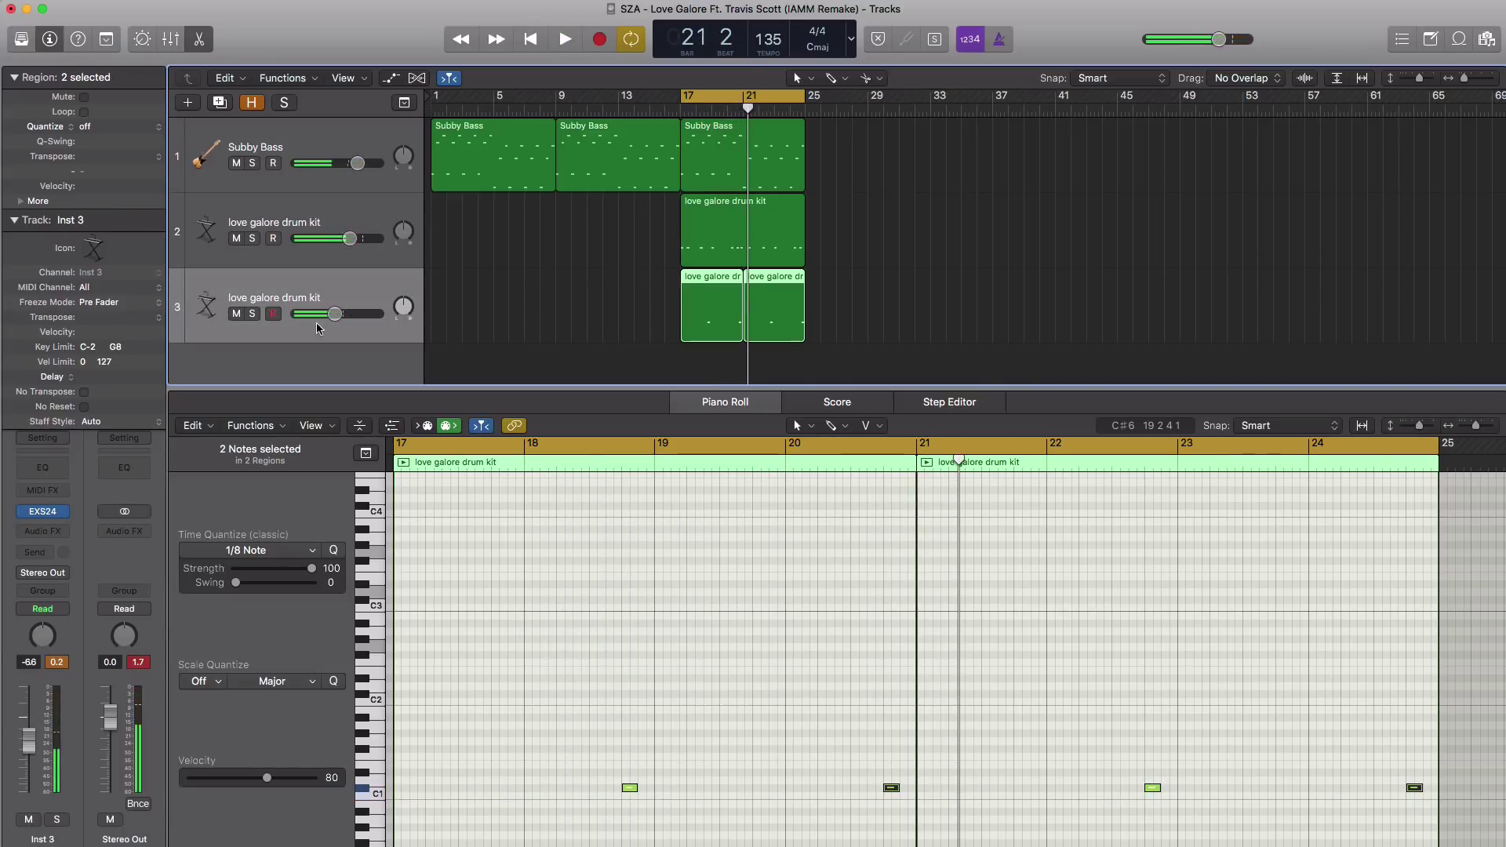
Insert a stereo Space Designer on the third track, raise its dry level and audition the reverb
{"action": "left_click", "coordinate": [45, 535]}
{"action": "mouse_move", "coordinate": [66, 563]}
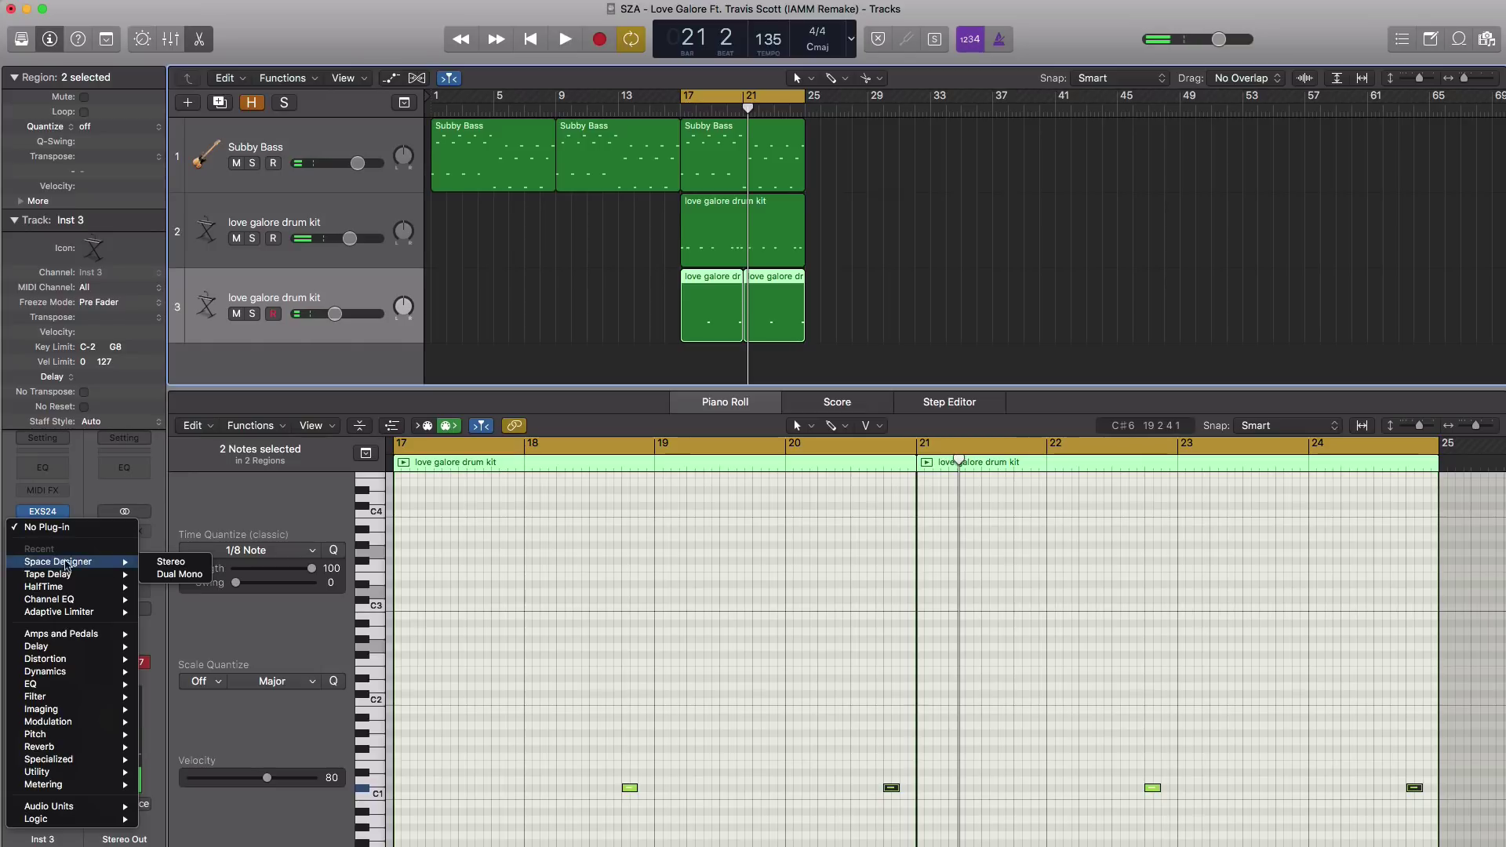
{"action": "left_click", "coordinate": [150, 563]}
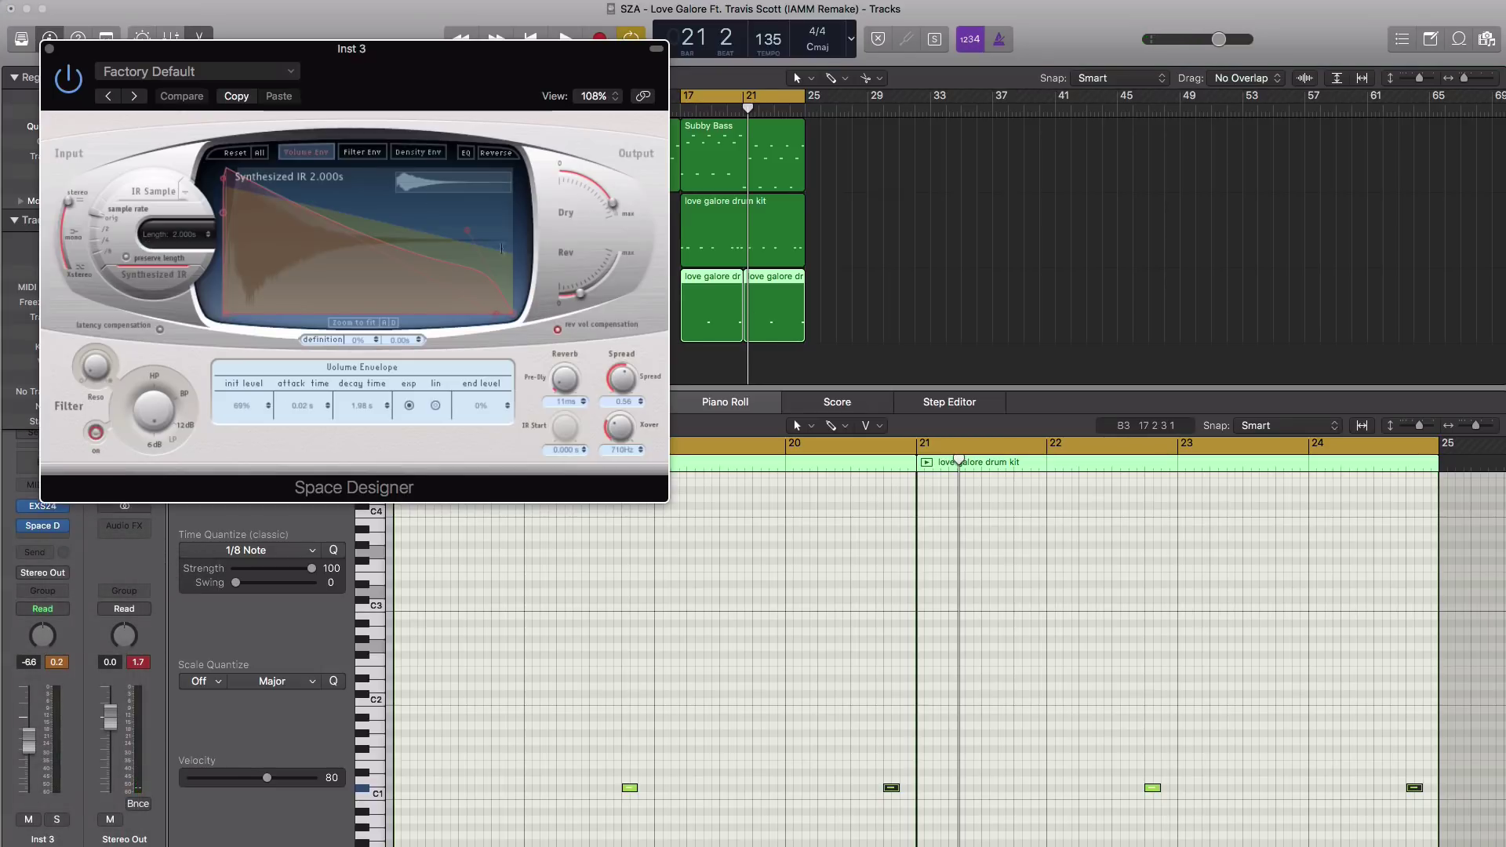
{"action": "left_click_drag", "start_coordinate": [454, 90], "coordinate": [668, 218]}
{"action": "left_click_drag", "start_coordinate": [816, 319], "coordinate": [822, 348]}
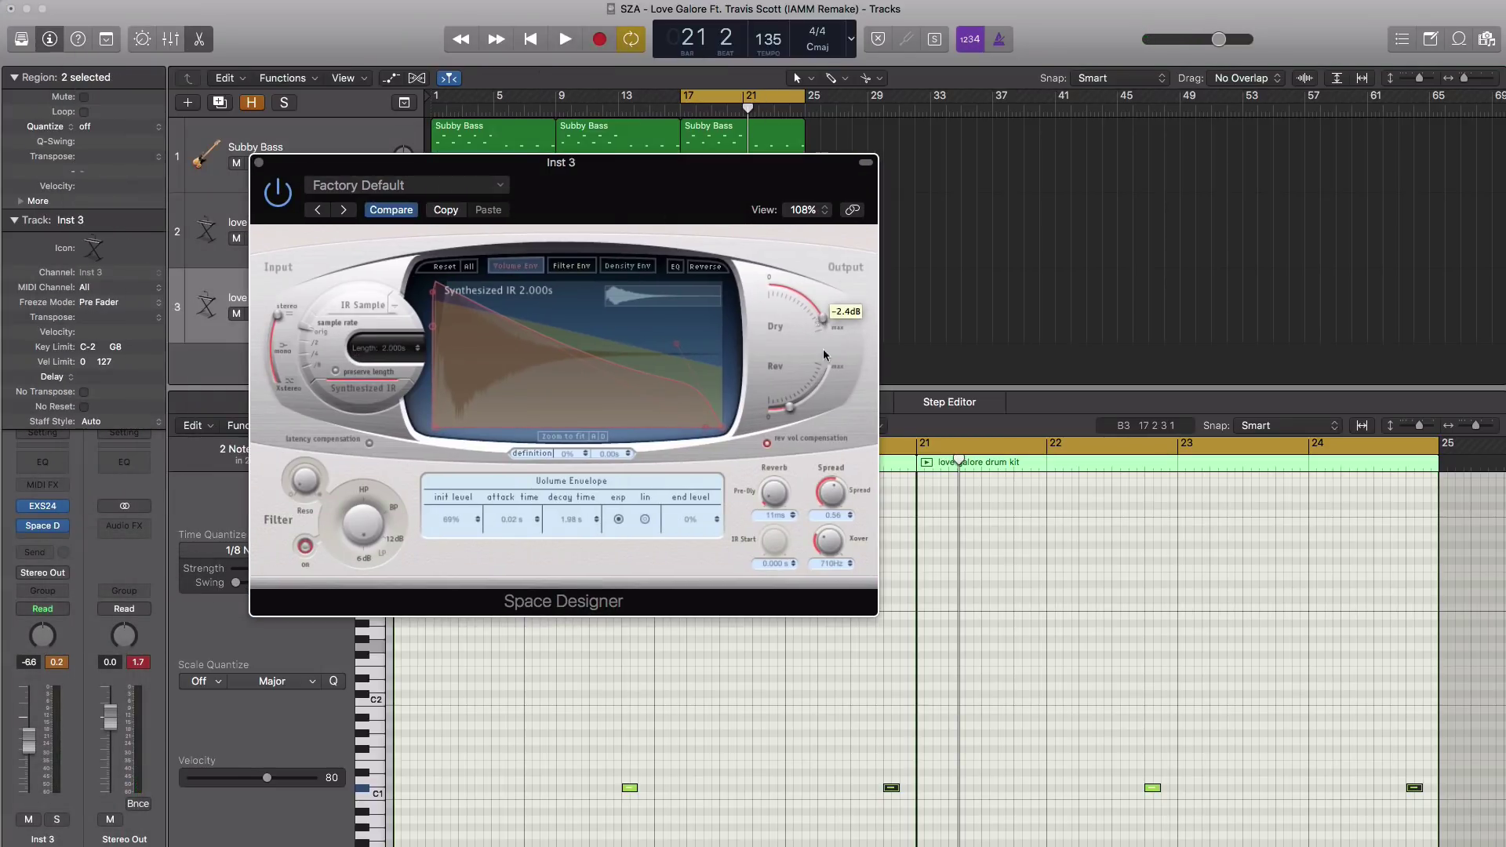
{"action": "key", "text": "space"}
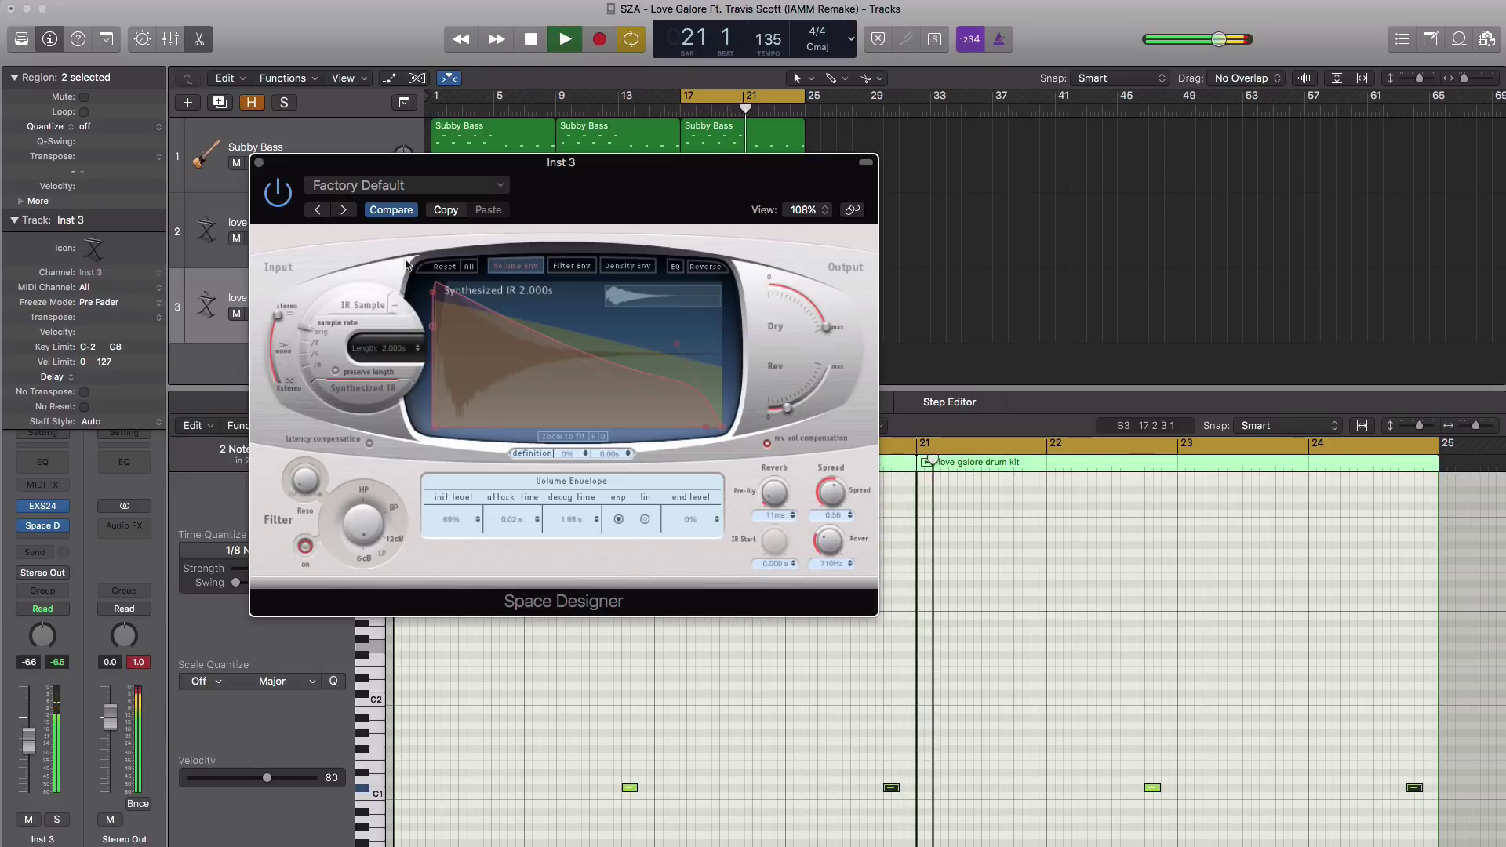
{"action": "key", "text": "space"}
{"action": "left_click", "coordinate": [258, 163]}
Add a fourth love galore drum kit track with an empty region over bars 17 to 21, and cycle that range
{"action": "scroll", "coordinate": [444, 272], "scroll_direction": "down", "scroll_amount": 2}
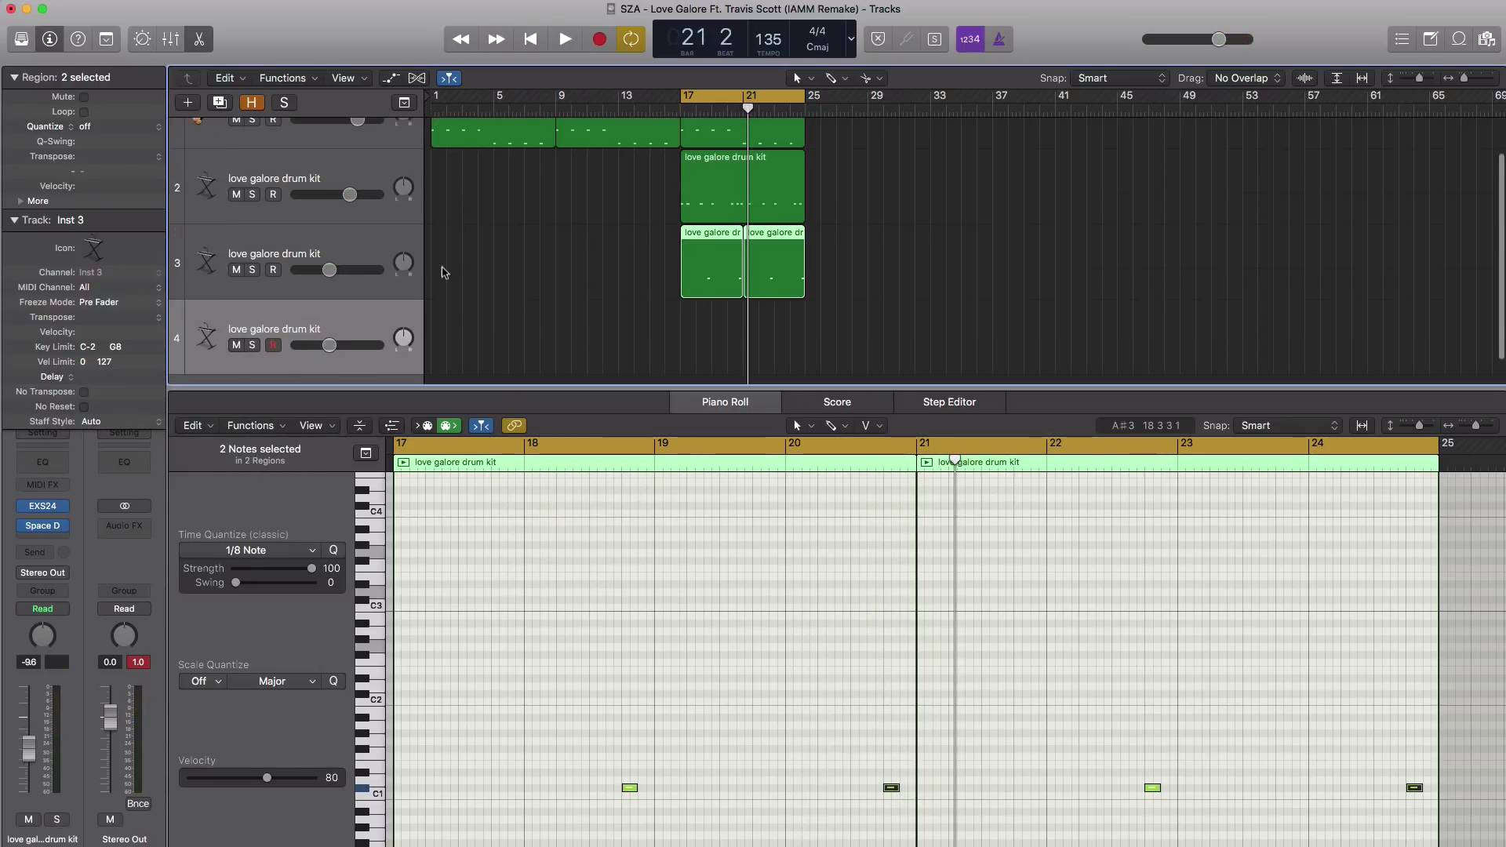
{"action": "left_click", "coordinate": [689, 343]}
{"action": "left_click_drag", "start_coordinate": [692, 358], "coordinate": [742, 359]}
{"action": "left_click", "coordinate": [683, 108]}
{"action": "left_click_drag", "start_coordinate": [682, 108], "coordinate": [744, 108]}
{"action": "double_click", "coordinate": [720, 367]}
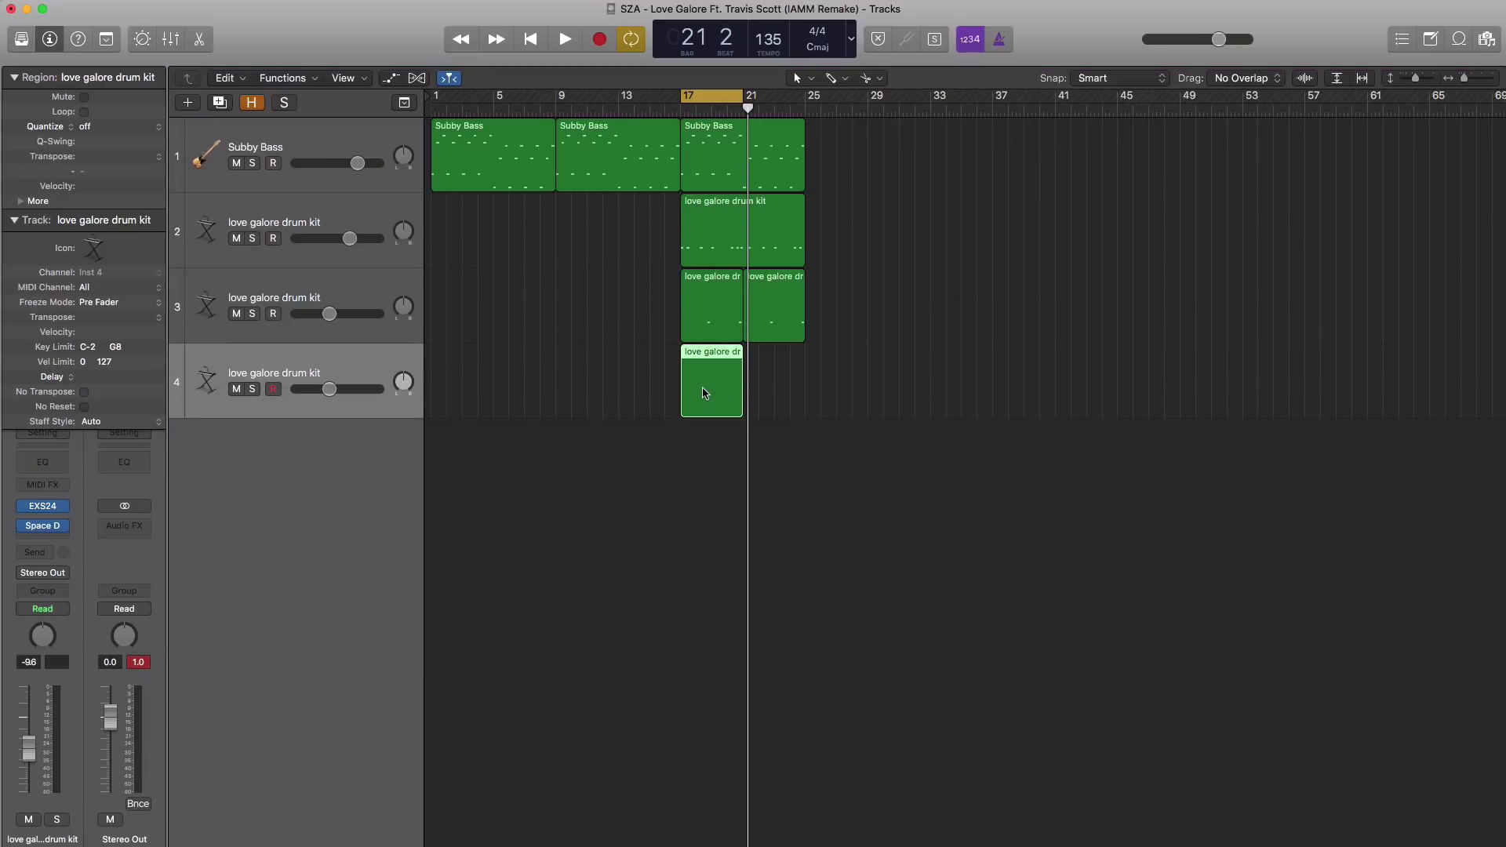
{"action": "double_click", "coordinate": [705, 393]}
Add short D1 notes on beat 4 of bars 17, 18, 19 and 20 in the fourth track's region while looping
{"action": "key", "text": "space"}
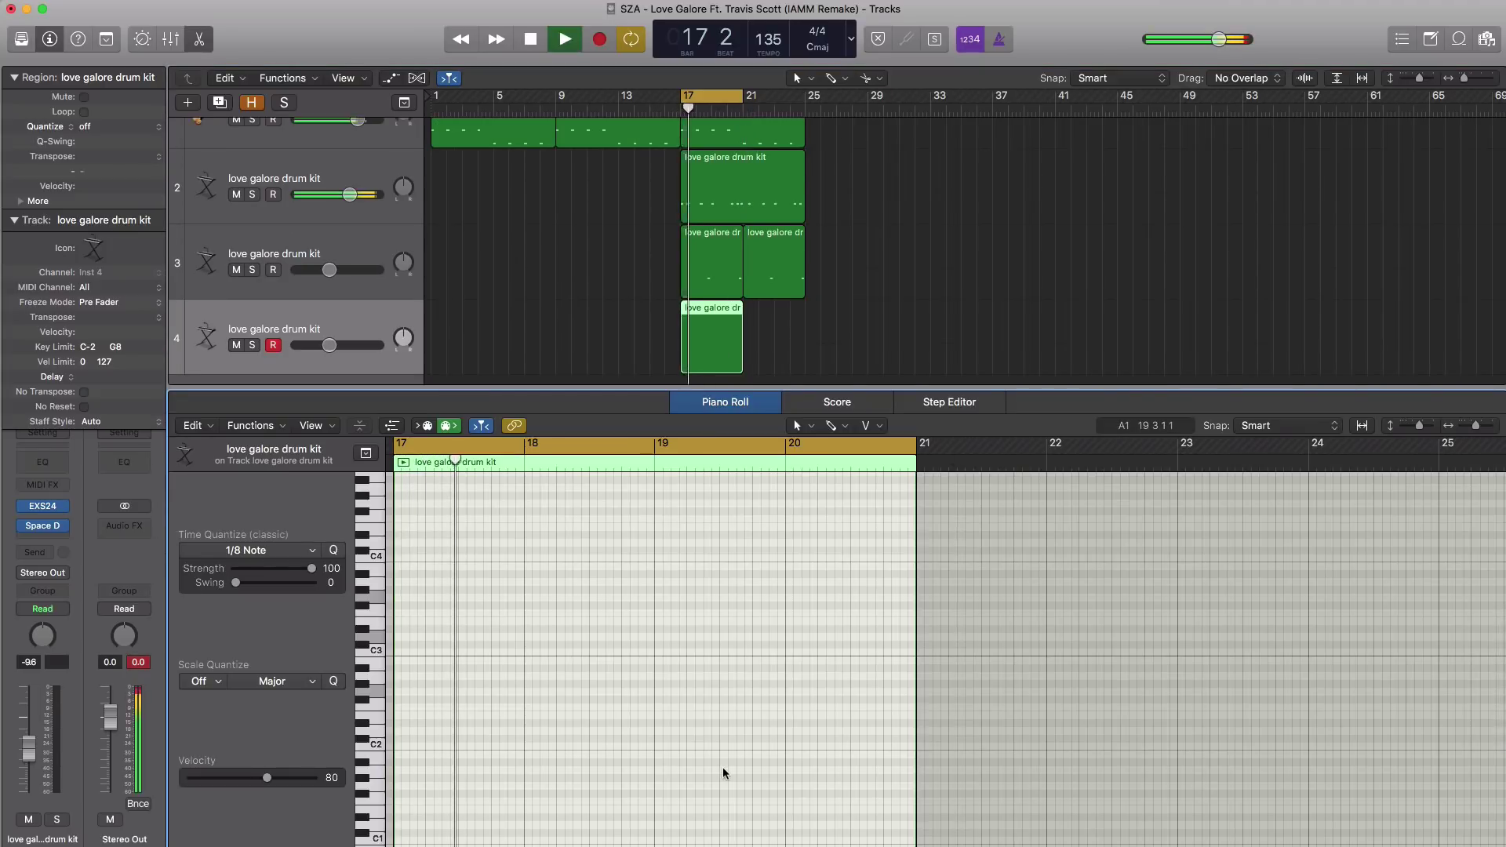
{"action": "scroll", "coordinate": [564, 737], "scroll_direction": "down", "scroll_amount": 3}
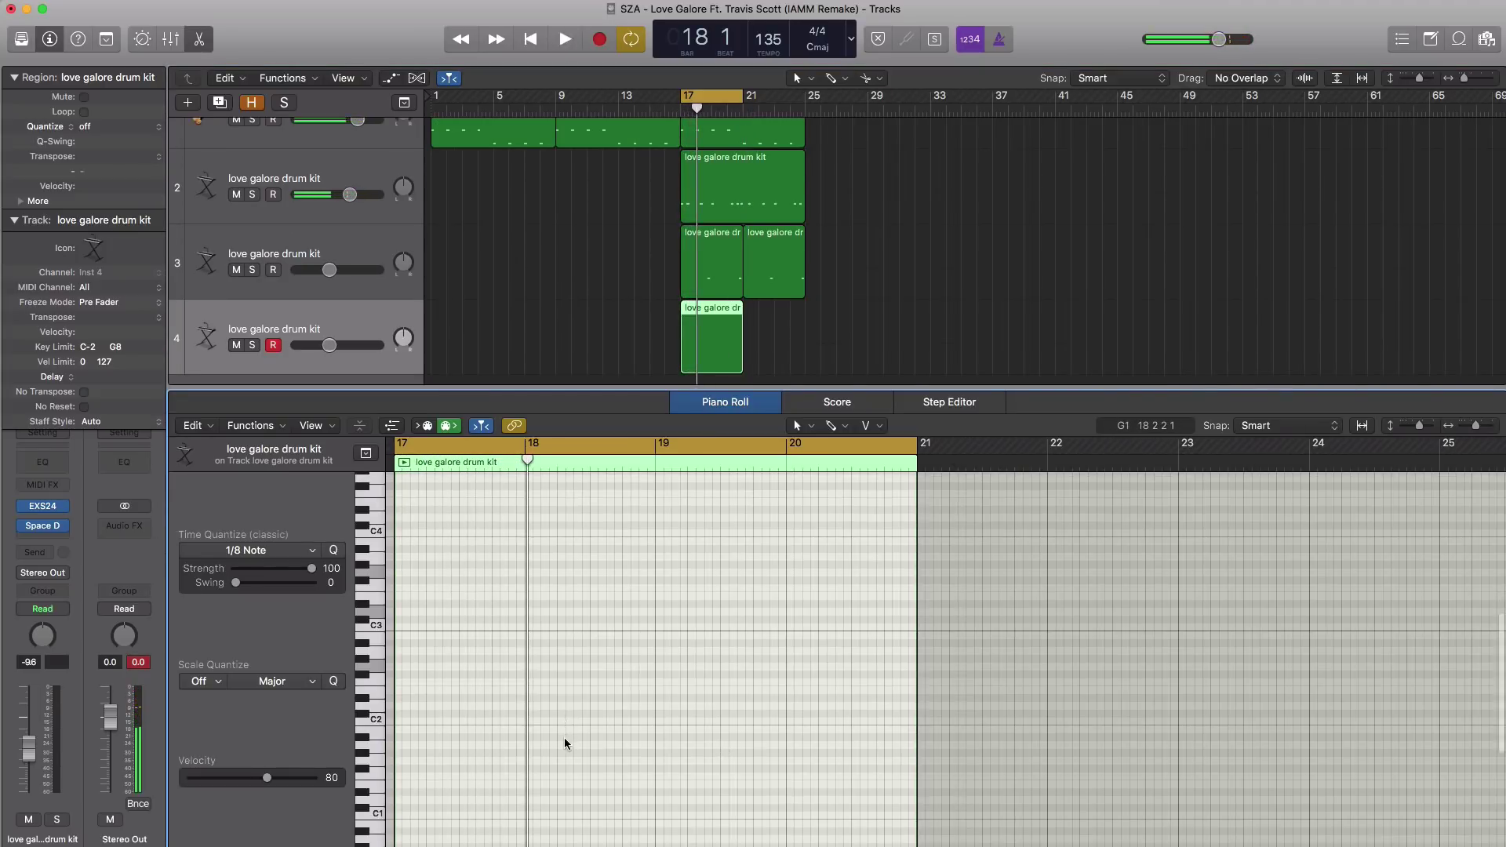
{"action": "key", "text": "space"}
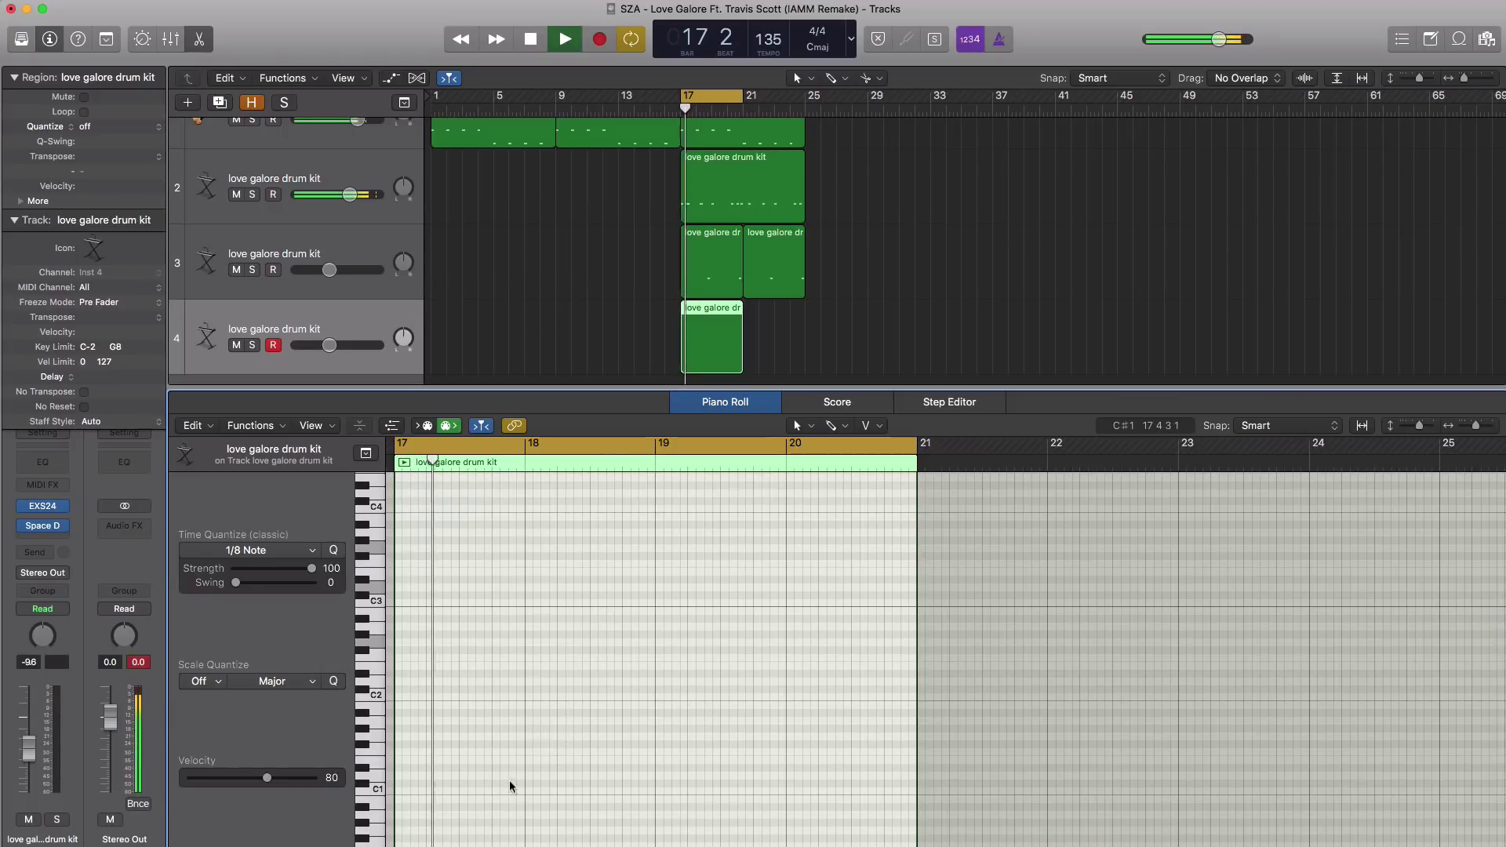
{"action": "left_click", "coordinate": [501, 779], "text": "super"}
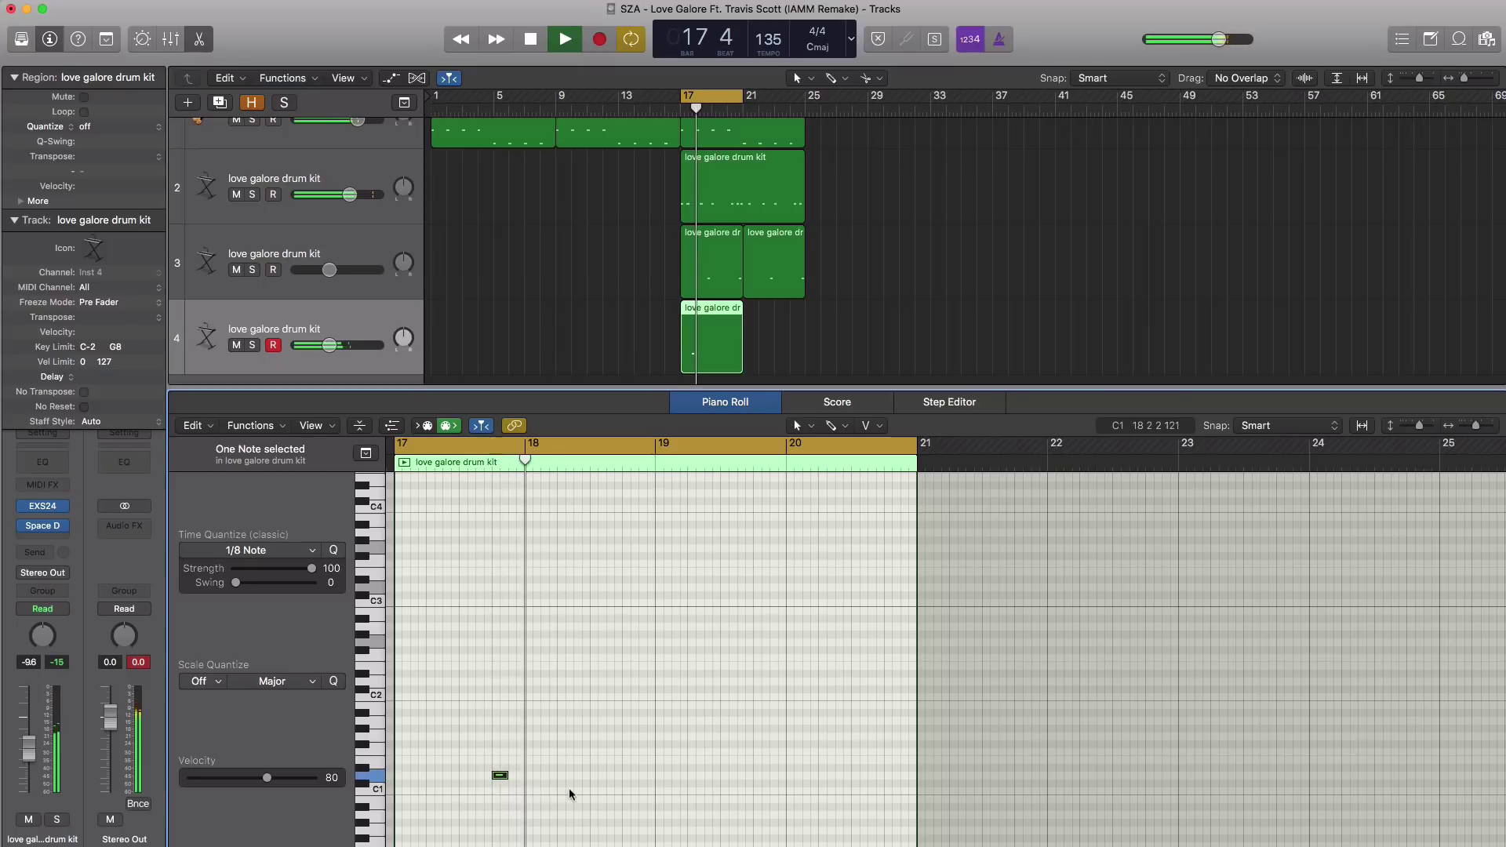
{"action": "left_click", "coordinate": [629, 779], "text": "super"}
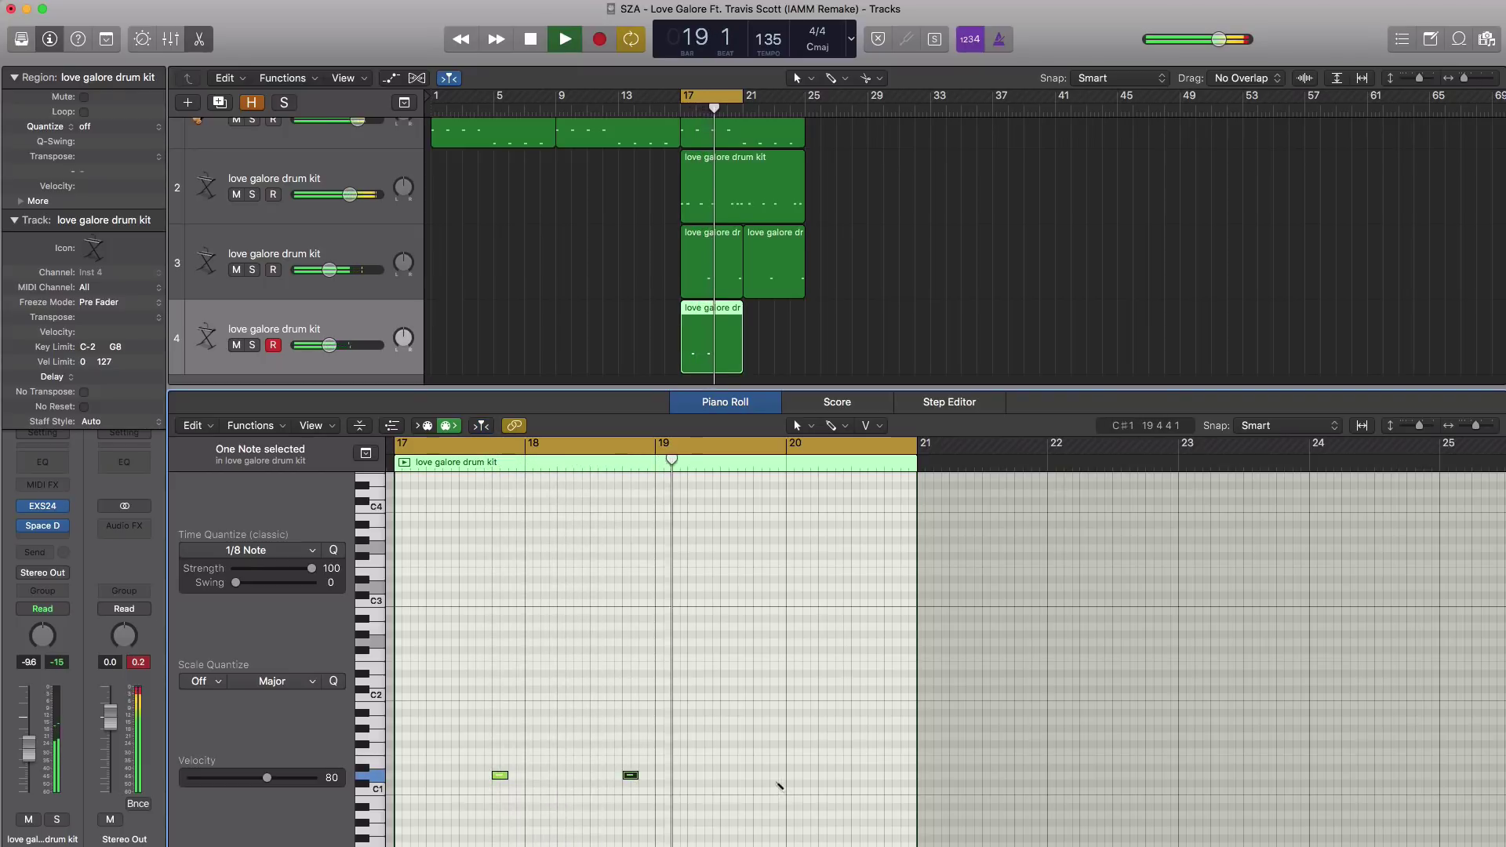
{"action": "left_click", "coordinate": [759, 778], "text": "super"}
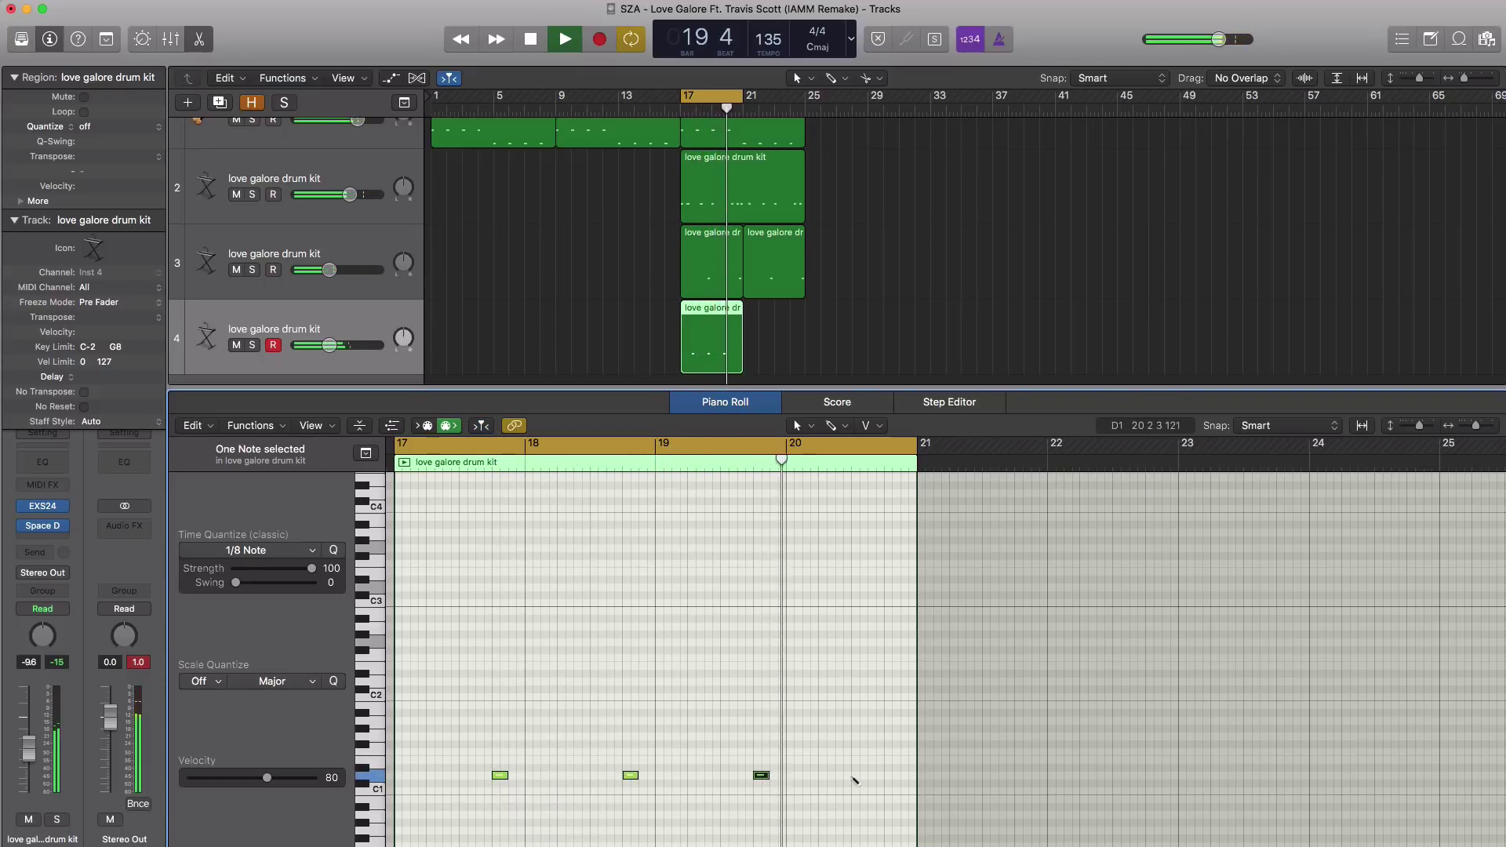
{"action": "left_click", "coordinate": [892, 778], "text": "super"}
{"action": "key", "text": "space"}
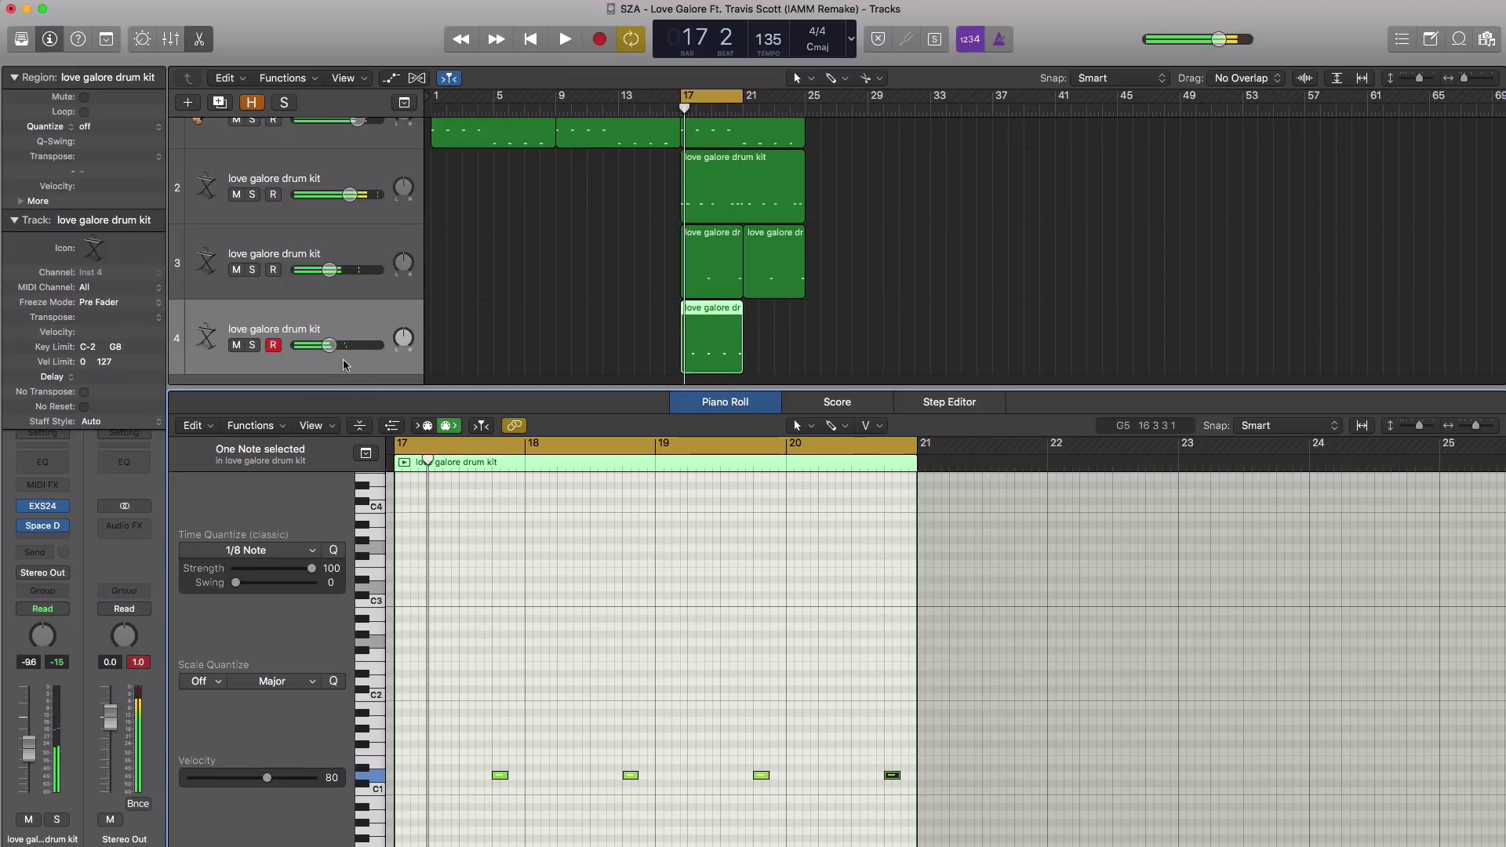
Raise the fourth track's volume to -2.2 dB and slightly increase its Space Designer reverb level while looping
{"action": "left_click_drag", "start_coordinate": [329, 346], "coordinate": [339, 346]}
{"action": "key", "text": "space"}
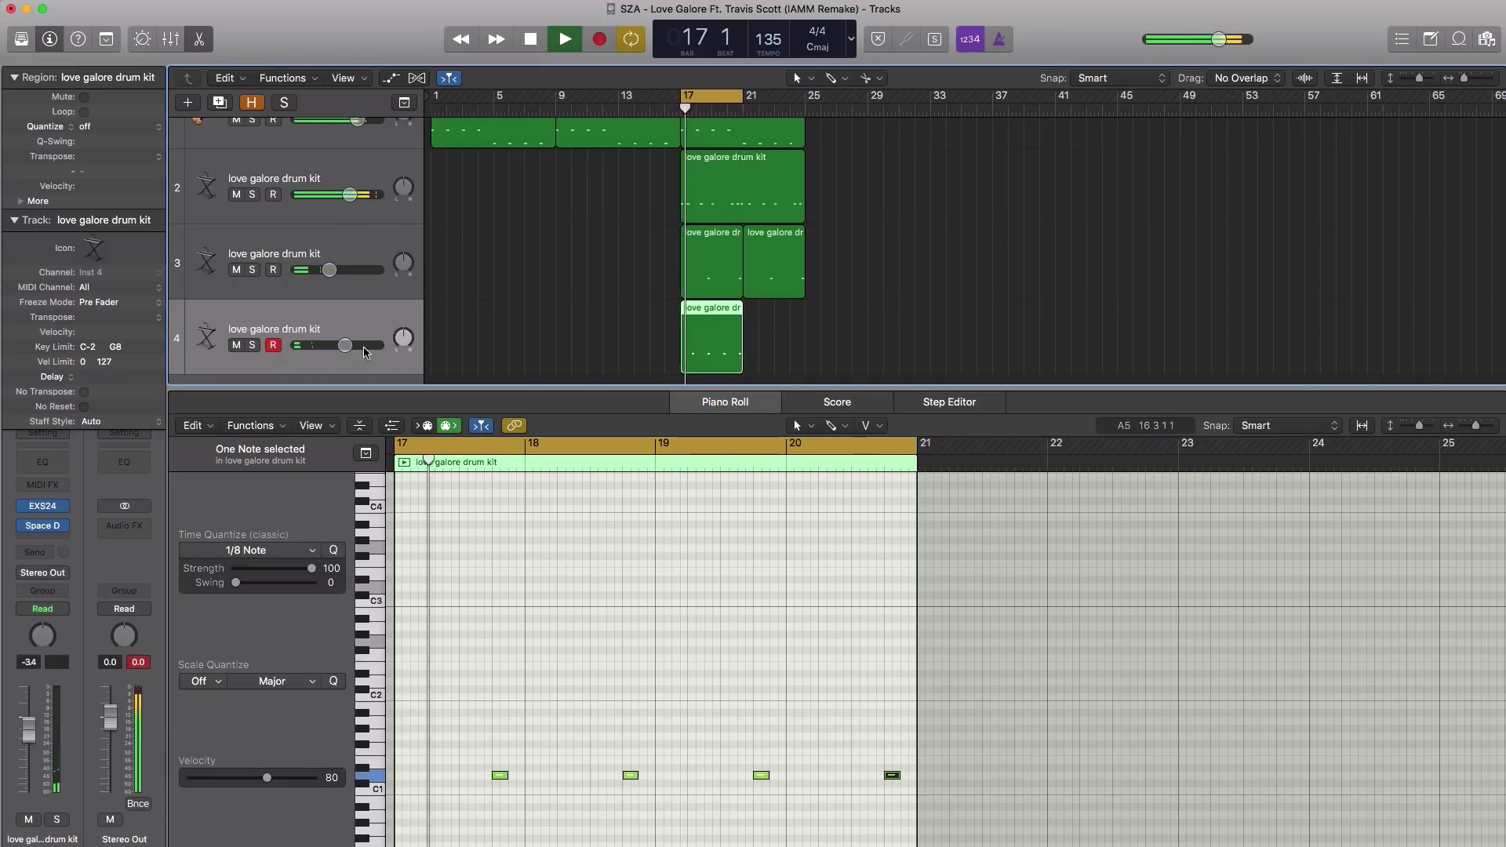
{"action": "left_click", "coordinate": [42, 526]}
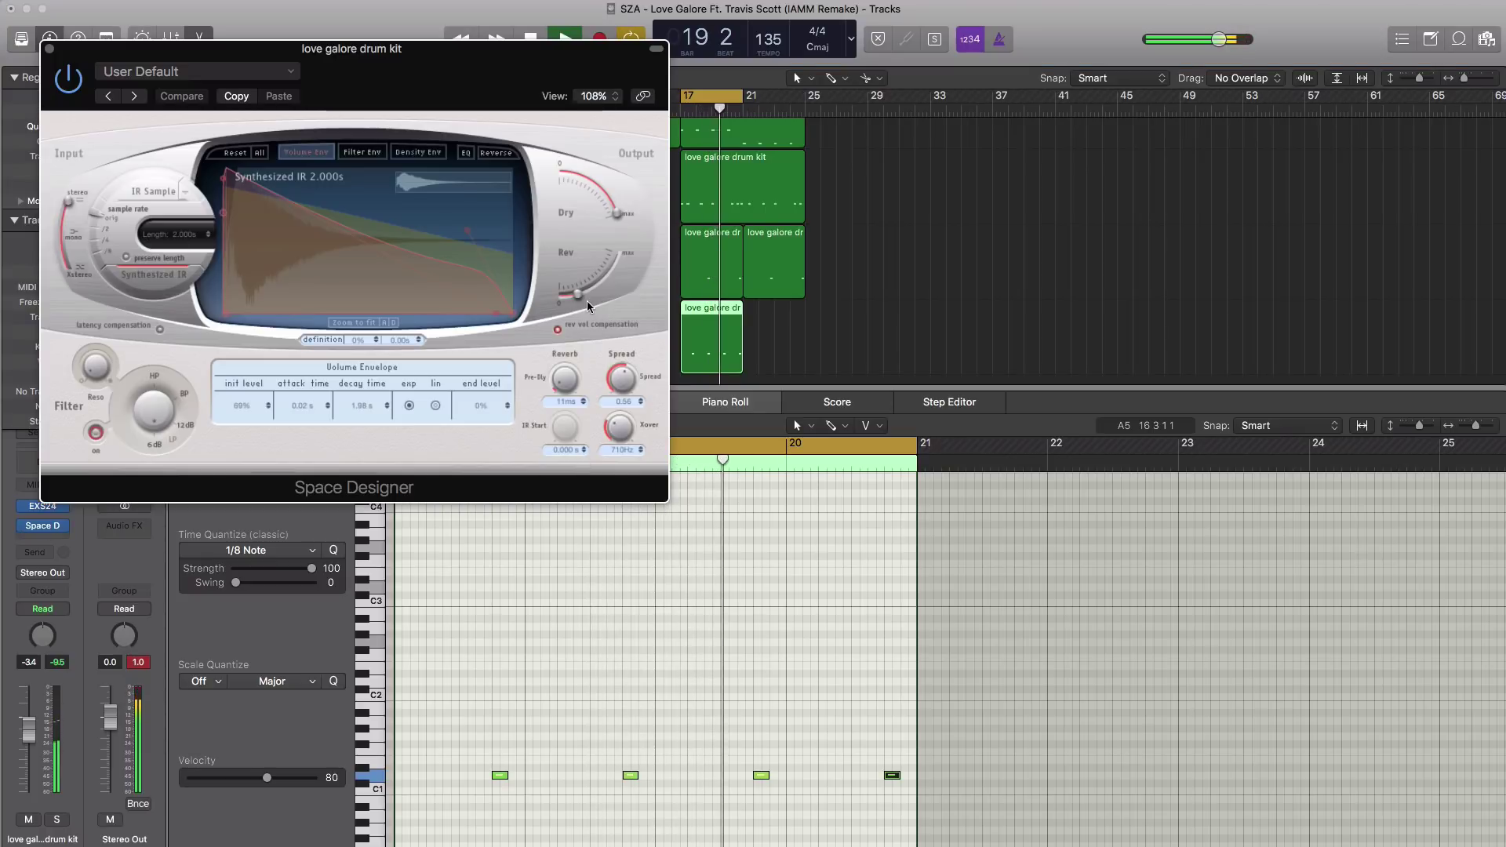
{"action": "left_click_drag", "start_coordinate": [586, 299], "coordinate": [586, 300]}
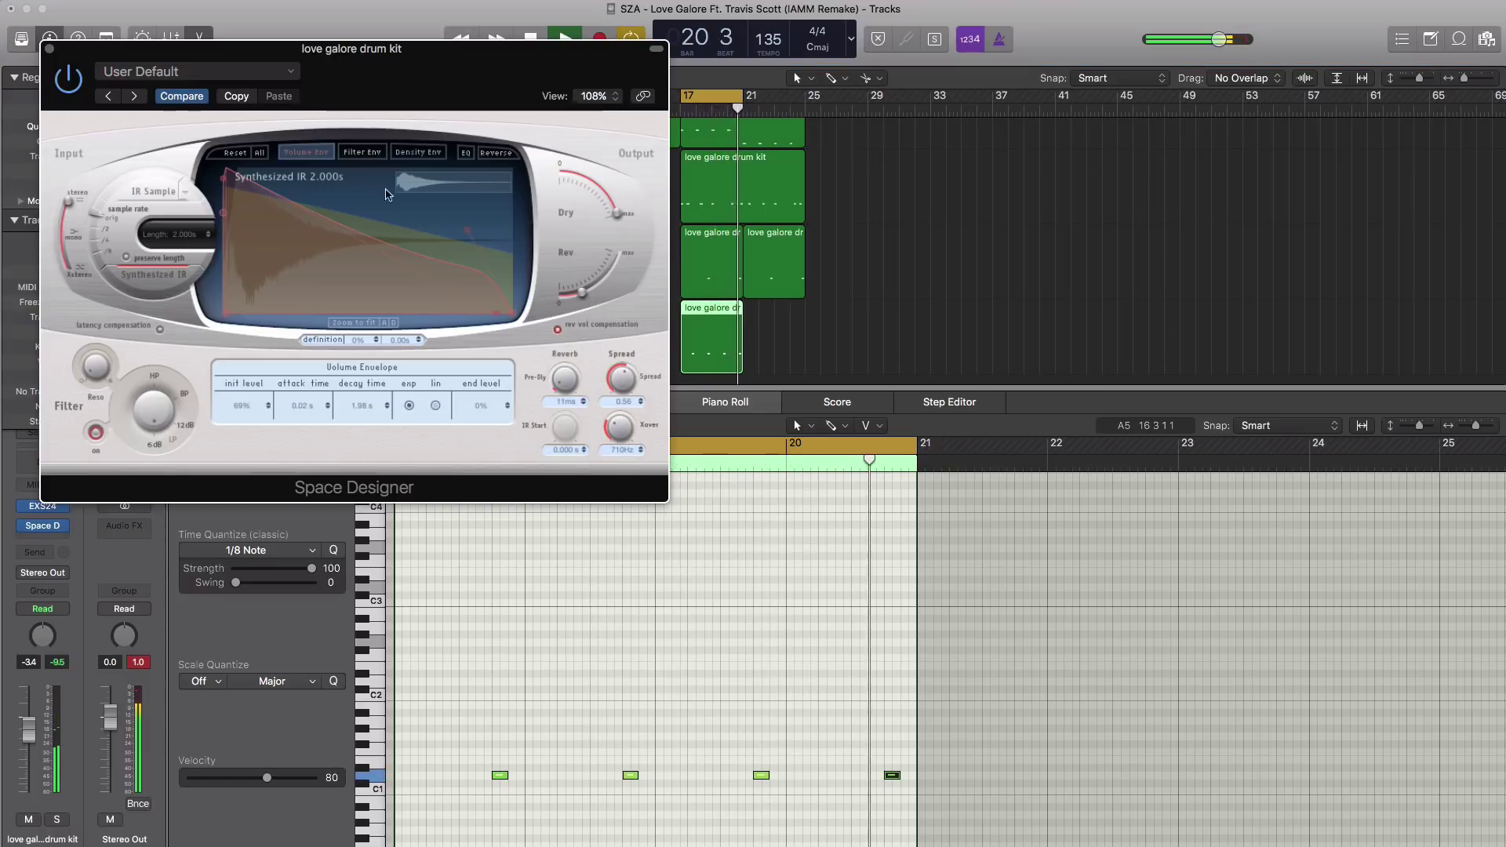
{"action": "key", "text": "super+w"}
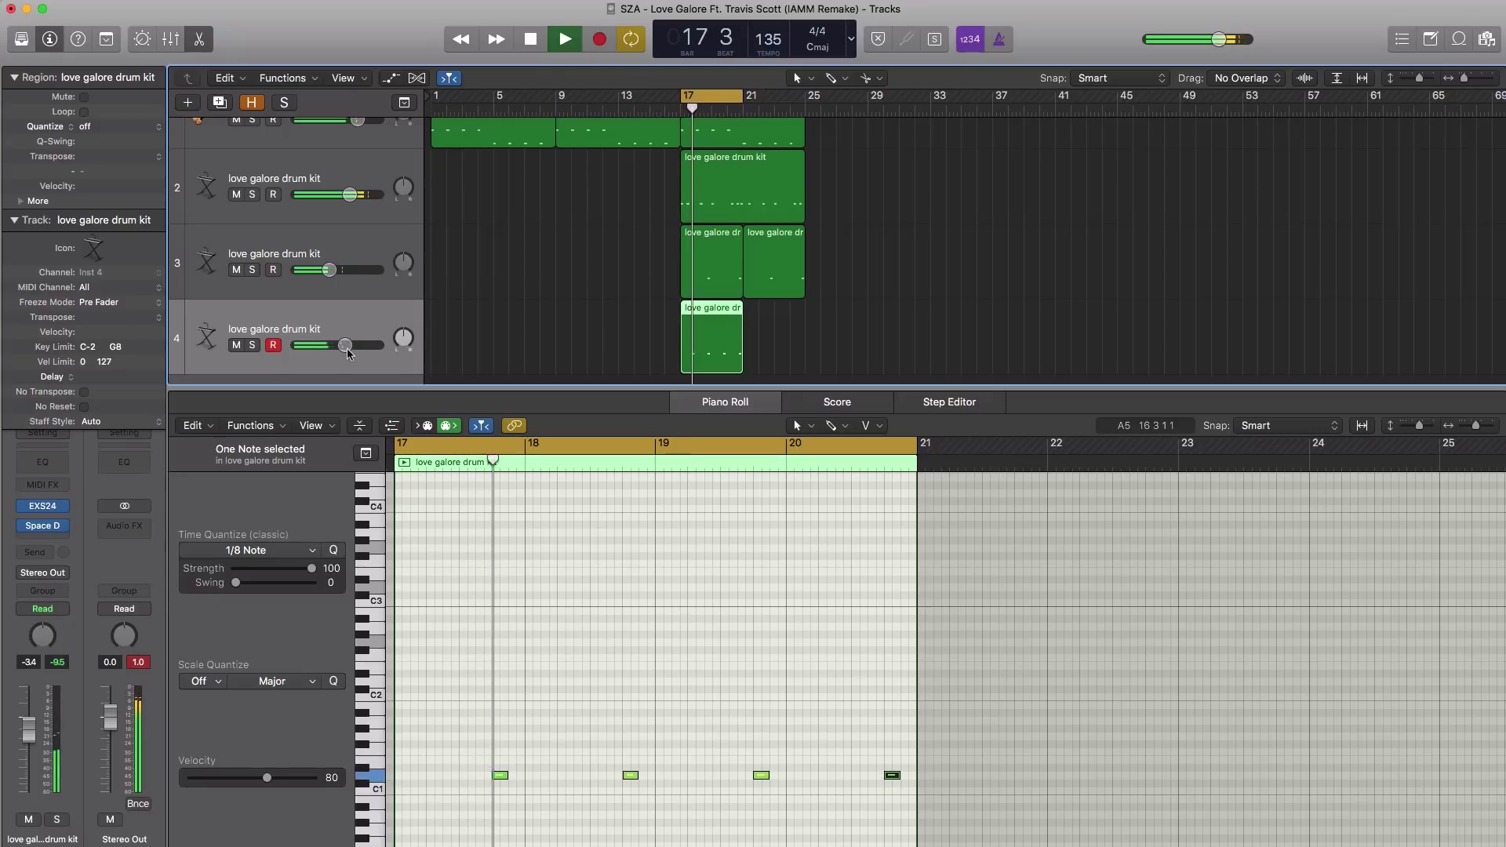
{"action": "left_click_drag", "start_coordinate": [345, 345], "coordinate": [350, 345]}
{"action": "mouse_move", "coordinate": [350, 195]}
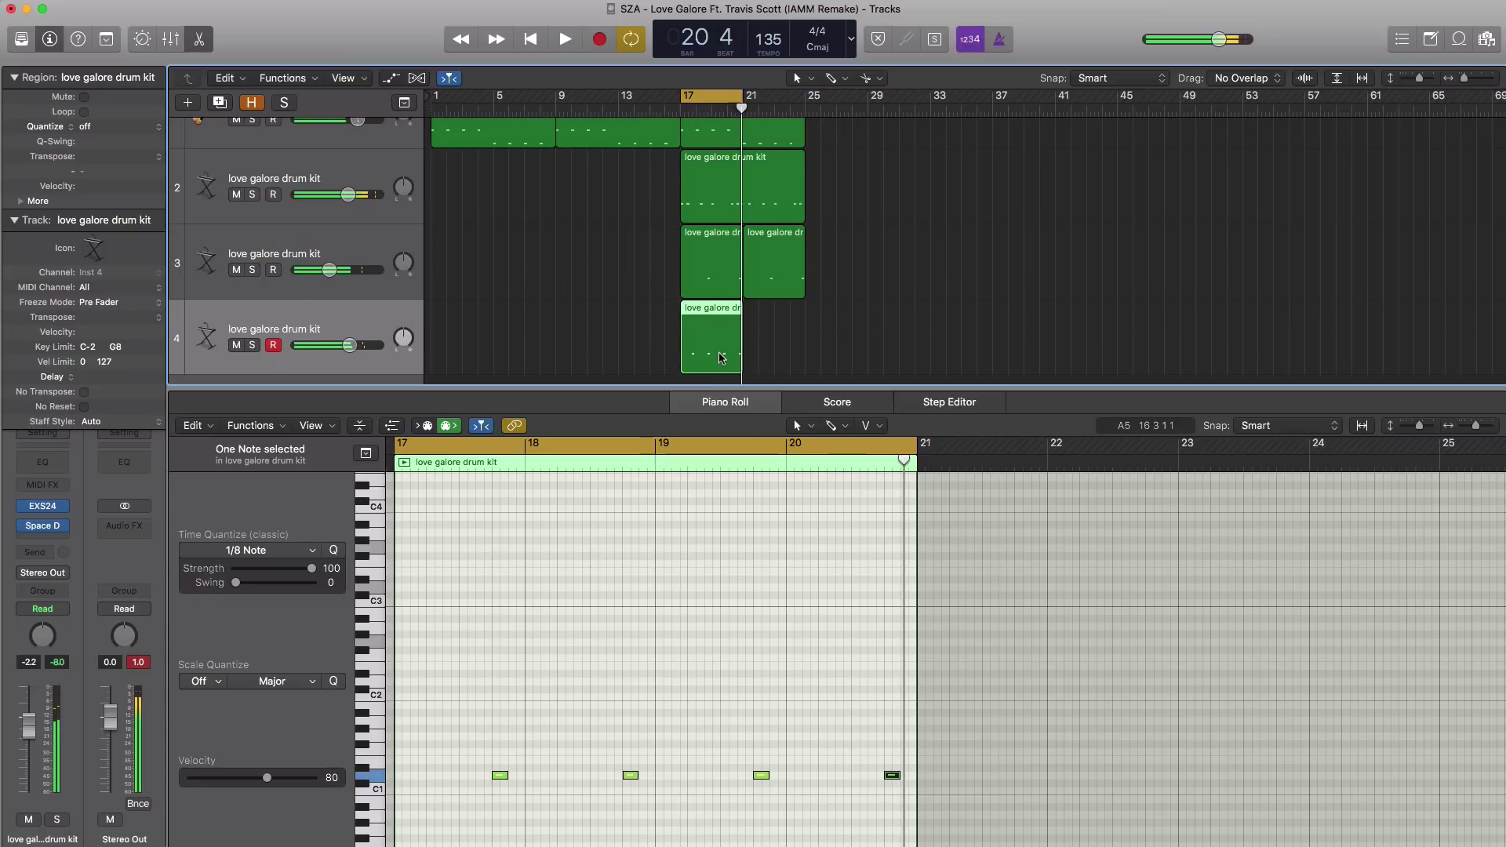
Copy the fourth track's region to bar 21 and add a fifth love galore drum kit track
{"action": "left_click_drag", "start_coordinate": [721, 358], "coordinate": [784, 355]}
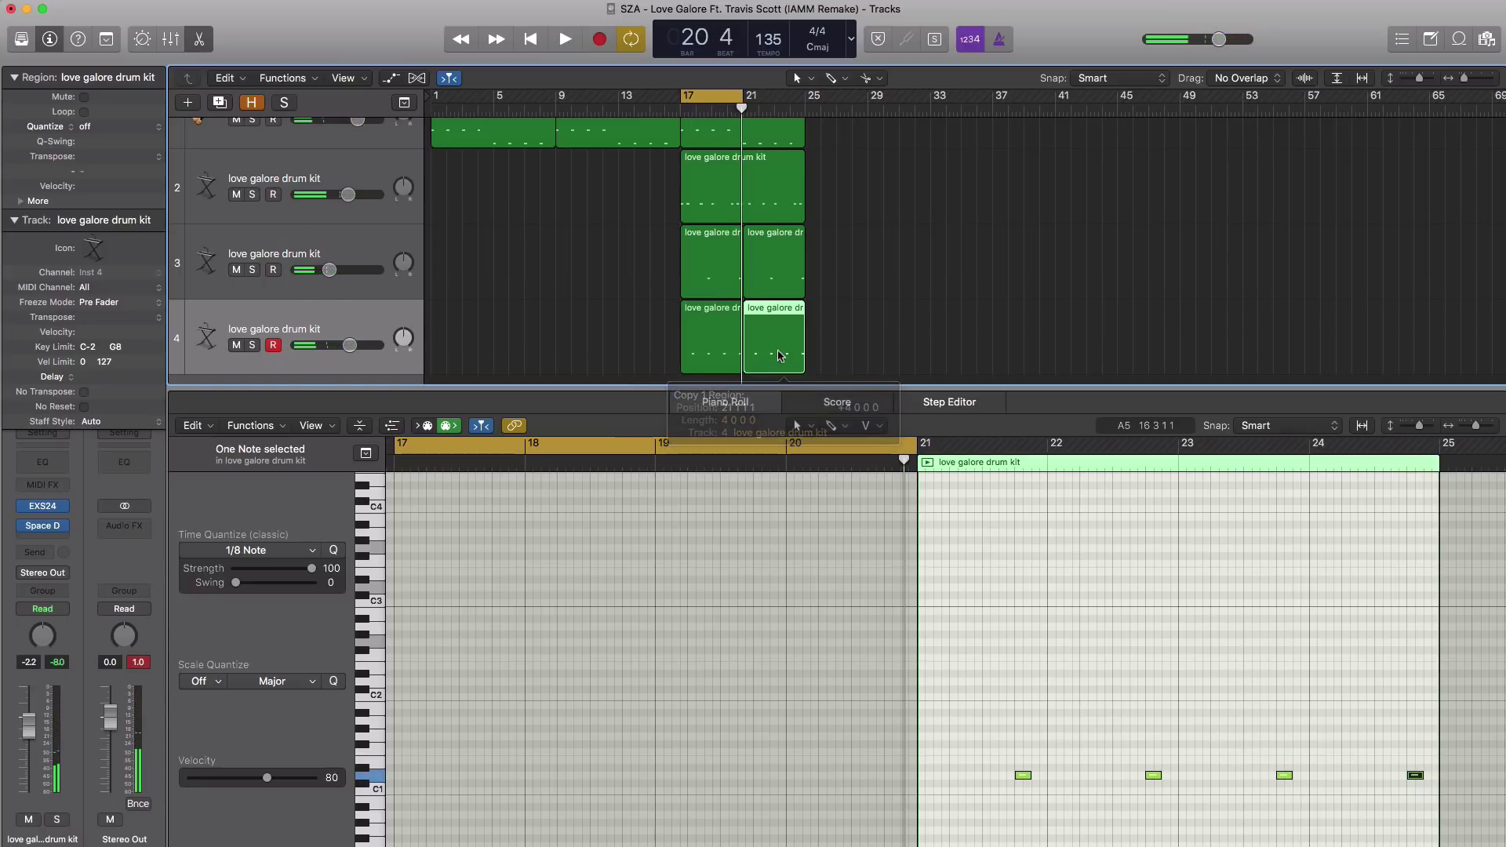
{"action": "key", "text": "super+z"}
{"action": "left_click", "coordinate": [221, 104]}
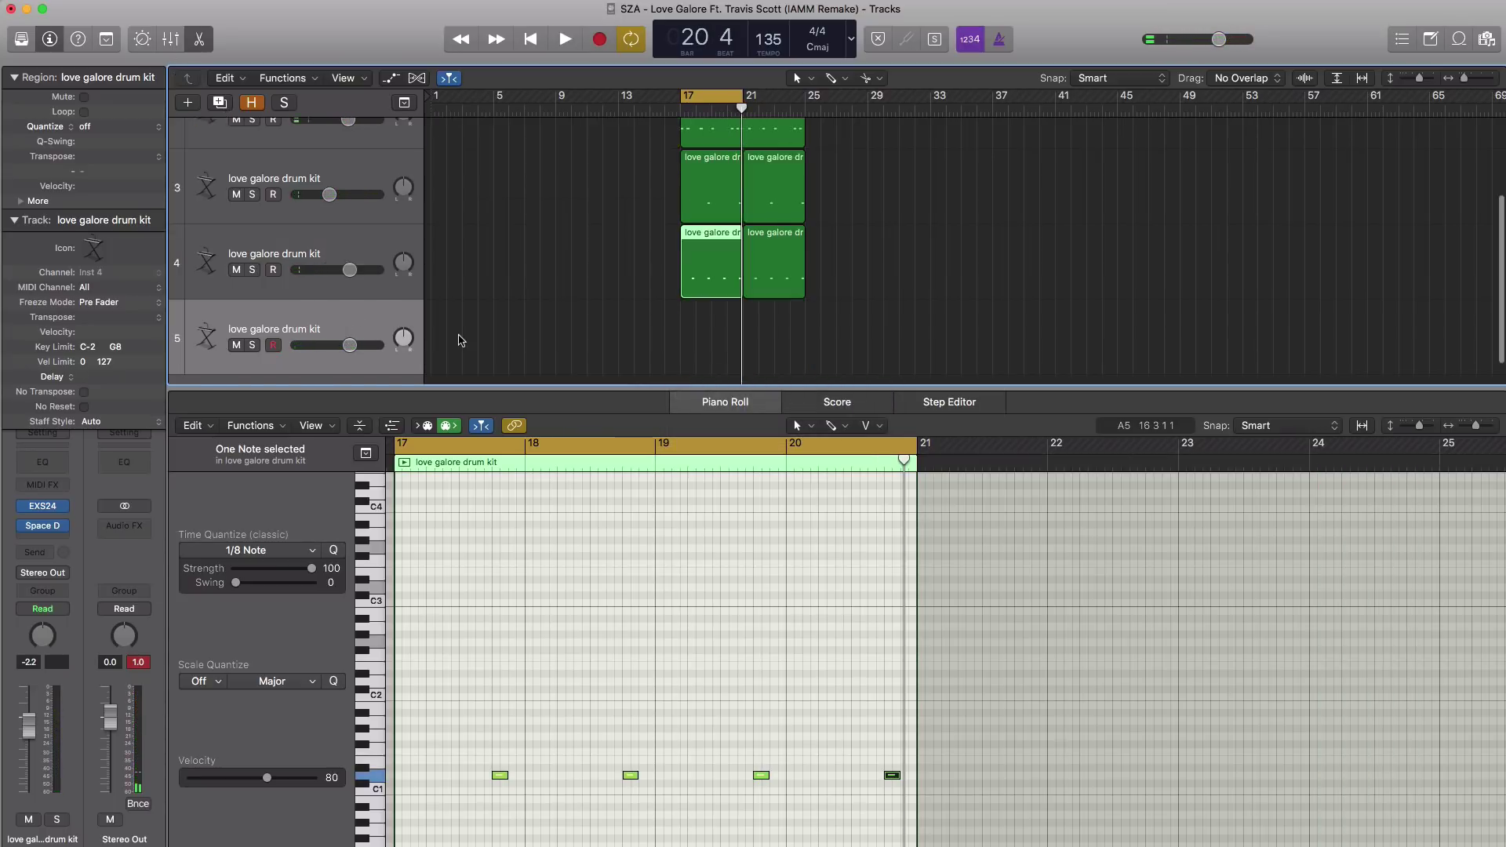
Create a region over bars 17 to 21 on the fifth track with short D#1 notes on beat 3 of each bar
{"action": "left_click", "coordinate": [692, 355]}
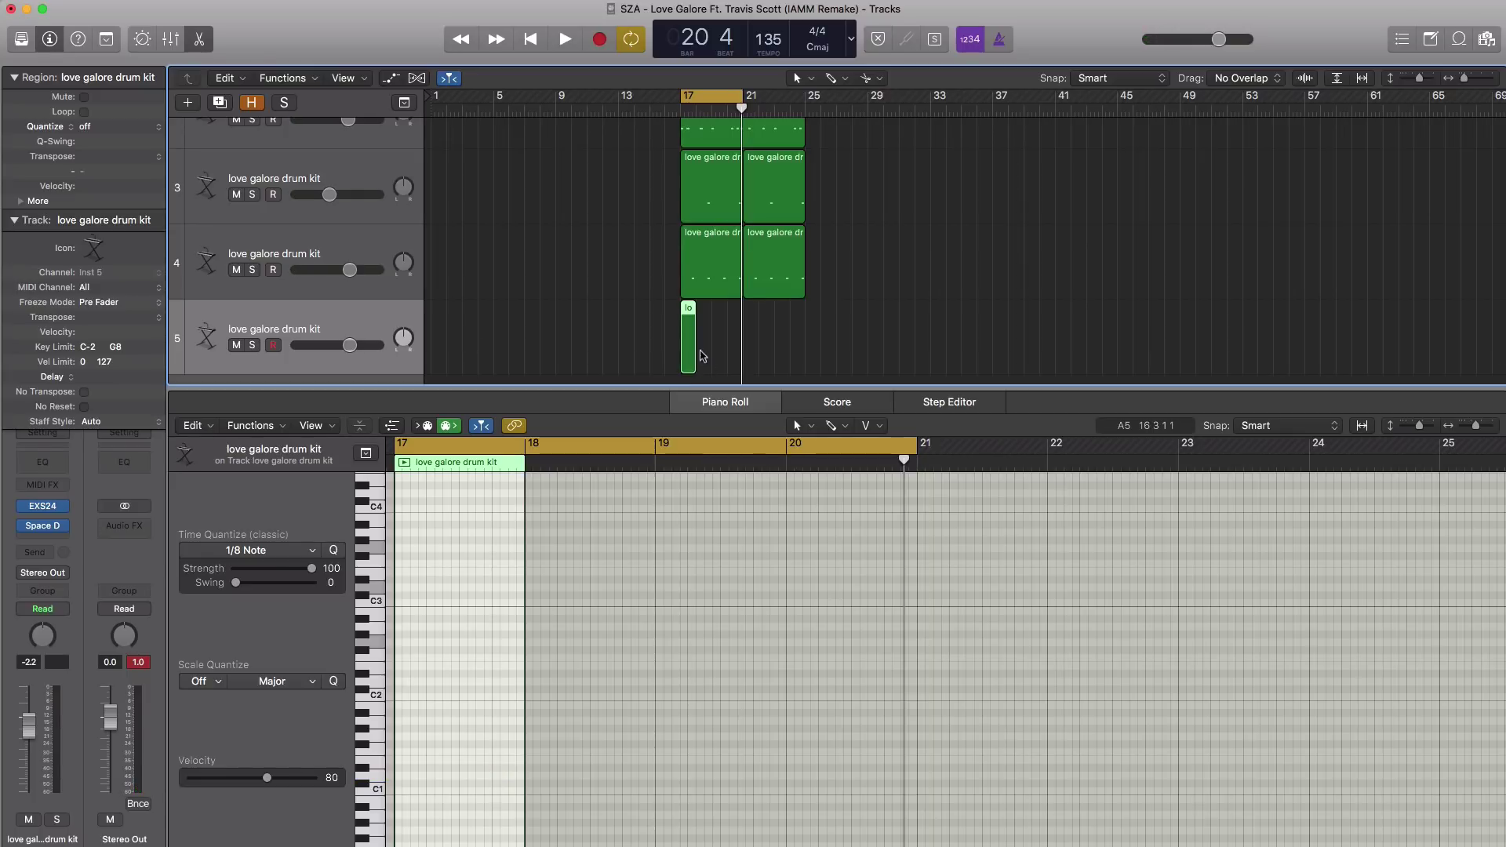
{"action": "left_click_drag", "start_coordinate": [692, 364], "coordinate": [742, 369]}
{"action": "key", "text": "space"}
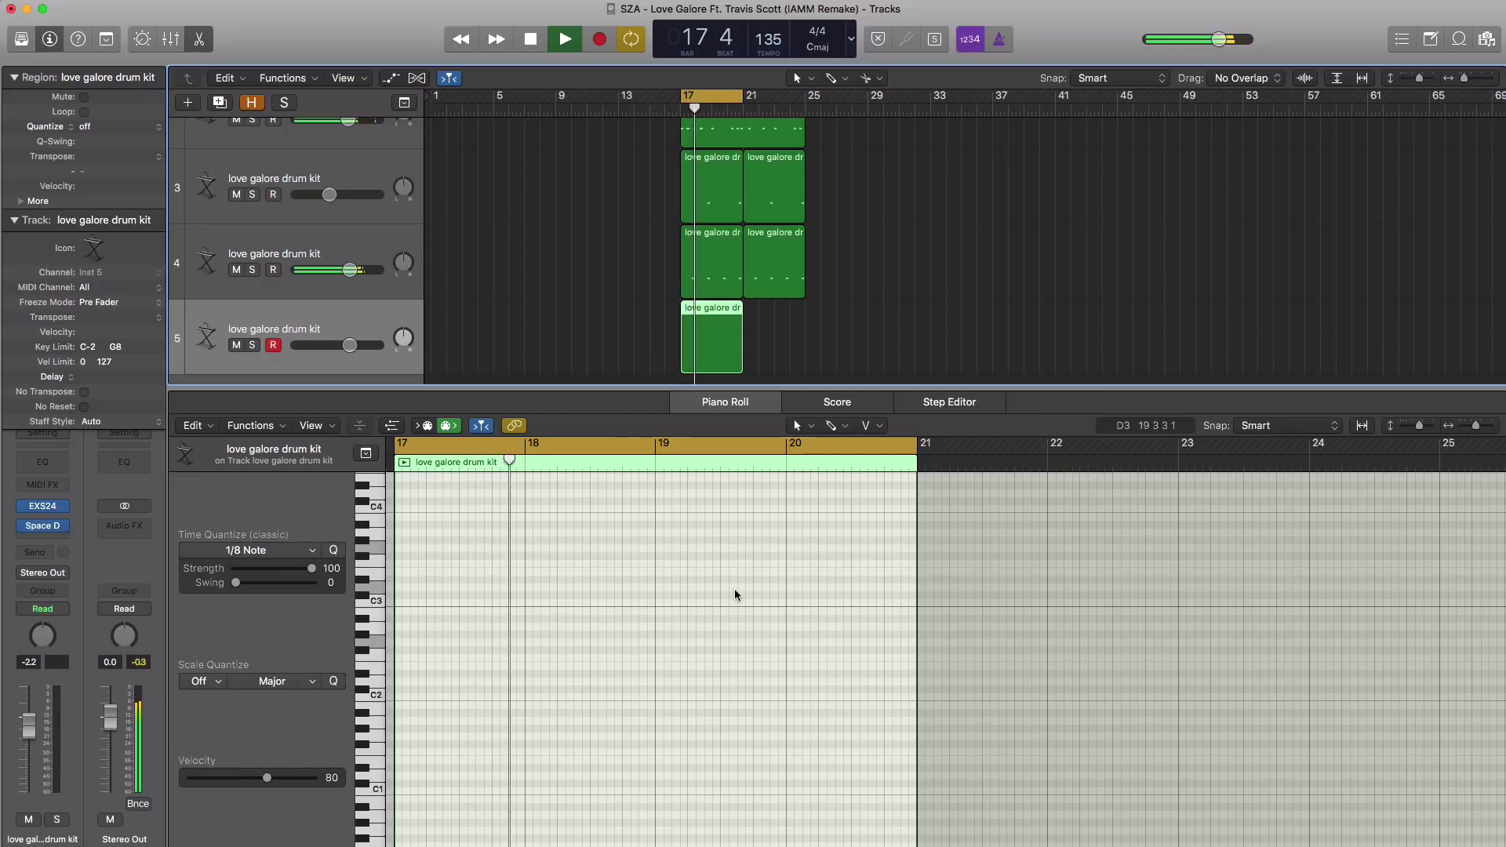
{"action": "key", "text": "space"}
{"action": "scroll", "coordinate": [608, 716], "scroll_direction": "down", "scroll_amount": 1}
{"action": "scroll", "coordinate": [607, 716], "scroll_direction": "down", "scroll_amount": 1}
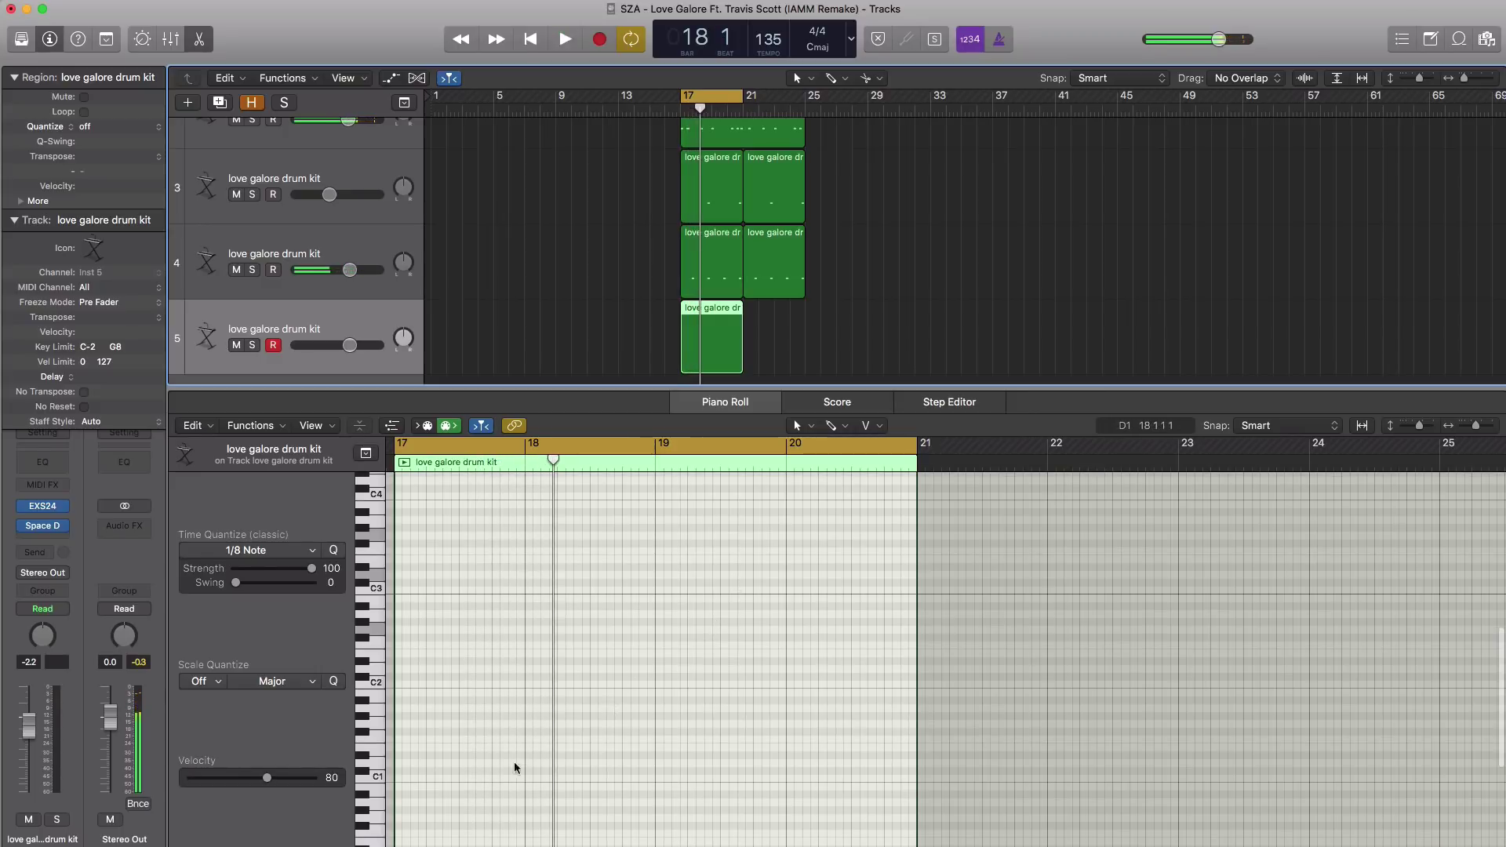
{"action": "left_click", "coordinate": [463, 756]}
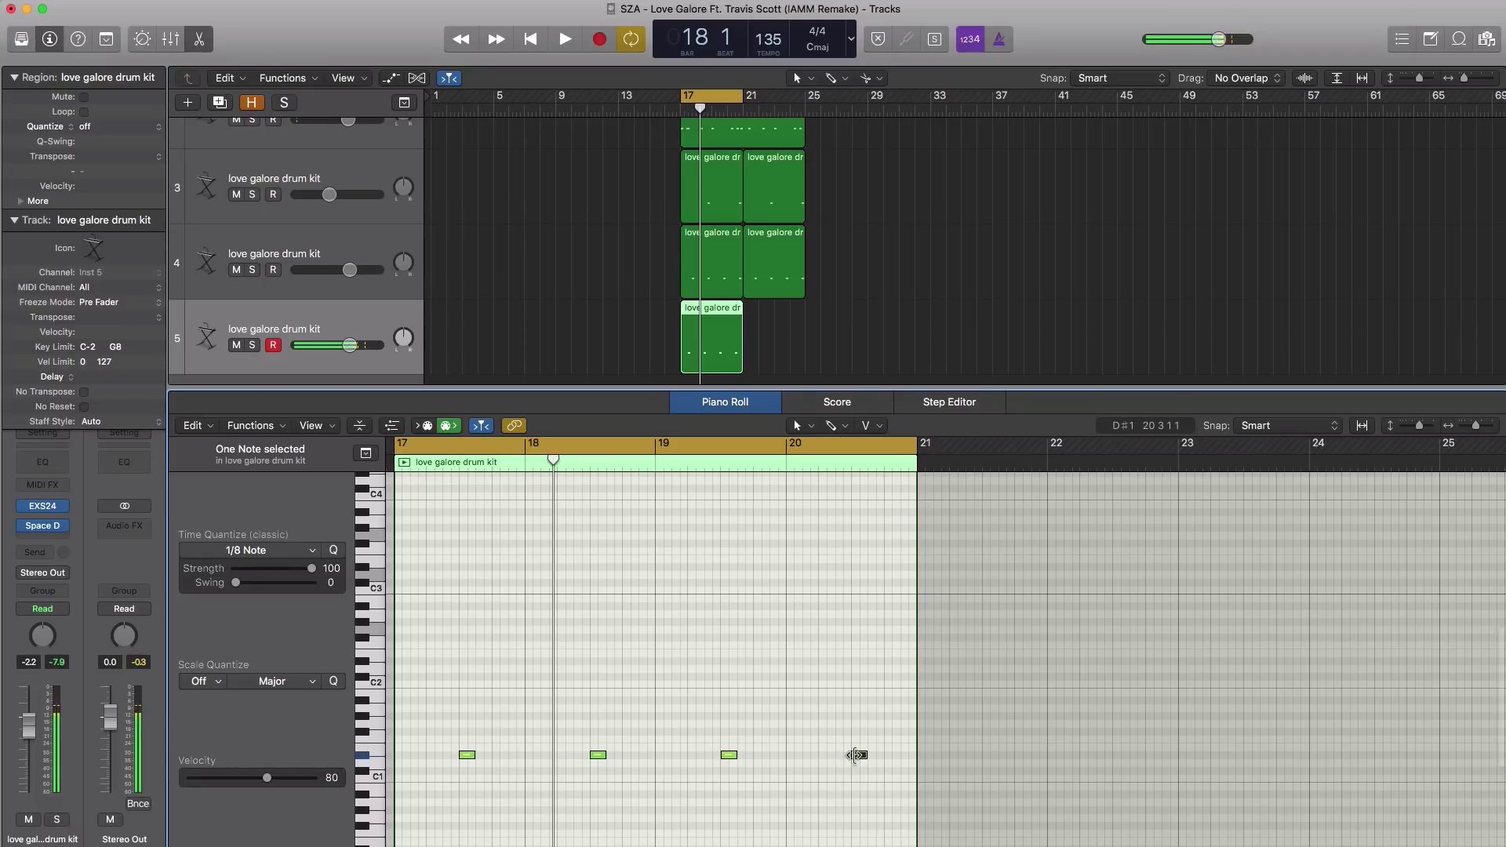
Play the loop and lower the fifth track's volume to -3.9 dB
{"action": "key", "text": "space"}
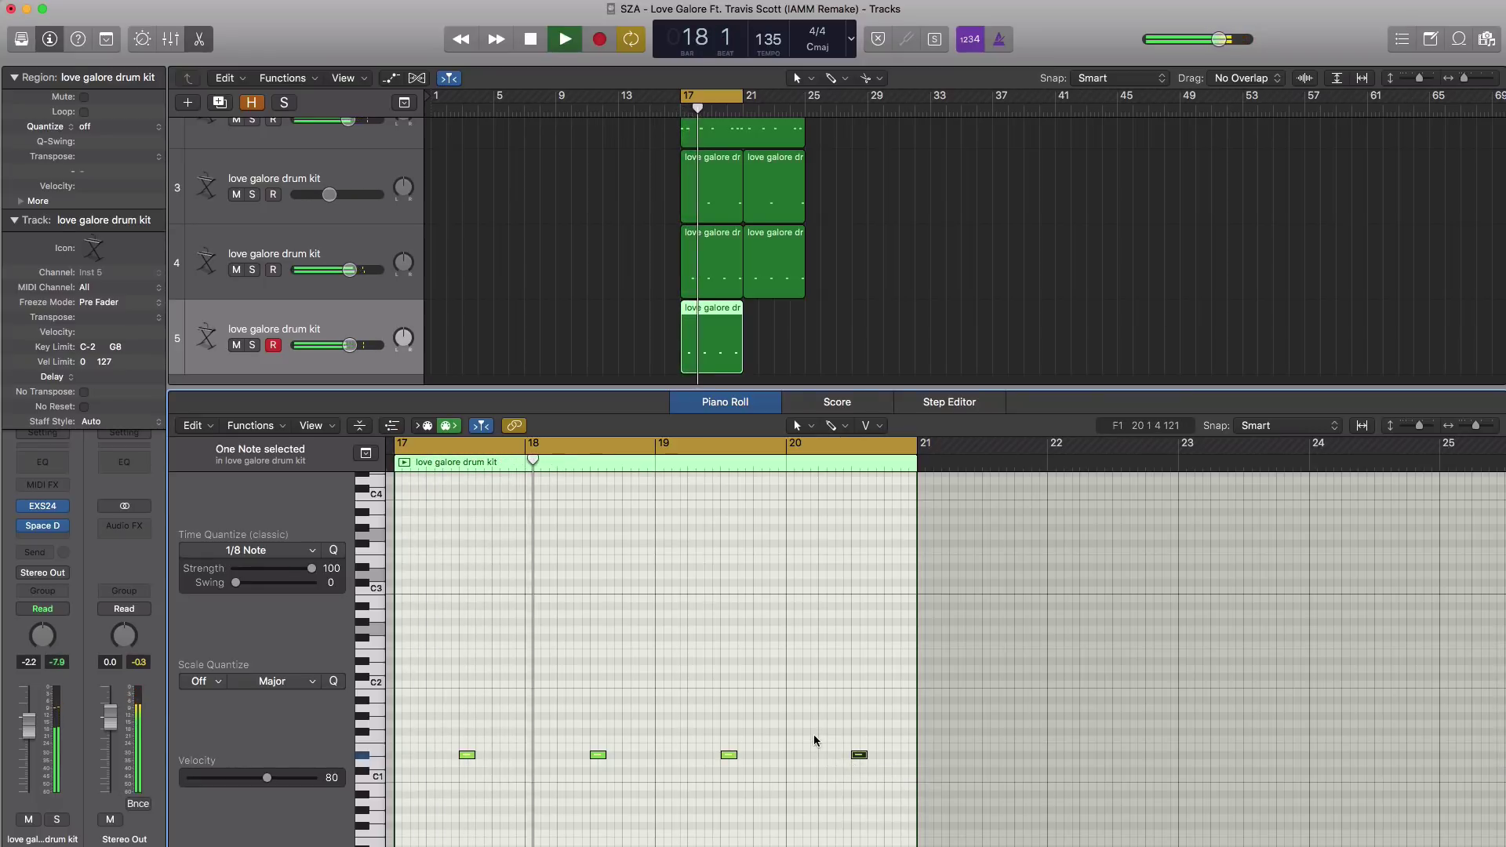
{"action": "left_click_drag", "start_coordinate": [350, 345], "coordinate": [343, 345]}
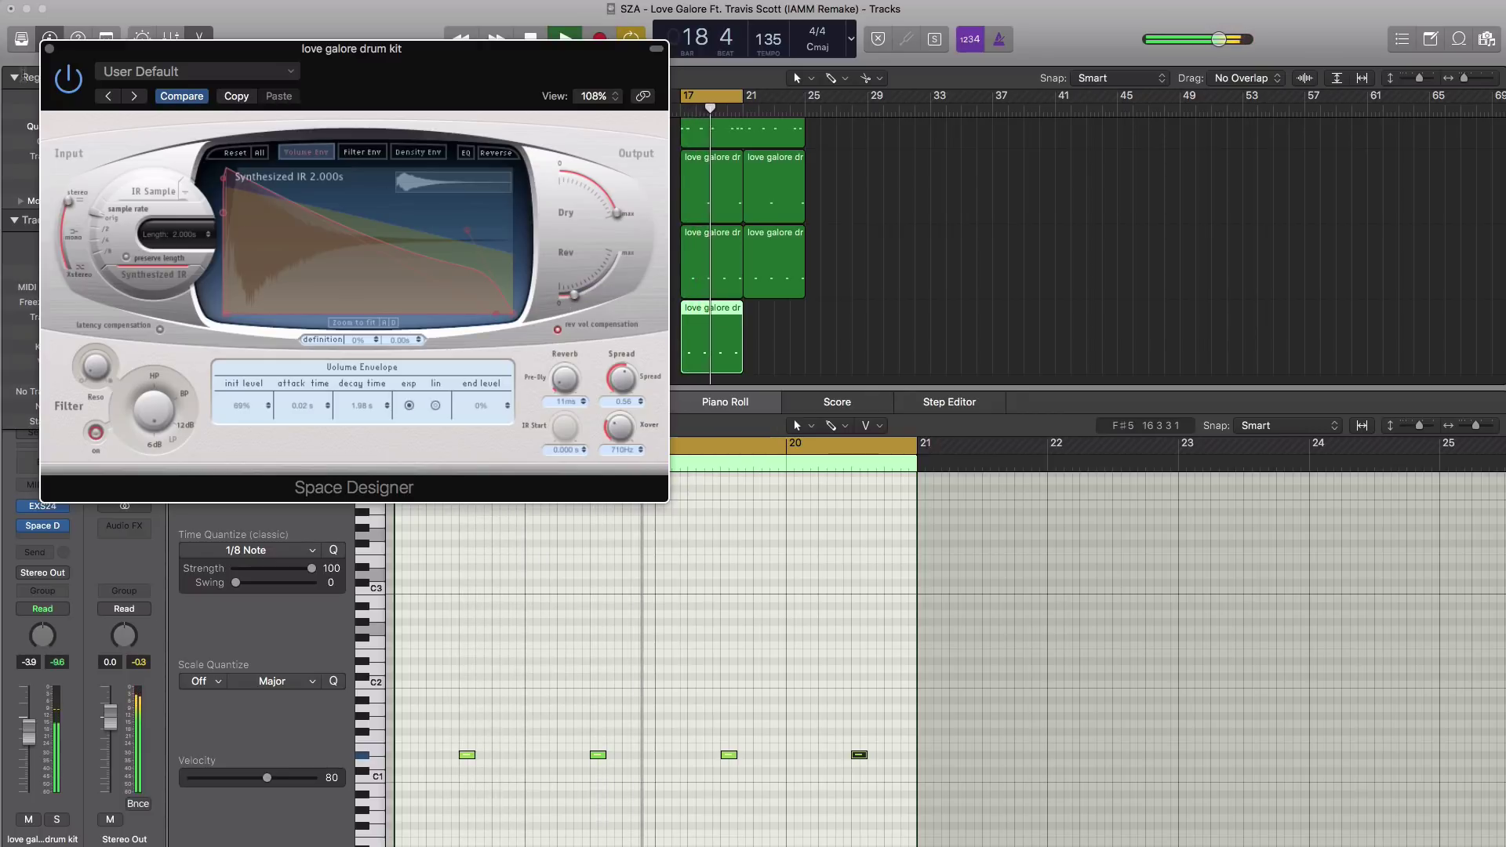
Copy the fifth track's region to bar 21 and add a sixth love galore drum kit track
{"action": "left_click", "coordinate": [49, 49]}
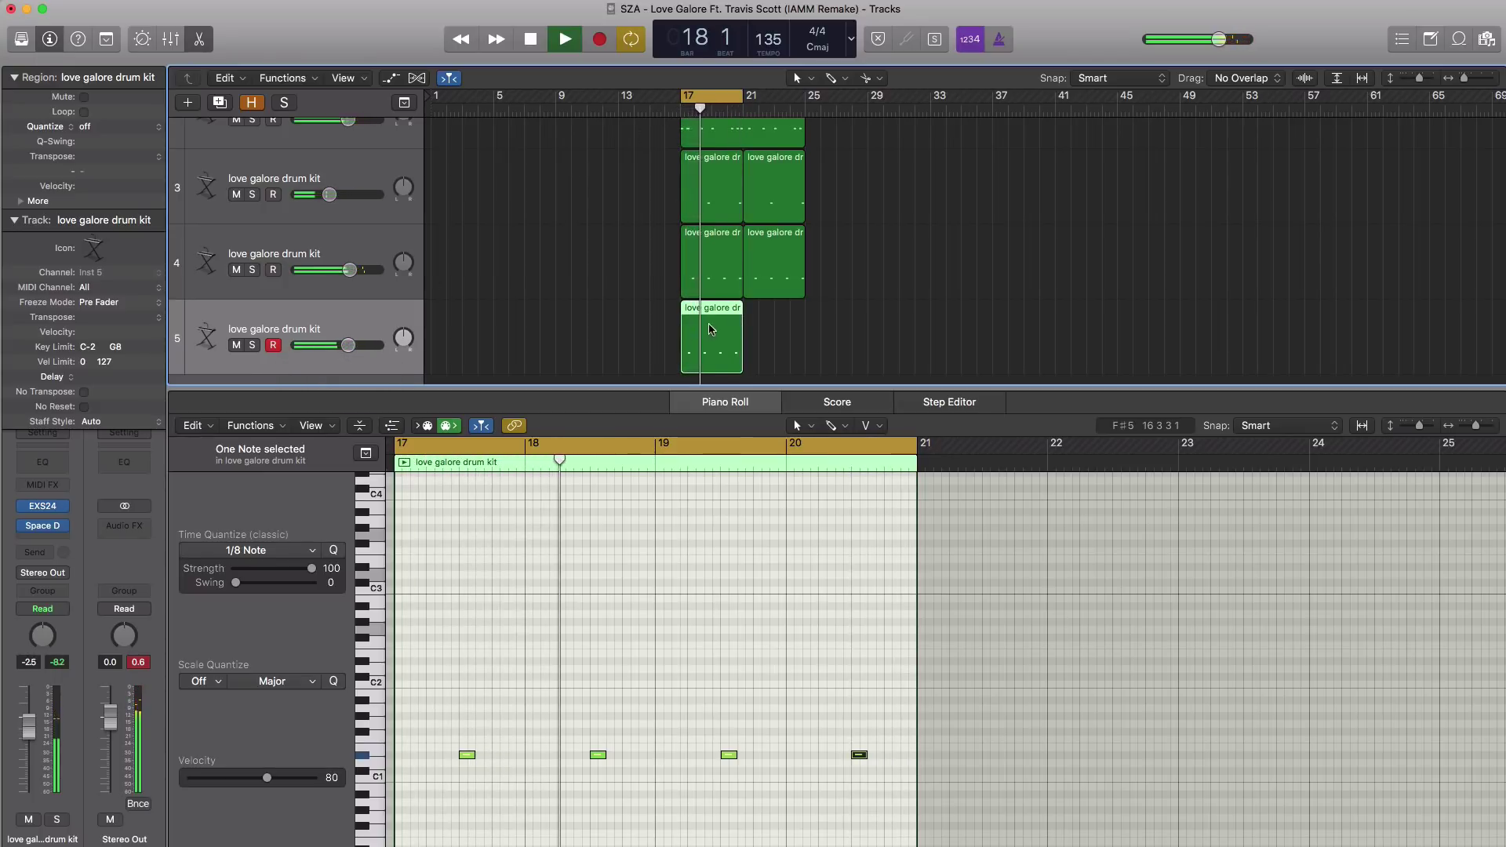
{"action": "left_click_drag", "start_coordinate": [711, 329], "coordinate": [775, 329]}
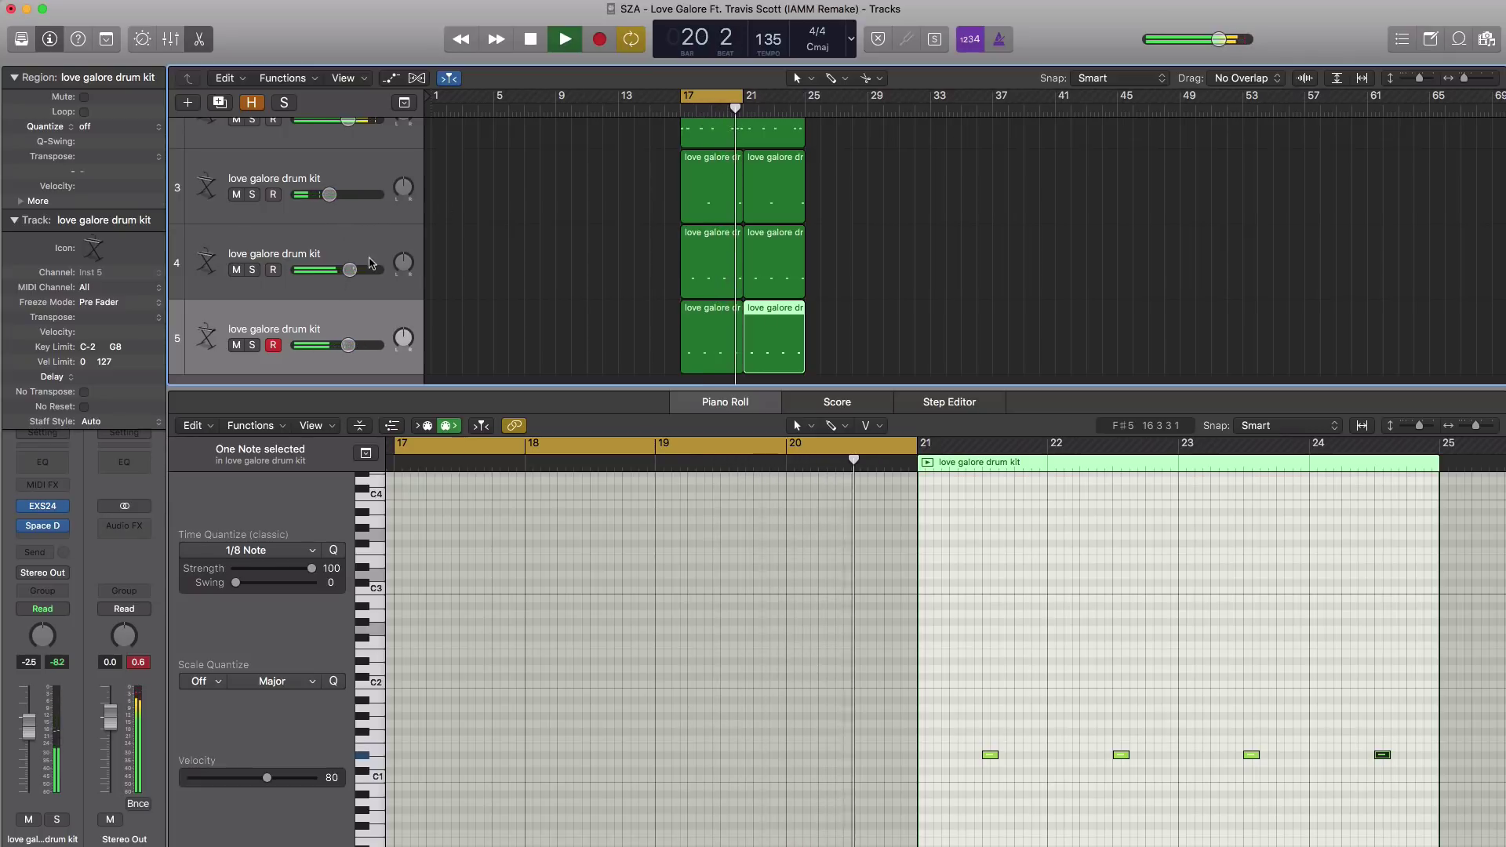
{"action": "left_click", "coordinate": [219, 102]}
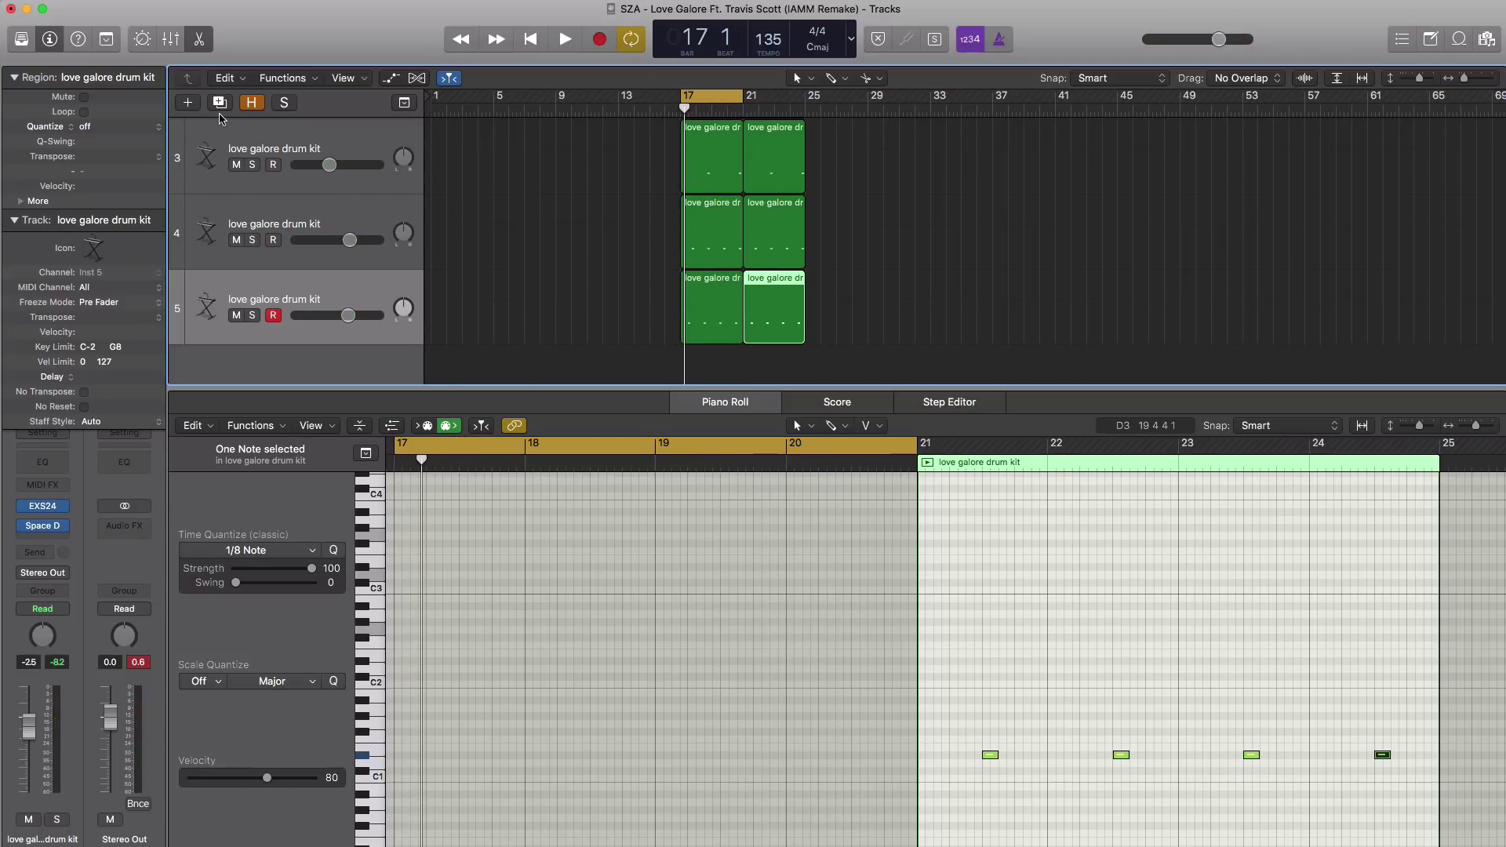
Remove Space Designer from the sixth track and create an empty region on it over bars 17 to 21
{"action": "left_click", "coordinate": [65, 534]}
{"action": "key", "text": "Escape"}
{"action": "left_click", "coordinate": [690, 348], "text": "super"}
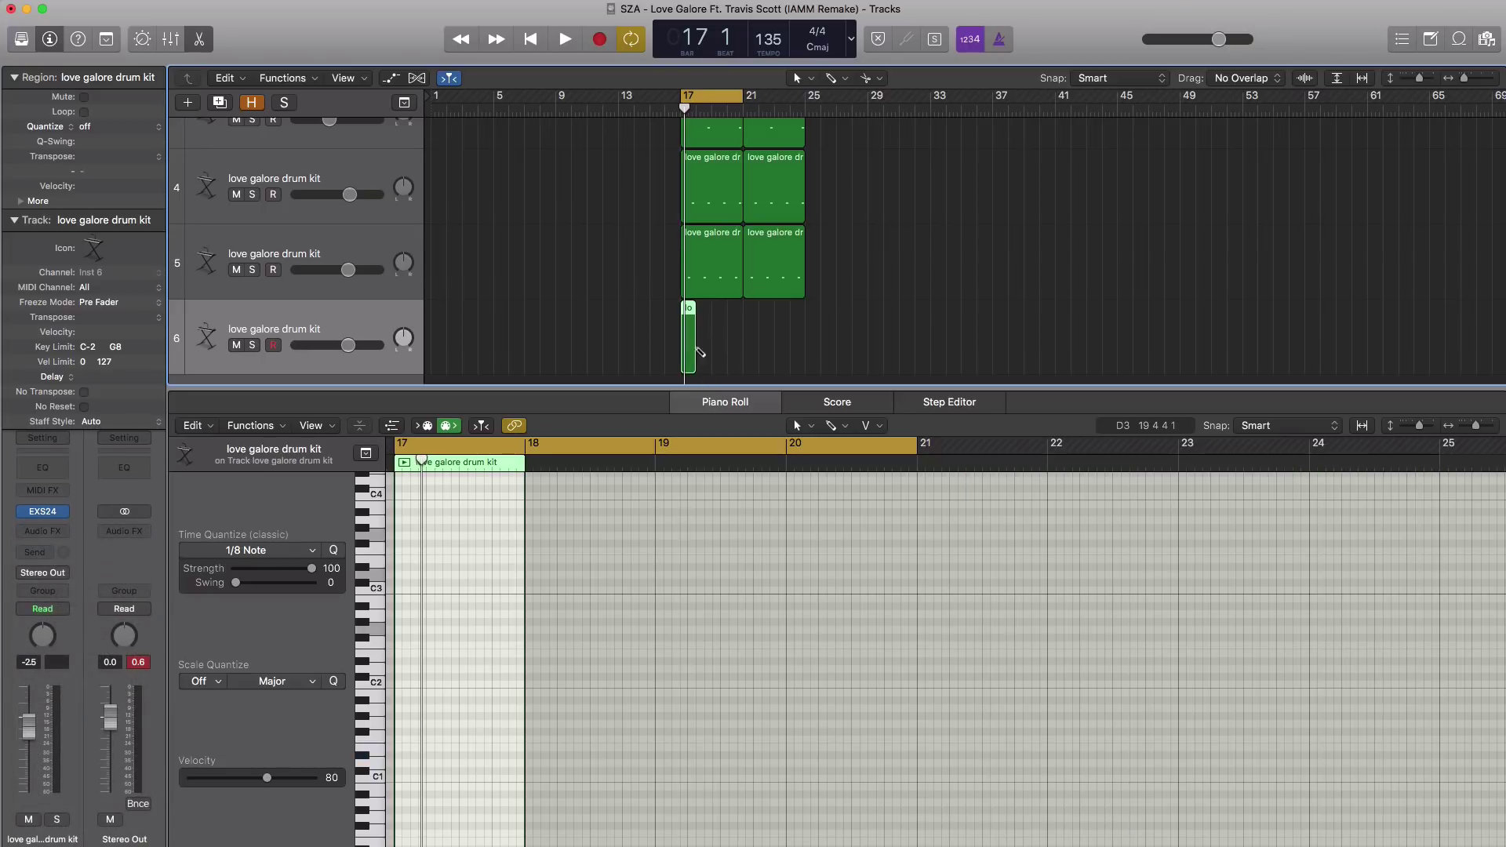
{"action": "left_click_drag", "start_coordinate": [695, 358], "coordinate": [742, 357]}
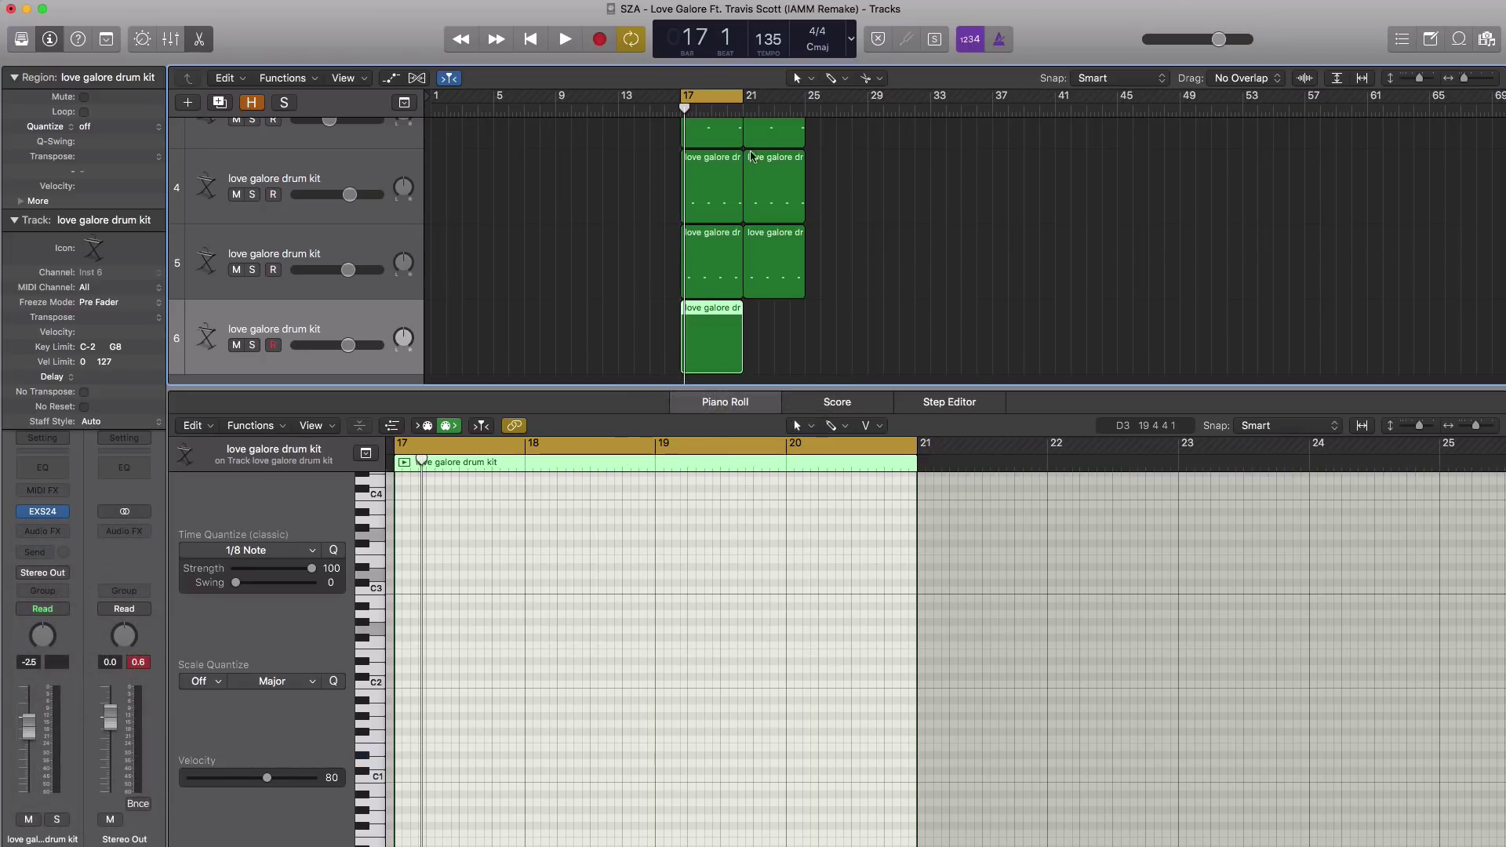
{"action": "key", "text": "super+Right"}
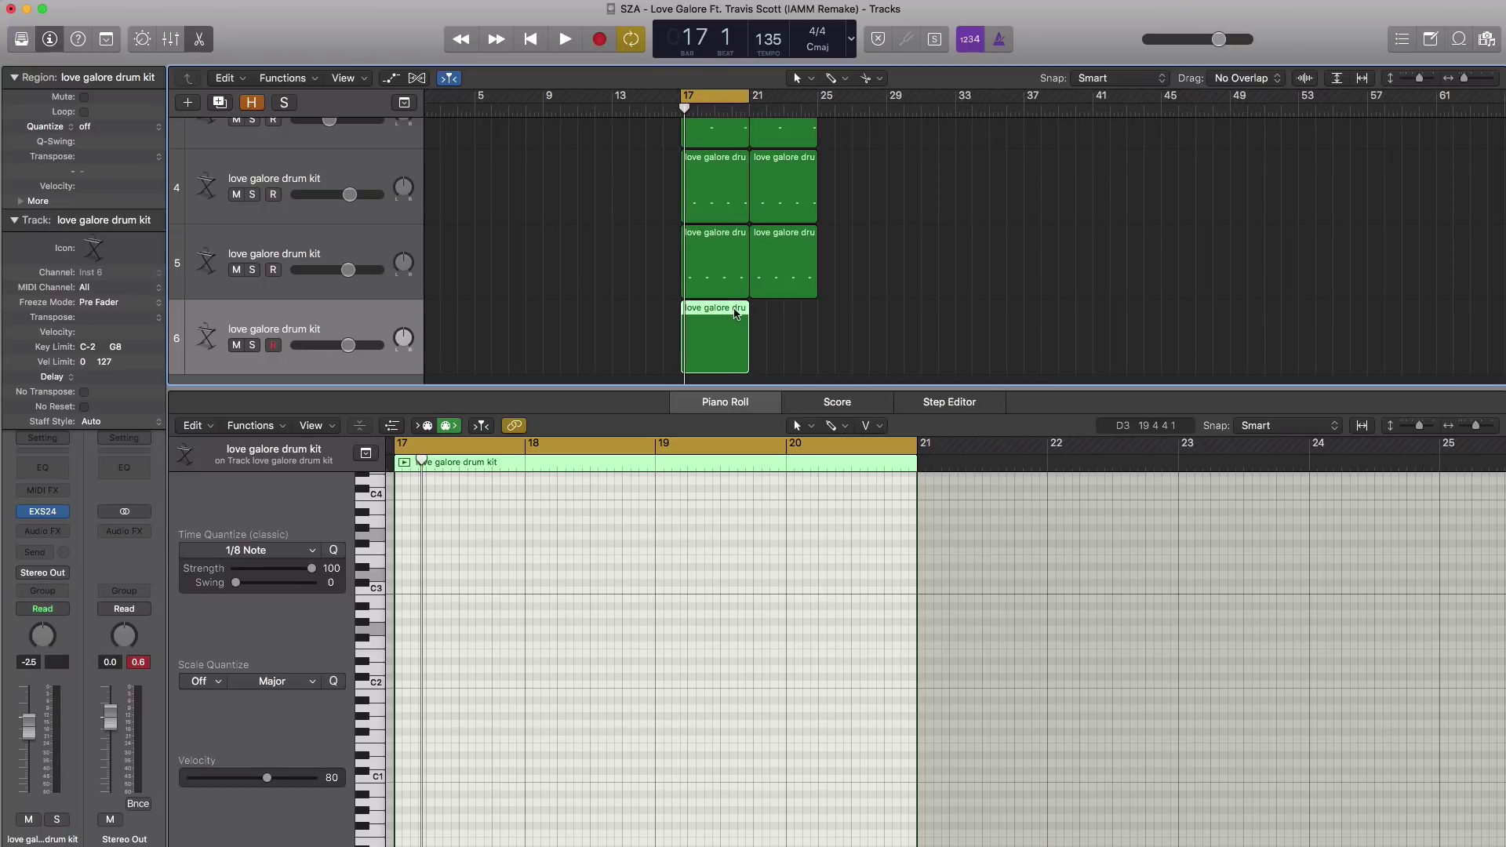
{"action": "left_click_drag", "start_coordinate": [726, 313], "coordinate": [798, 317]}
{"action": "key", "text": "super+z"}
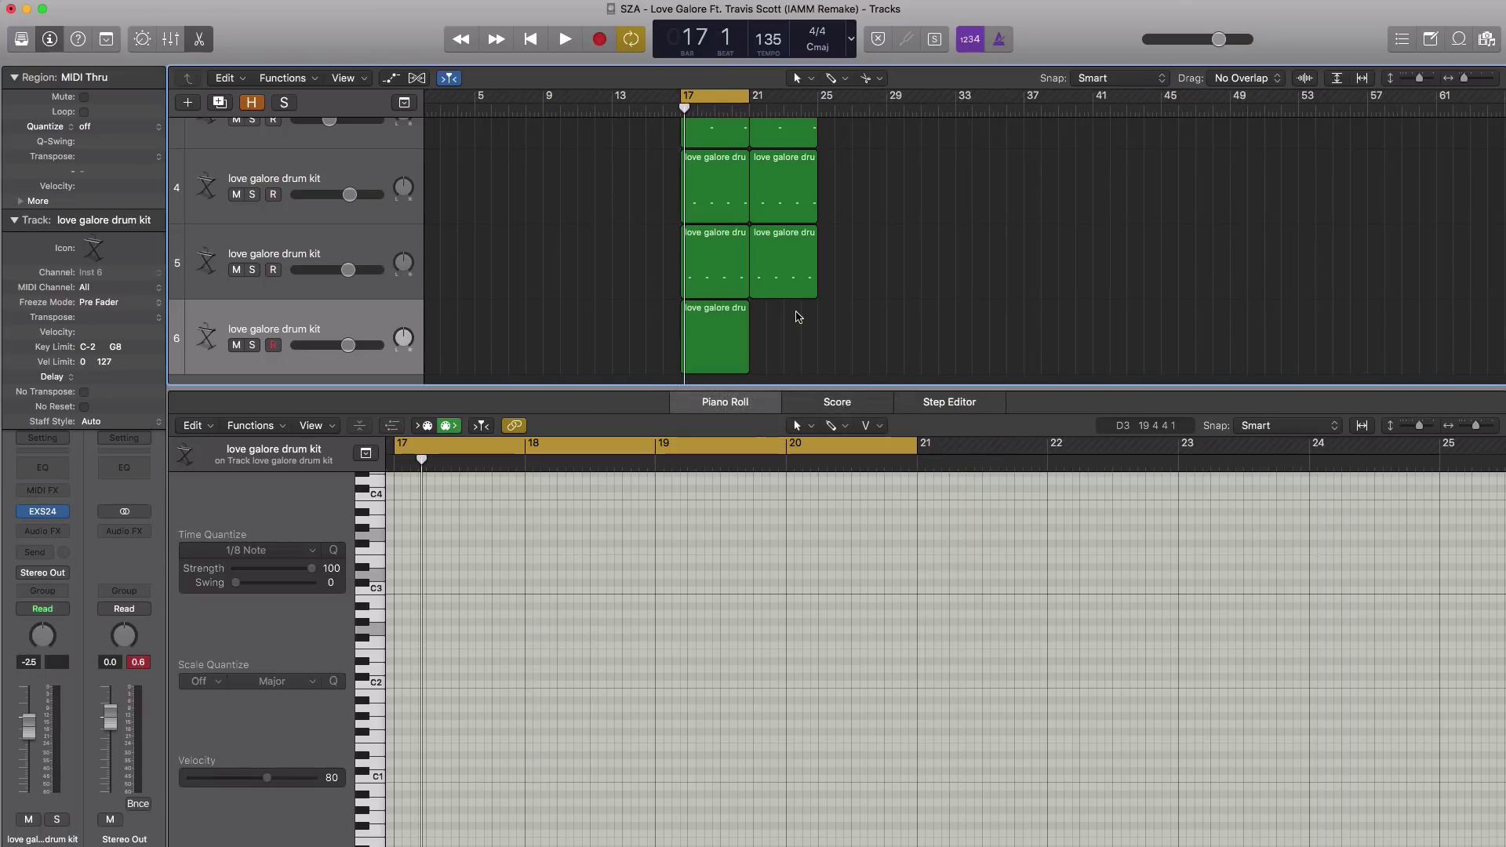
Add quarter-note E3 notes on beat 2 of bars 18 and 20 in the sixth track's region and lower the track's volume to -14.0 dB
{"action": "key", "text": "space"}
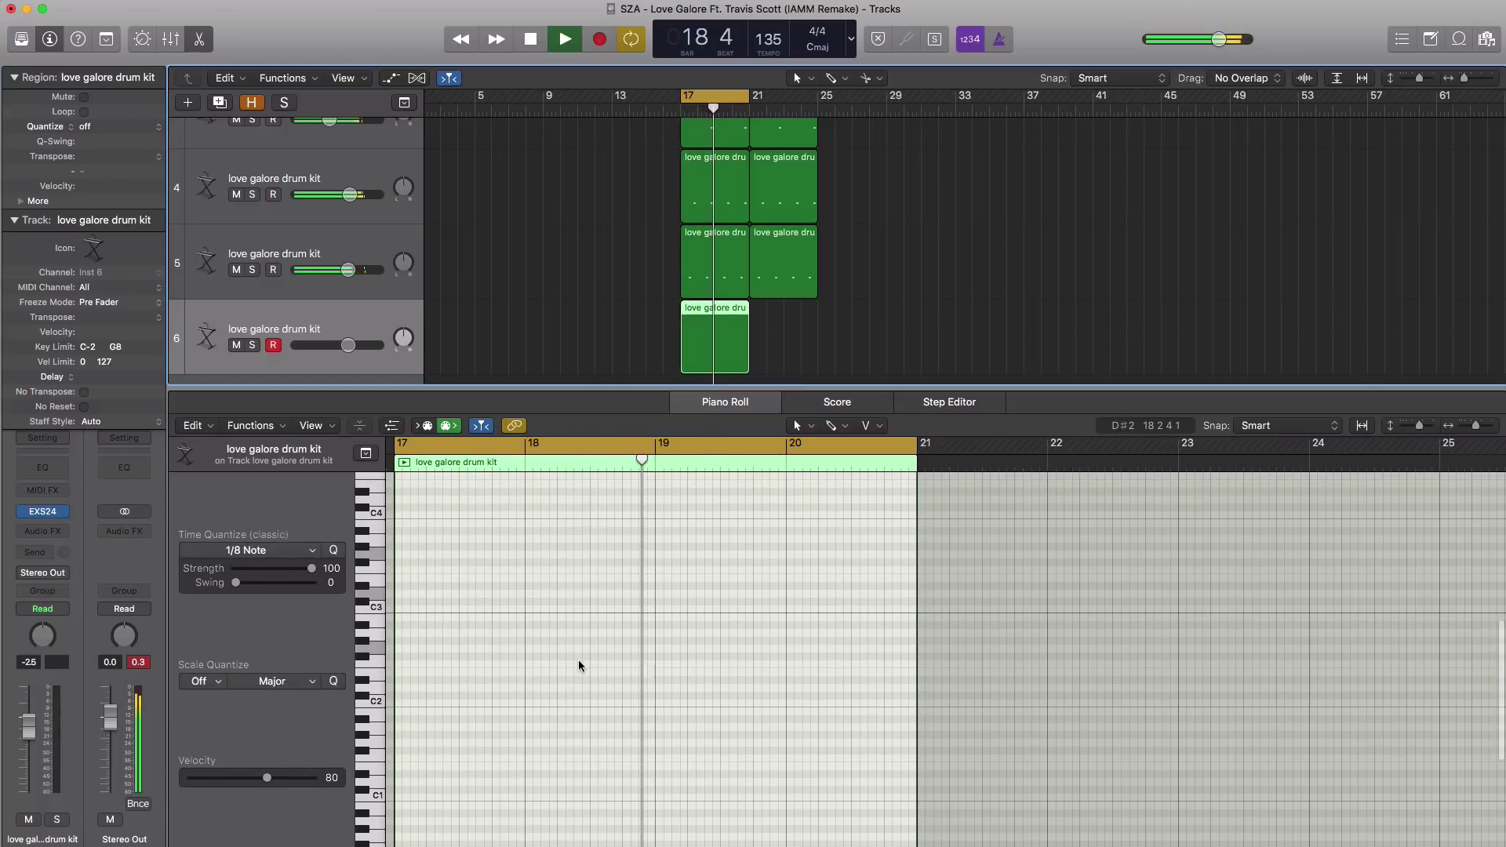
{"action": "key", "text": "space"}
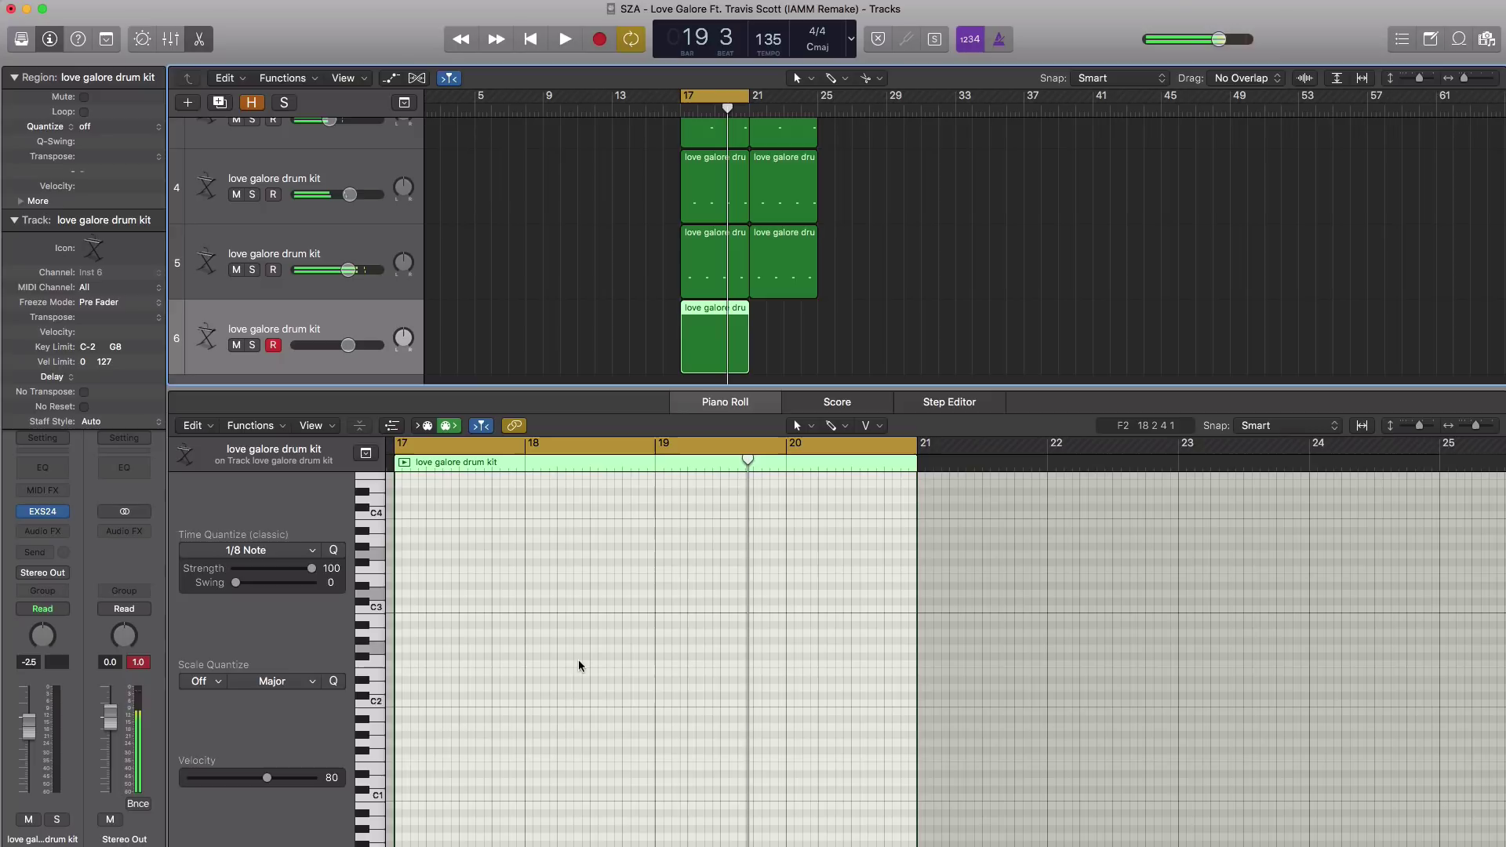
{"action": "left_click", "coordinate": [564, 602], "text": "super"}
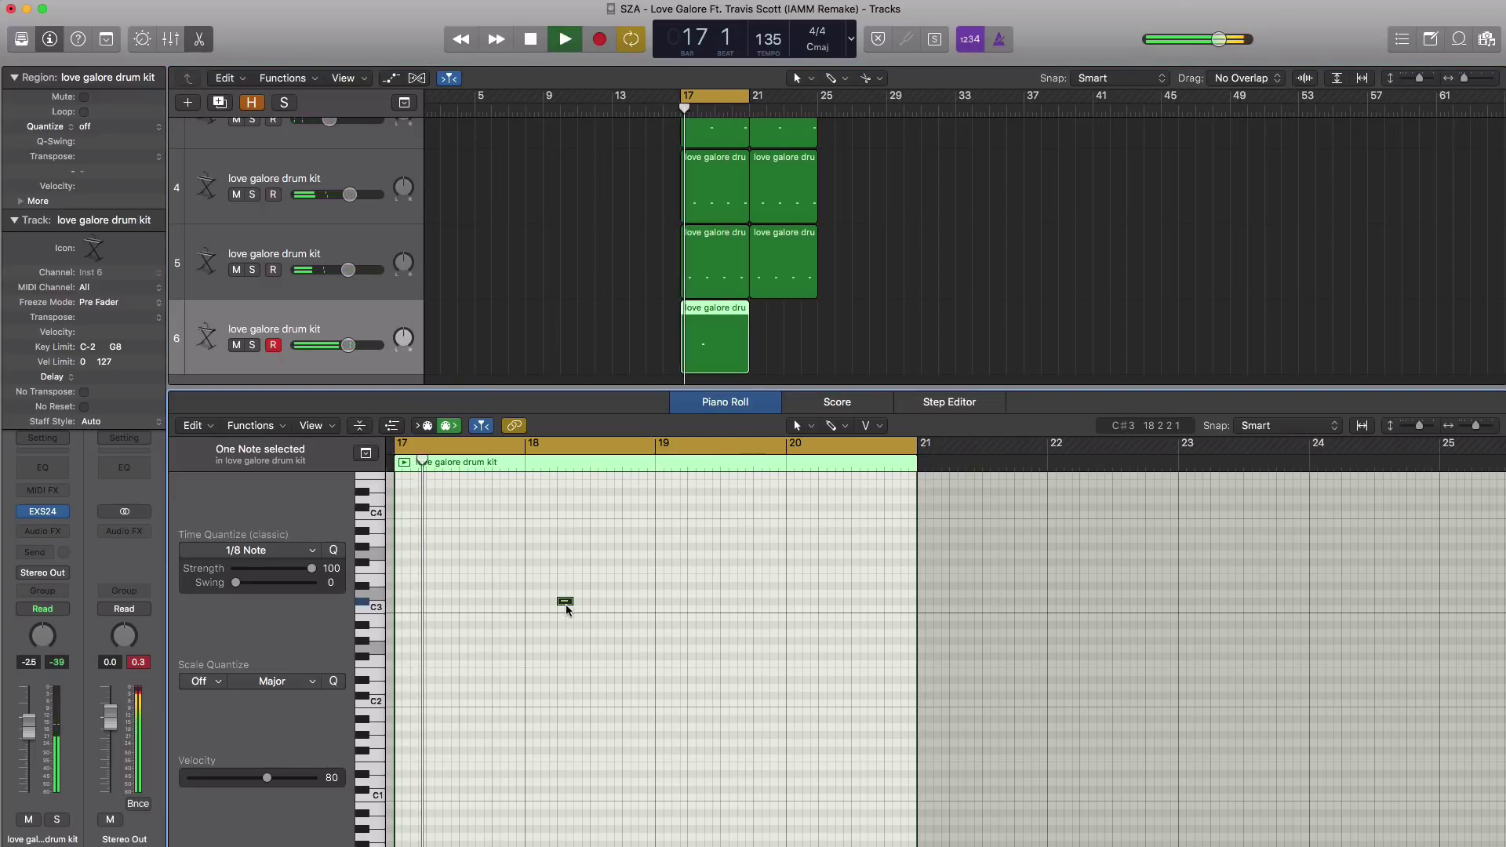
{"action": "left_click_drag", "start_coordinate": [567, 609], "coordinate": [590, 585]}
{"action": "key", "text": "space"}
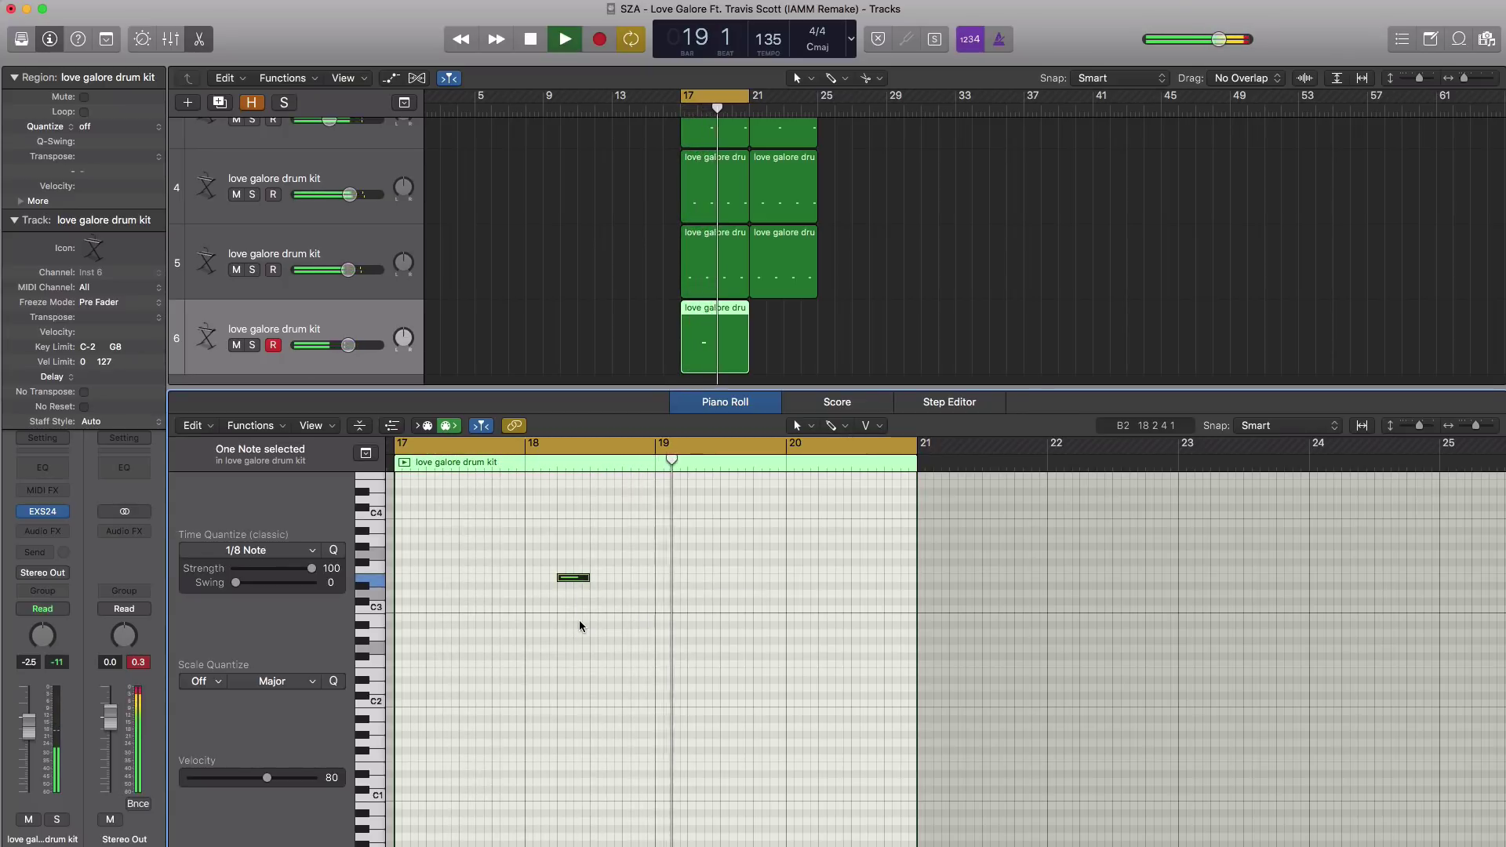
{"action": "left_click", "coordinate": [822, 579]}
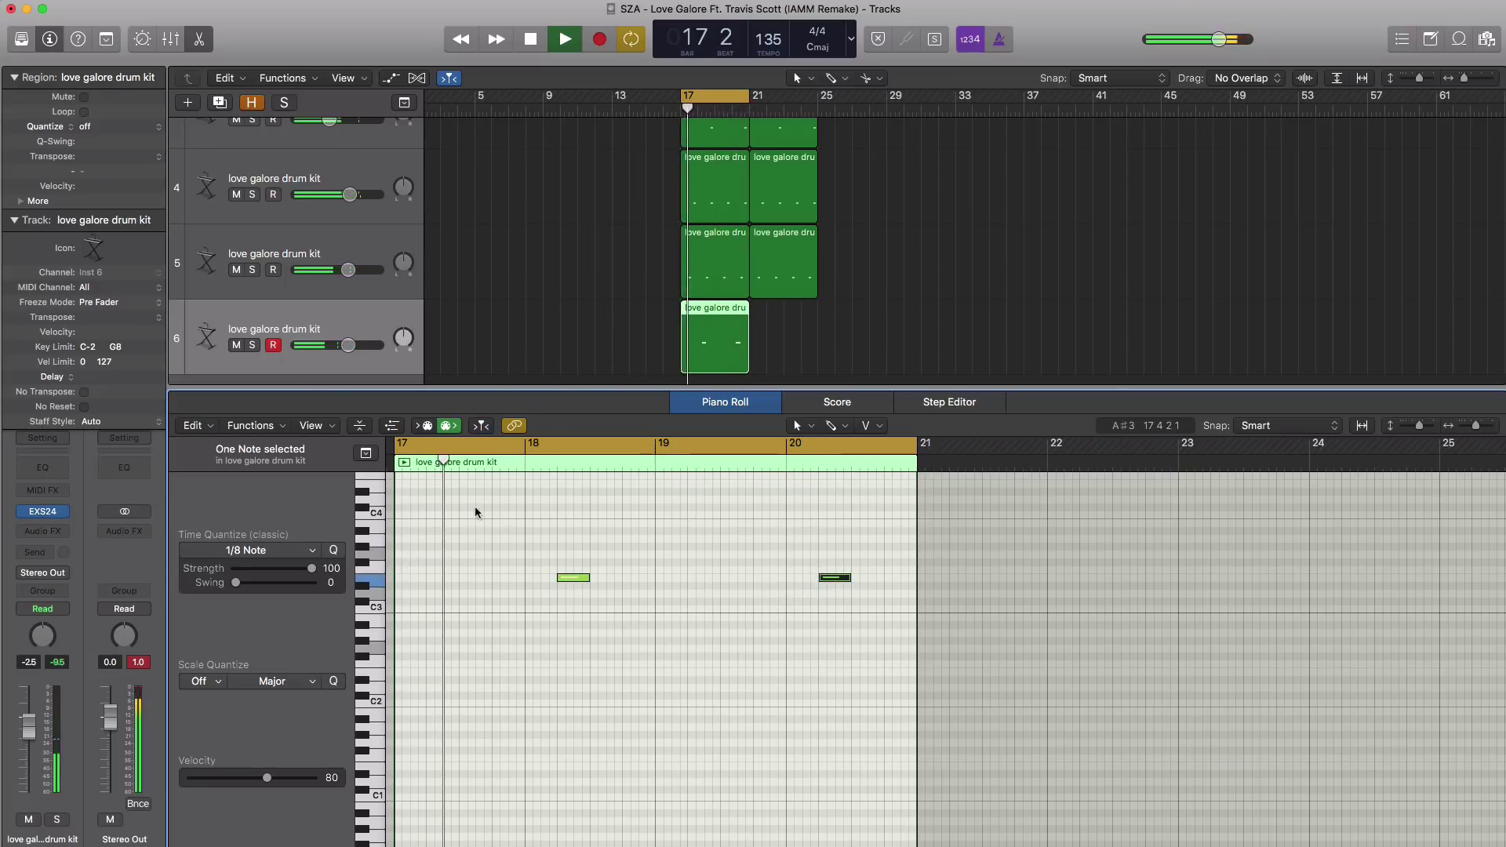
{"action": "left_click_drag", "start_coordinate": [349, 345], "coordinate": [321, 351]}
{"action": "key", "text": "space"}
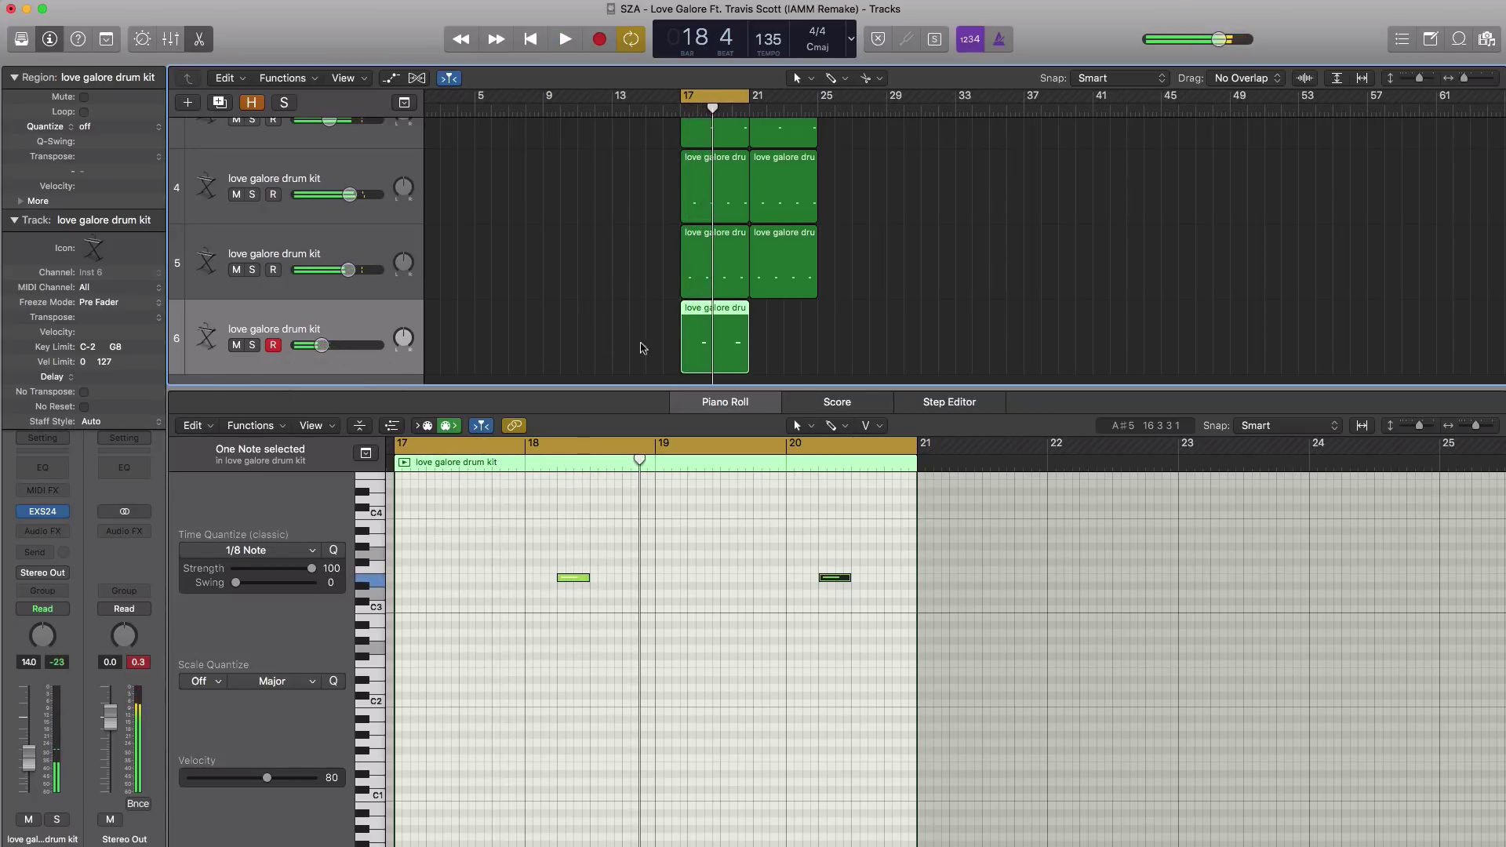
Copy the sixth track's region to bar 21 and all tracks' regions from bars 17 to 25 to bar 25, cycling bars 25 to 33
{"action": "left_click_drag", "start_coordinate": [720, 316], "coordinate": [788, 326]}
{"action": "left_click", "coordinate": [858, 313], "text": "ctrl+alt"}
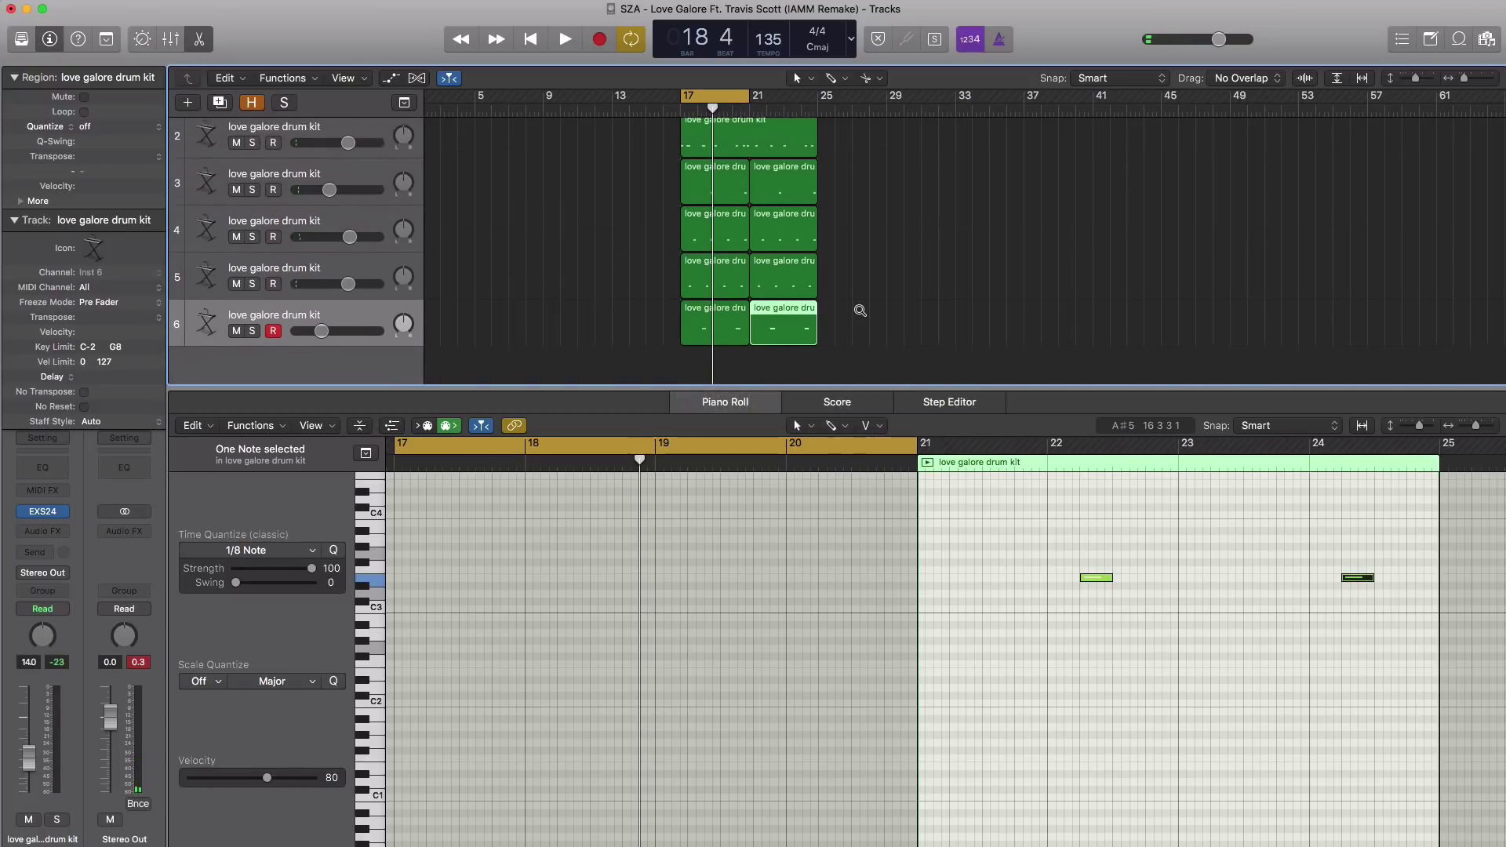
{"action": "left_click_drag", "start_coordinate": [861, 311], "coordinate": [901, 102]}
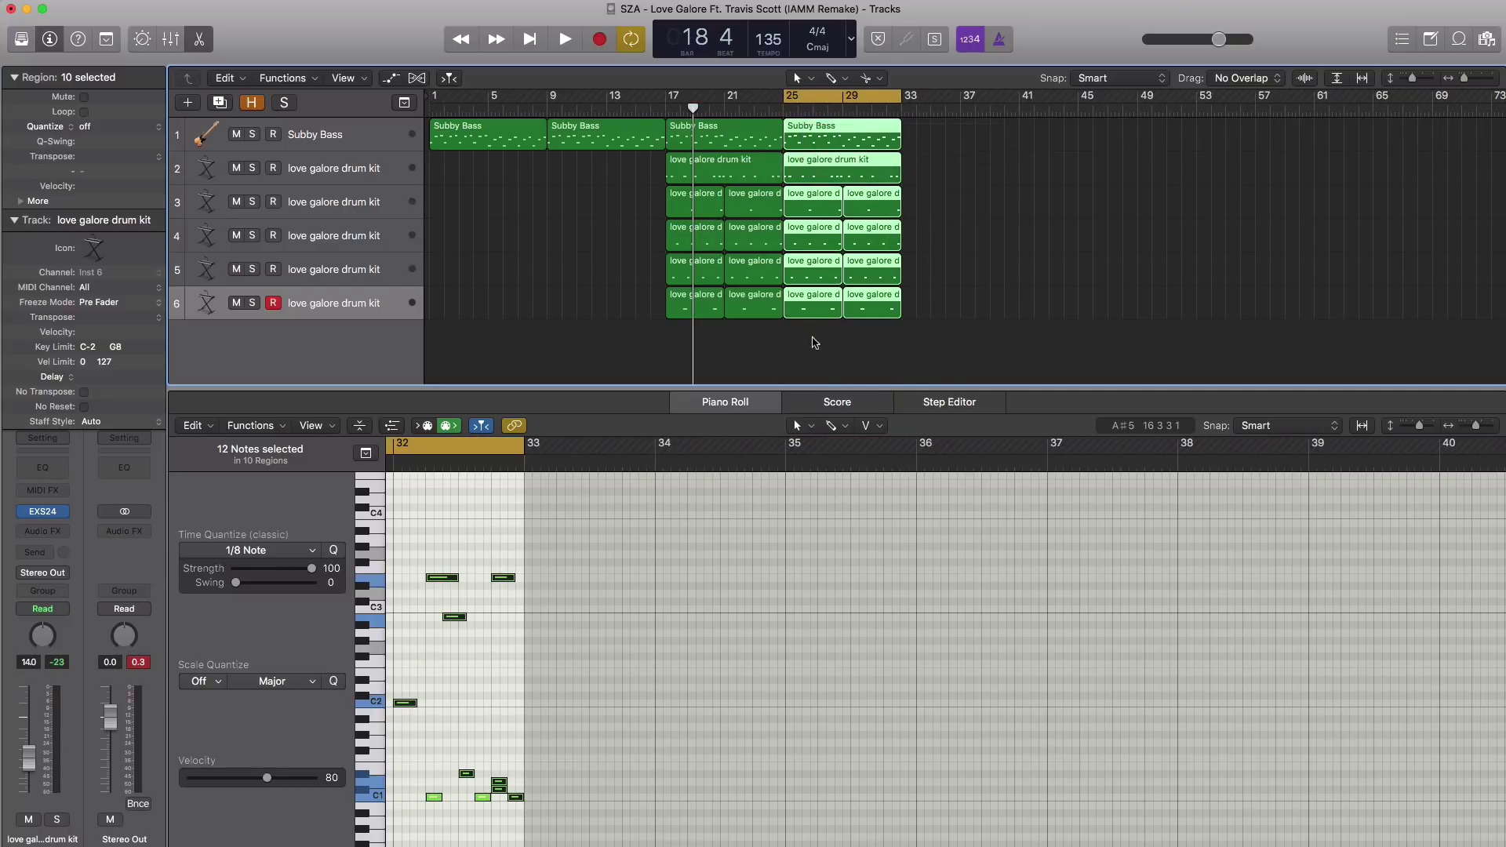
Add quarter-note C3 notes an eighth after beat 1 of bars 25 and 27 in the sixth track's region and play it
{"action": "left_click", "coordinate": [824, 302]}
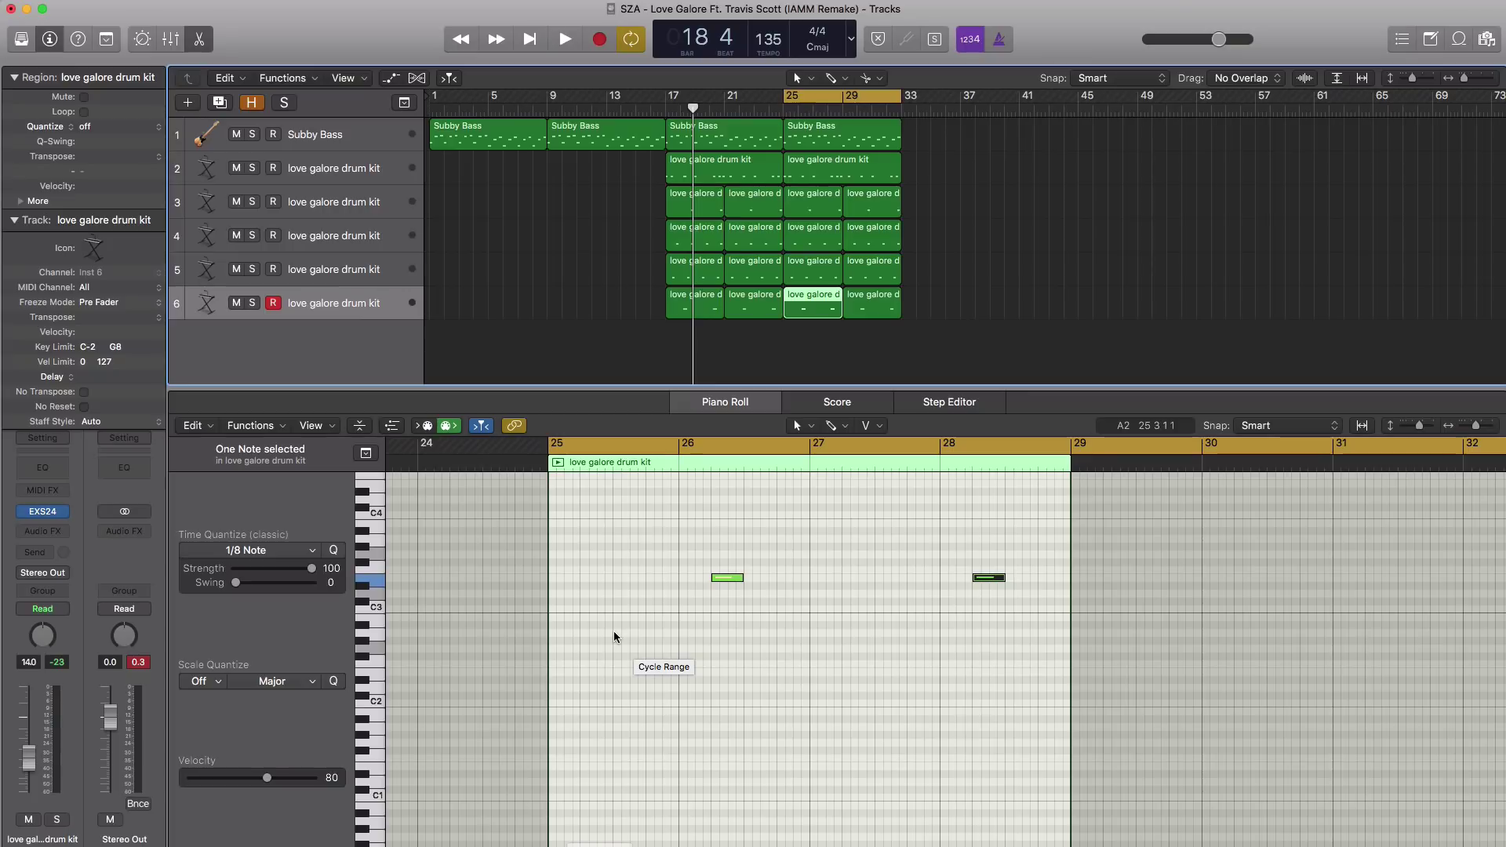
{"action": "left_click", "coordinate": [569, 610], "text": "super"}
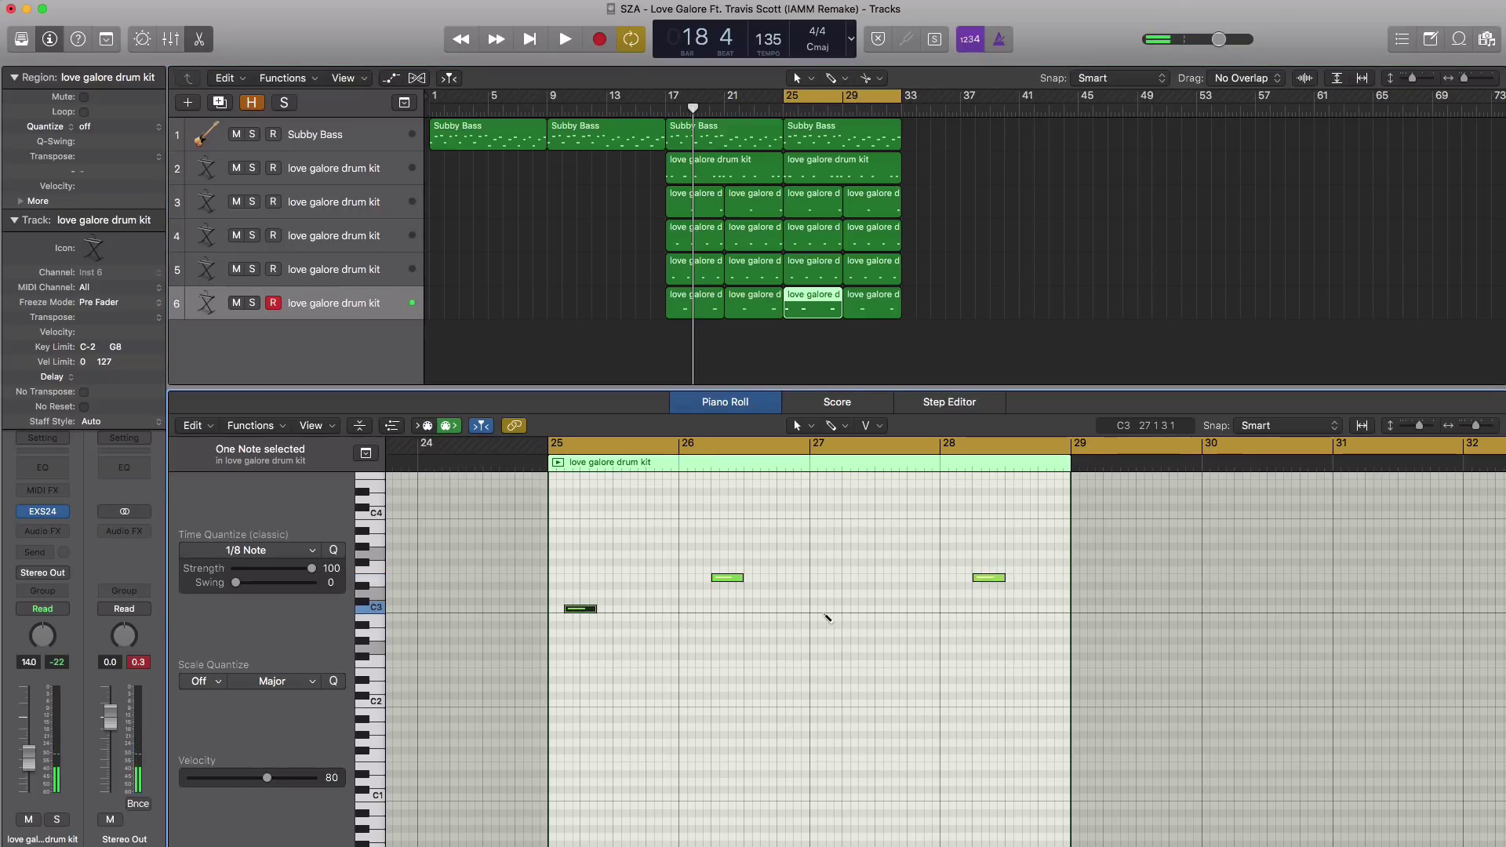
{"action": "key", "text": "space"}
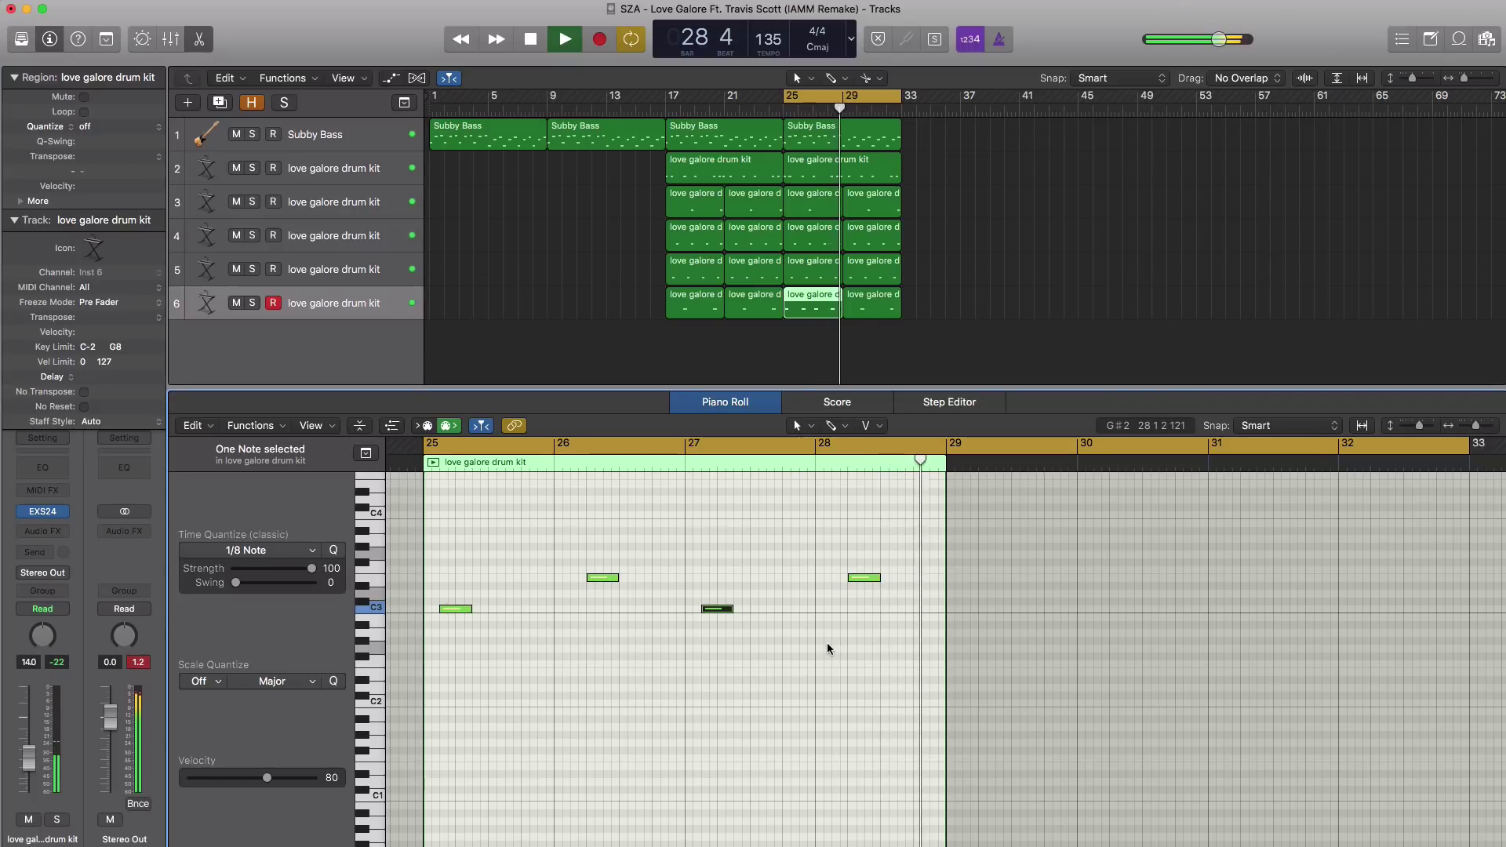
{"action": "key", "text": "space"}
Replace the sixth track's region at bar 29 with a copy of its region at bar 25
{"action": "left_click", "coordinate": [883, 313]}
{"action": "key", "text": "Delete"}
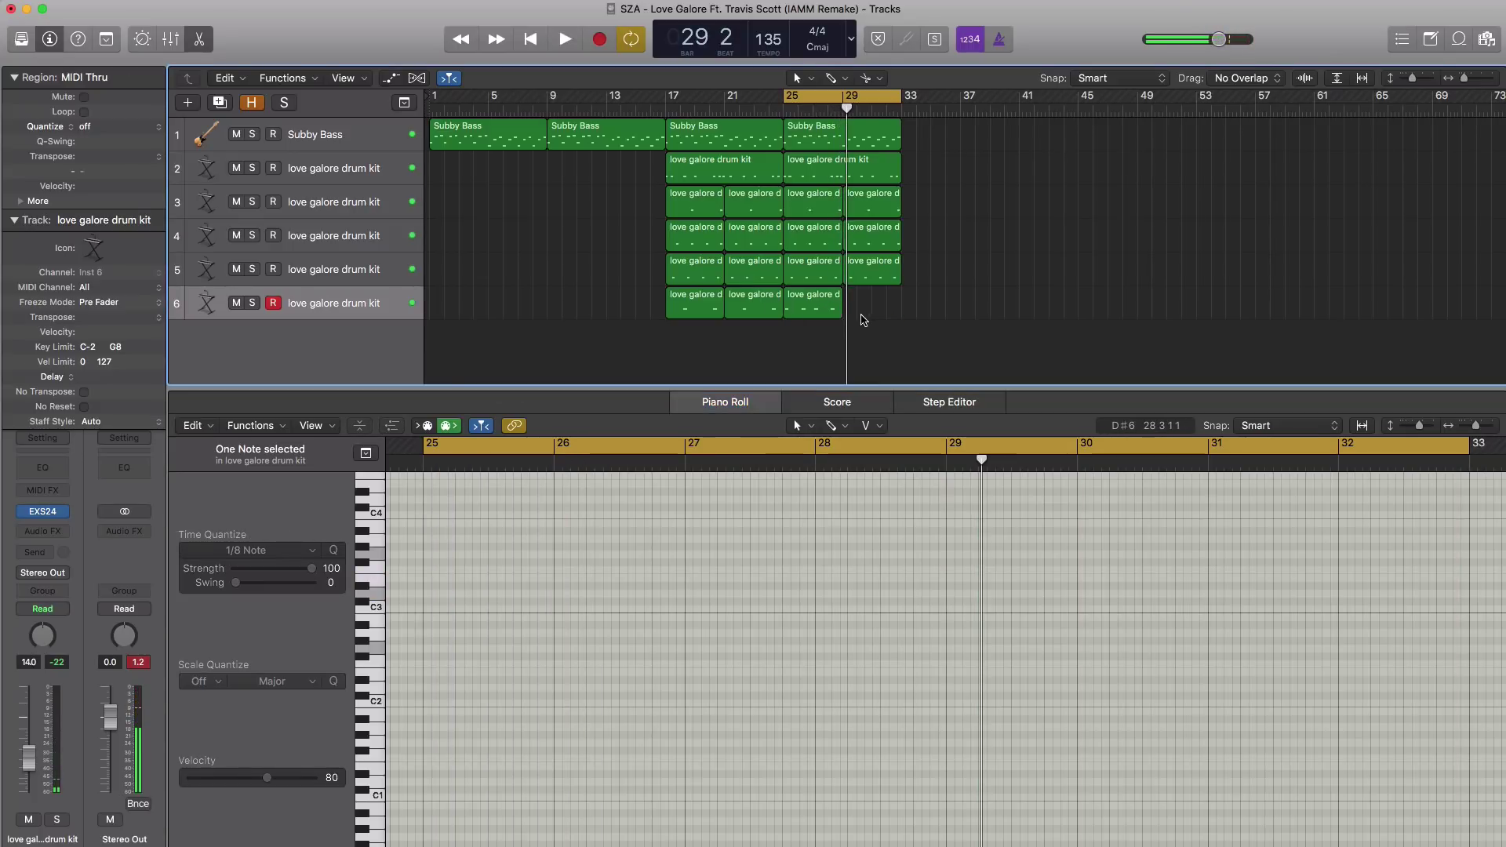
{"action": "left_click", "coordinate": [816, 311]}
{"action": "left_click_drag", "start_coordinate": [812, 314], "coordinate": [877, 318]}
Play the cycle and lower the sixth track's volume to -16.6 dB
{"action": "key", "text": "space"}
{"action": "key", "text": "super+Down"}
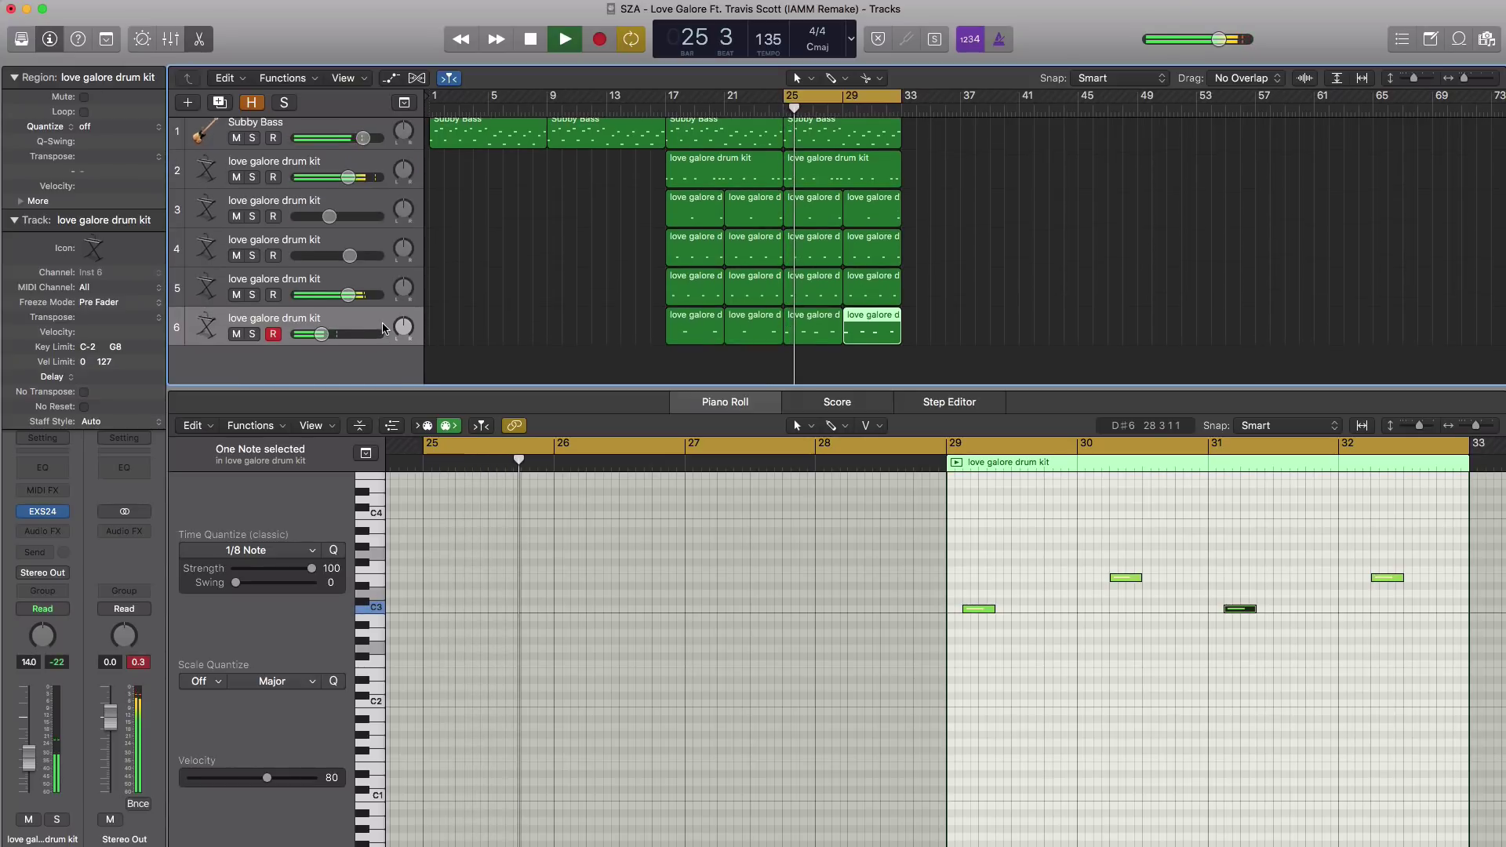
{"action": "left_click_drag", "start_coordinate": [317, 334], "coordinate": [316, 334]}
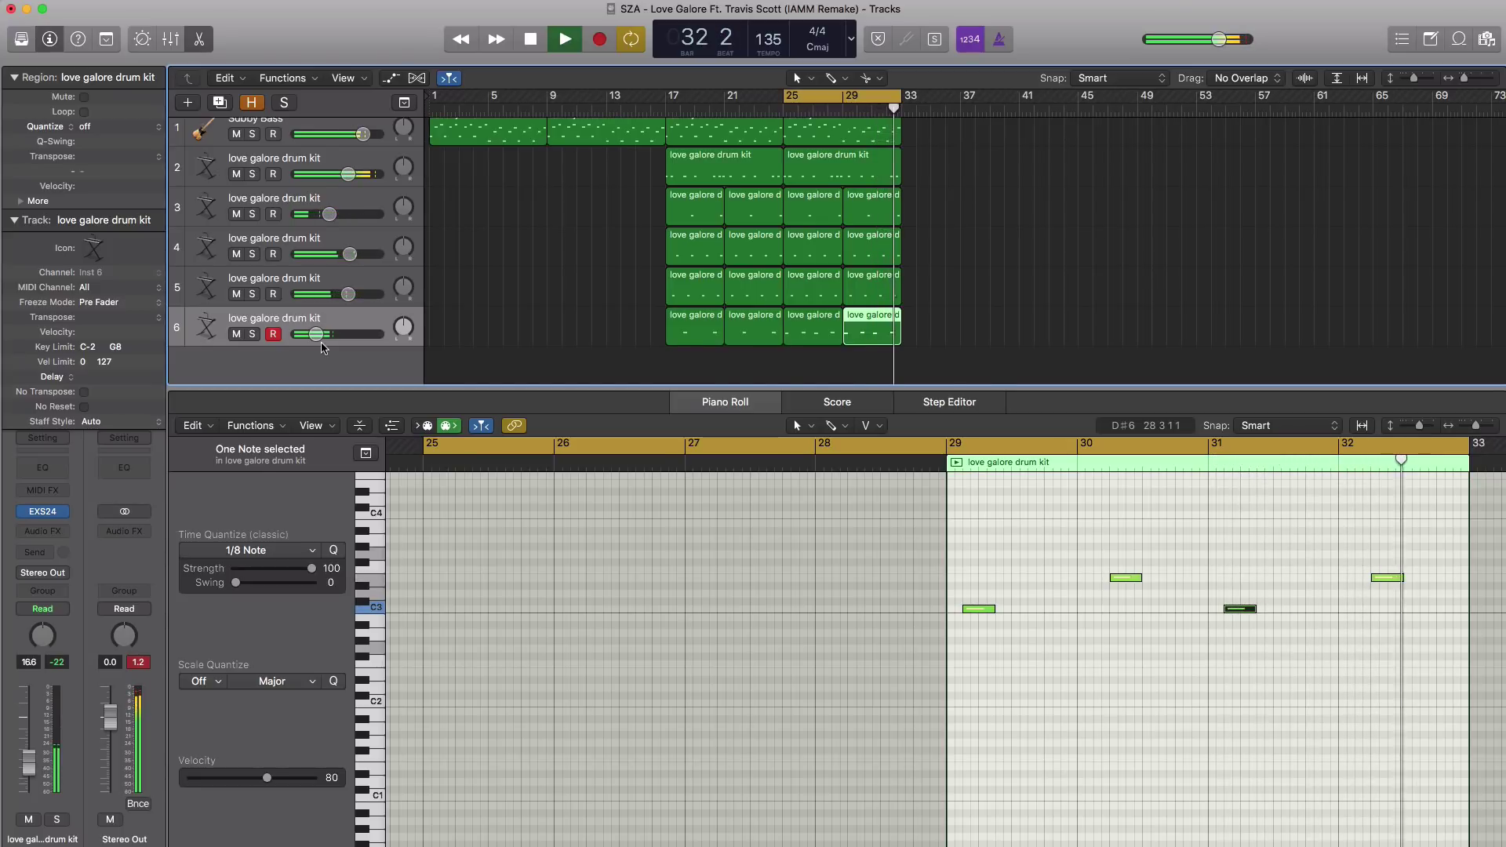
{"action": "key", "text": "space"}
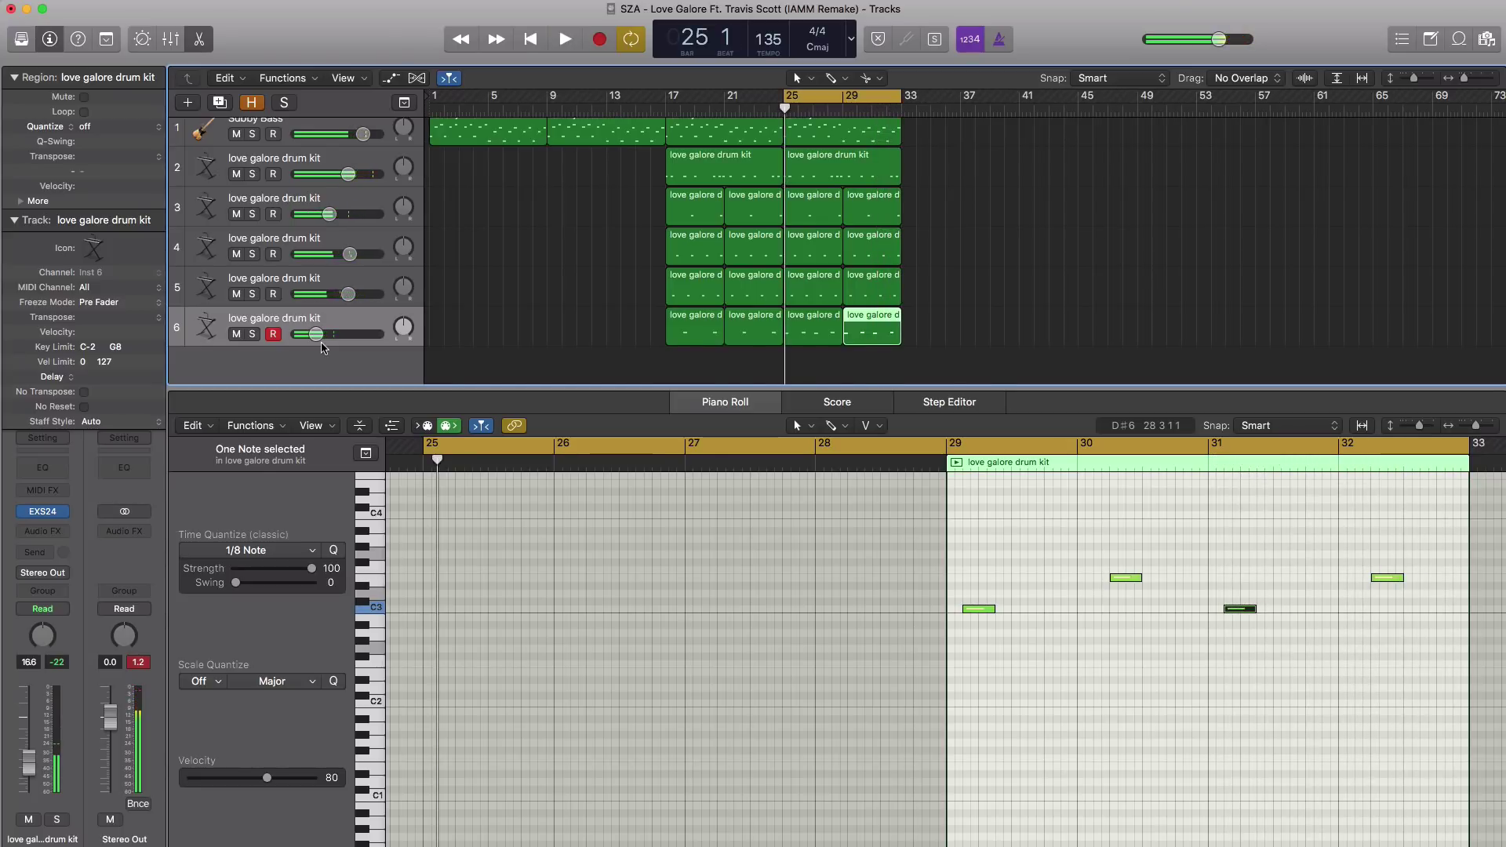
Add a seventh love galore drum kit track and create an empty region on it over bars 25 to 33
{"action": "left_click", "coordinate": [226, 105]}
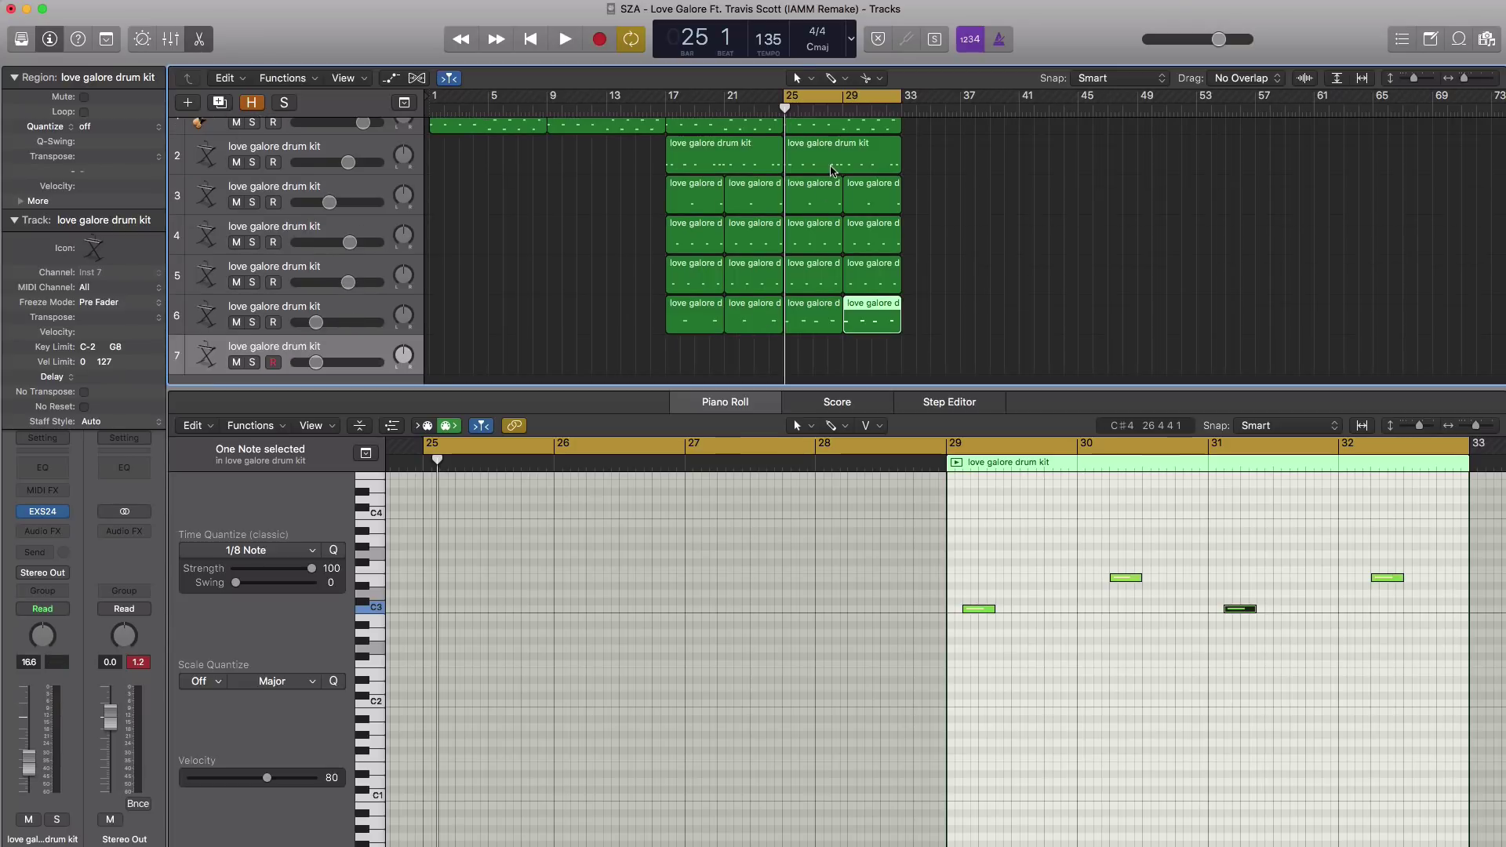
{"action": "left_click", "coordinate": [790, 353]}
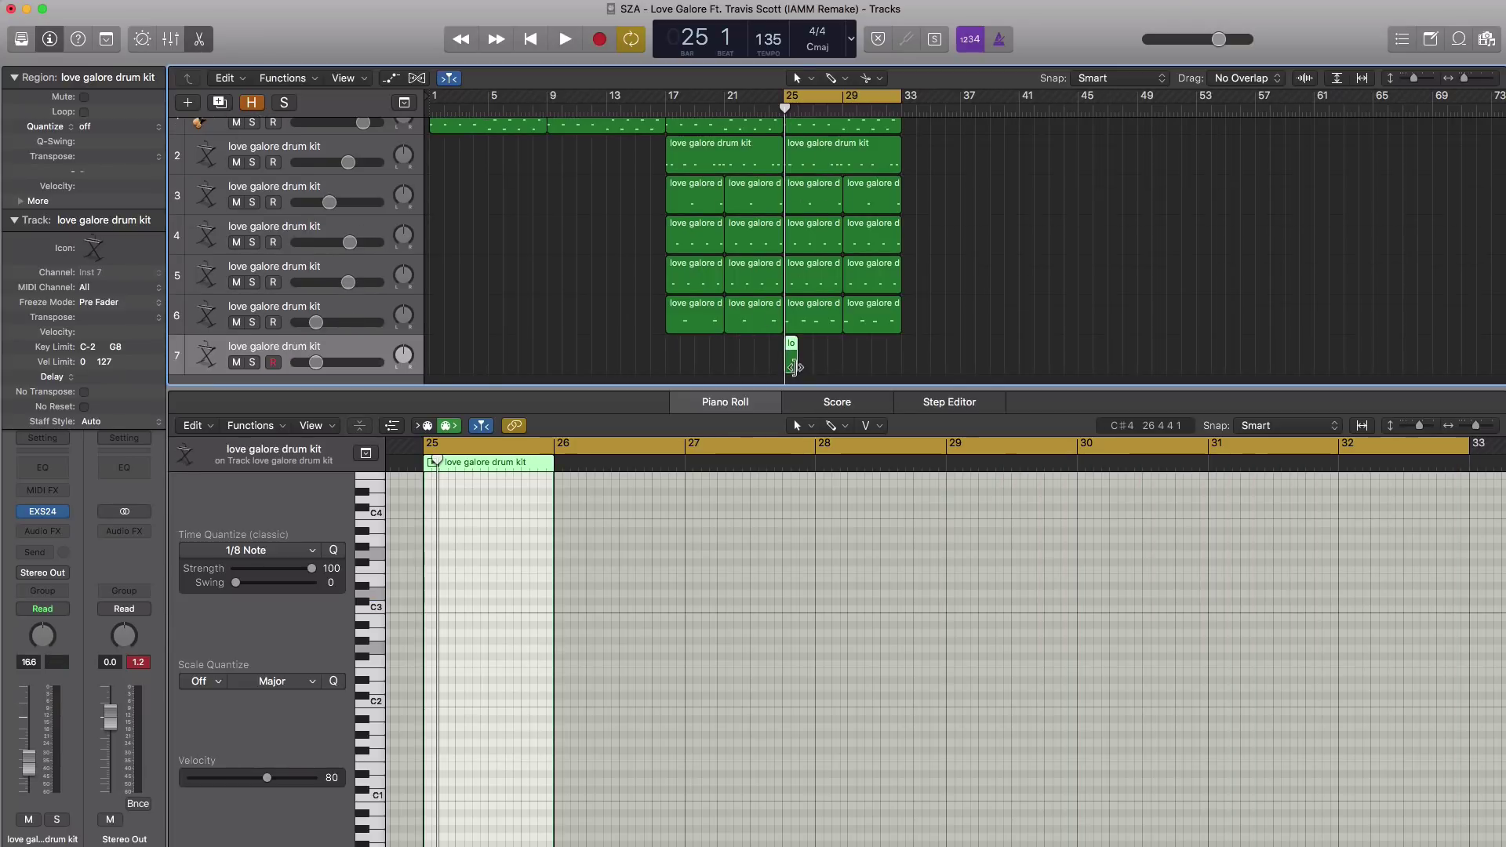
{"action": "left_click_drag", "start_coordinate": [793, 366], "coordinate": [899, 364]}
Use the Brush Tool to paint continuous C2 eighth notes over bars 25 to 29 in the seventh track's region
{"action": "key", "text": "e"}
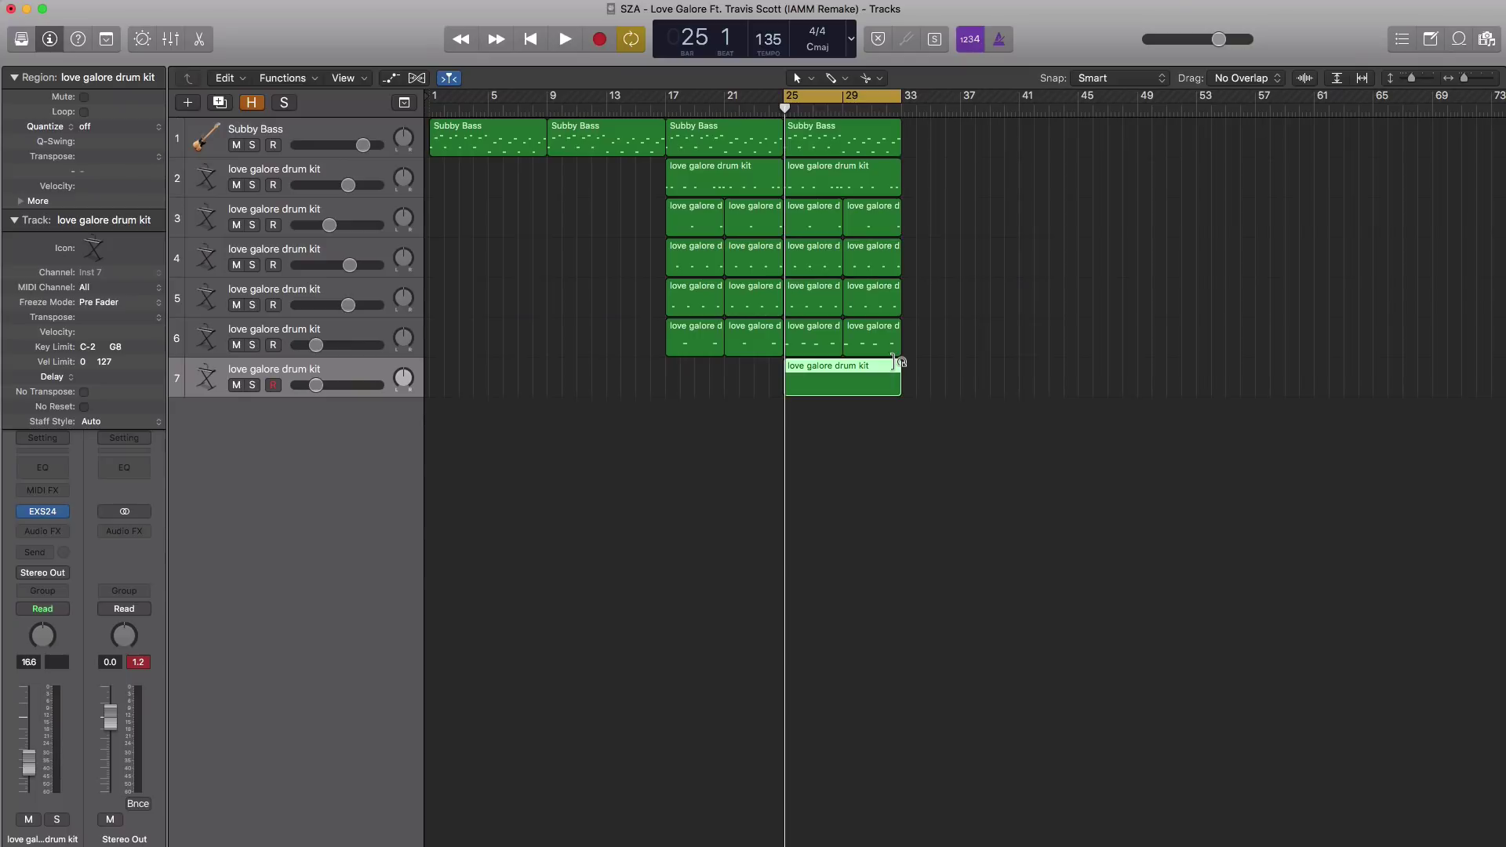
{"action": "double_click", "coordinate": [830, 386]}
{"action": "left_click", "coordinate": [836, 431]}
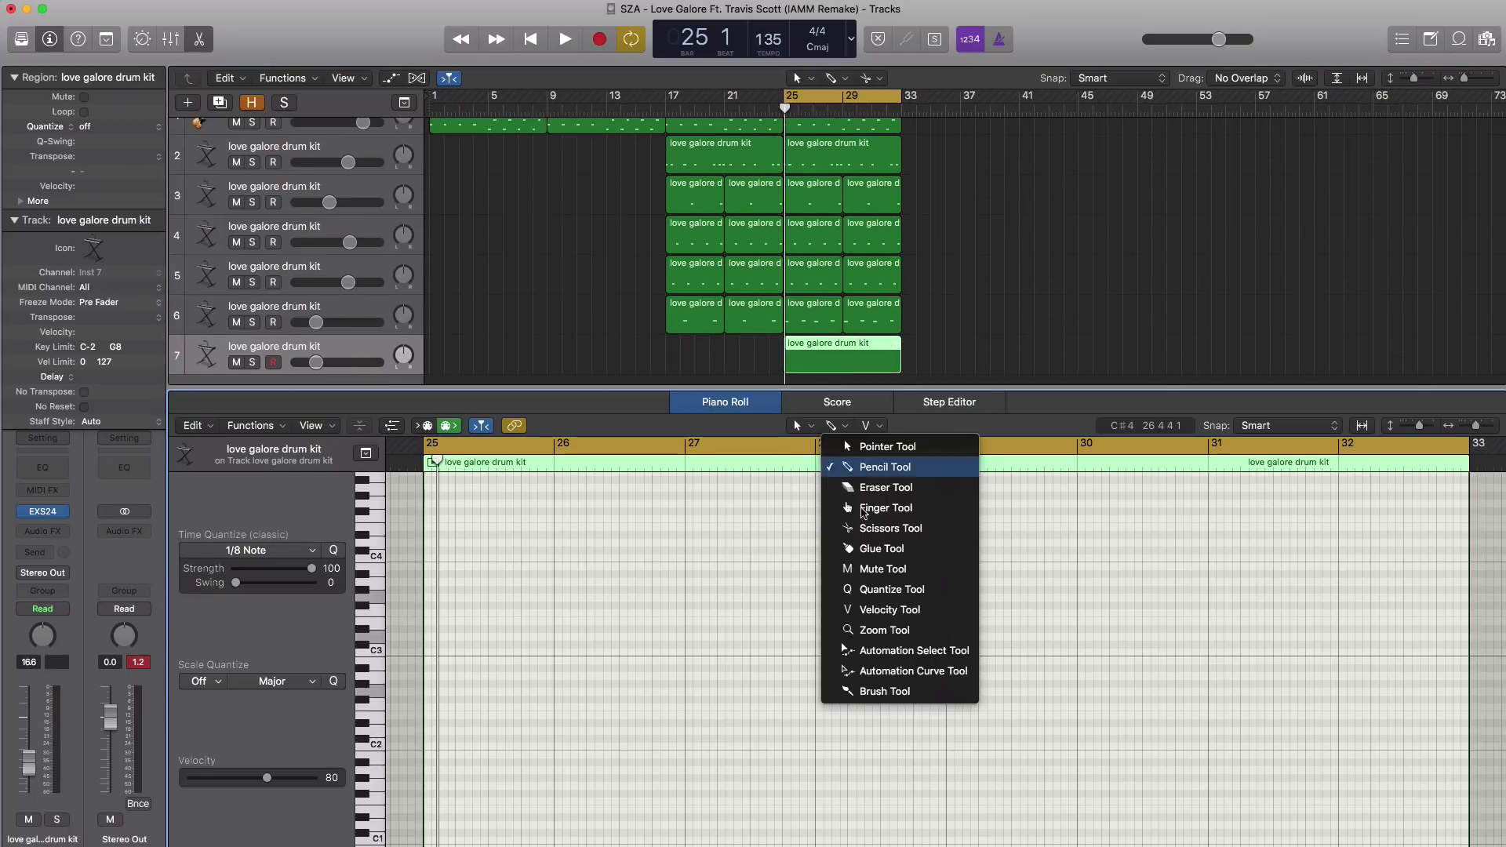
{"action": "left_click", "coordinate": [863, 693]}
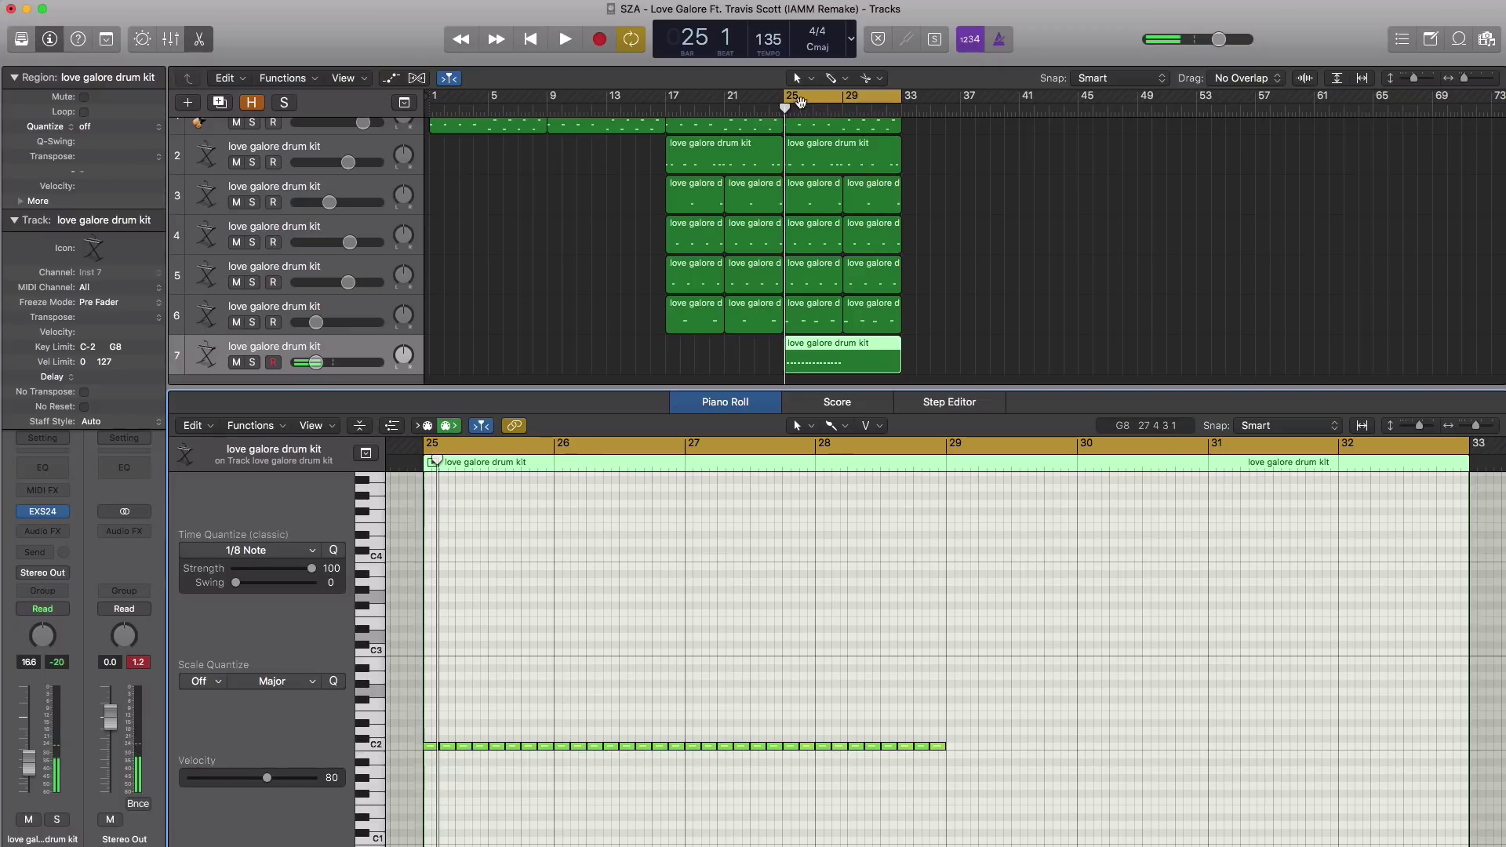
Shorten the cycle range to bars 25 to 29 and play back the new C2 pattern
{"action": "left_click_drag", "start_coordinate": [800, 100], "coordinate": [844, 102]}
{"action": "key", "text": "space"}
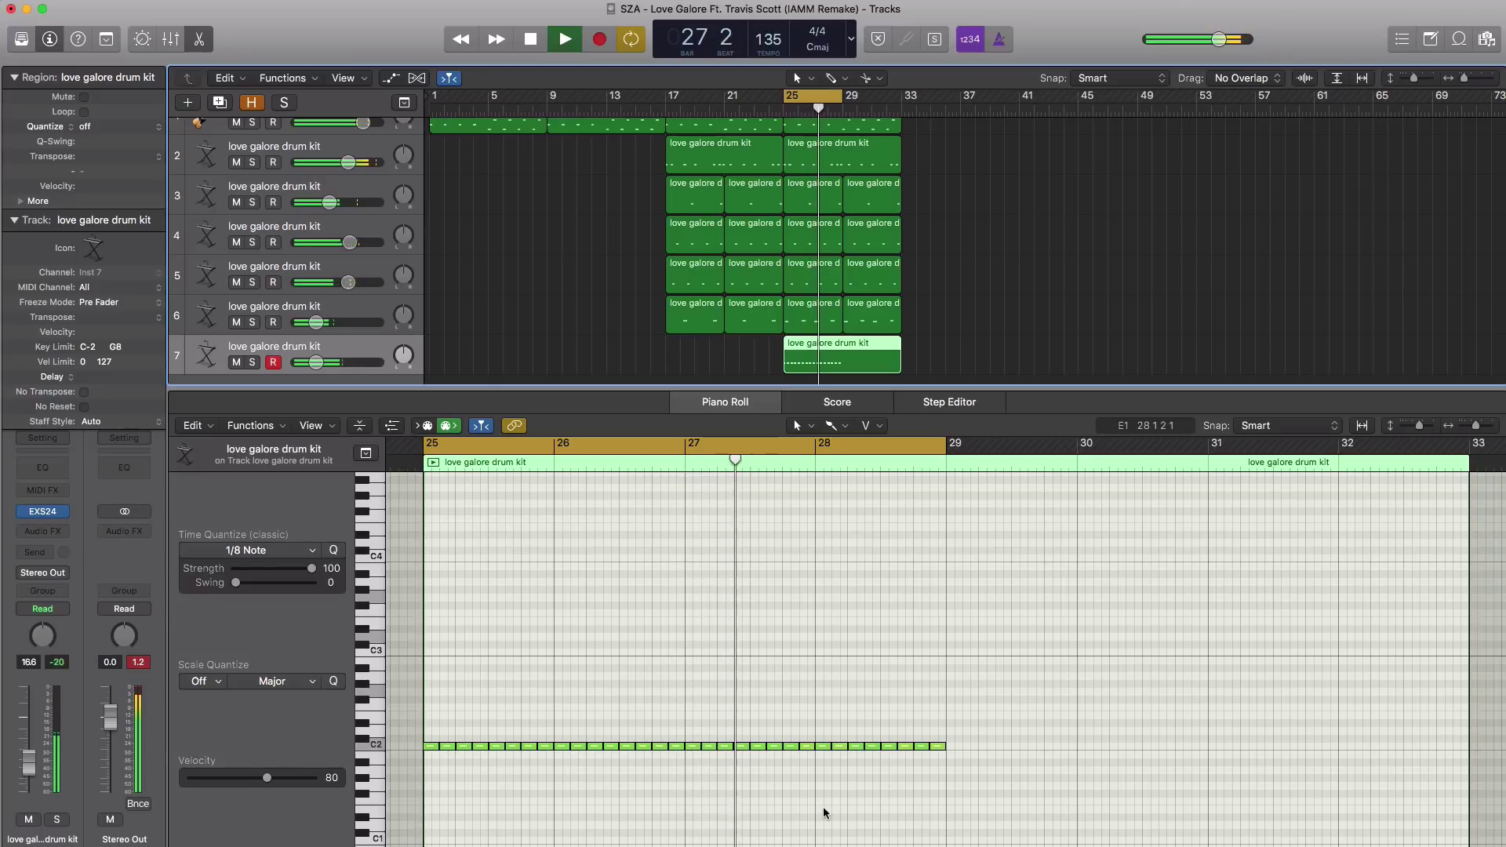
{"action": "key", "text": "Return"}
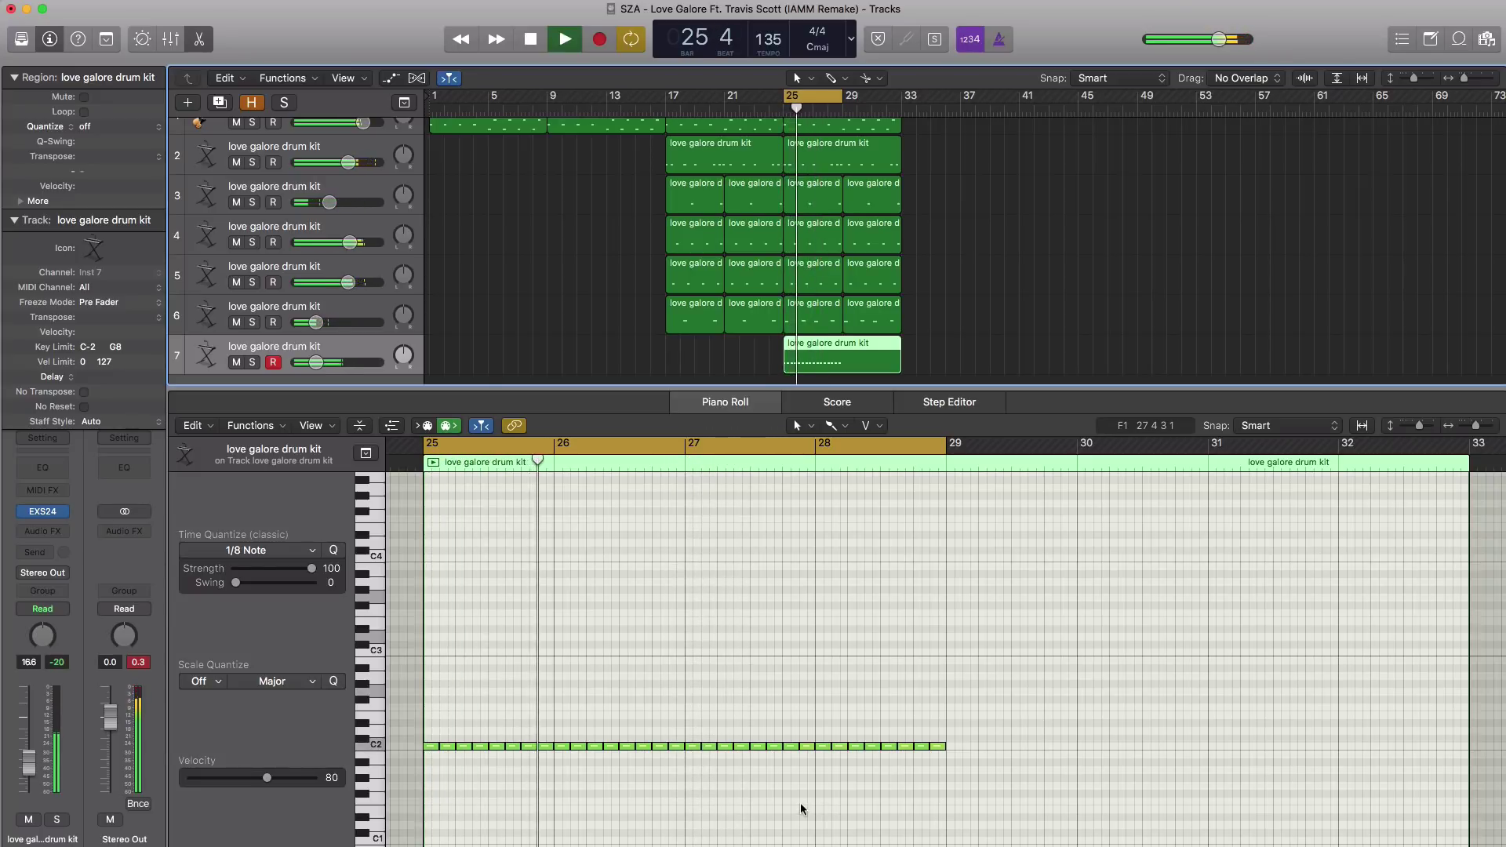
{"action": "key", "text": "space"}
Replace the C2 eighth note on the second half of bar 26 beat 2 with two 1/32 notes and a 1/16 note, using 1/32 quantize
{"action": "left_click", "coordinate": [611, 747]}
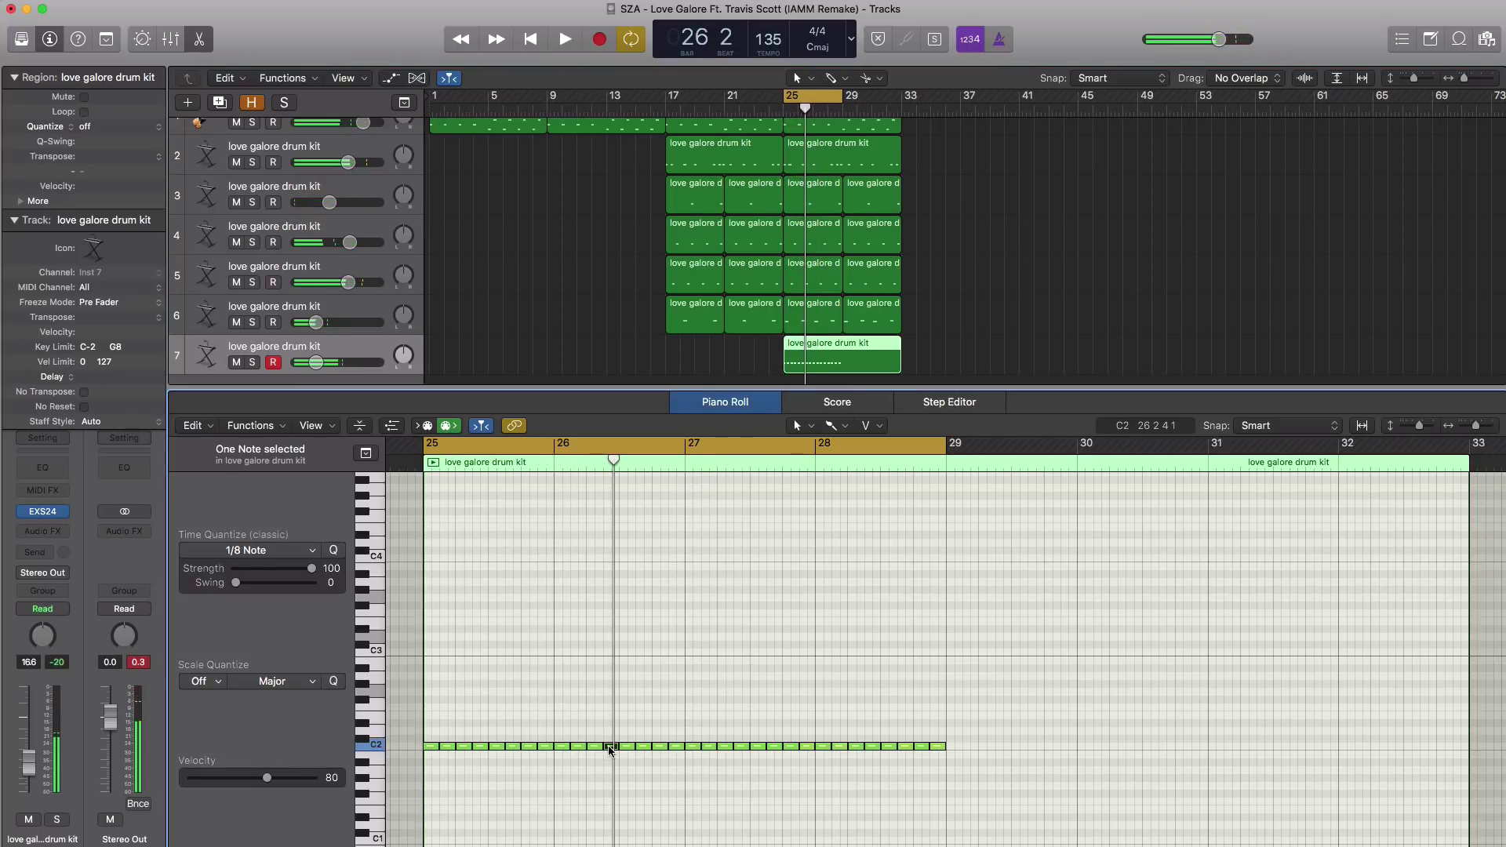
{"action": "scroll", "coordinate": [611, 749], "scroll_direction": "up", "scroll_amount": 5}
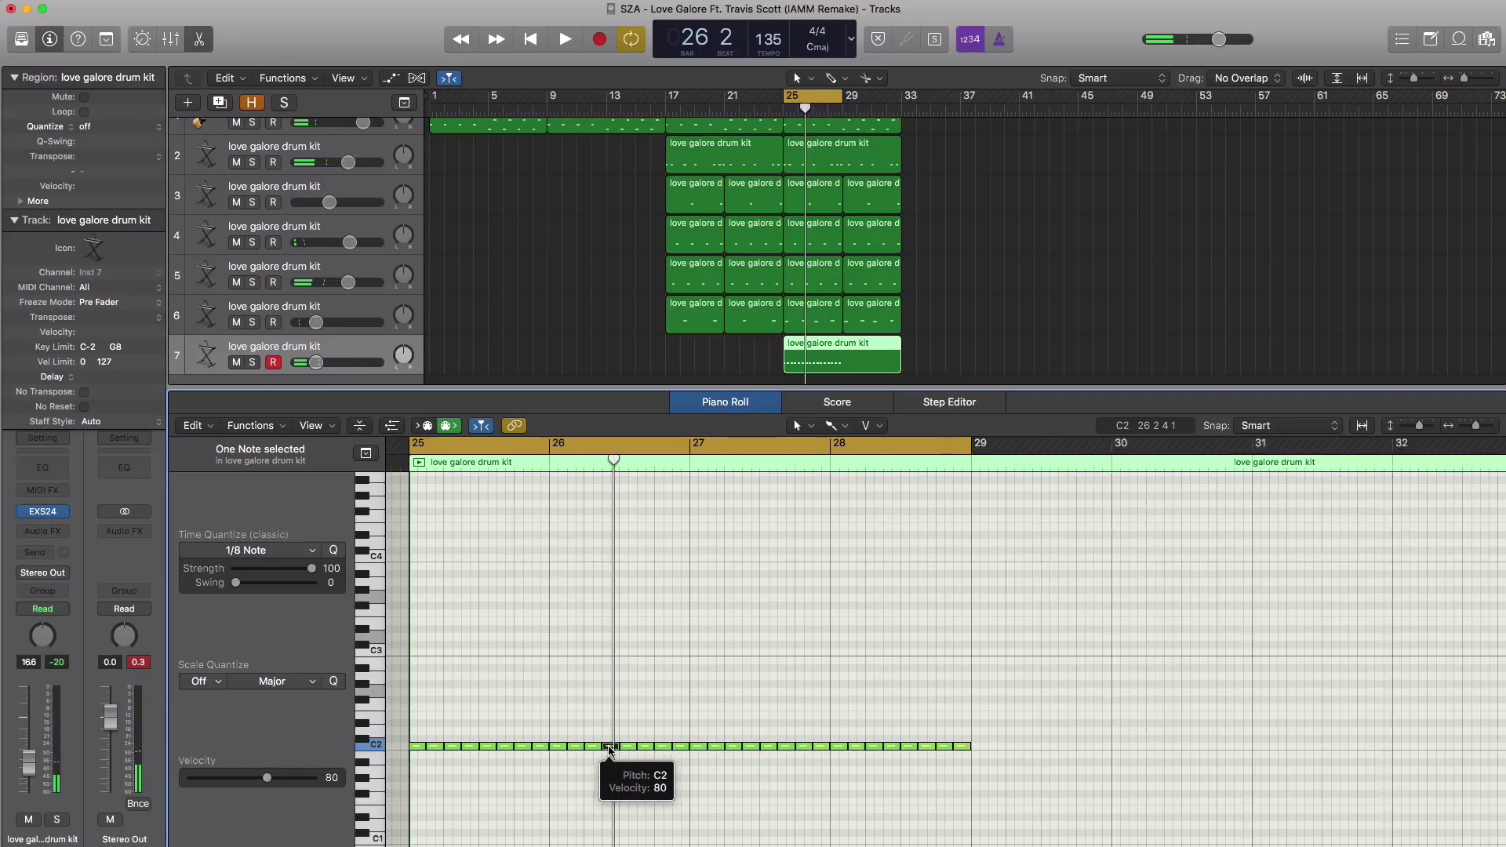
{"action": "scroll", "coordinate": [610, 747], "scroll_direction": "up", "scroll_amount": 2}
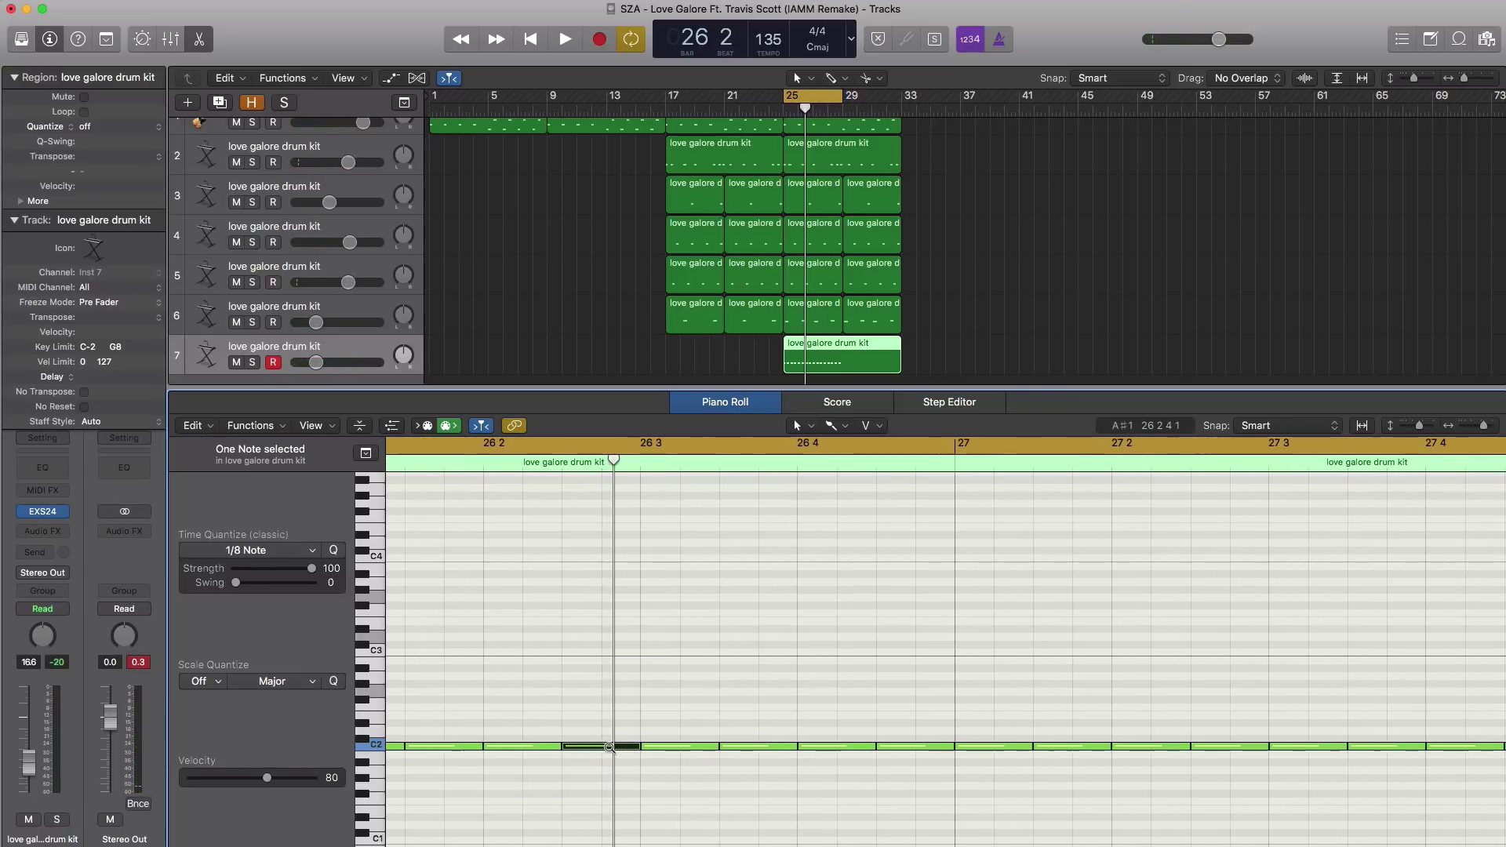
{"action": "left_click_drag", "start_coordinate": [568, 746], "coordinate": [603, 746]}
{"action": "left_click", "coordinate": [272, 554]}
{"action": "left_click", "coordinate": [243, 666]}
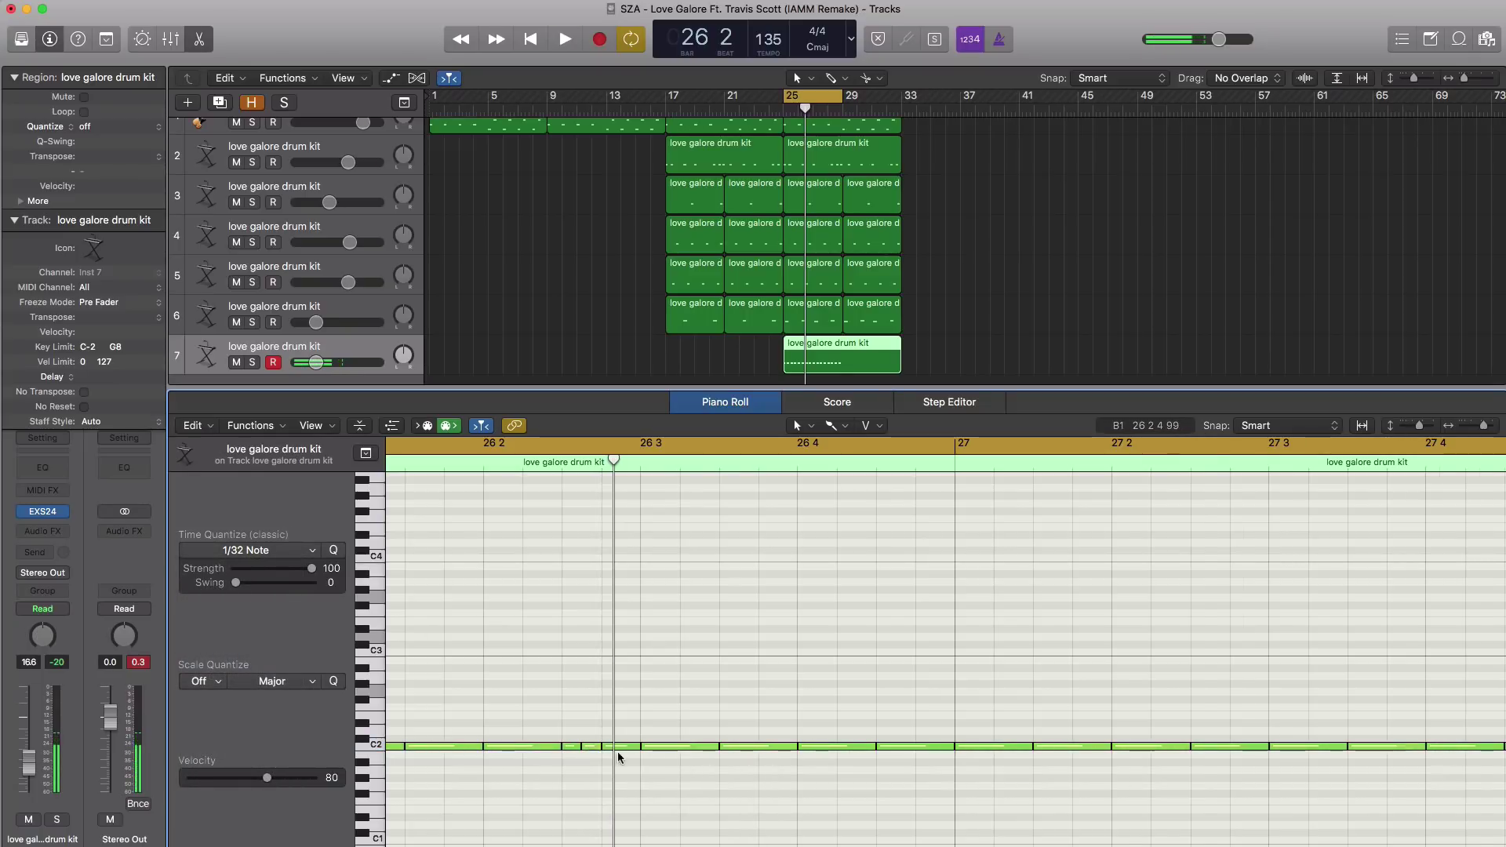
{"action": "key", "text": "space"}
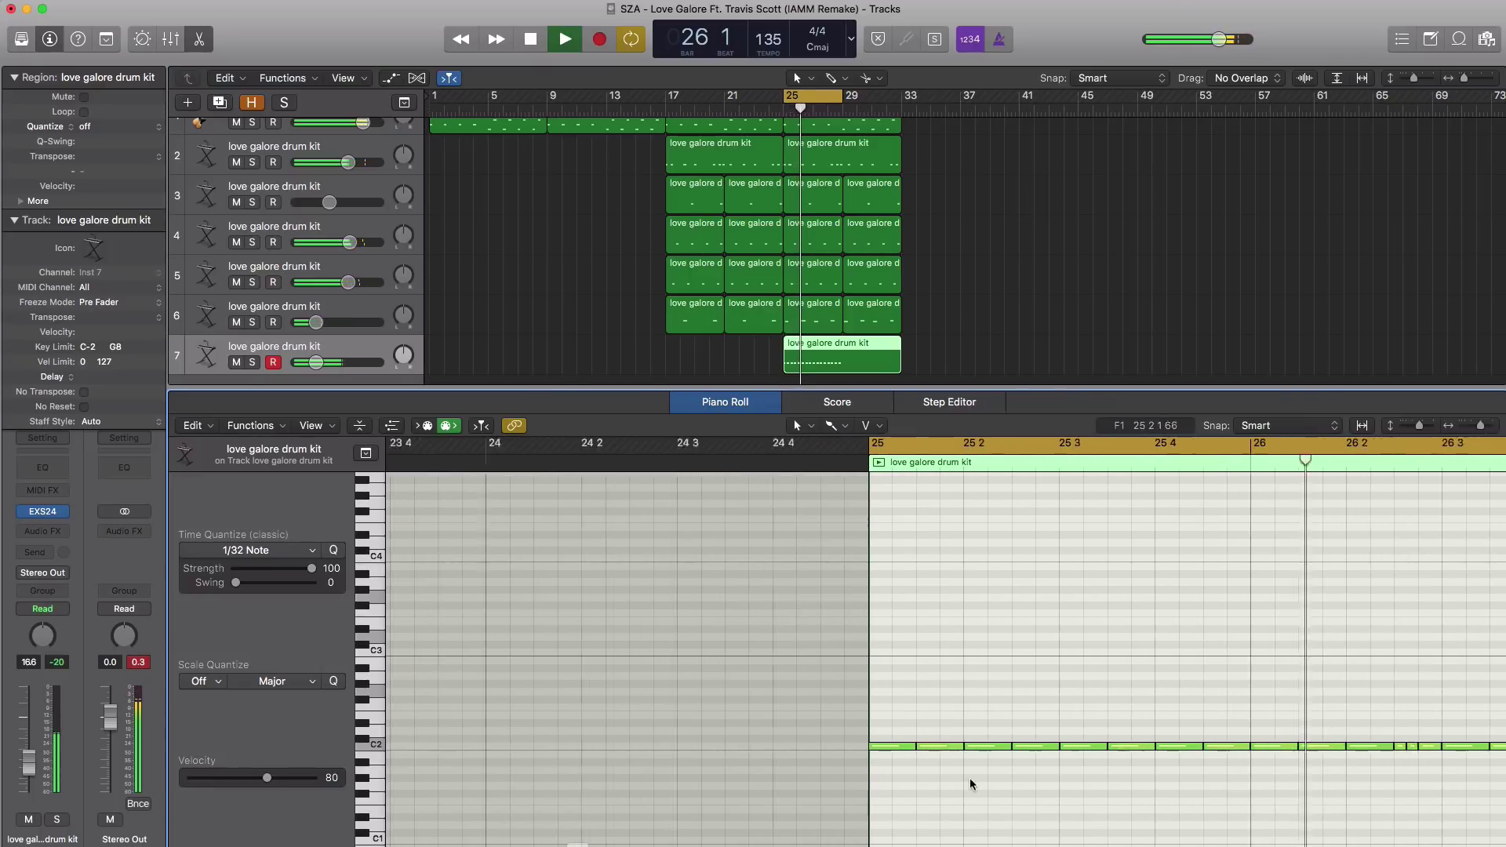
{"action": "left_click", "coordinate": [971, 782], "text": "ctrl+alt"}
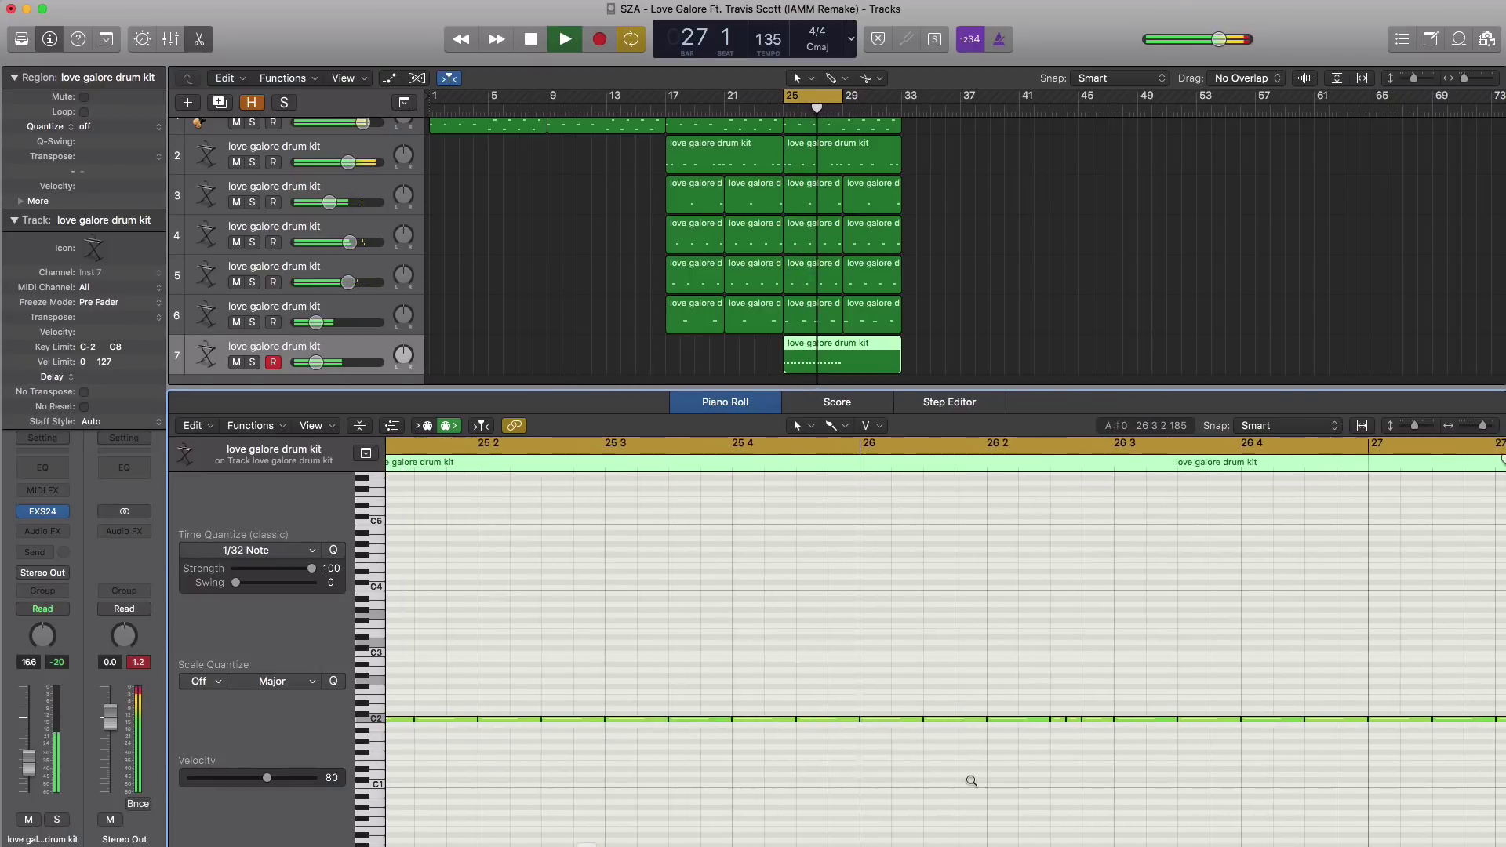
Play back the seventh track's edited C2 pattern within the cycle over bars 25 to 29
{"action": "left_click", "coordinate": [971, 781], "text": "ctrl+alt"}
{"action": "key", "text": "space"}
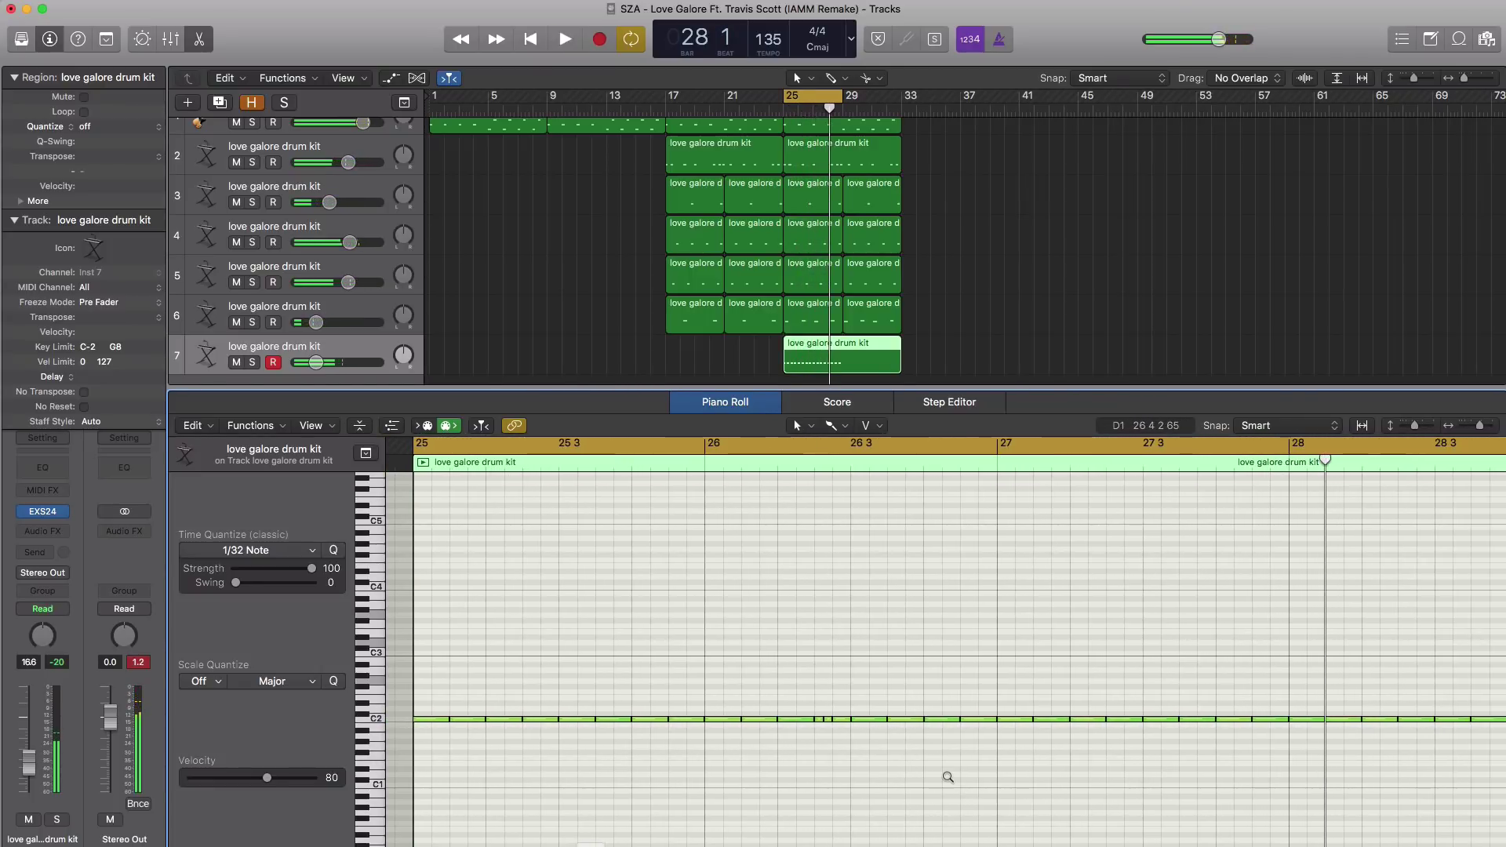
{"action": "left_click", "coordinate": [947, 777], "text": "ctrl+alt"}
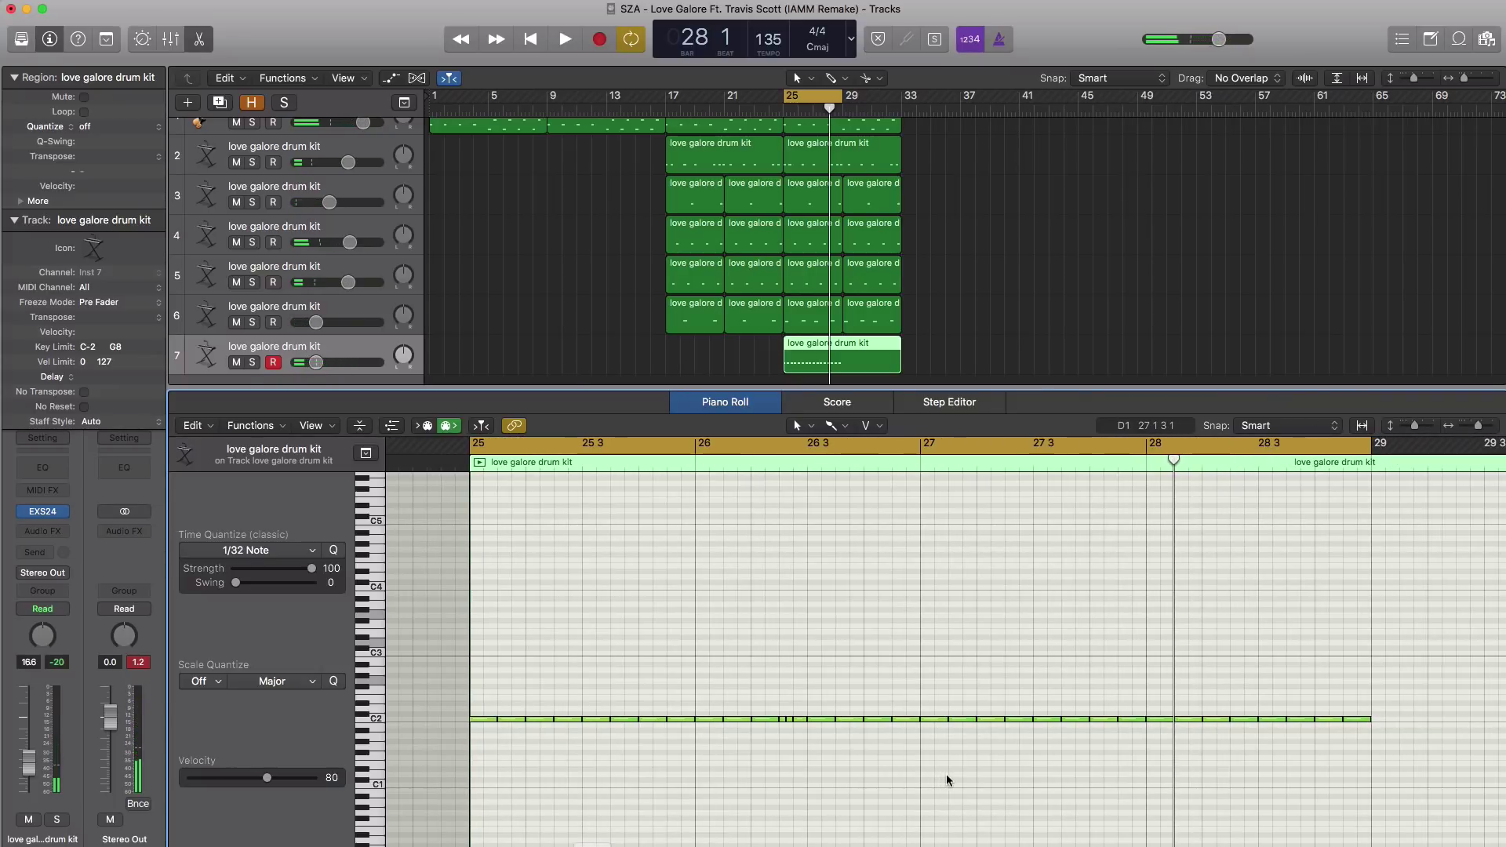
{"action": "key", "text": "space"}
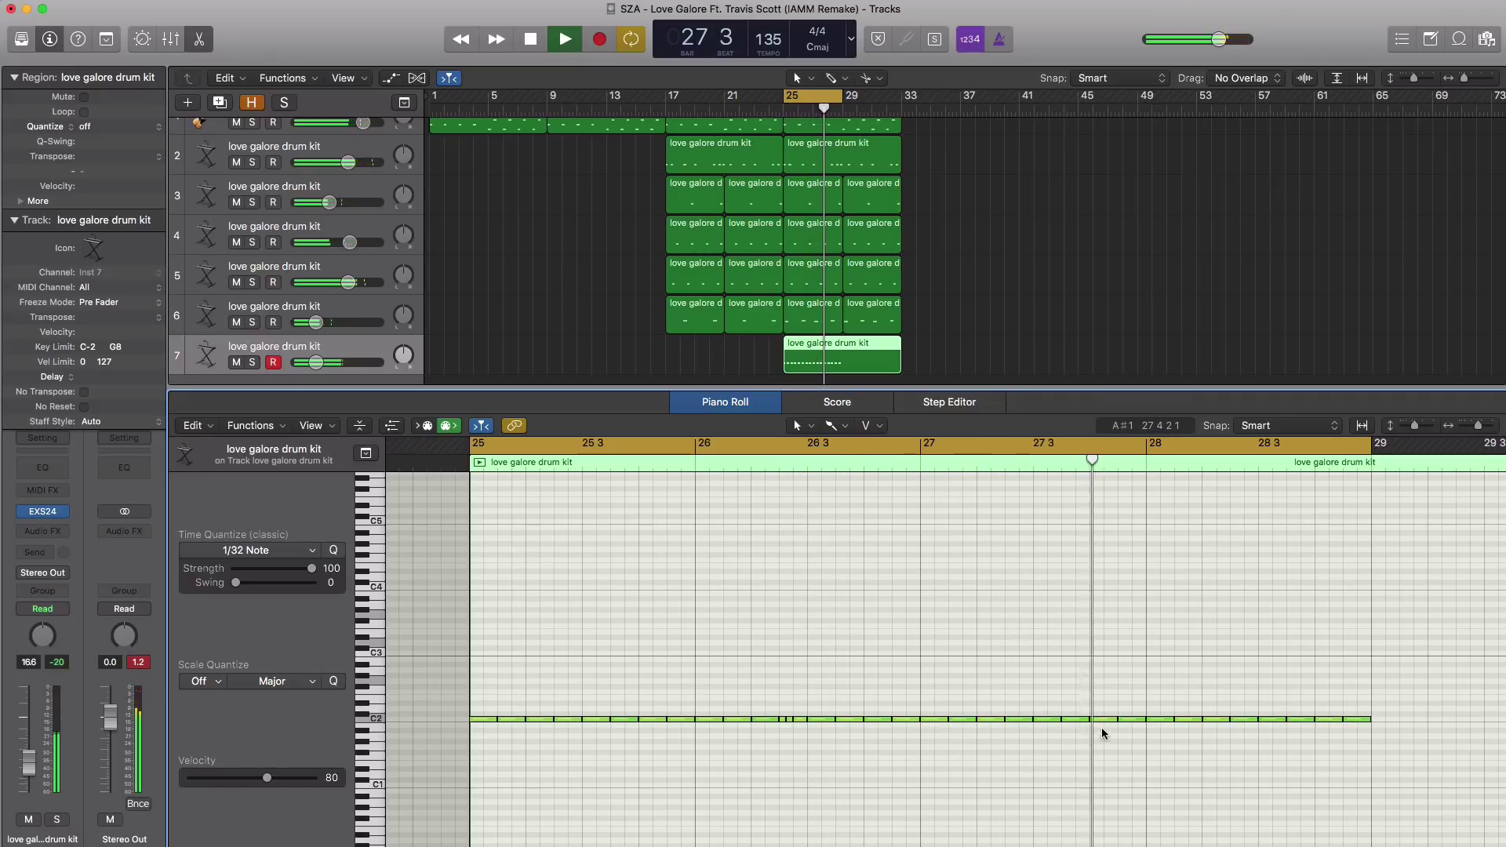
{"action": "key", "text": "space"}
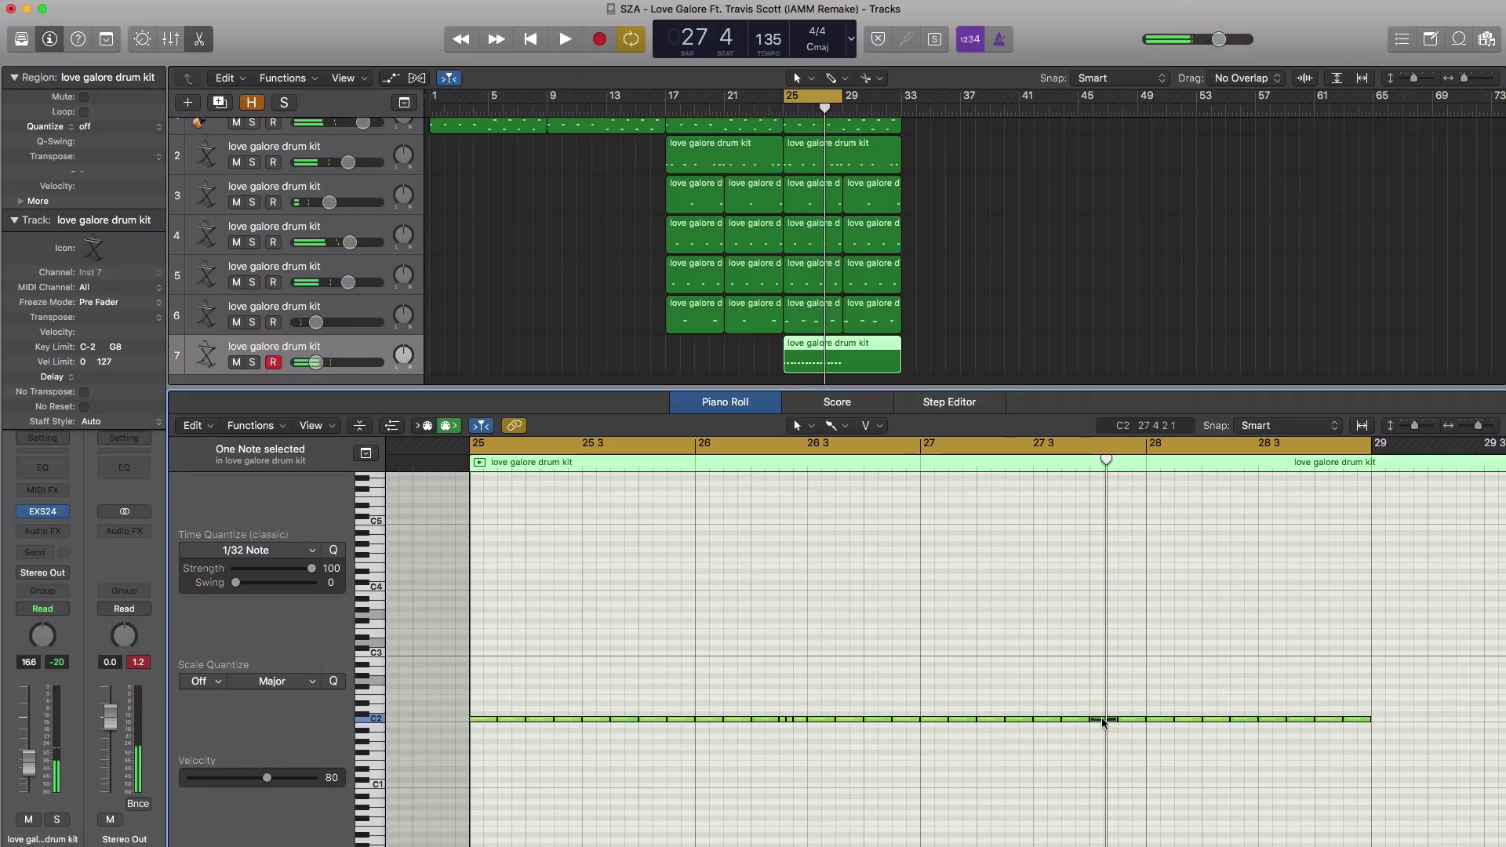
Replace the C2 eighth note on bar 27 beat 4 with two 1/32 notes and a 1/16 note, and play it back
{"action": "key", "text": "super+Down"}
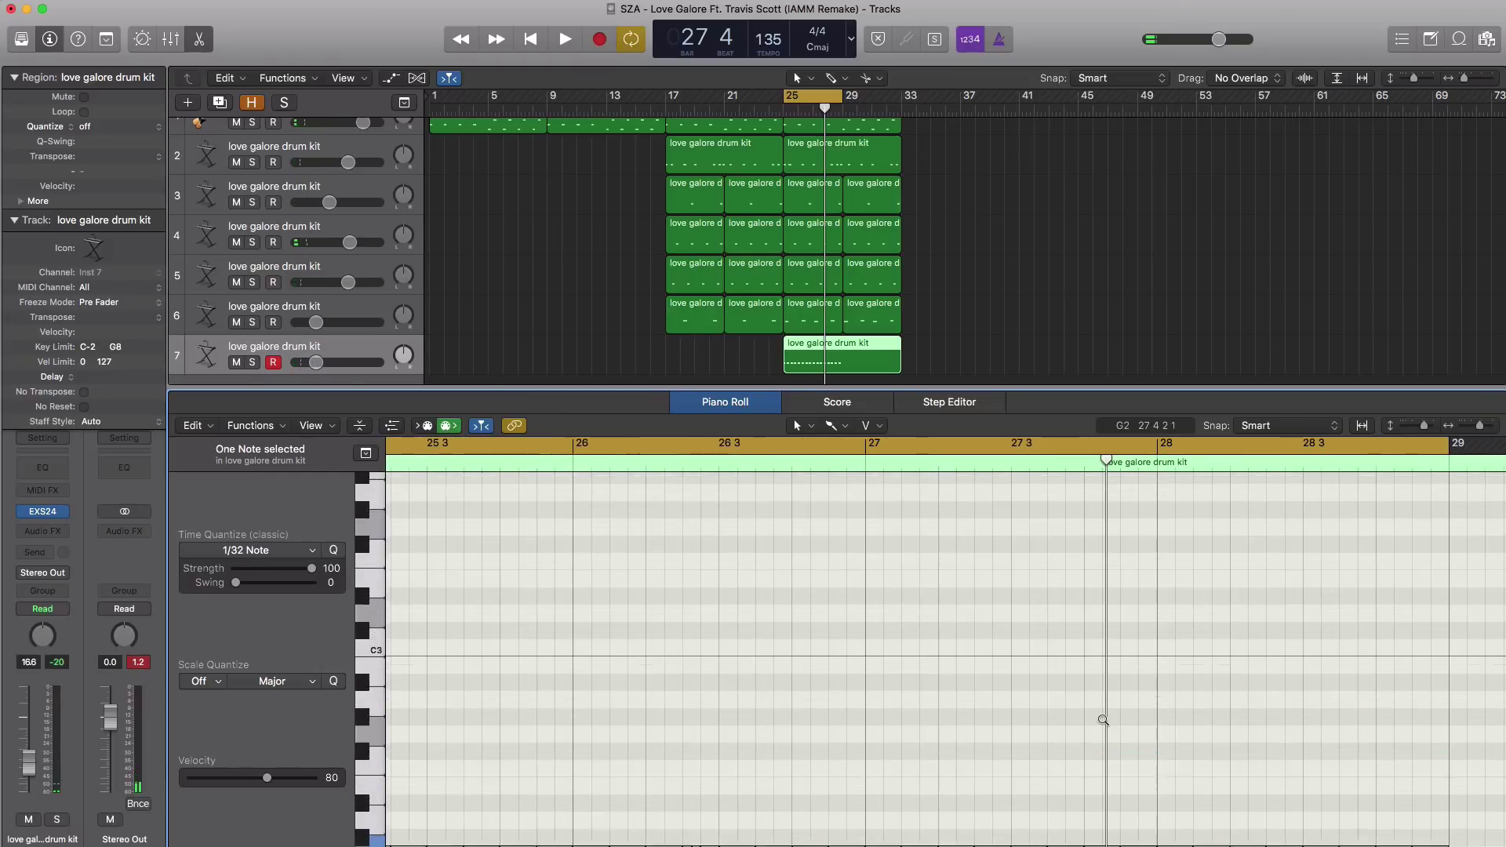
{"action": "key", "text": "super+Right"}
{"action": "key", "text": "super+Right"}
{"action": "scroll", "coordinate": [1102, 718], "scroll_direction": "down", "scroll_amount": 5}
{"action": "scroll", "coordinate": [1101, 718], "scroll_direction": "right", "scroll_amount": 2}
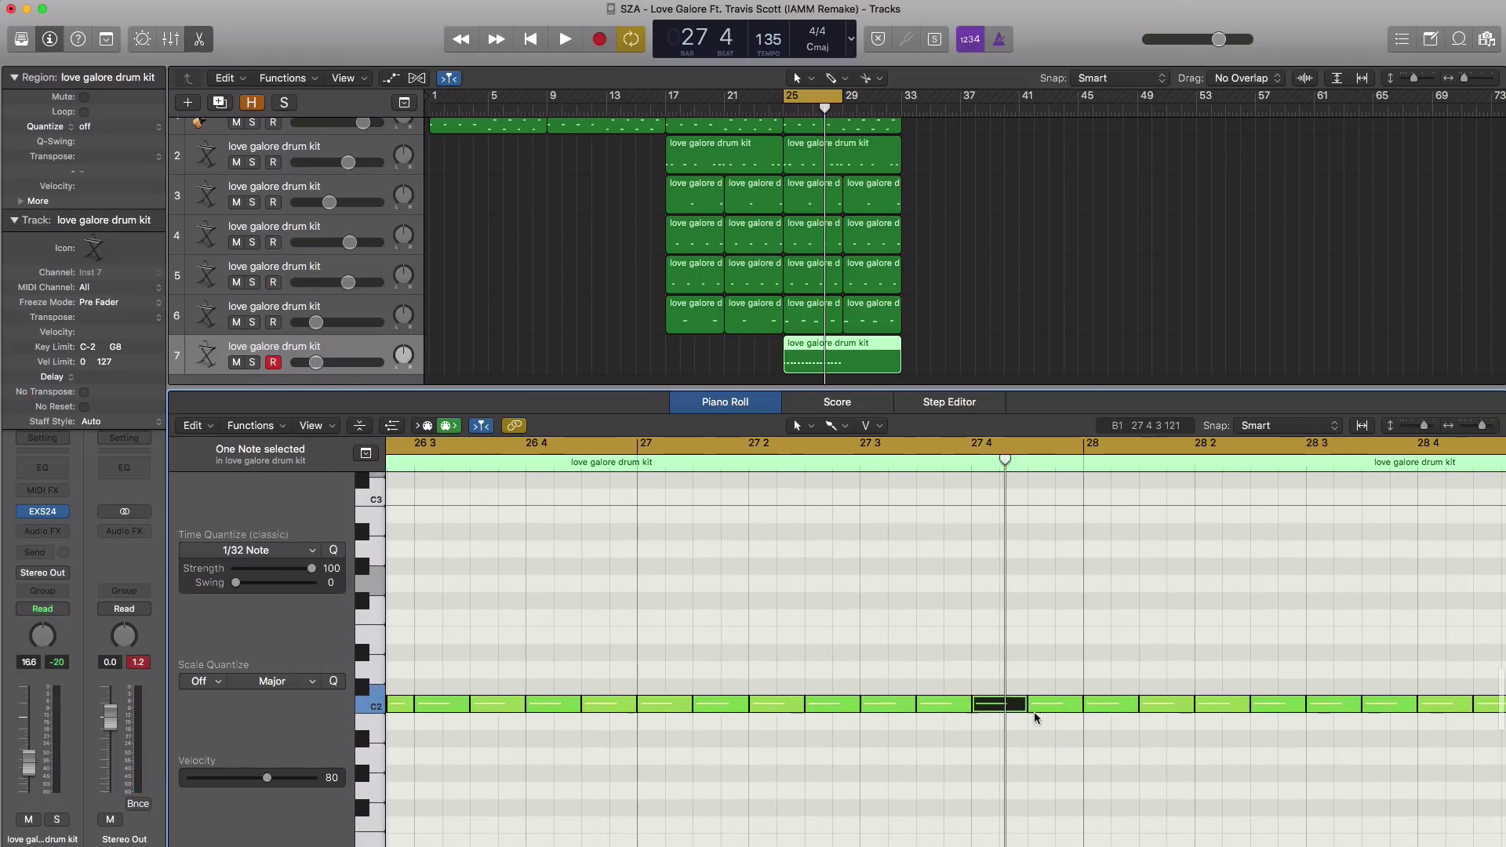
{"action": "mouse_move", "coordinate": [974, 705]}
{"action": "left_mouse_down"}
{"action": "mouse_move", "coordinate": [1005, 705]}
{"action": "mouse_move", "coordinate": [990, 712]}
{"action": "left_mouse_up"}
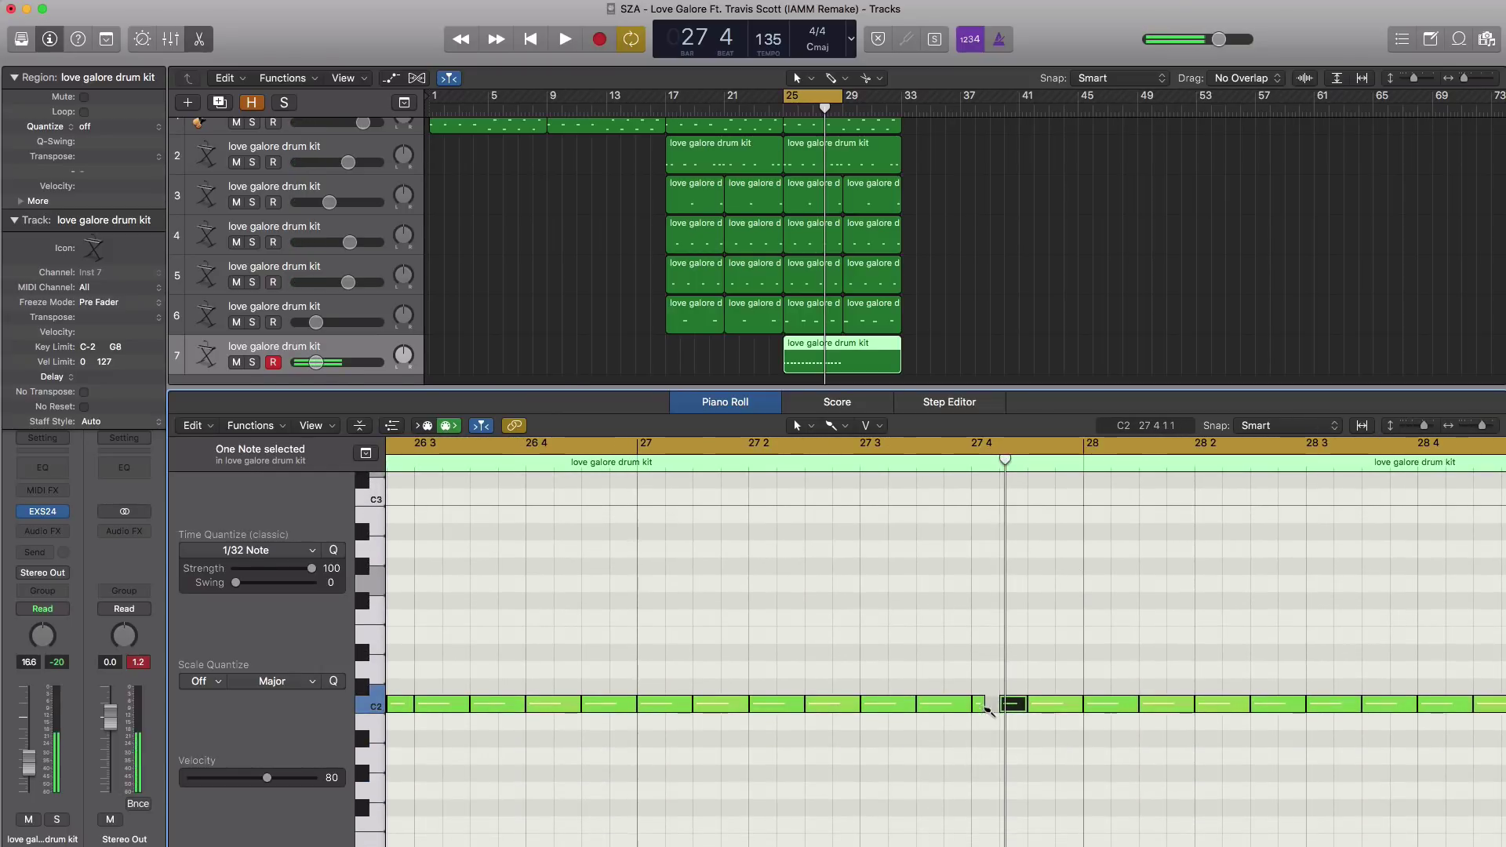
{"action": "key", "text": "space"}
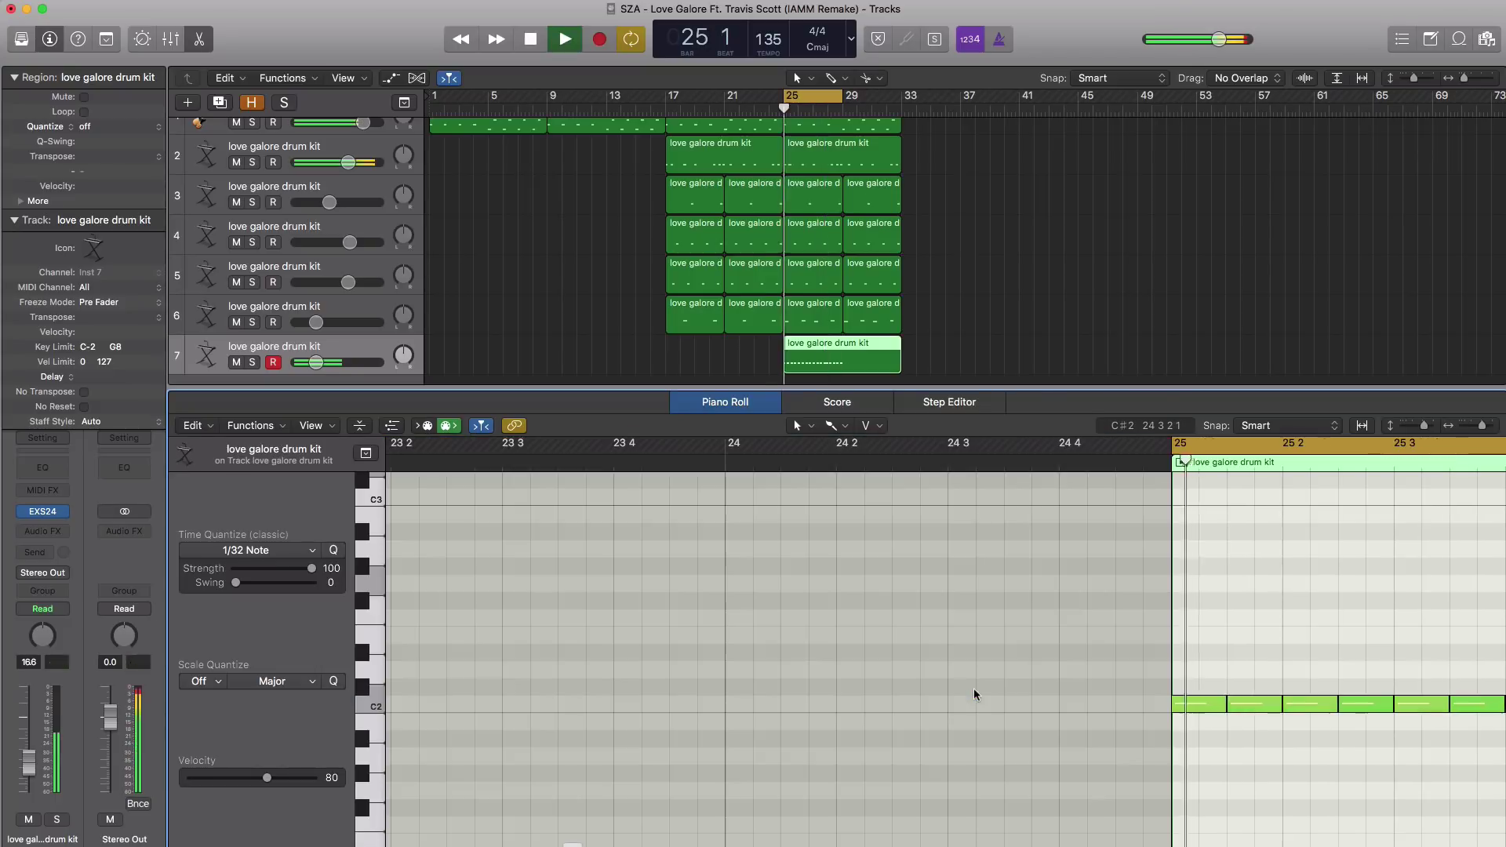
{"action": "left_click", "coordinate": [1046, 697], "text": "ctrl+alt"}
{"action": "left_click", "coordinate": [1046, 697], "text": "ctrl+alt"}
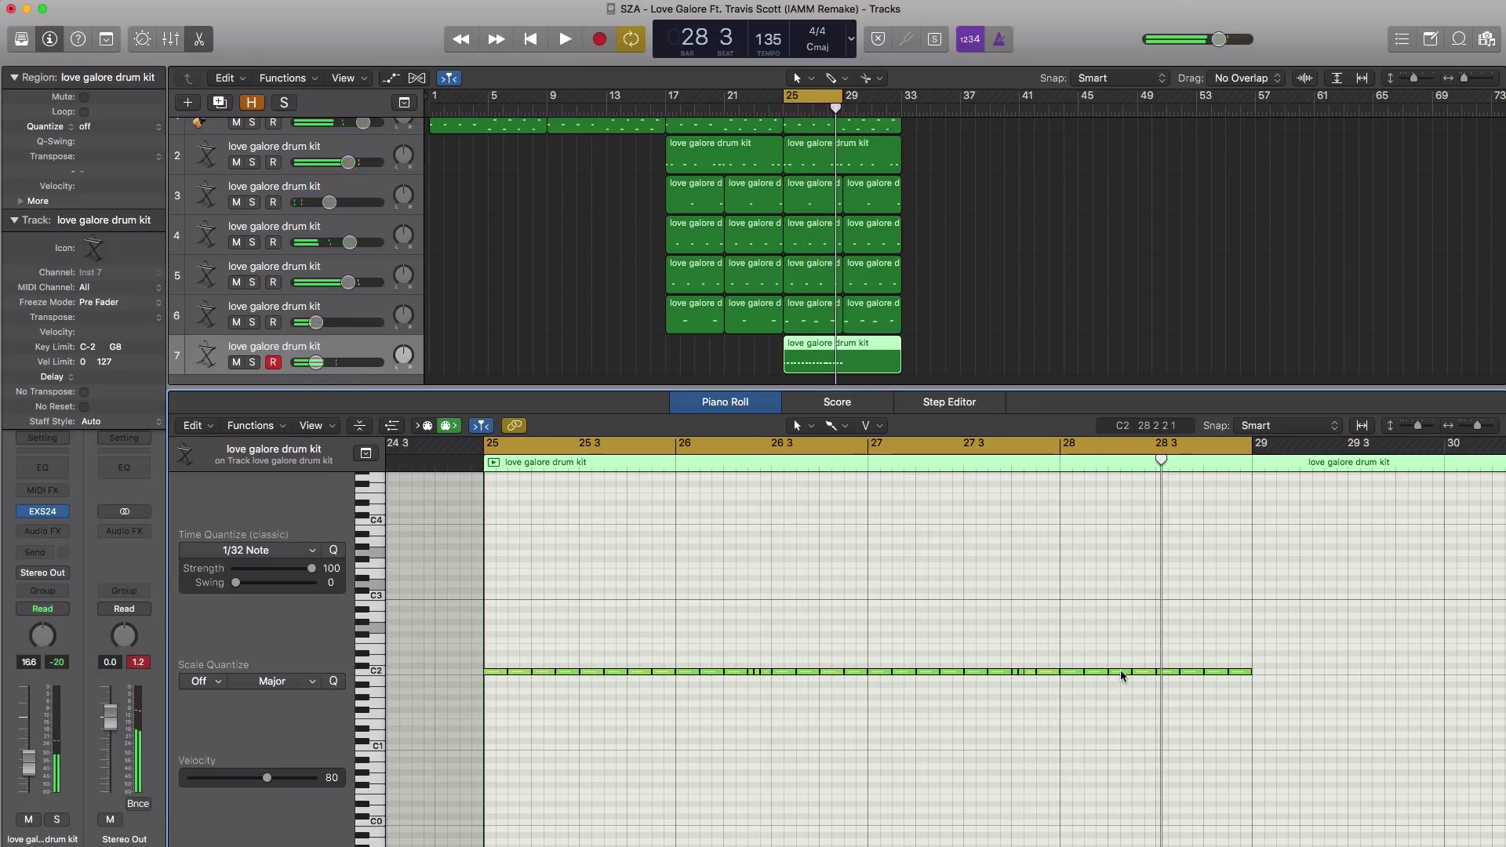
Replace the C2 eighth note on the second half of bar 28 beat 2 with two 1/32 notes and a 1/16 note
{"action": "scroll", "coordinate": [1122, 674], "scroll_direction": "up", "scroll_amount": 8}
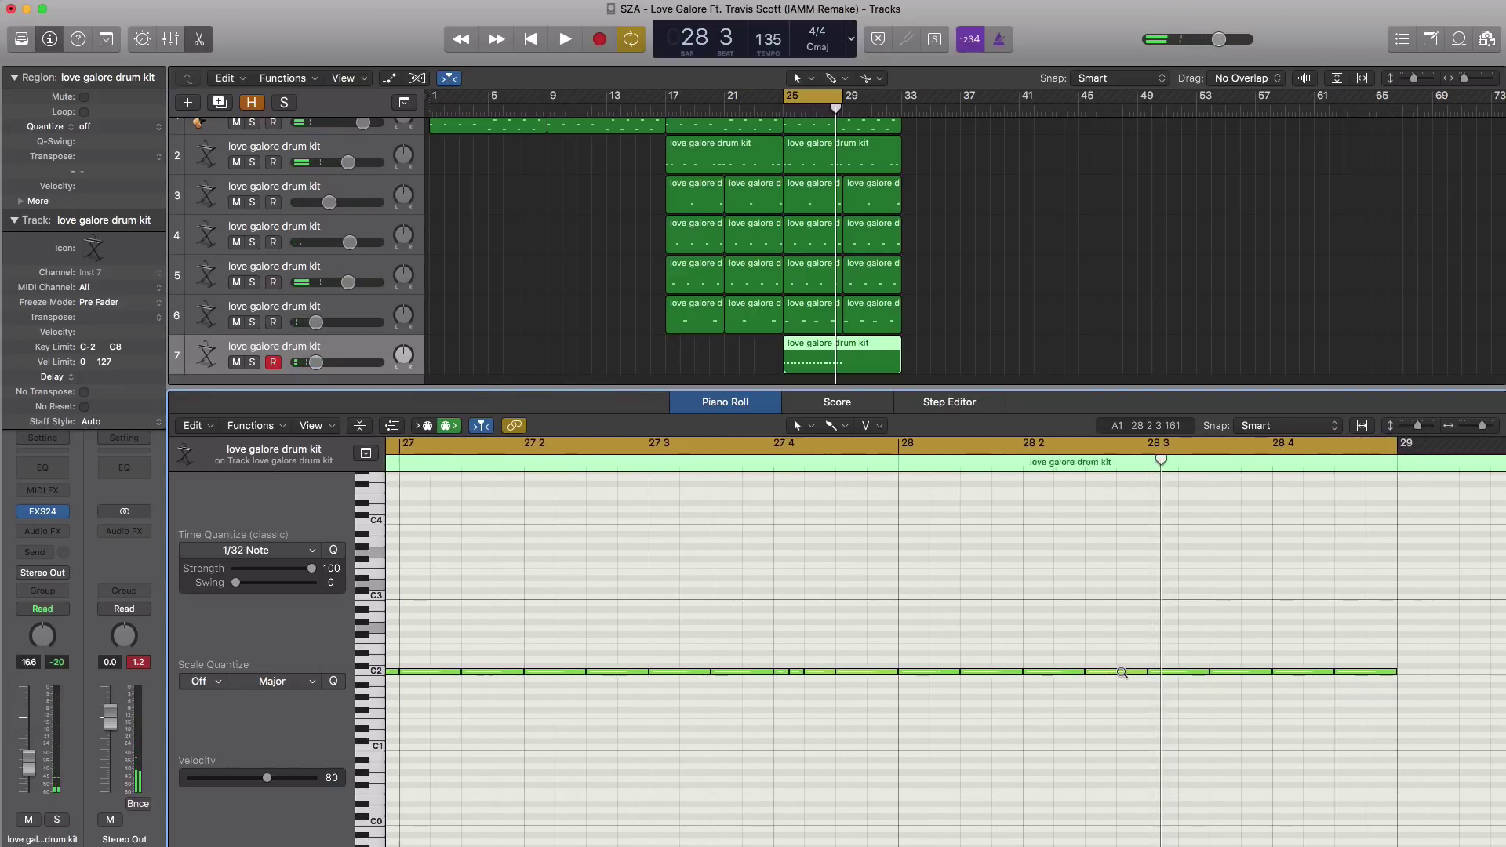
{"action": "scroll", "coordinate": [1114, 672], "scroll_direction": "up", "scroll_amount": 1}
{"action": "left_click_drag", "start_coordinate": [1087, 672], "coordinate": [1115, 675]}
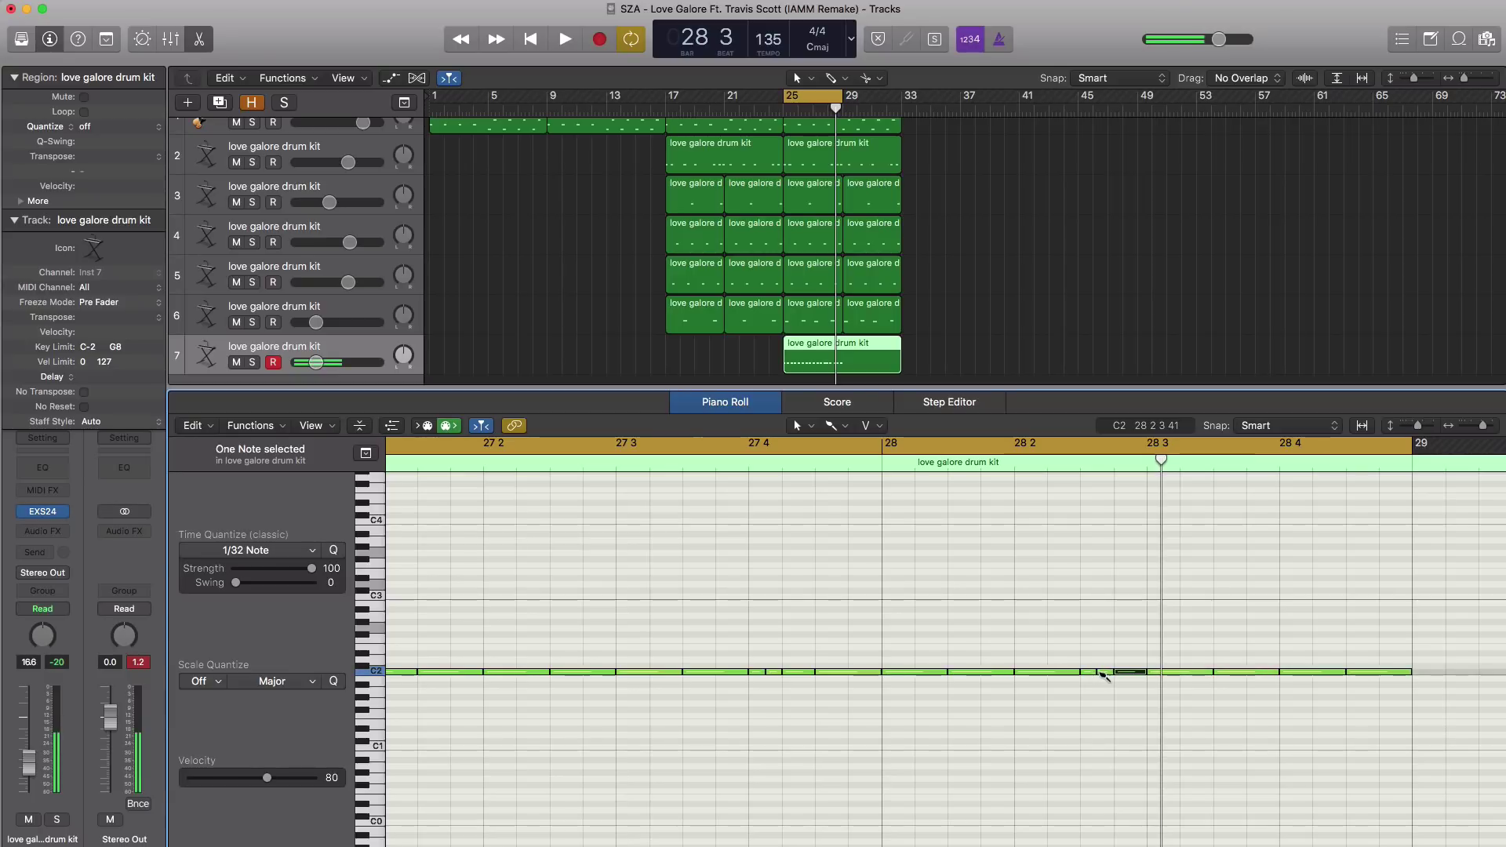
{"action": "left_click", "coordinate": [1103, 677]}
Play back the finished four-bar pattern and set the seventh track's volume to -16.4 dB
{"action": "key", "text": "space"}
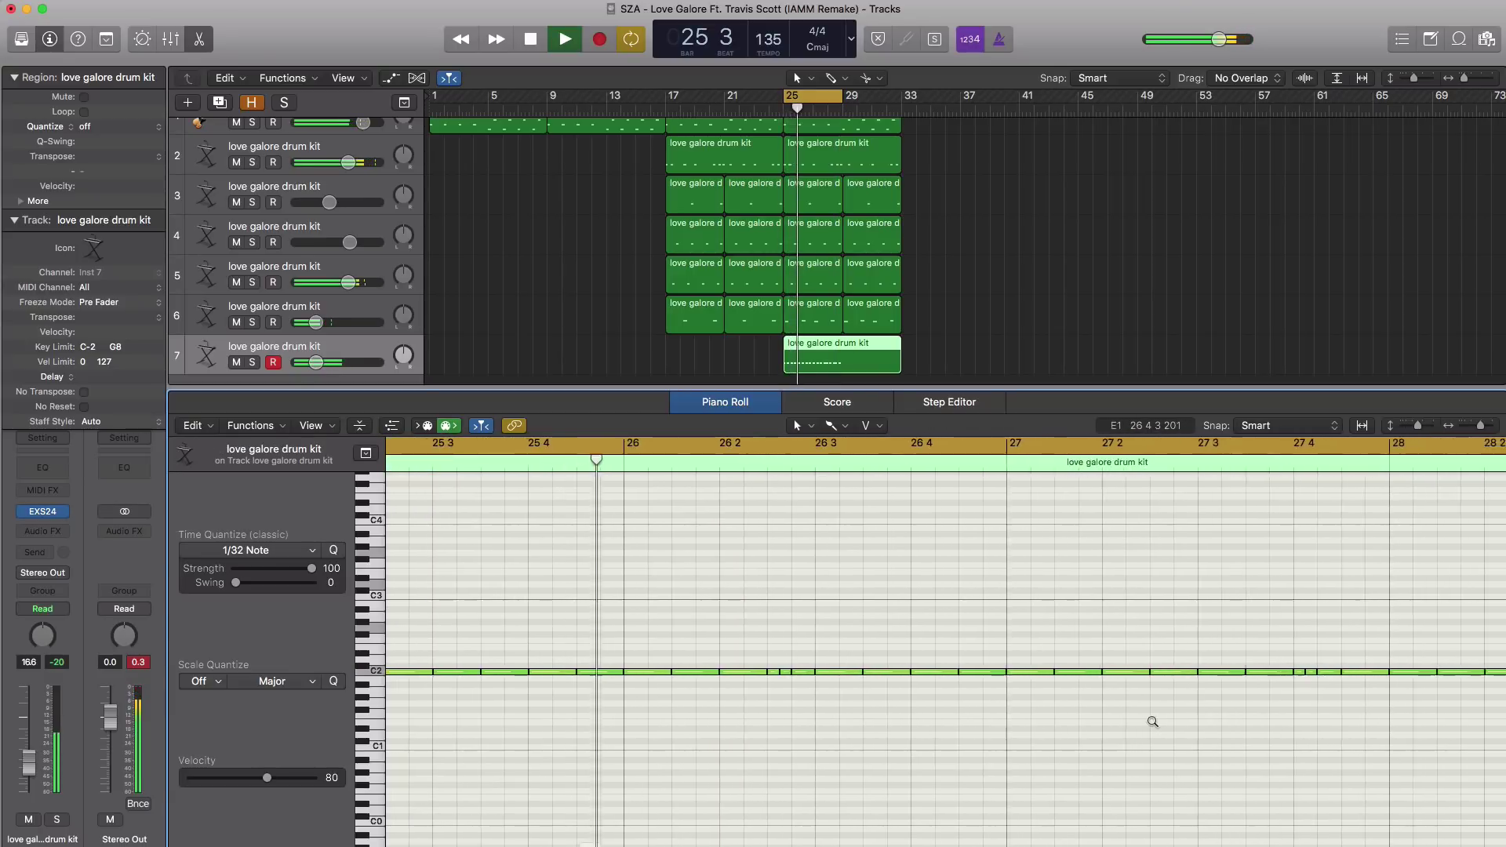
{"action": "left_click", "coordinate": [1153, 722], "text": "ctrl+alt"}
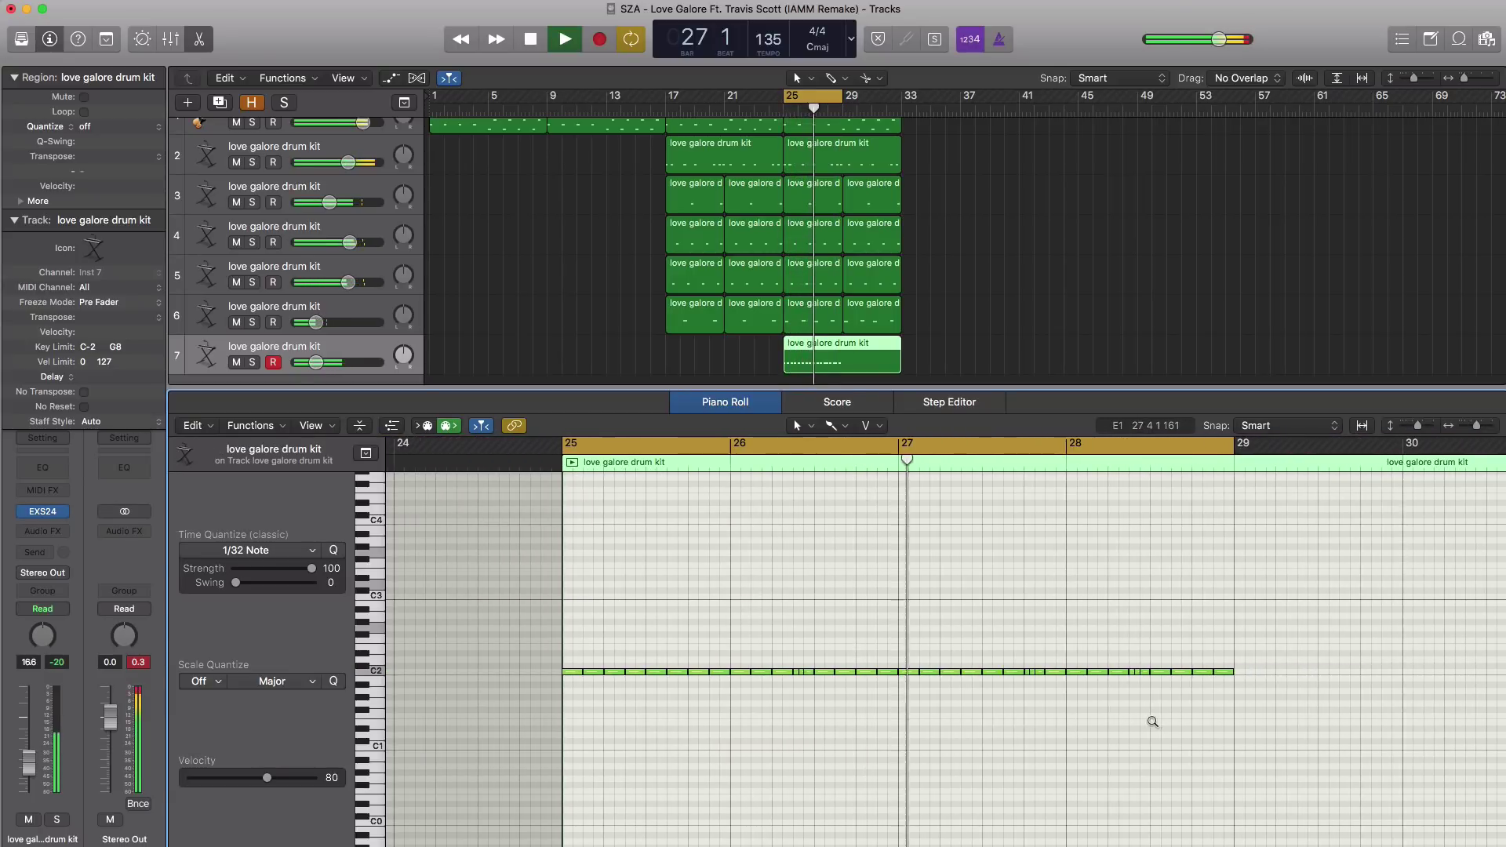
{"action": "left_click", "coordinate": [1152, 721], "text": "ctrl+alt"}
{"action": "left_click_drag", "start_coordinate": [316, 361], "coordinate": [317, 362]}
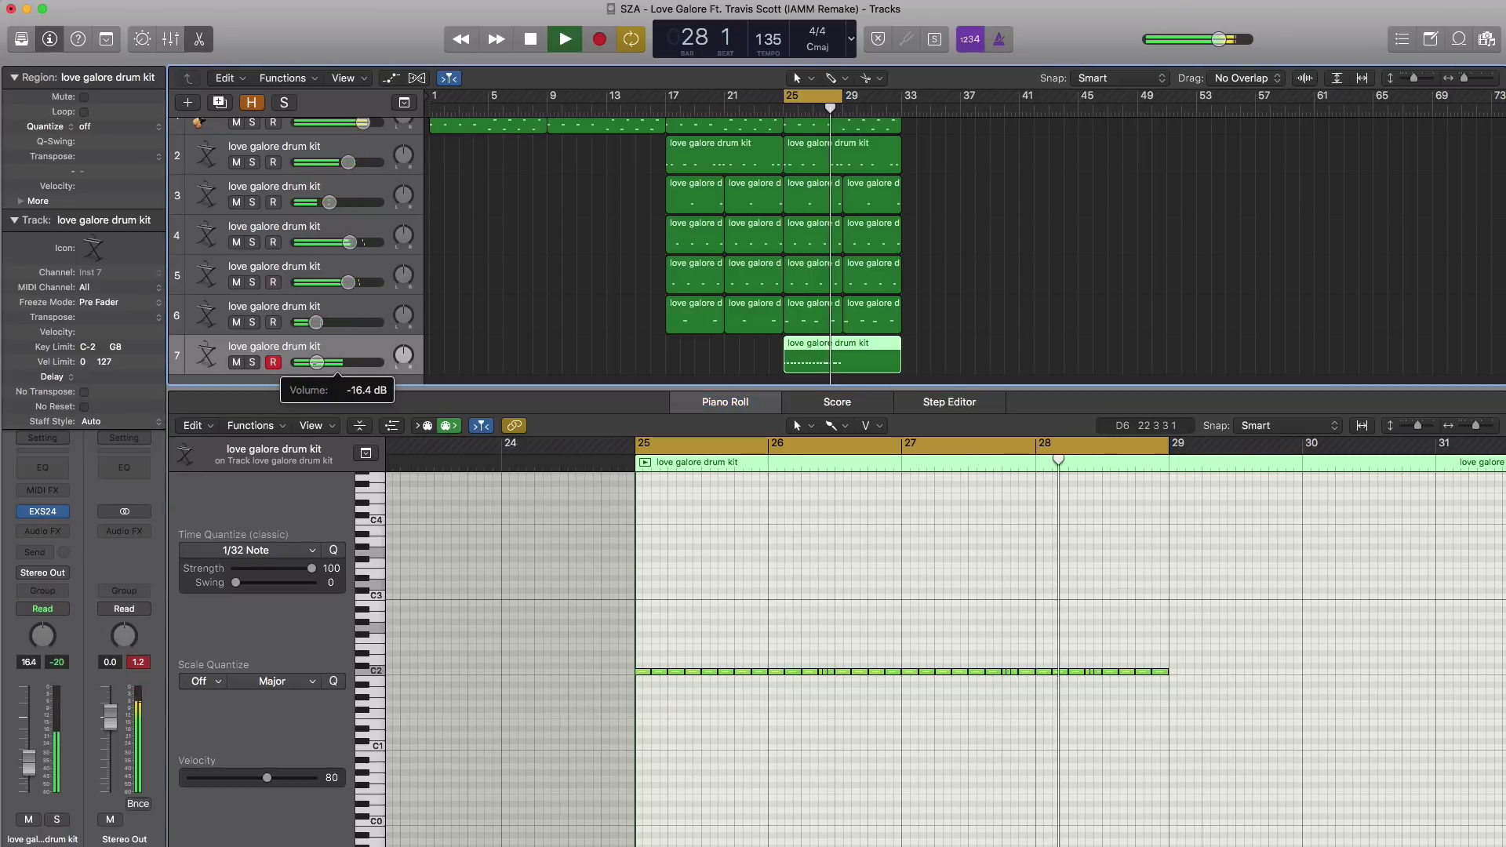
{"action": "key", "text": "space"}
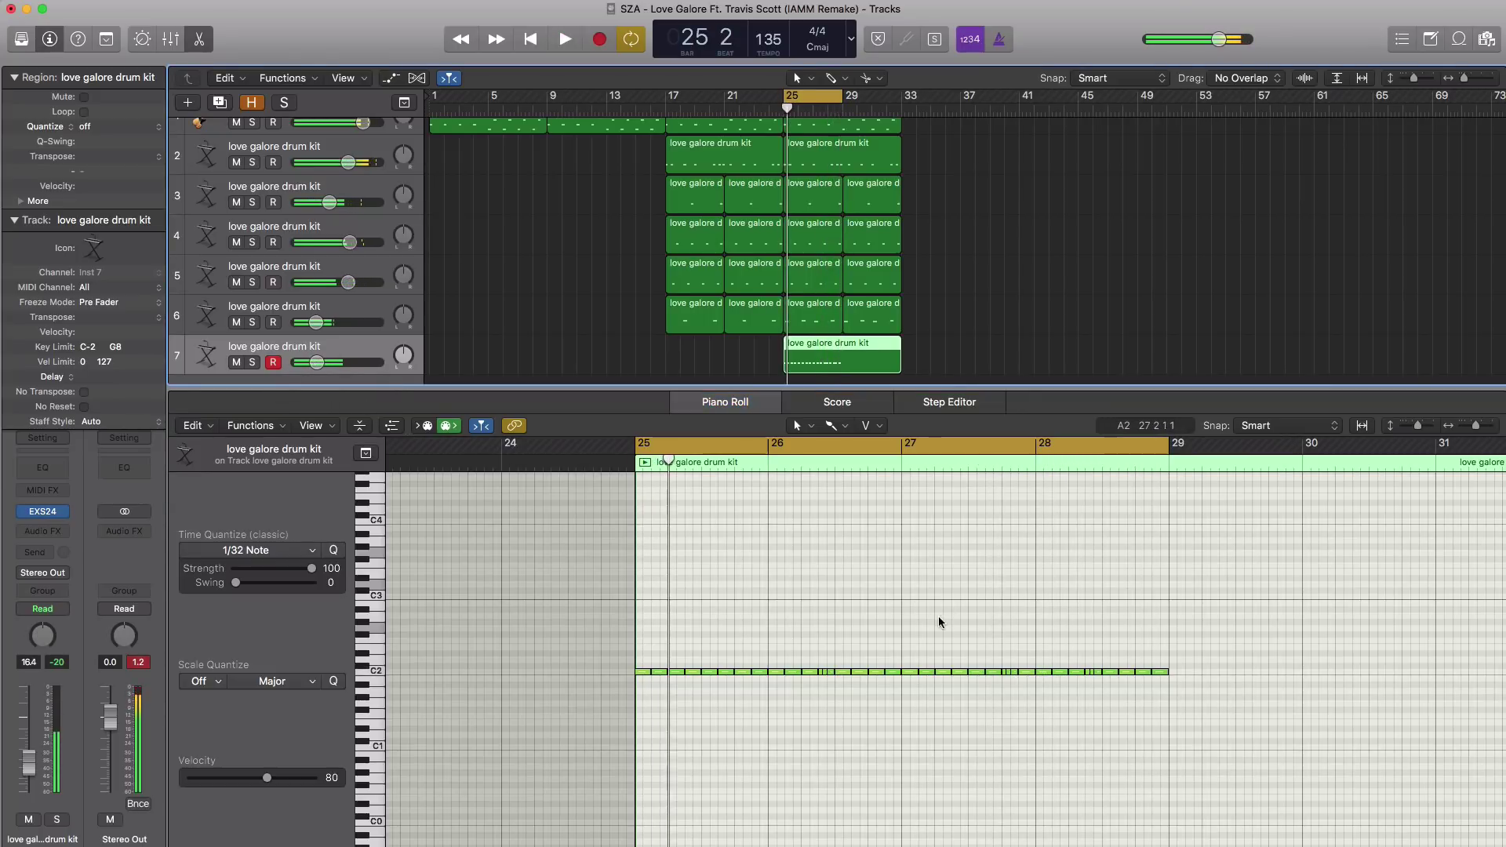
Copy all C2 notes from bars 25 to 29 into bars 29 to 33 of the seventh track's region
{"action": "scroll", "coordinate": [921, 615], "scroll_direction": "right", "scroll_amount": 5}
{"action": "left_click_drag", "start_coordinate": [977, 695], "coordinate": [390, 624]}
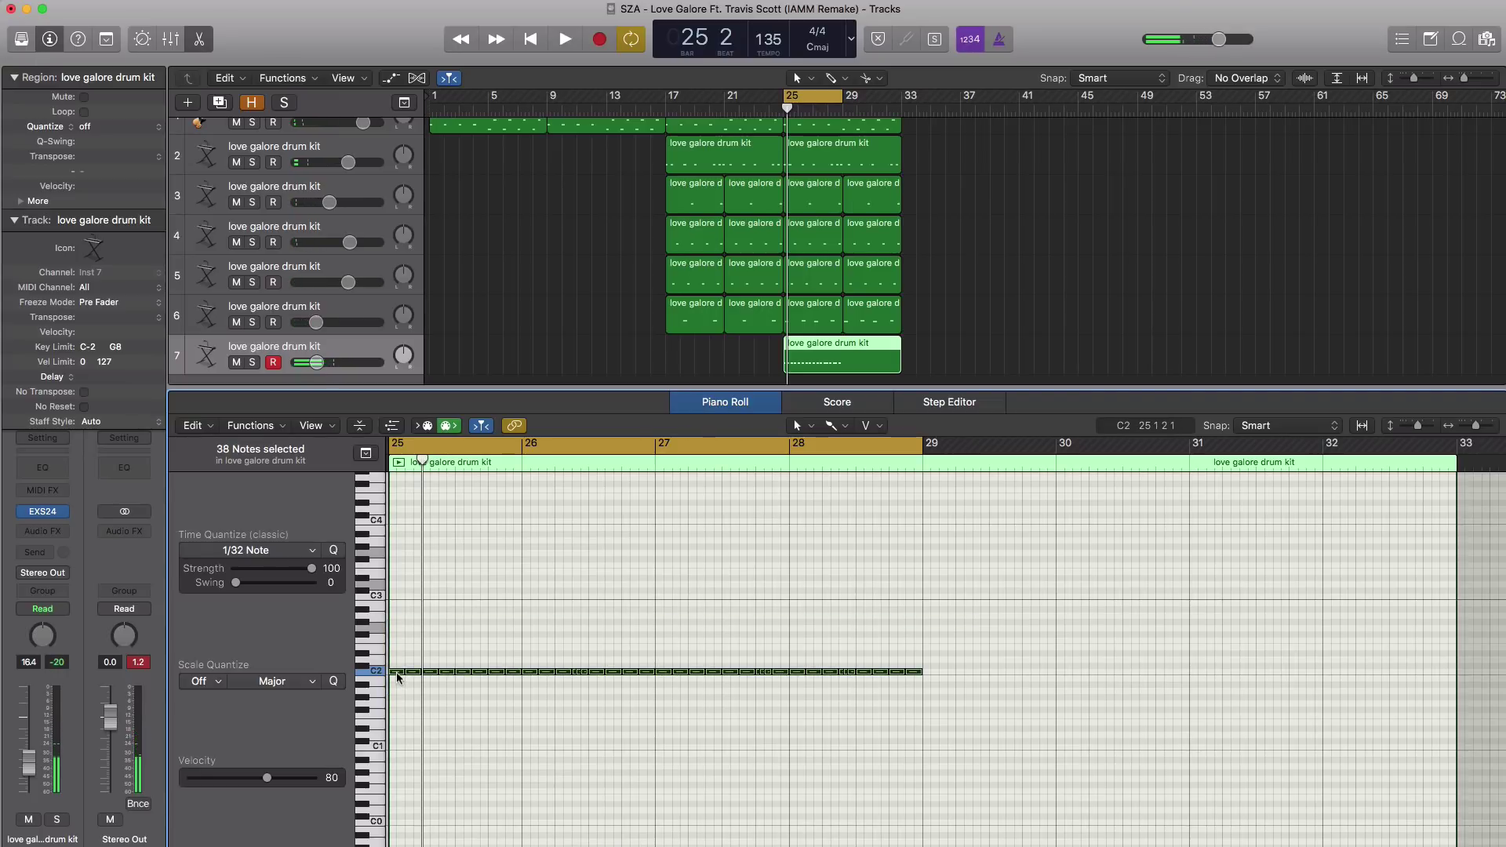
{"action": "left_click_drag", "start_coordinate": [397, 678], "coordinate": [933, 675]}
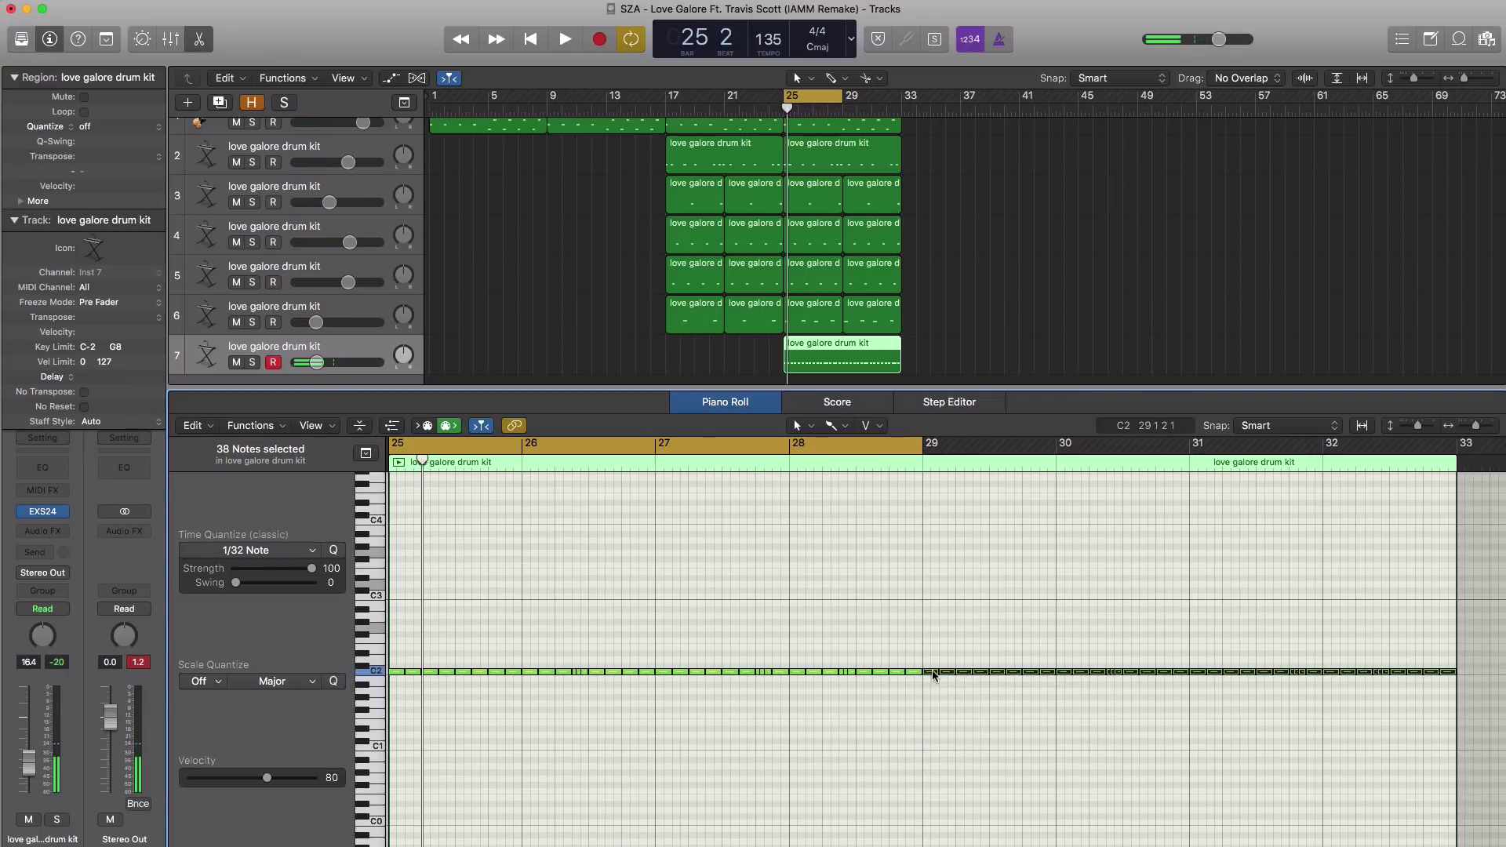
Add an eighth love galore drum kit track and create an empty region on it over bars 25 to 29
{"action": "left_click", "coordinate": [219, 106]}
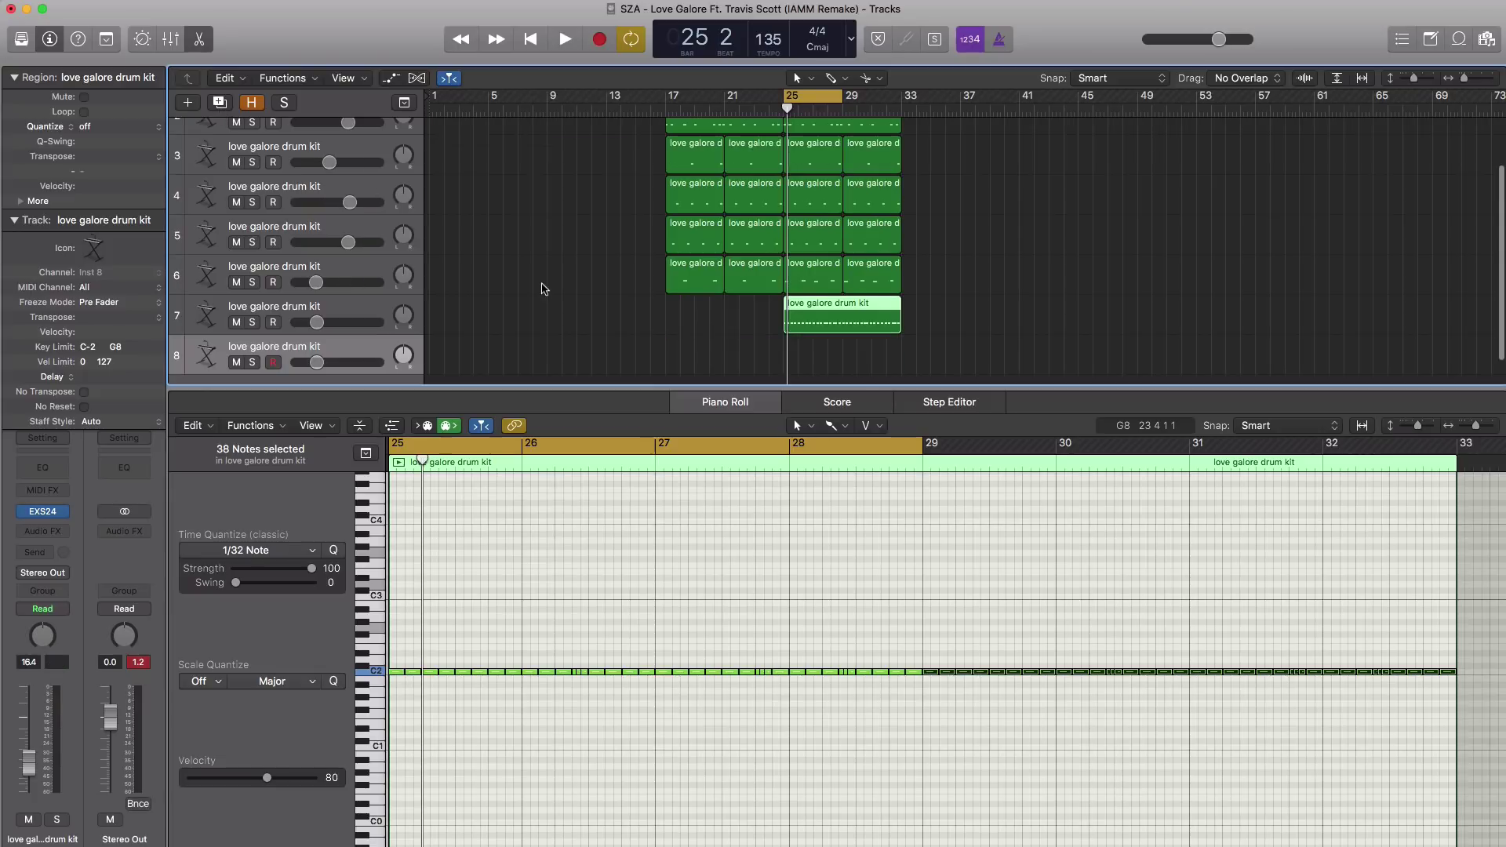
{"action": "left_click", "coordinate": [795, 358]}
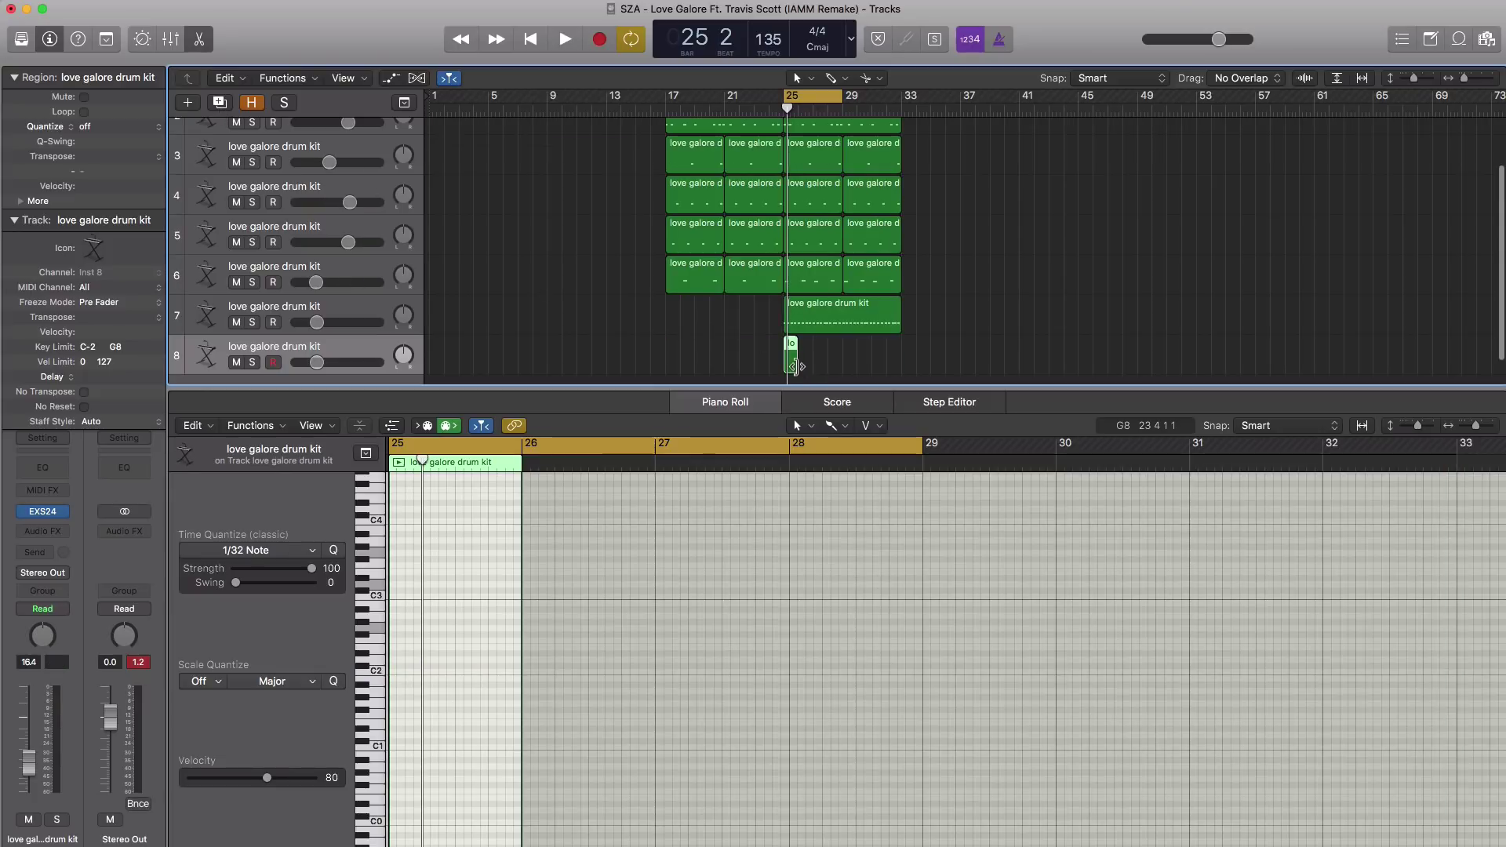
{"action": "left_click_drag", "start_coordinate": [794, 367], "coordinate": [841, 367]}
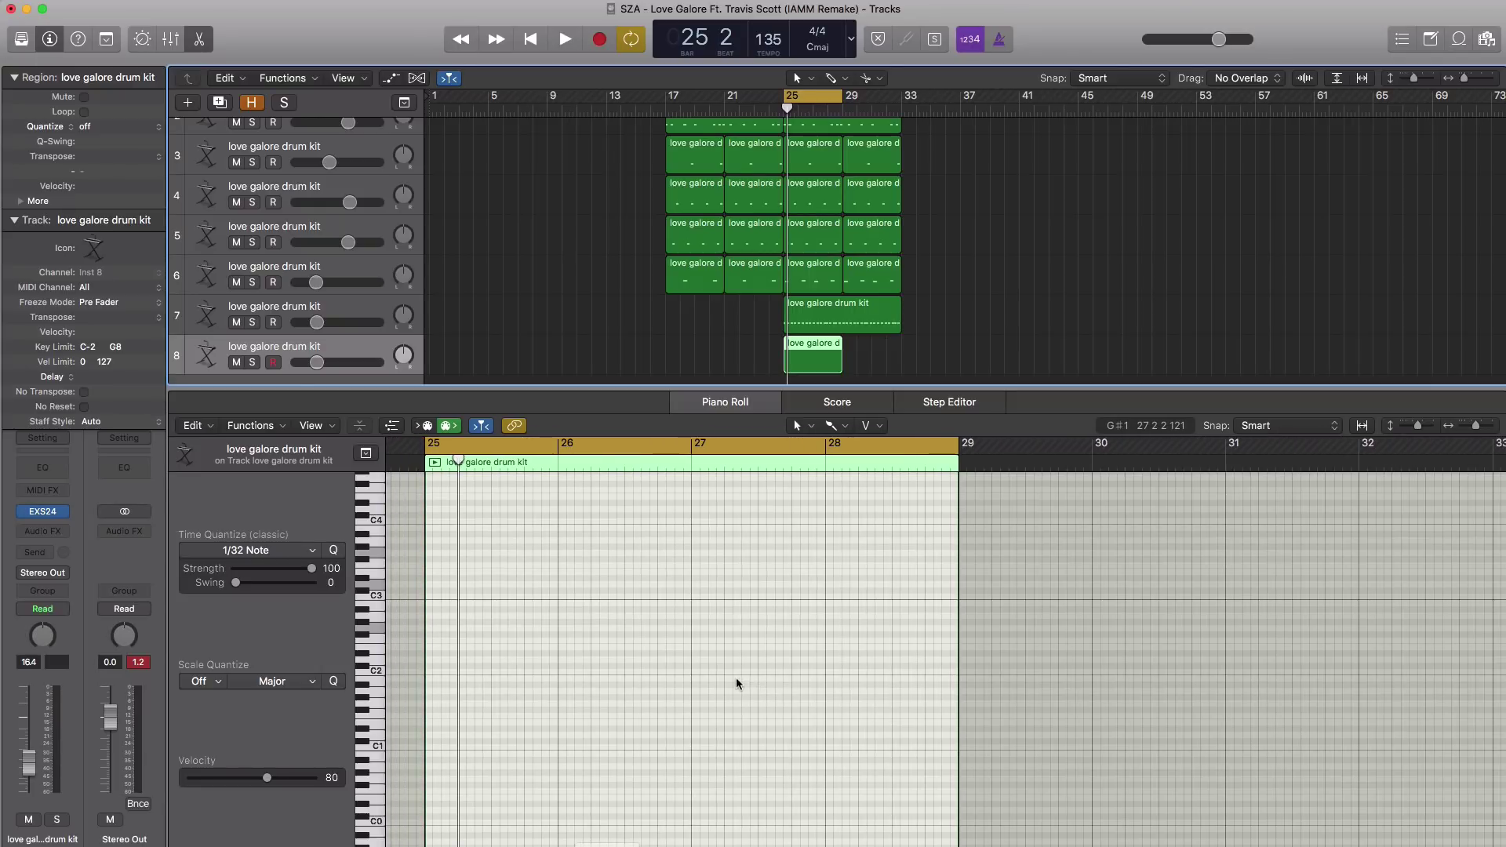
Play back the cycle and draw a D#2 note nearly an eighth long on the second half of bar 25 beat 2
{"action": "key", "text": "space"}
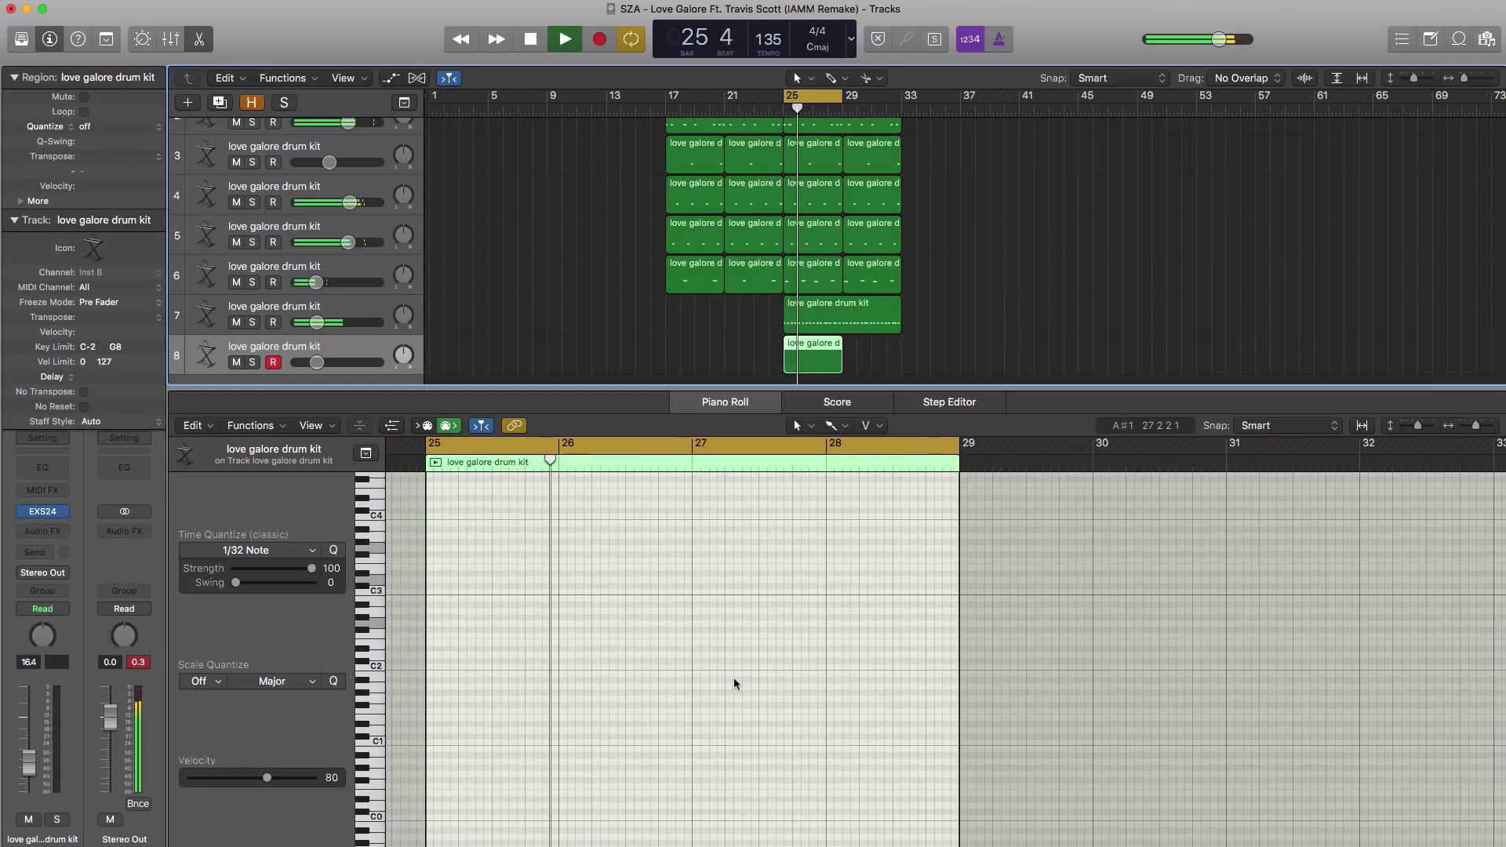
{"action": "key", "text": "space"}
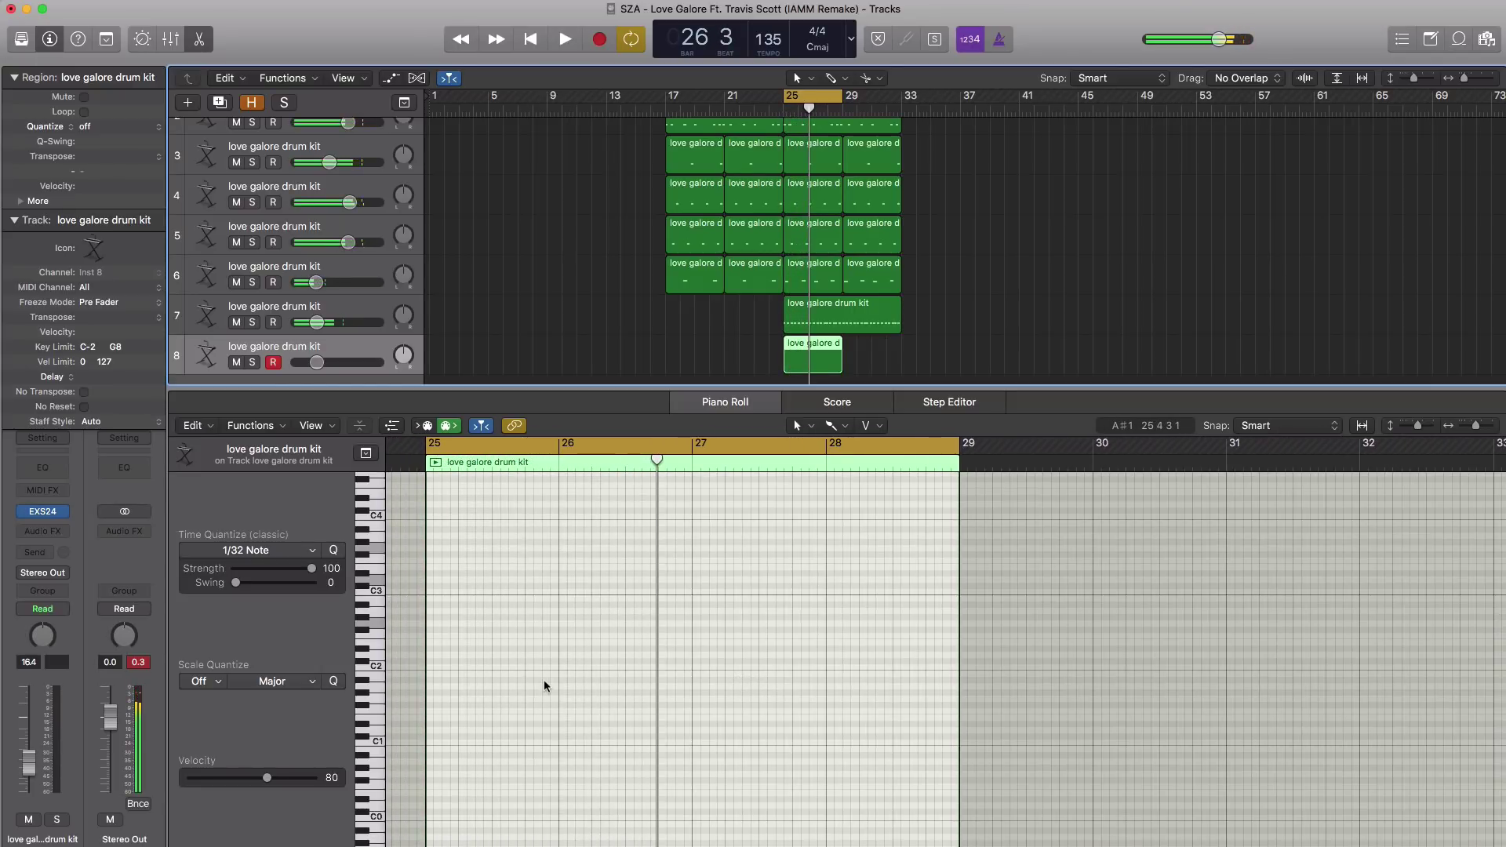
{"action": "key", "text": "super+Right"}
{"action": "key", "text": "super+Right"}
{"action": "key", "text": "super+Right"}
{"action": "key", "text": "super+Down"}
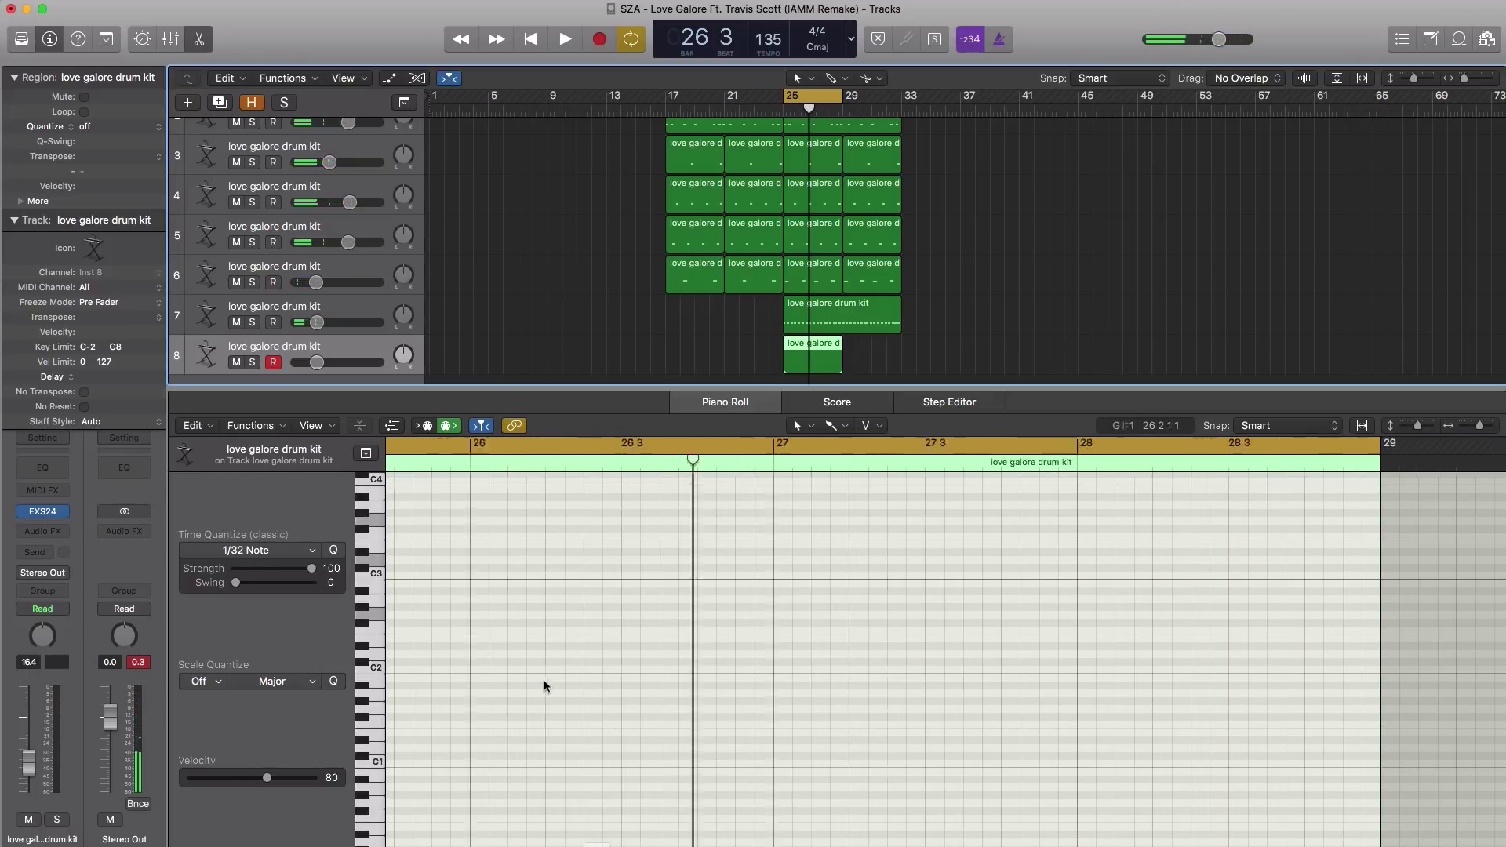
{"action": "scroll", "coordinate": [543, 680], "scroll_direction": "left", "scroll_amount": 3}
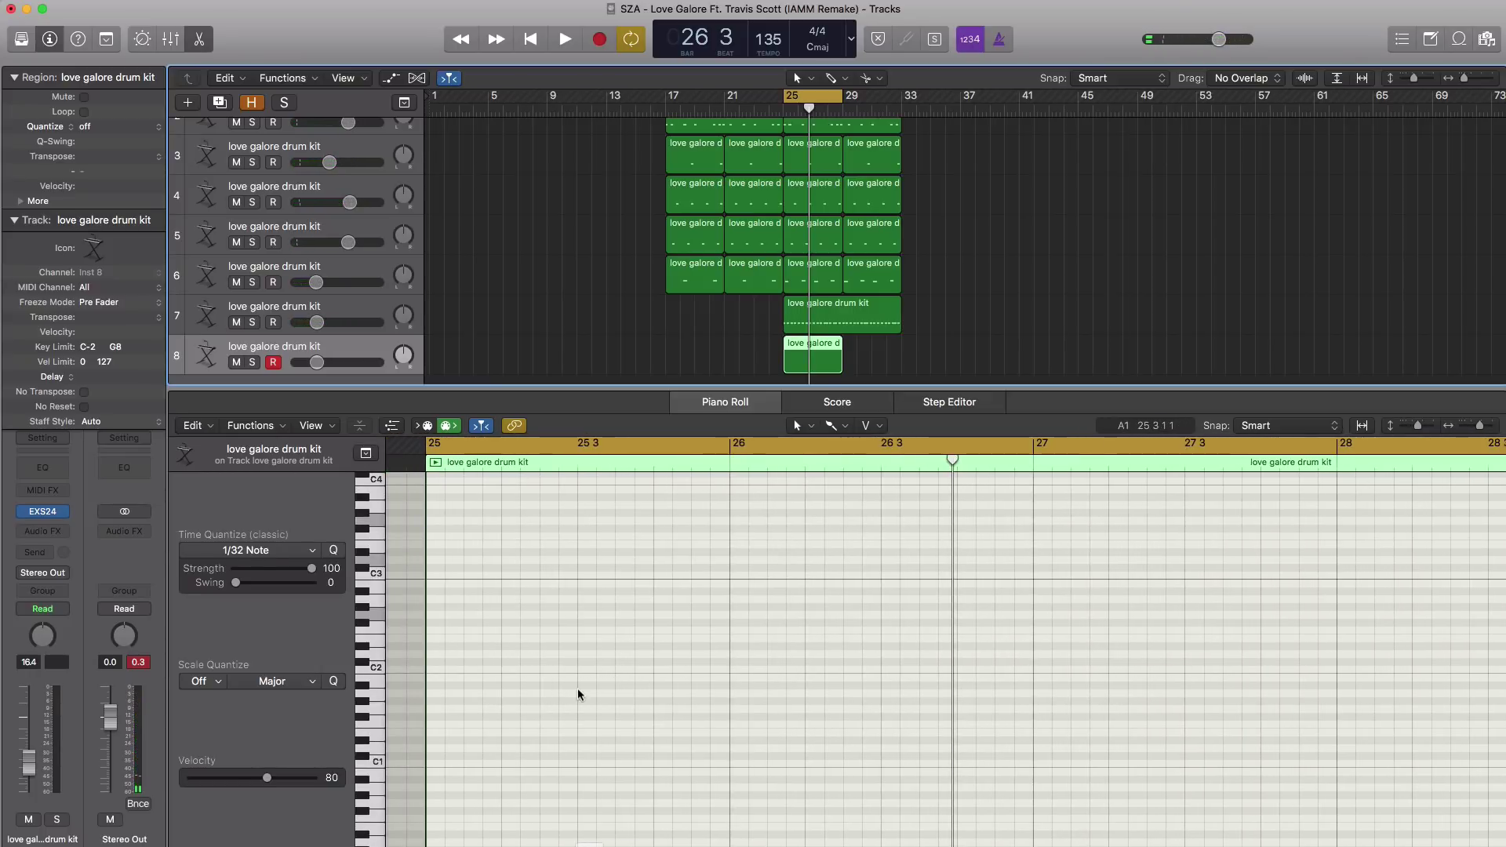
{"action": "key", "text": "space"}
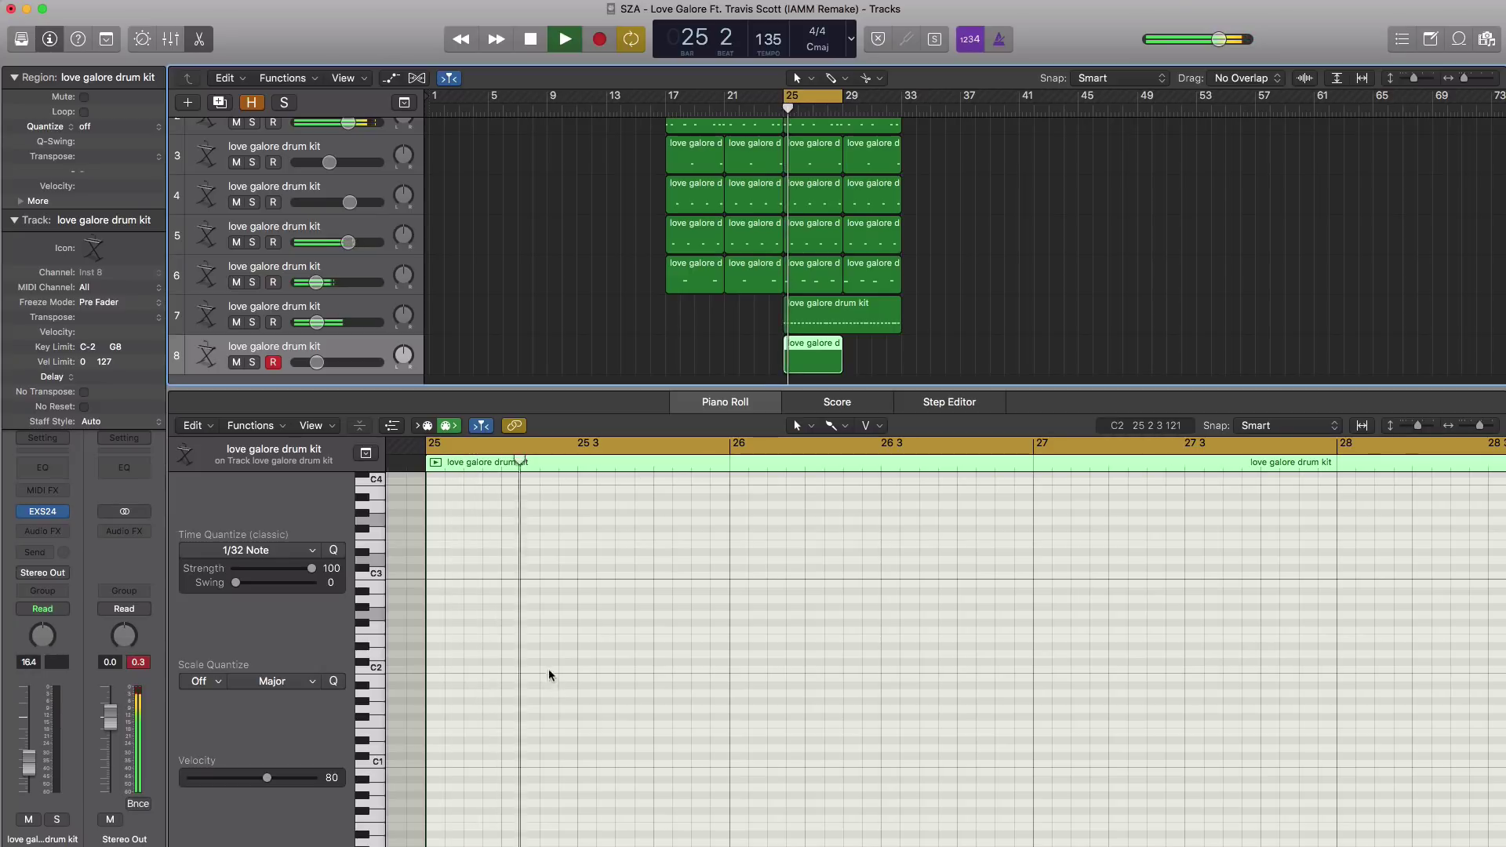
{"action": "left_click", "coordinate": [544, 646], "text": "super"}
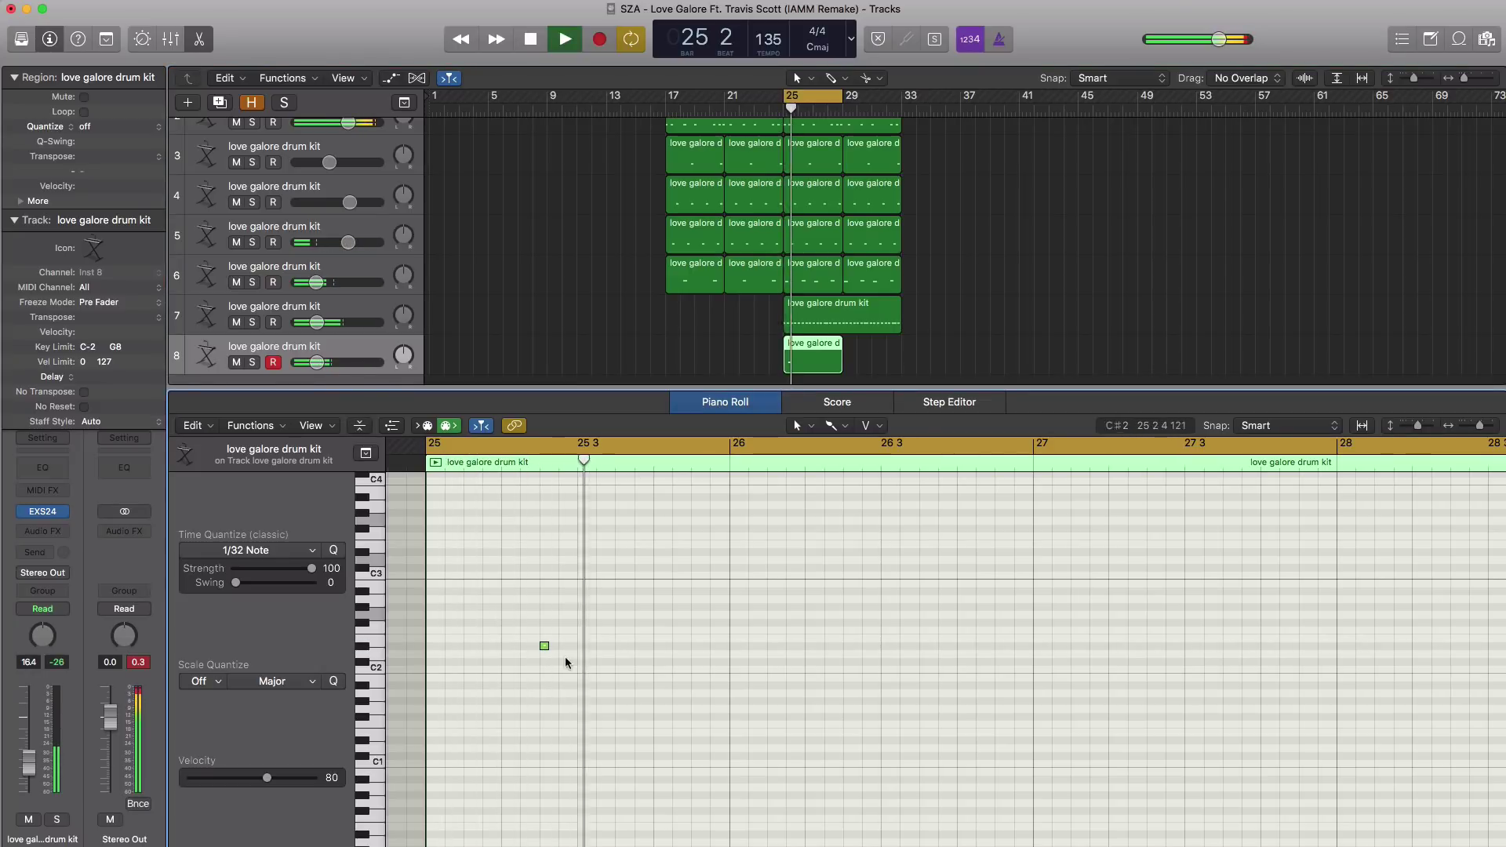
{"action": "key", "text": "space"}
{"action": "left_click_drag", "start_coordinate": [547, 645], "coordinate": [572, 646]}
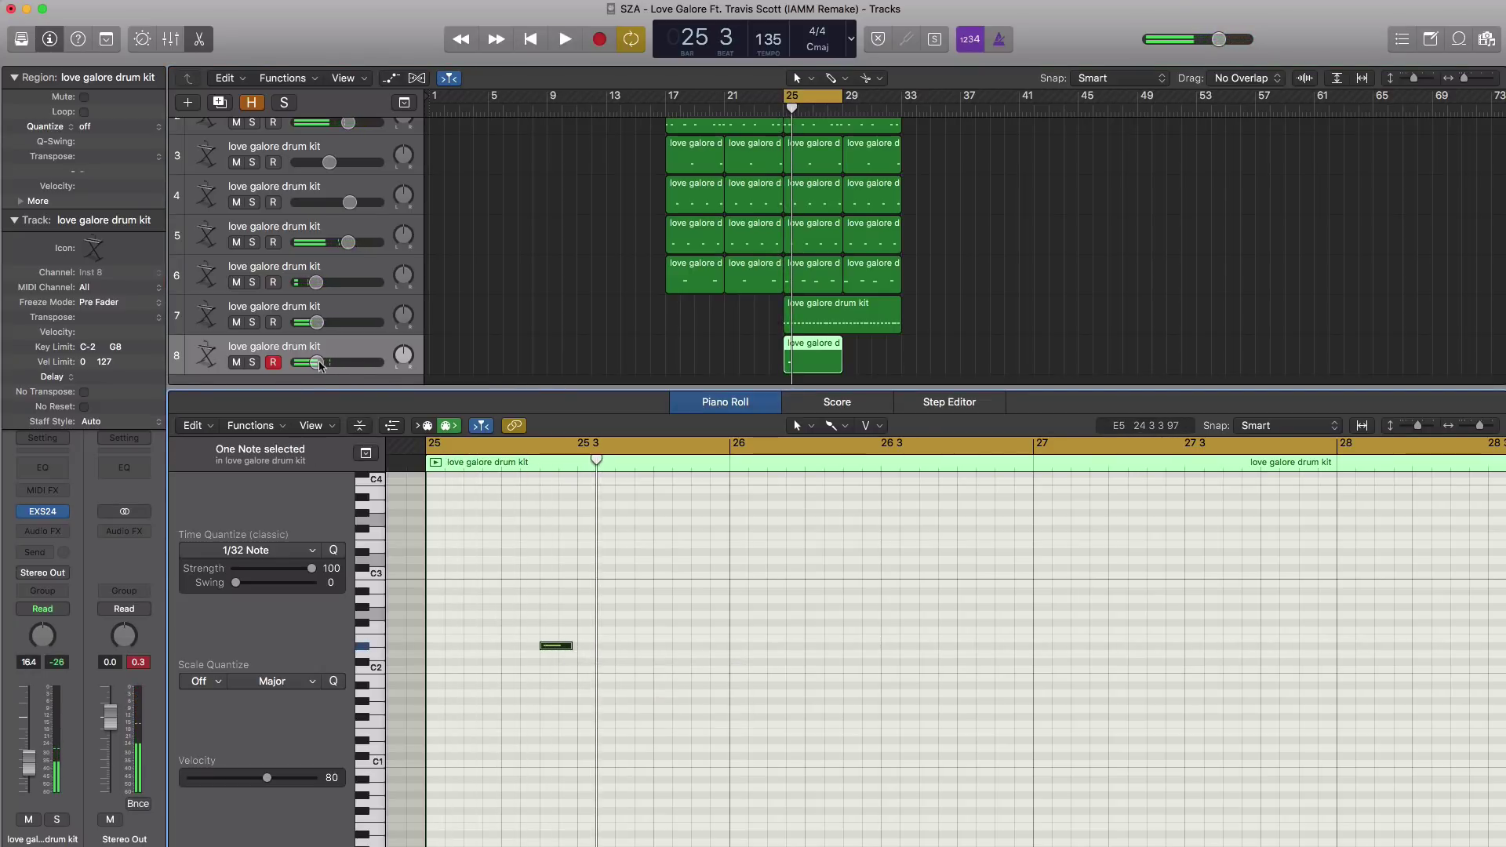
Set the eighth track's volume to -7.8 dB and add a second D#2 note of similar length on bar 25 beat 4
{"action": "left_click_drag", "start_coordinate": [319, 366], "coordinate": [333, 363]}
{"action": "key", "text": "space"}
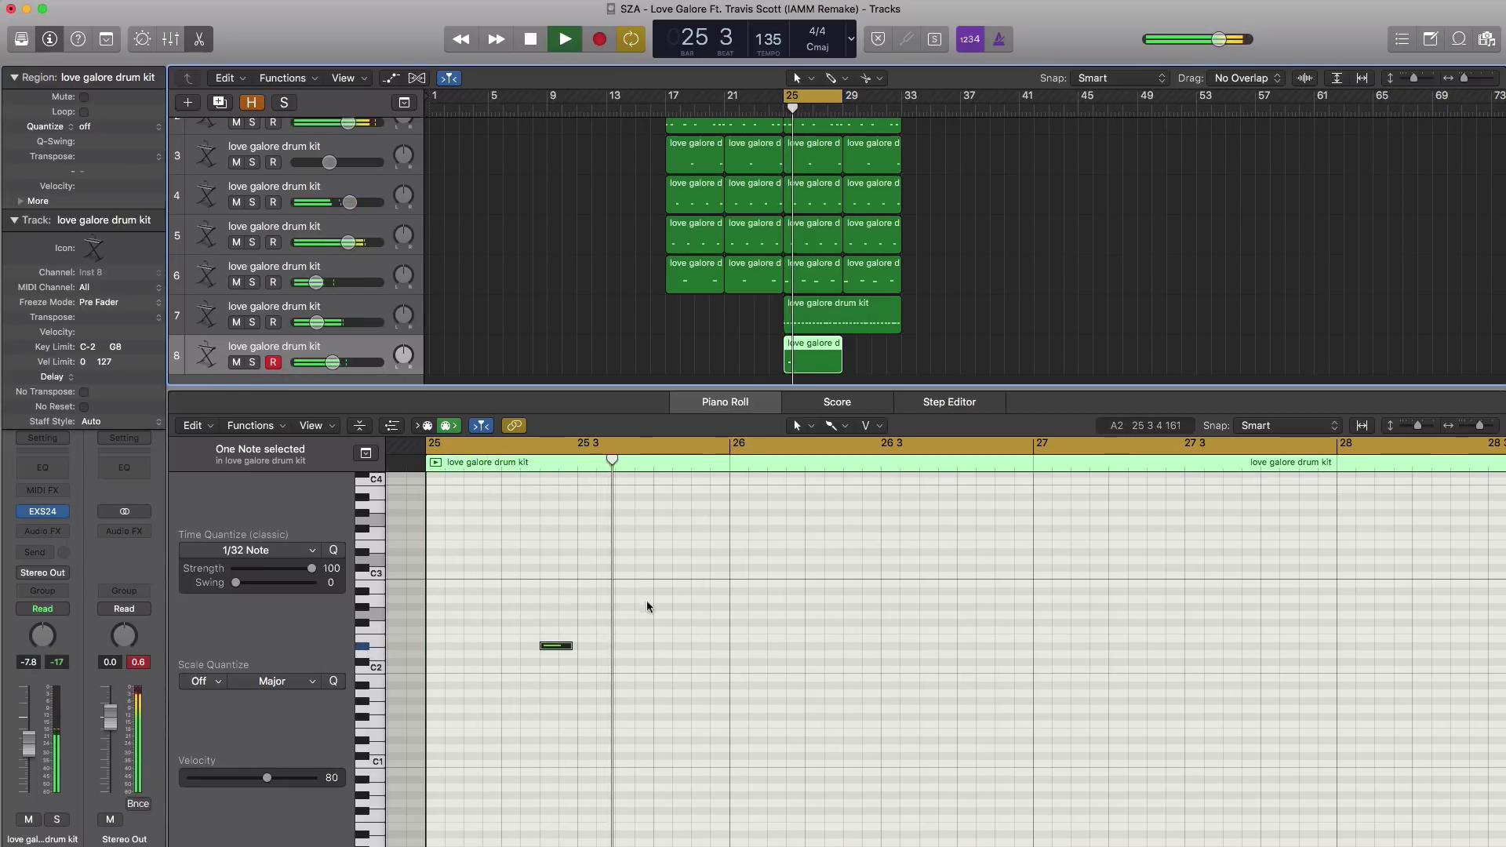
{"action": "left_click", "coordinate": [657, 646]}
{"action": "left_click_drag", "start_coordinate": [668, 648], "coordinate": [685, 648]}
Assign the Pencil Tool as the alternate tool and add a third D#2 note on the second half of bar 26 beat 2
{"action": "left_click", "coordinate": [835, 425]}
{"action": "left_click", "coordinate": [855, 469]}
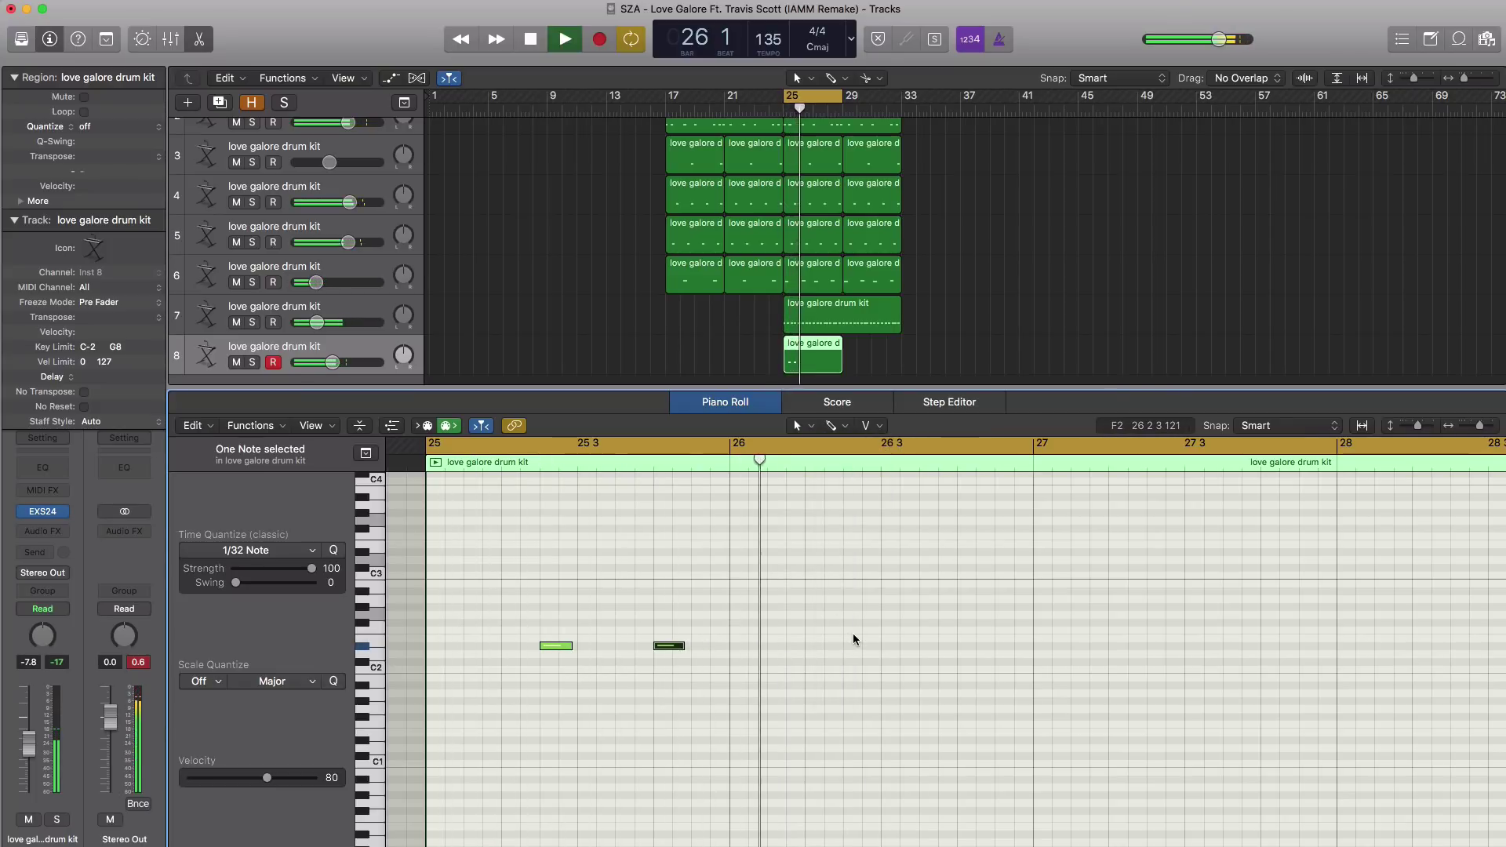
{"action": "key", "text": "space"}
{"action": "key", "text": "space"}
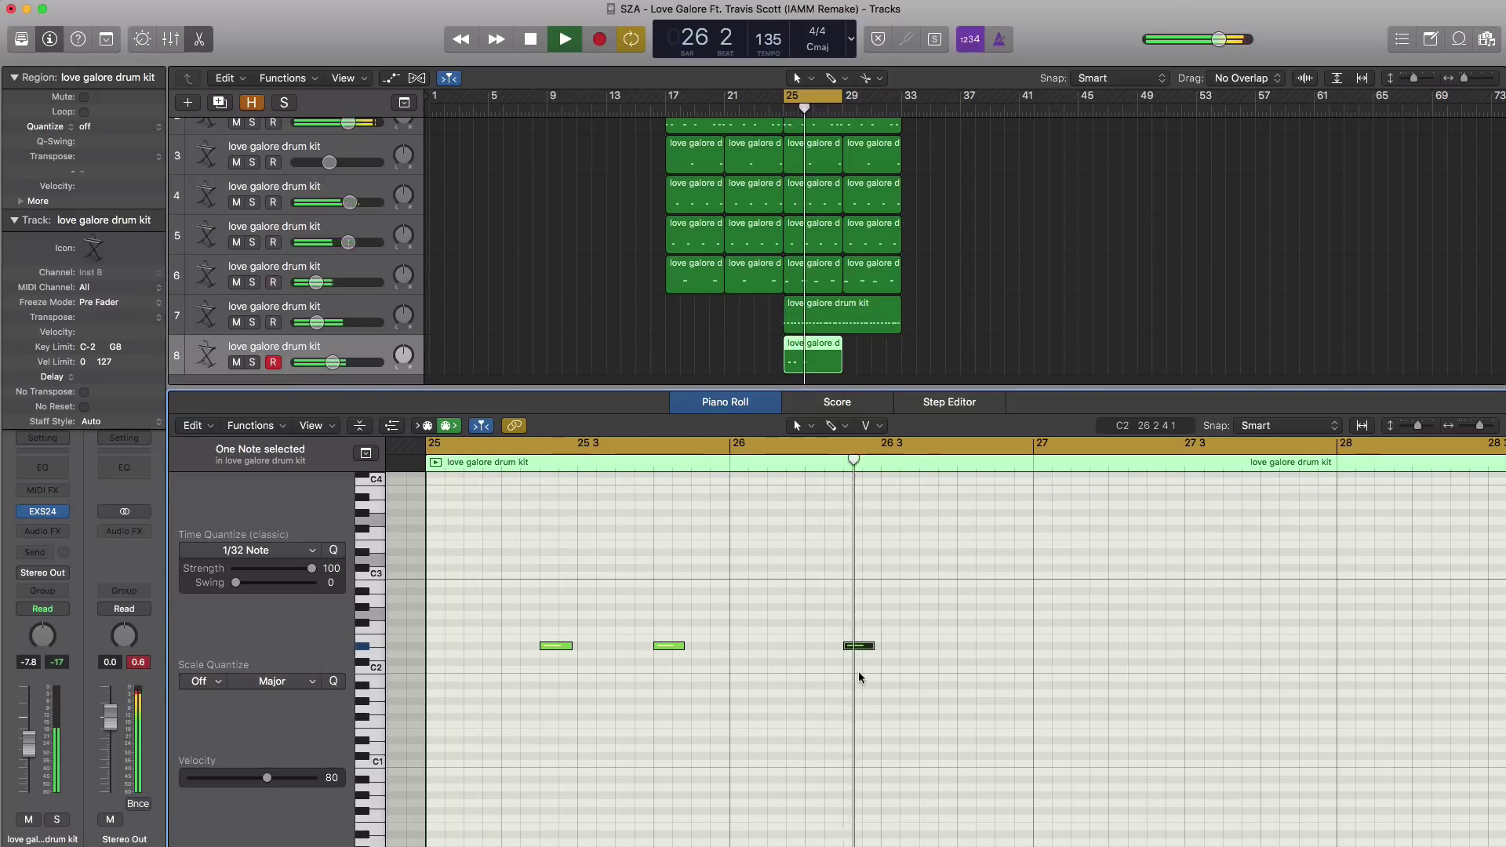
{"action": "key", "text": "space"}
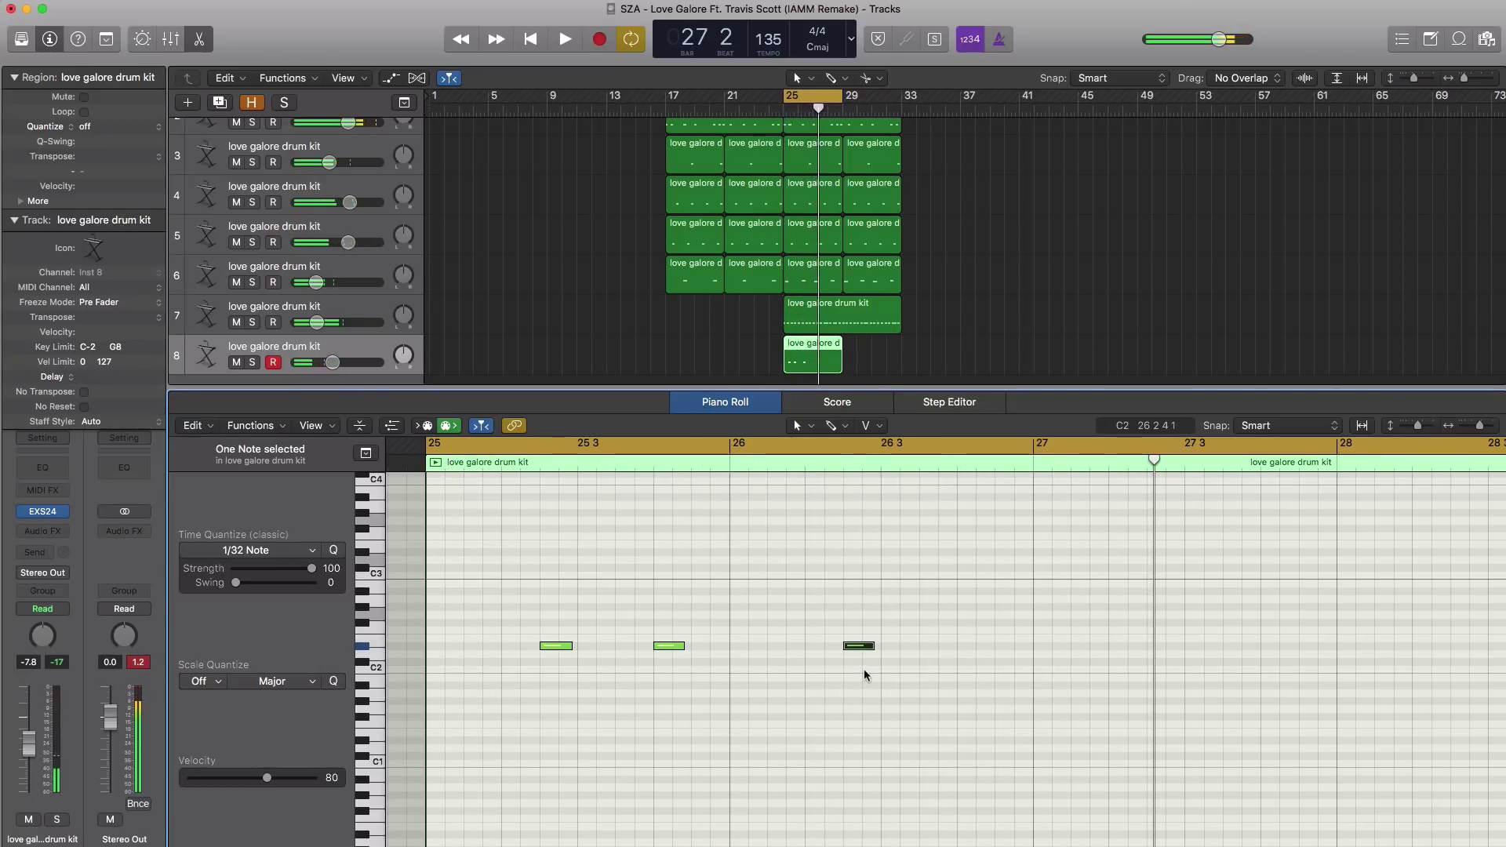
Copy the three D#2 notes two bars ahead, one semitone lower on D2, and play back the pattern
{"action": "key", "text": "super+Left"}
{"action": "left_click_drag", "start_coordinate": [838, 664], "coordinate": [970, 655]}
{"action": "key", "text": "space"}
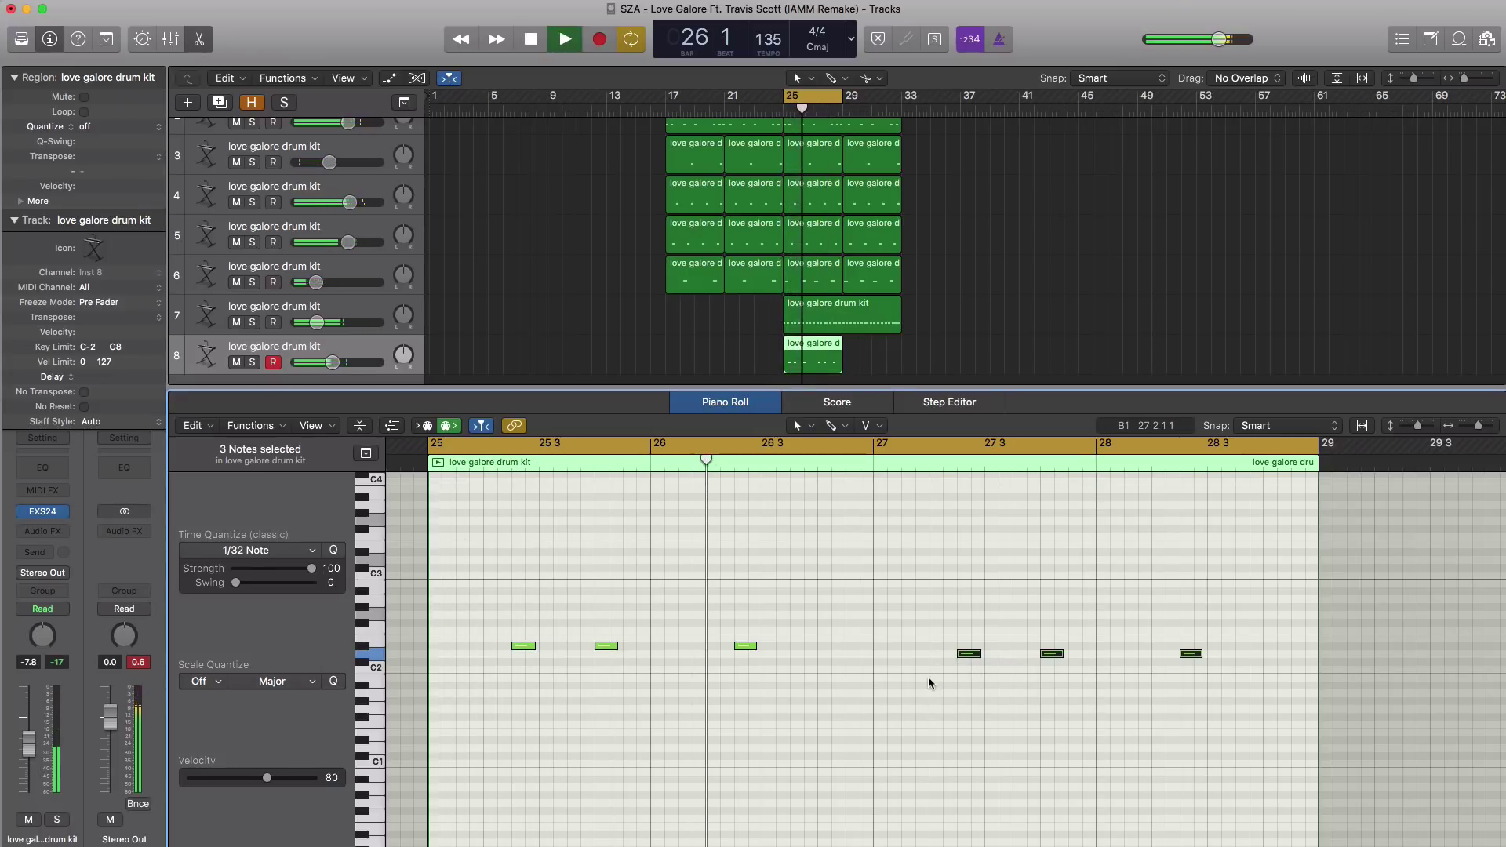
{"action": "left_click", "coordinate": [469, 768]}
{"action": "key", "text": "space"}
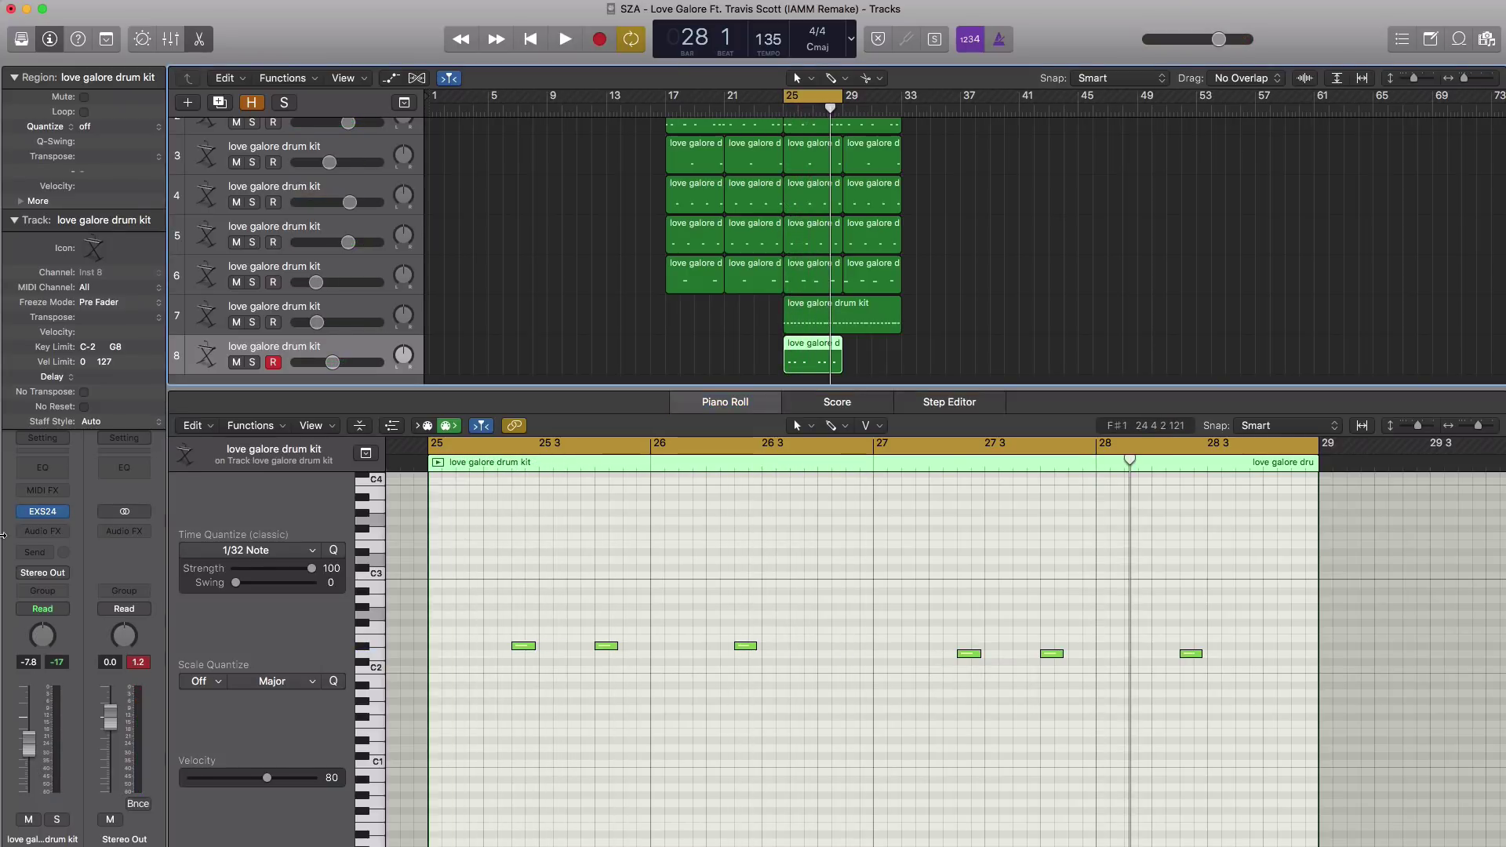
Insert a stereo Space Designer reverb on the eighth track and start playback to hear it
{"action": "left_click", "coordinate": [49, 534]}
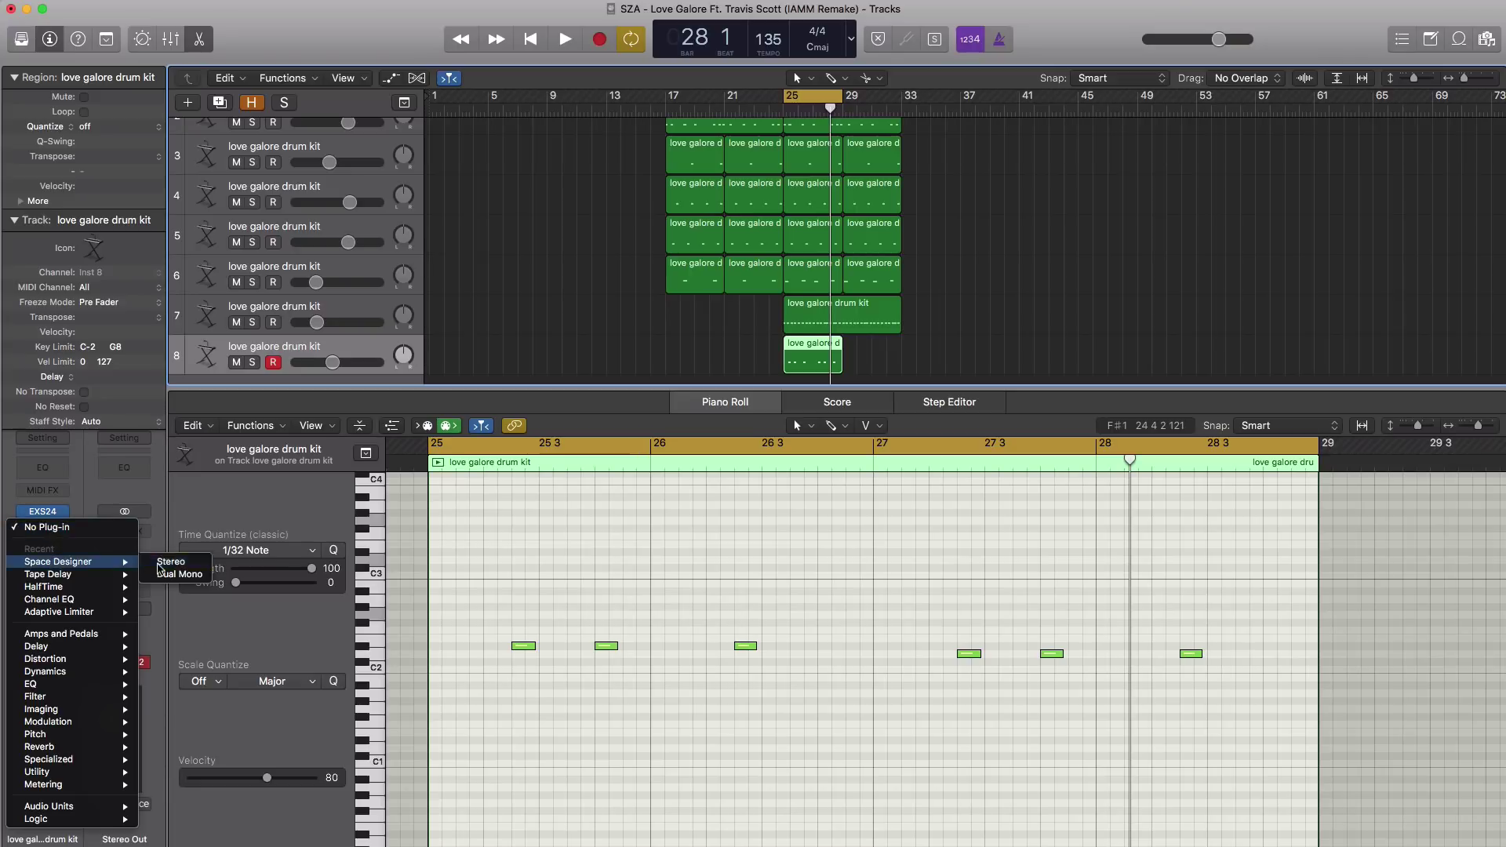
{"action": "left_click", "coordinate": [160, 564]}
{"action": "left_click_drag", "start_coordinate": [338, 12], "coordinate": [584, 121]}
{"action": "key", "text": "space"}
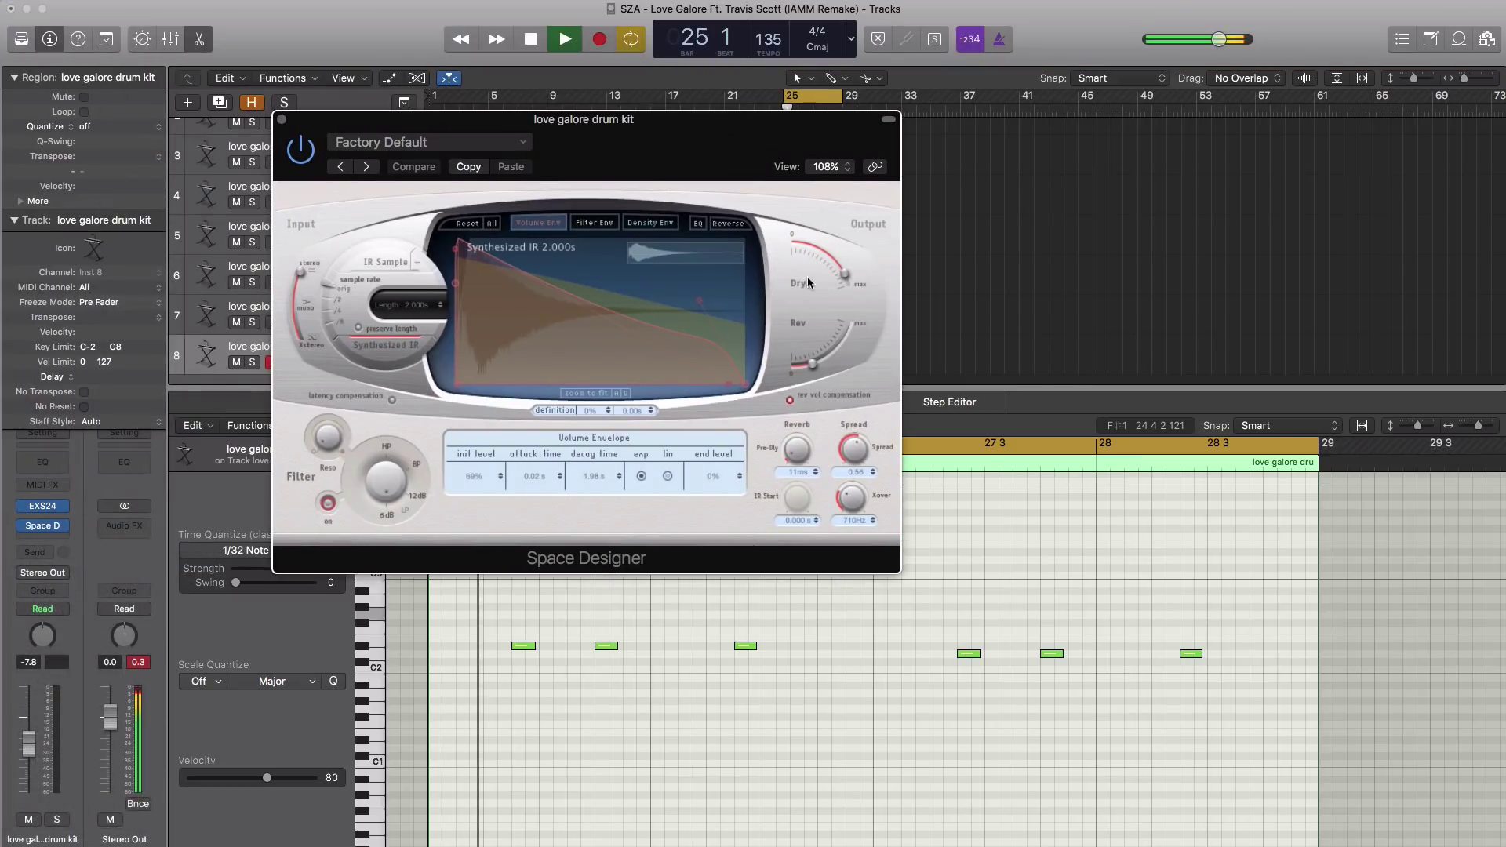
Raise the eighth track's Space Designer dry output to maximum, set its reverb output to -20.0 dB, and close the reverb
{"action": "left_click_drag", "start_coordinate": [844, 279], "coordinate": [861, 305]}
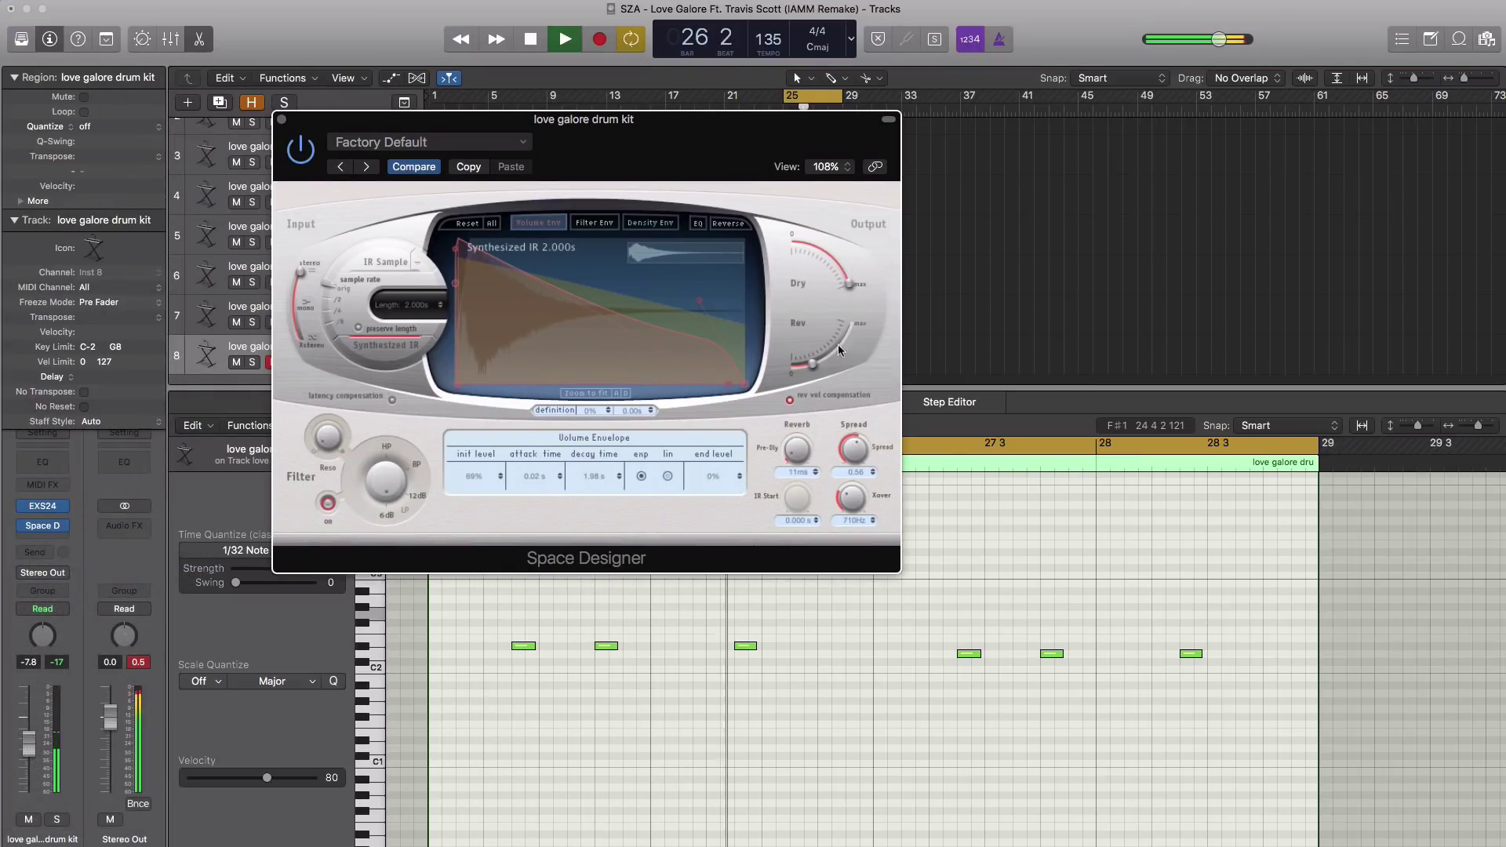
{"action": "left_click_drag", "start_coordinate": [824, 363], "coordinate": [818, 366]}
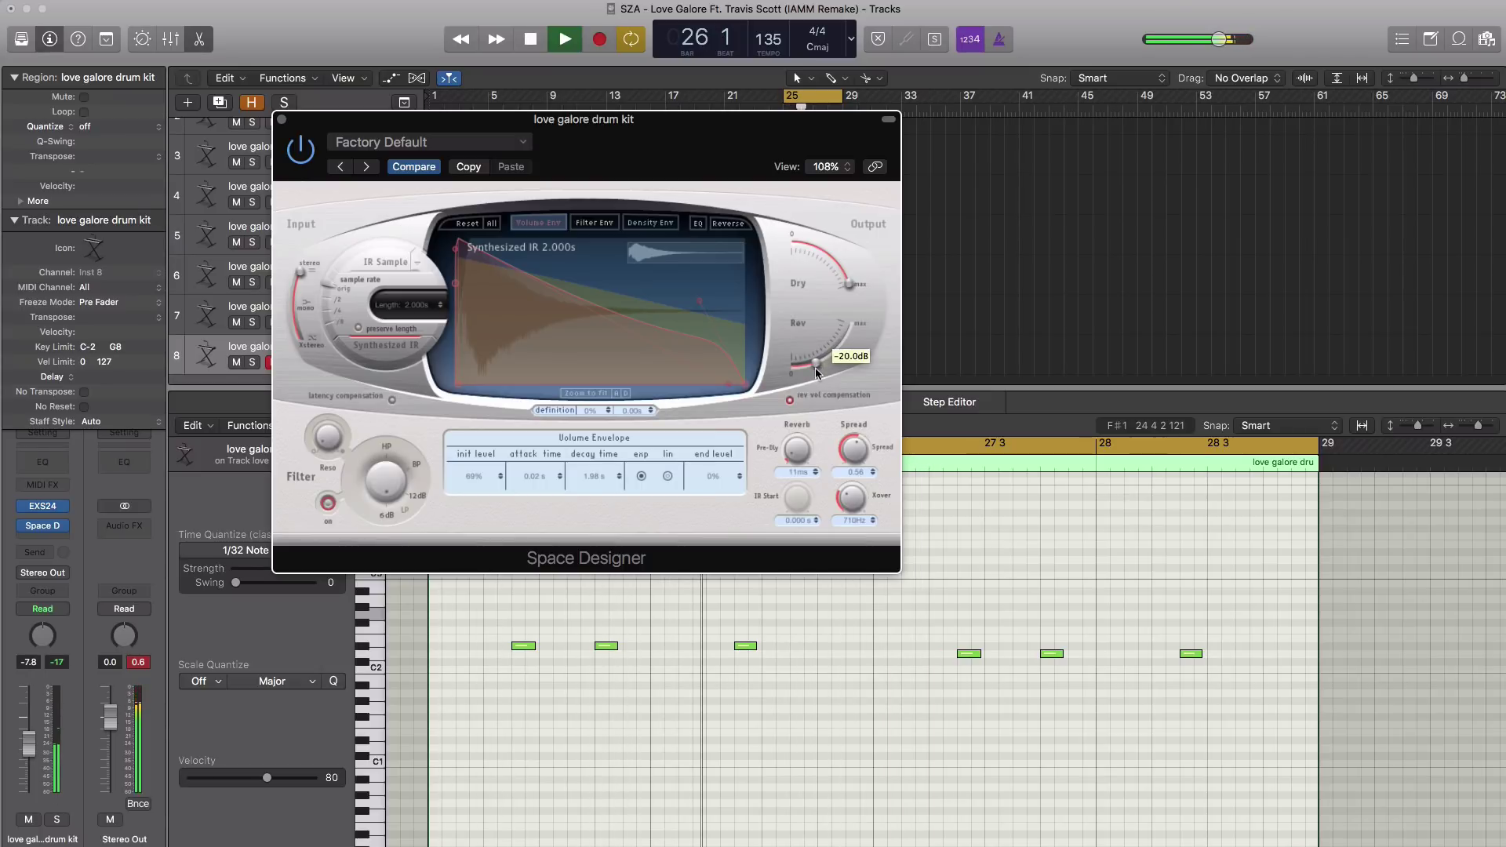
{"action": "left_click", "coordinate": [281, 120]}
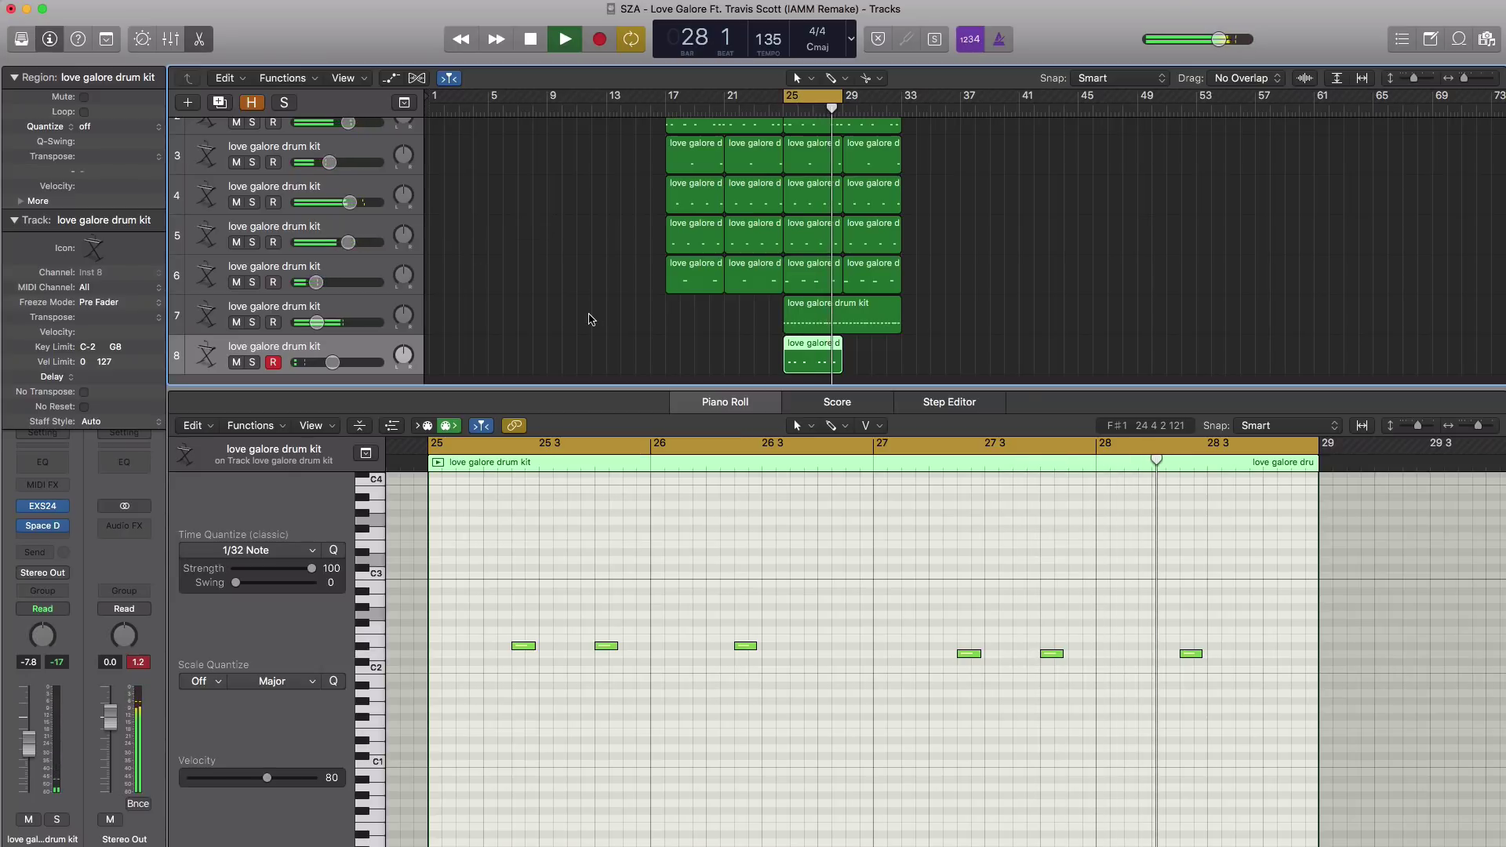
Raise the three D2 notes in bars 27 and 28 by one semitone to D#2 and play back the pattern
{"action": "key", "text": "space"}
{"action": "left_click_drag", "start_coordinate": [920, 621], "coordinate": [1220, 676]}
{"action": "left_click_drag", "start_coordinate": [969, 656], "coordinate": [969, 648]}
{"action": "key", "text": "space"}
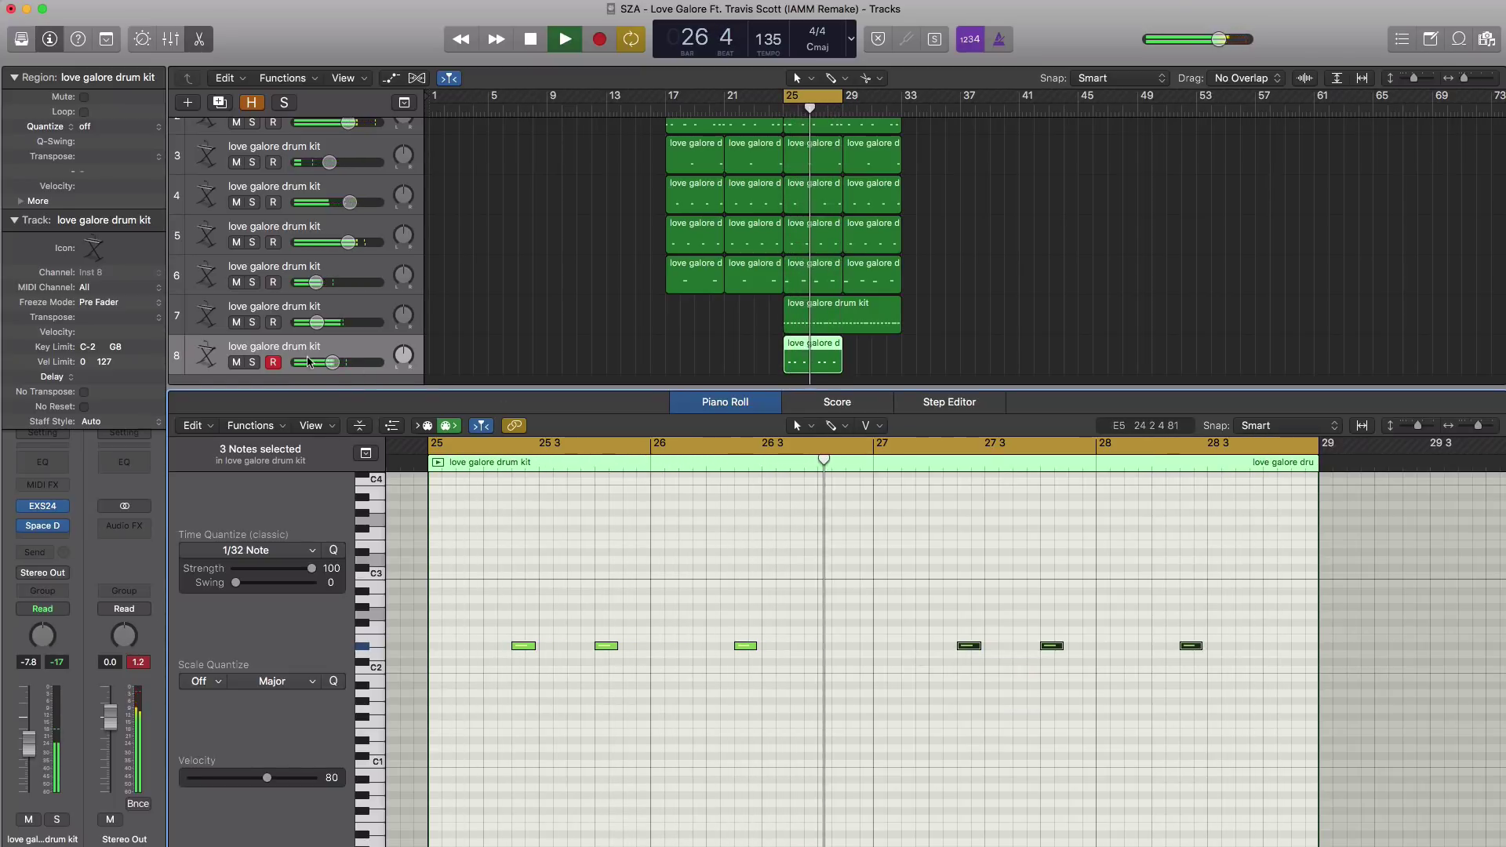
Set the eighth track's volume to -7.4 dB and copy its four-bar region to bar 29
{"action": "left_click_drag", "start_coordinate": [331, 361], "coordinate": [334, 365]}
{"action": "key", "text": "space"}
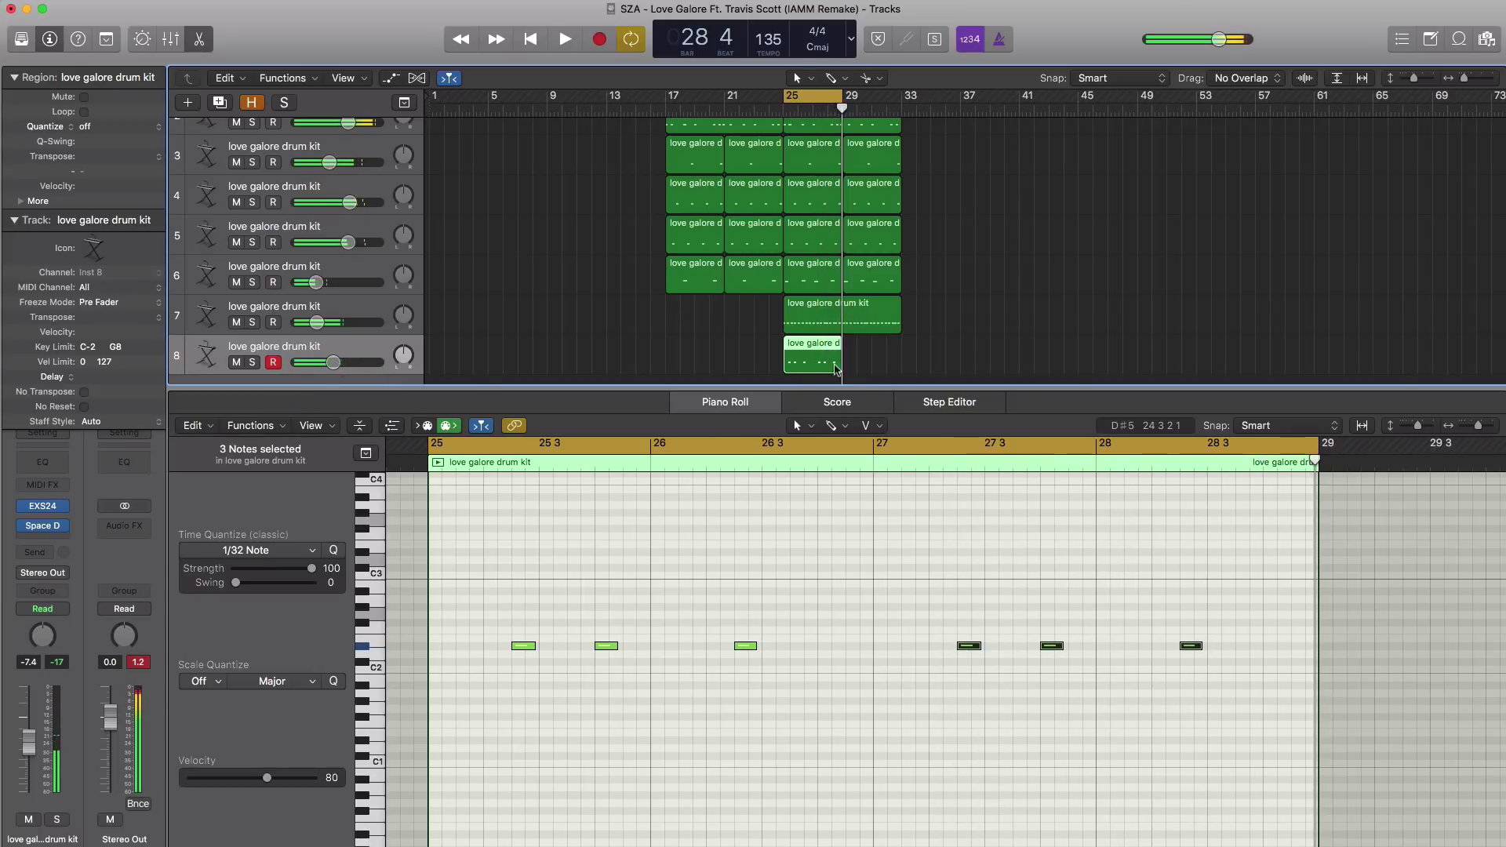
{"action": "left_click_drag", "start_coordinate": [808, 346], "coordinate": [866, 347]}
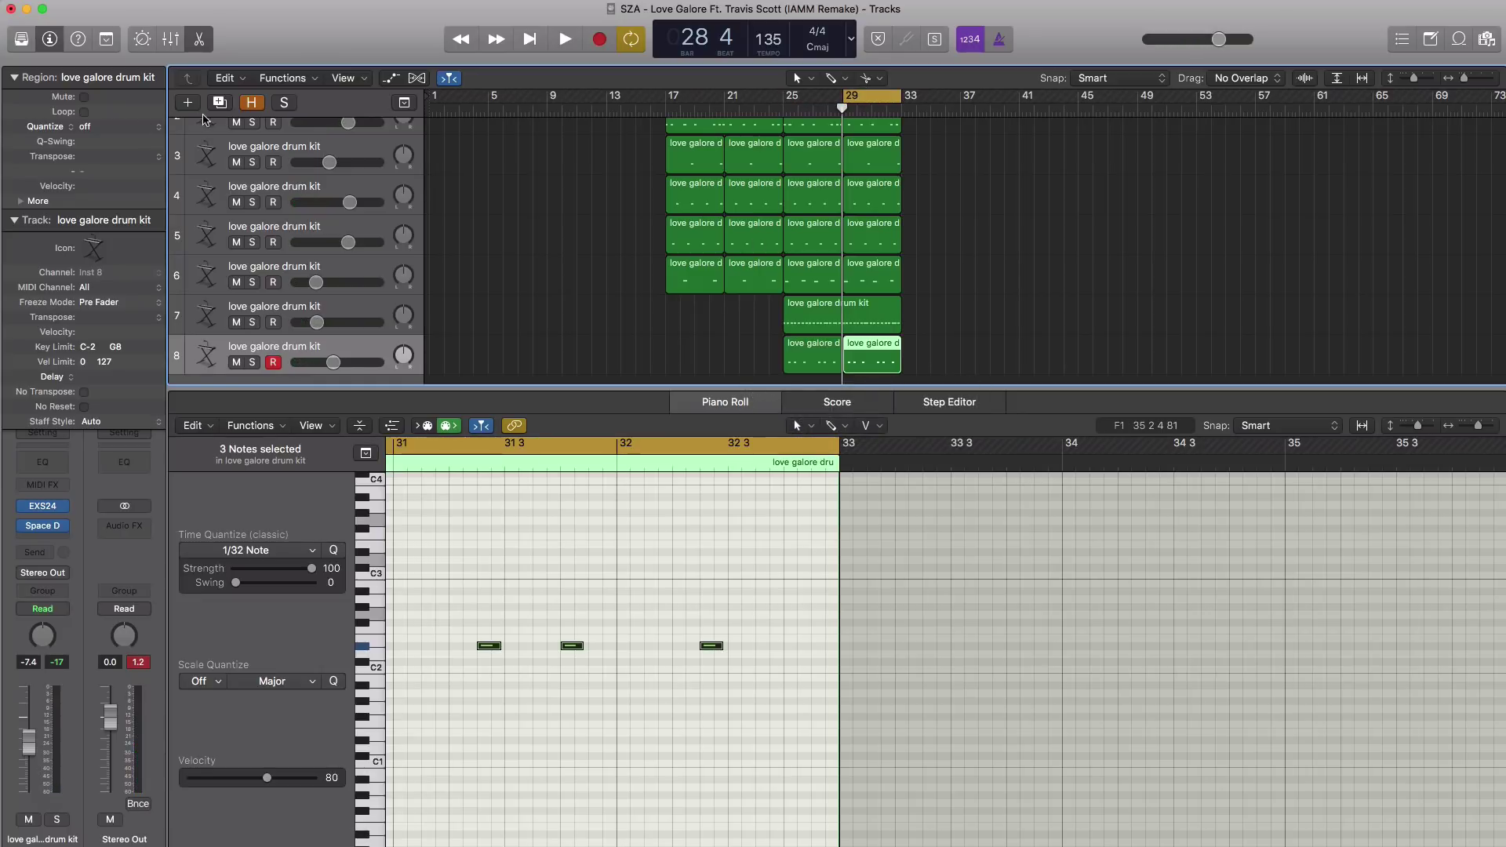
Duplicate the eighth drum kit track and create an empty four-bar region on the ninth track starting at bar 29
{"action": "key", "text": "super+d"}
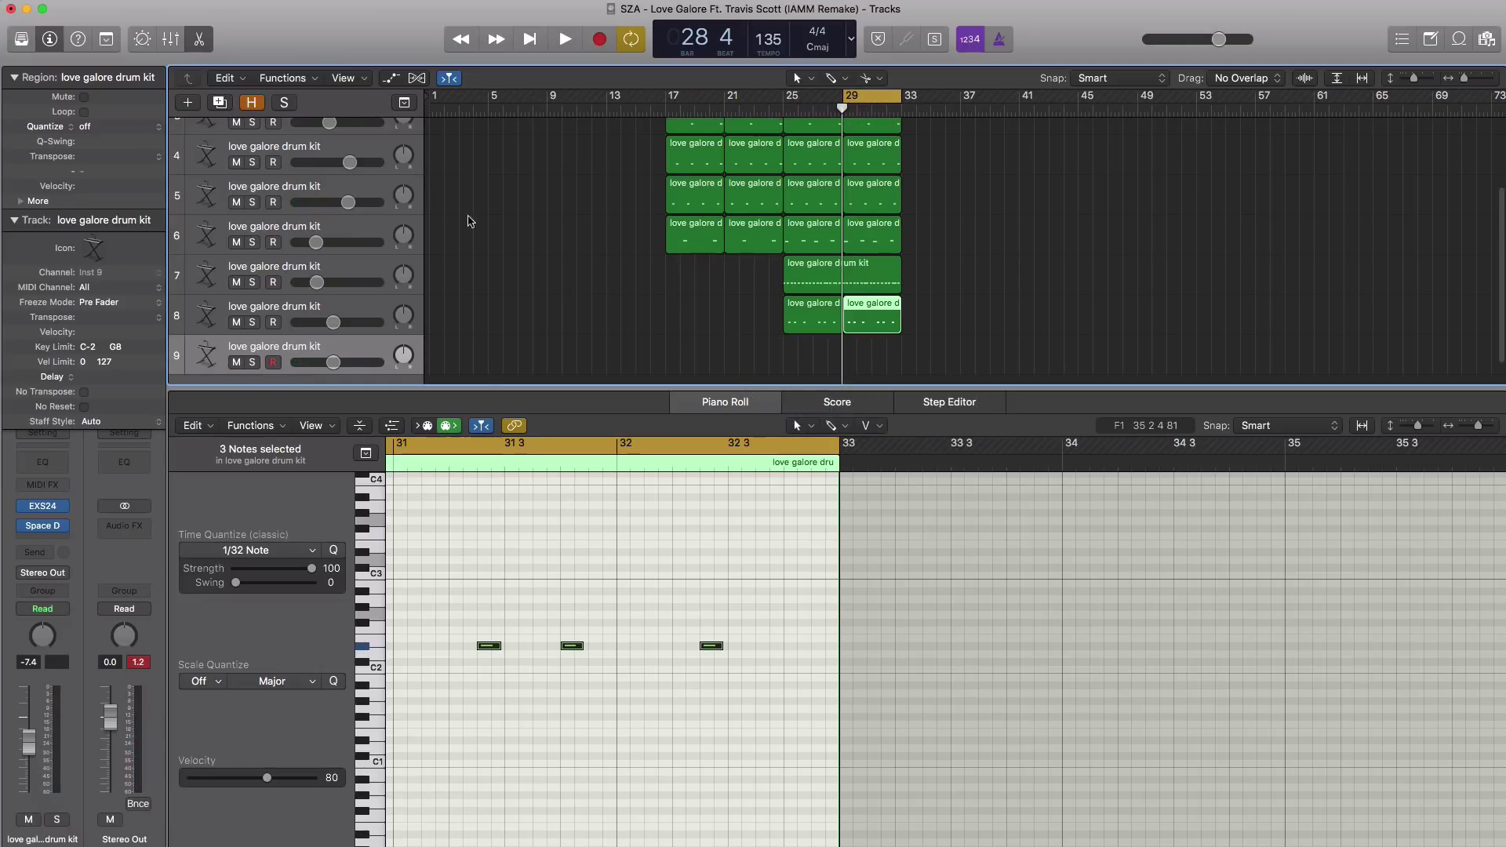
{"action": "left_click", "coordinate": [846, 354]}
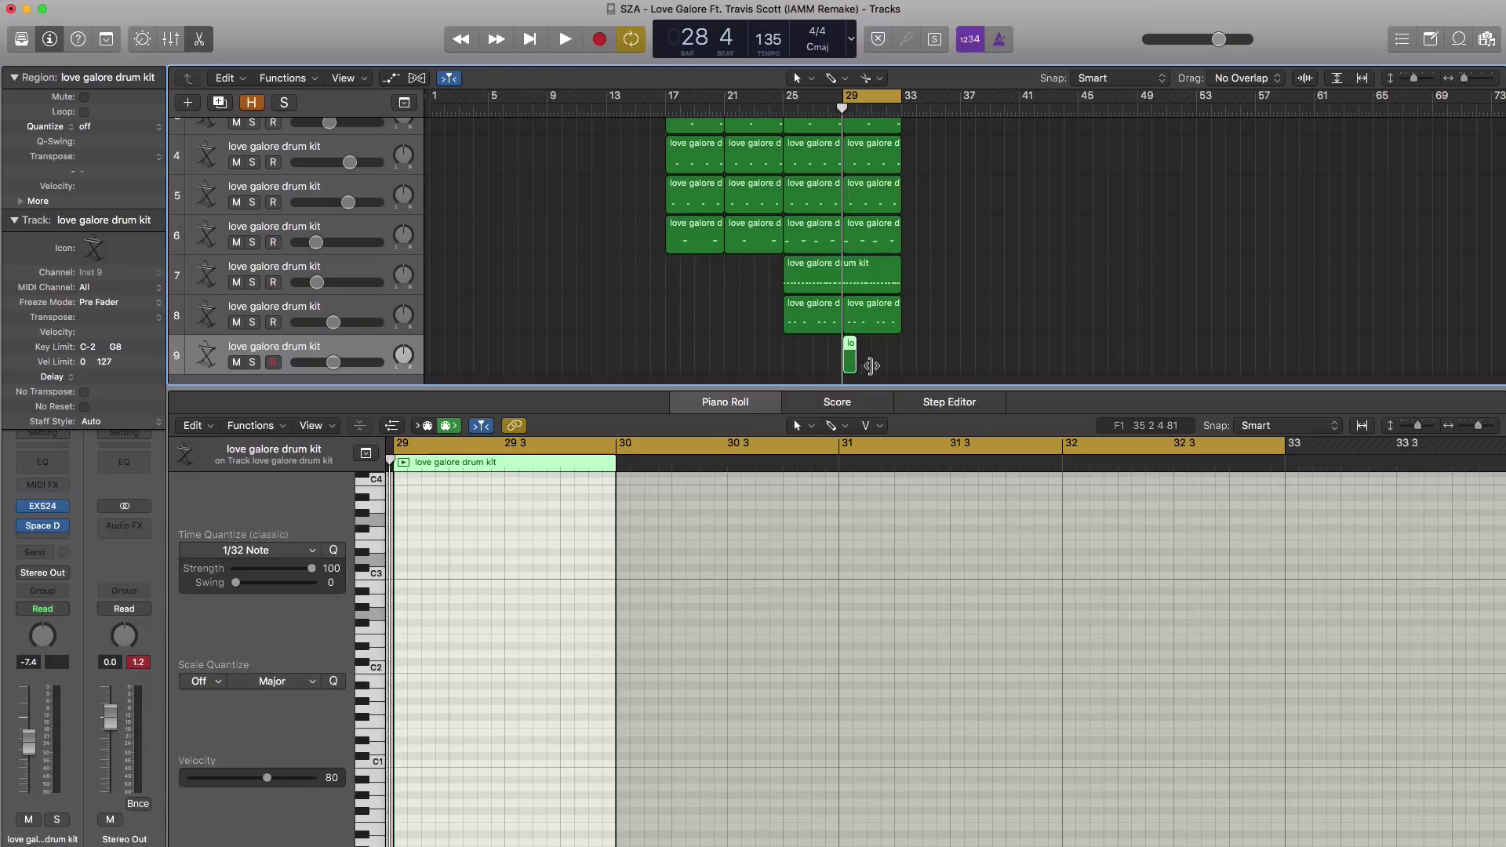
{"action": "left_click_drag", "start_coordinate": [856, 364], "coordinate": [897, 374]}
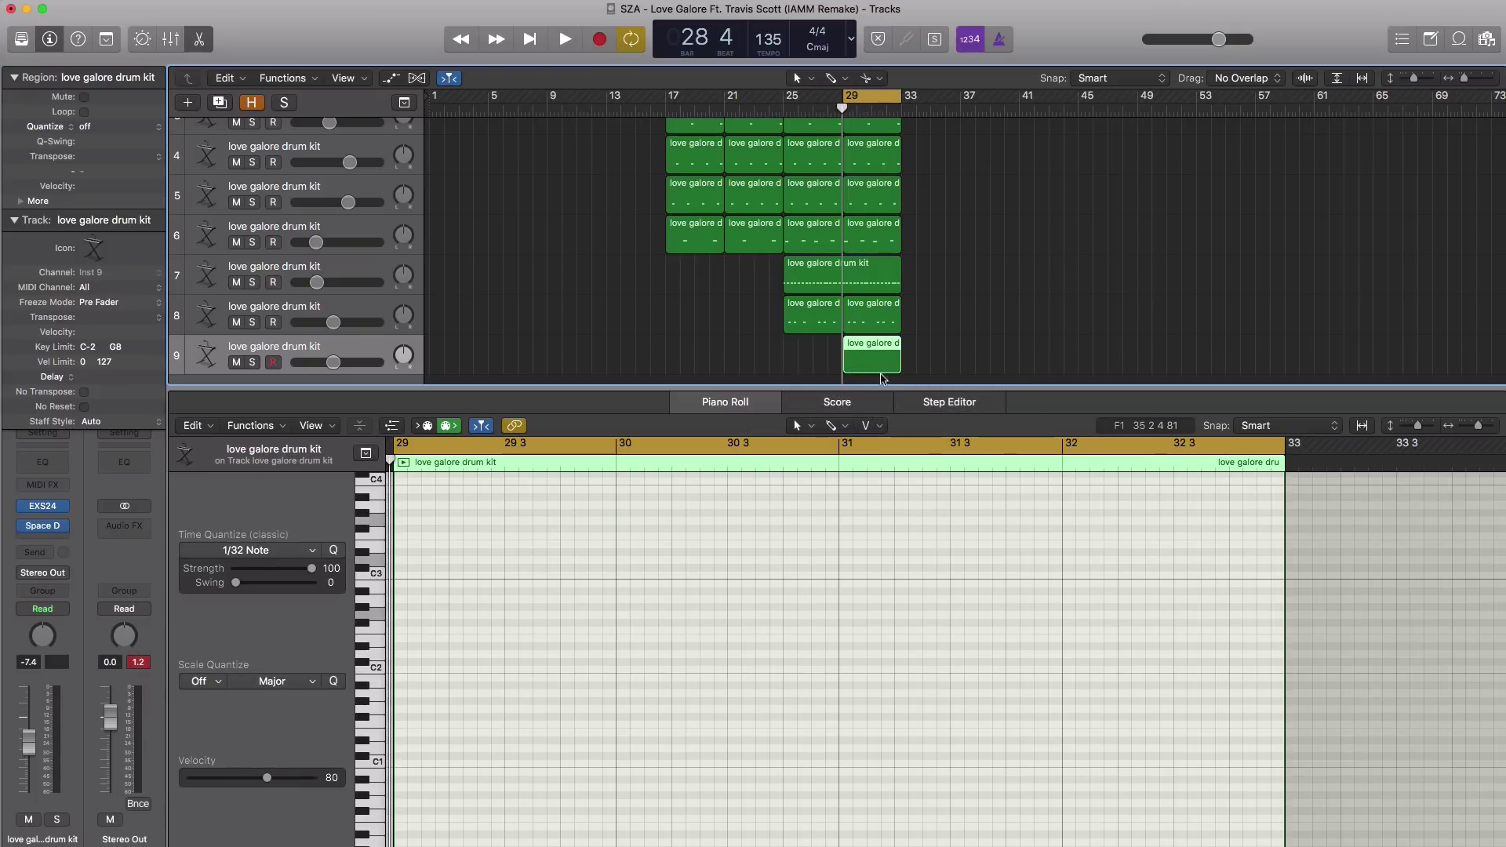
Add an F#1 note on the second half of bar 29 beat 3 and copy it two bars ahead, checking with playback
{"action": "scroll", "coordinate": [793, 685], "scroll_direction": "down", "scroll_amount": 3}
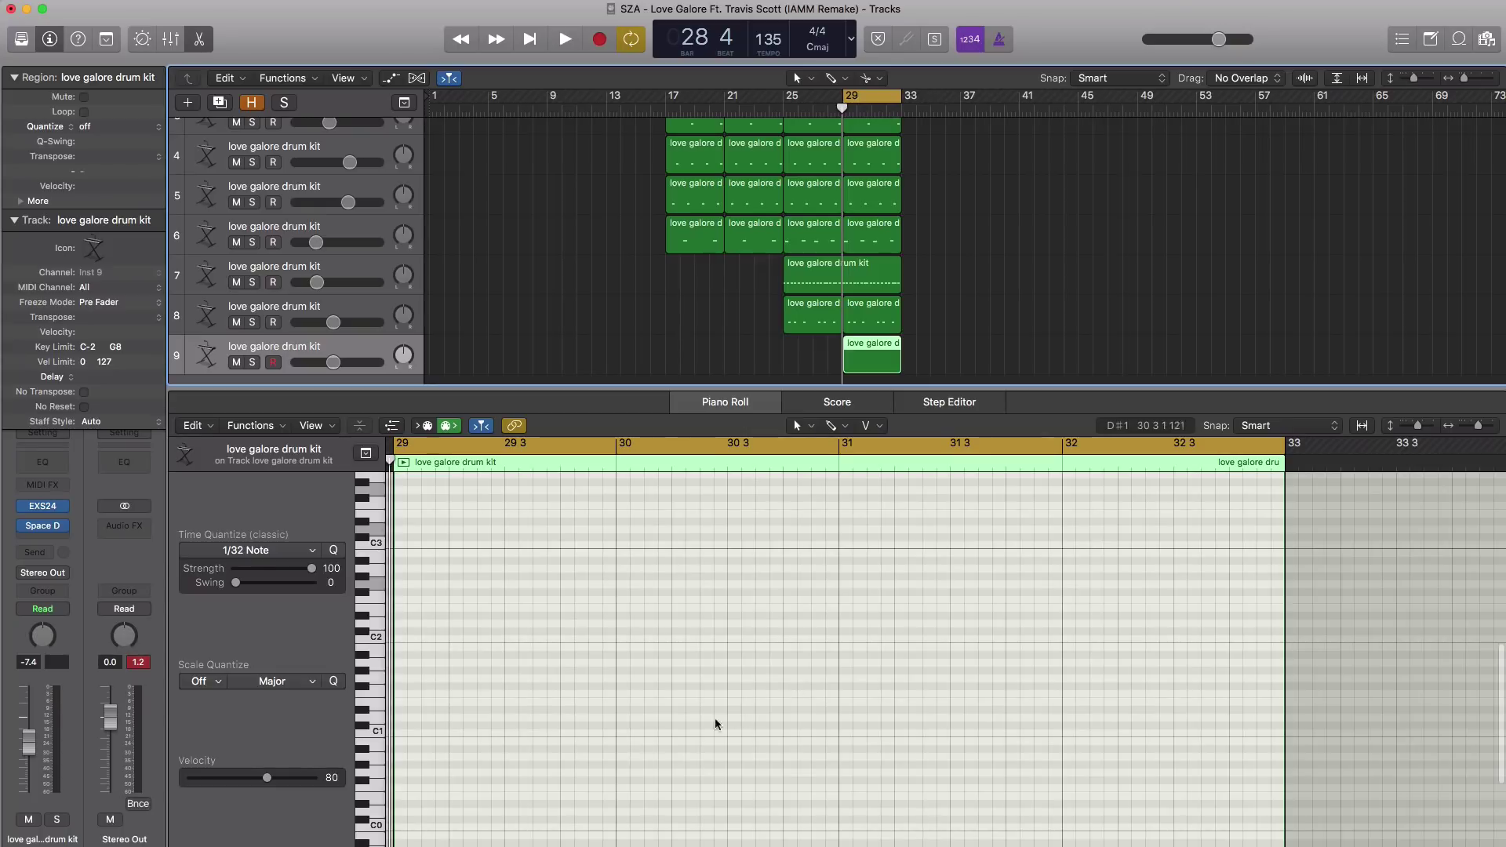
{"action": "key", "text": "space"}
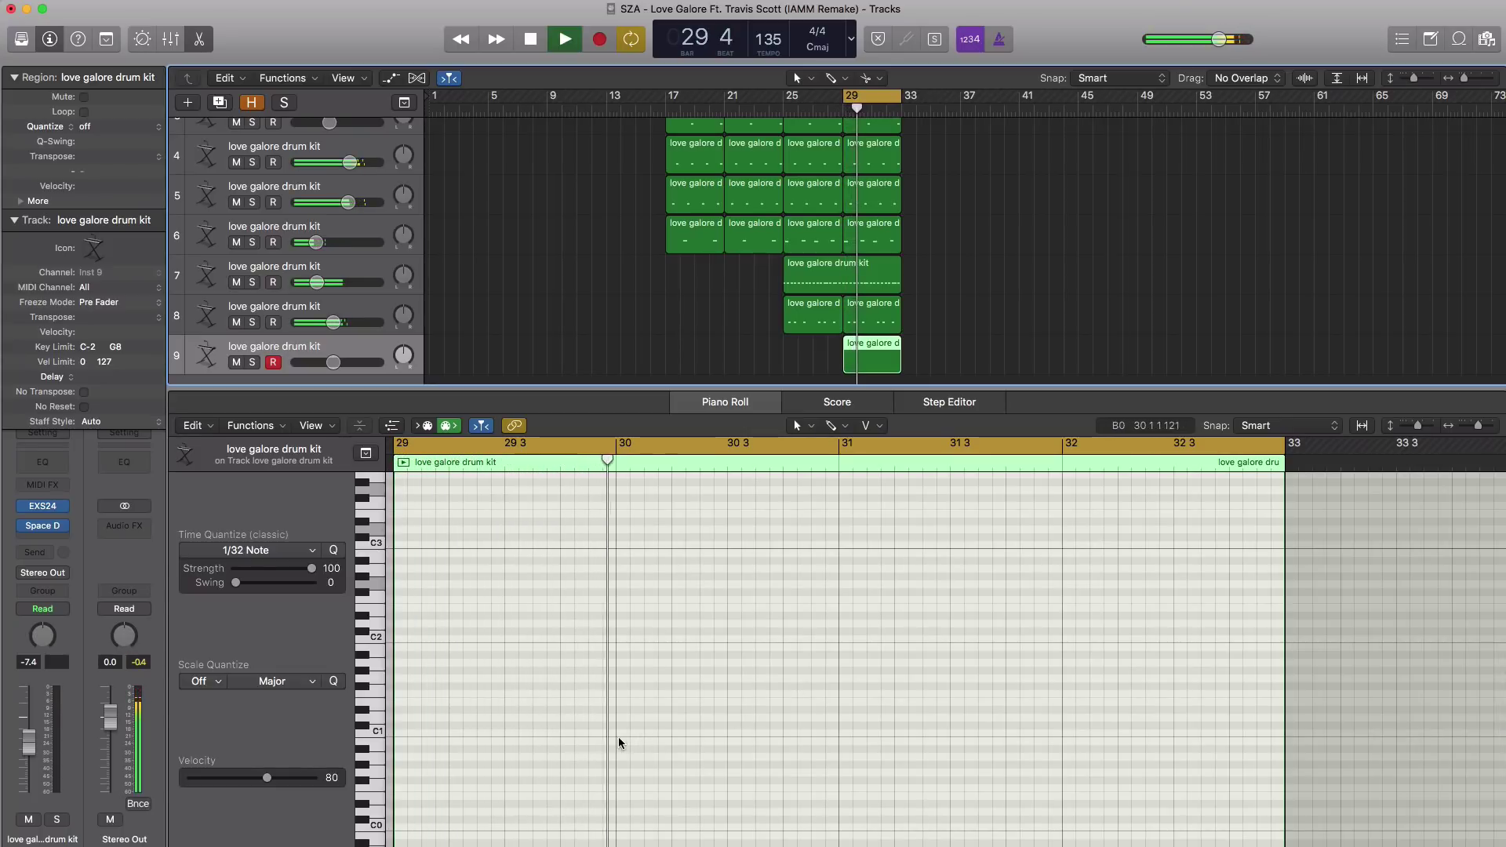
{"action": "left_click", "coordinate": [569, 687], "text": "super"}
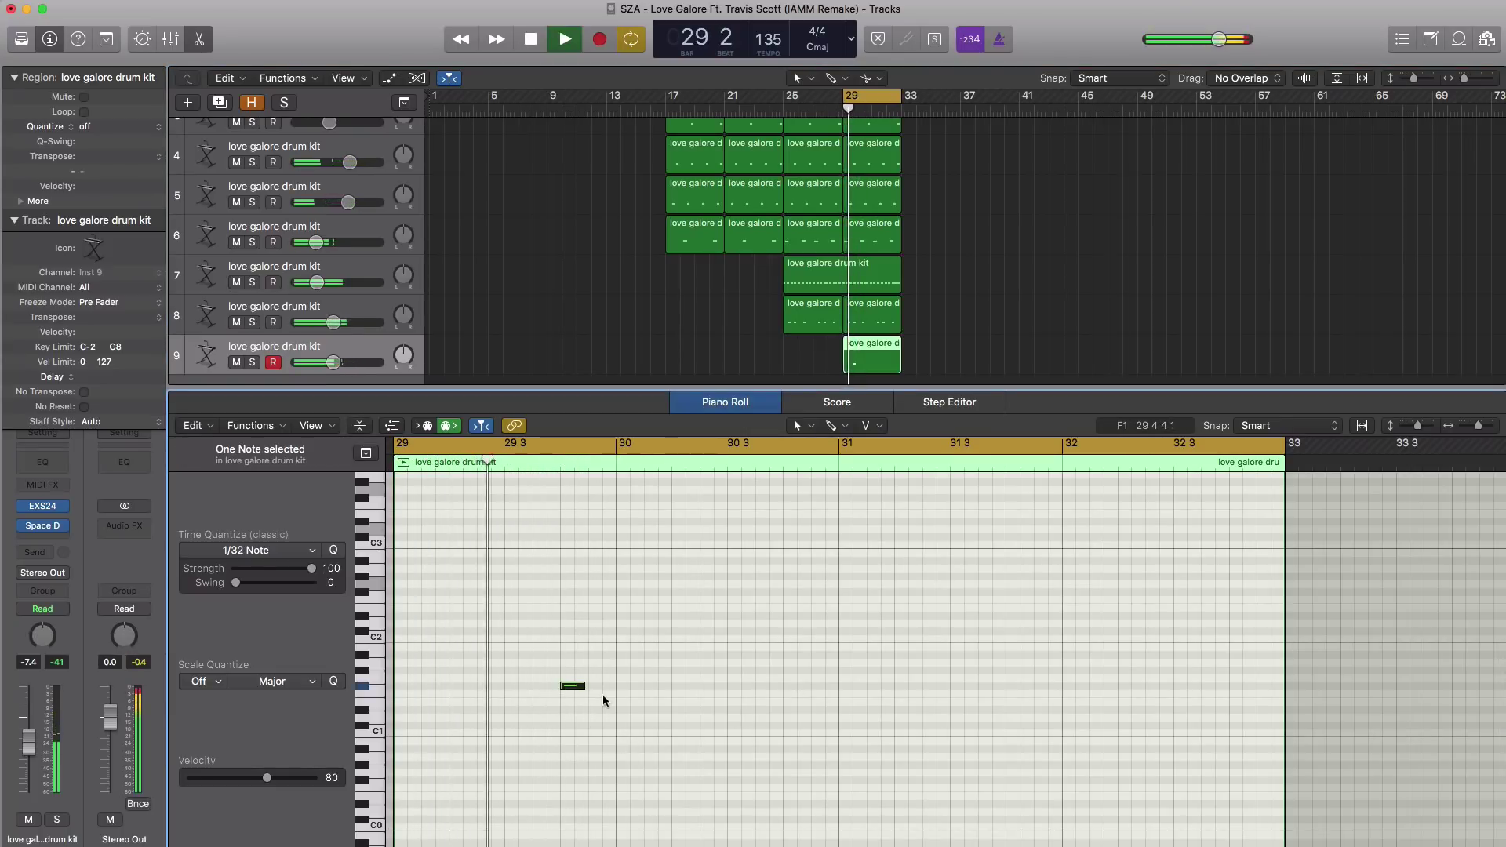
{"action": "key", "text": "space"}
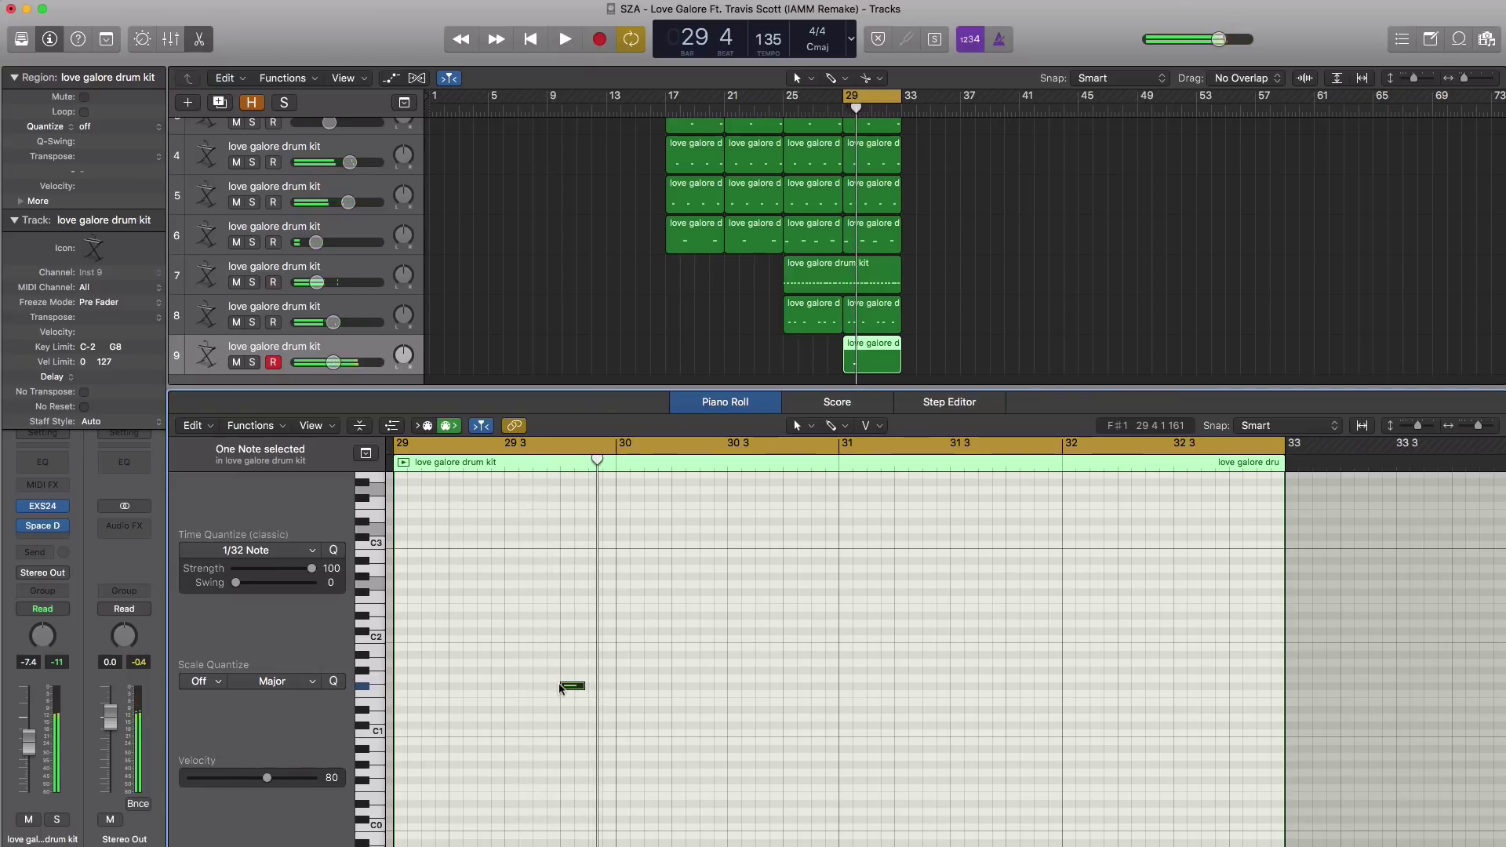
{"action": "left_click_drag", "start_coordinate": [562, 689], "coordinate": [535, 689]}
{"action": "key", "text": "space"}
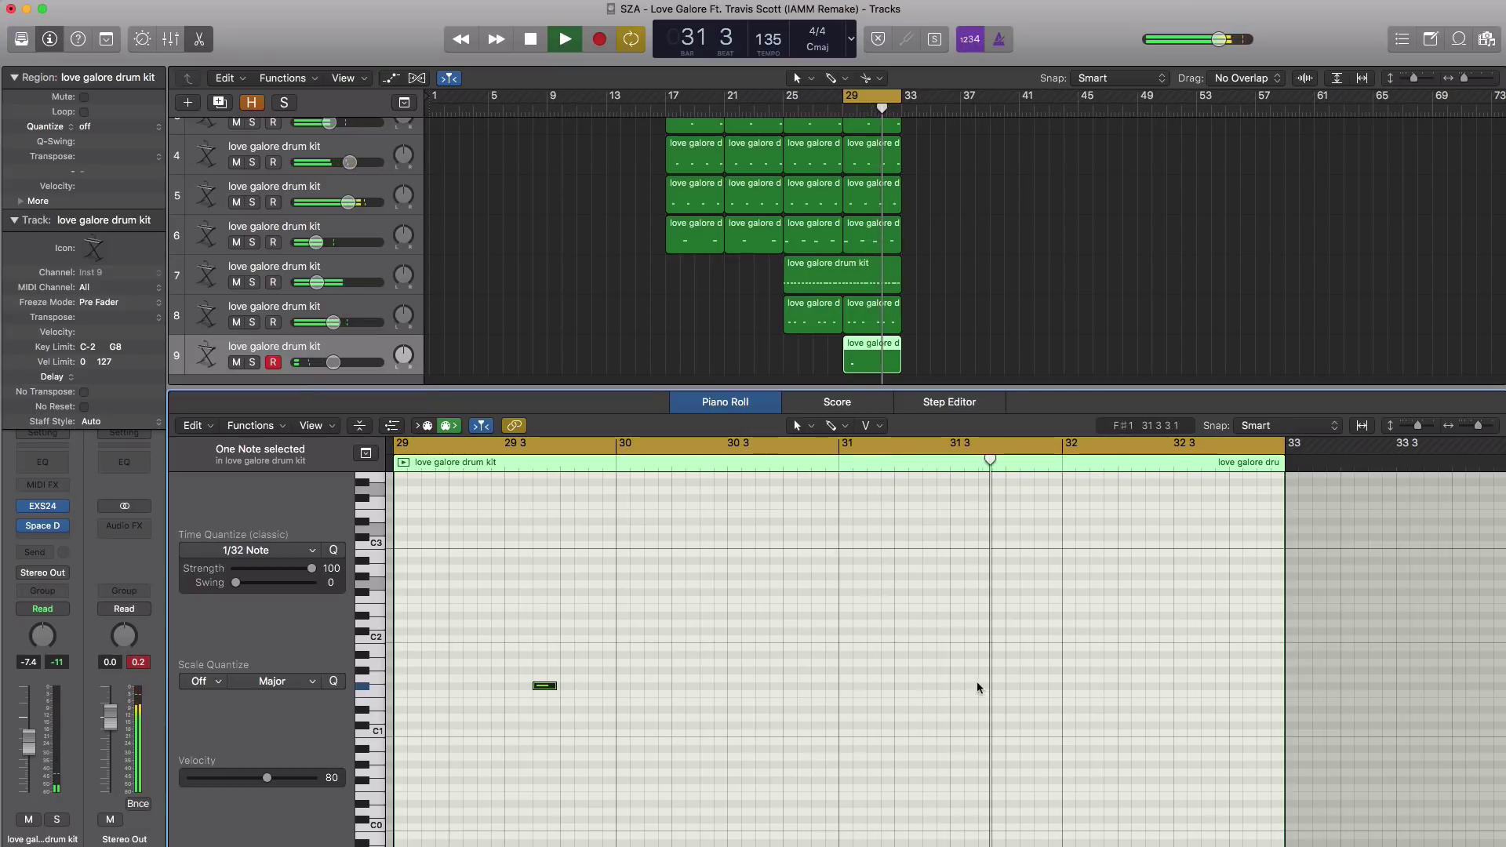
{"action": "key", "text": "space"}
{"action": "key", "text": "space"}
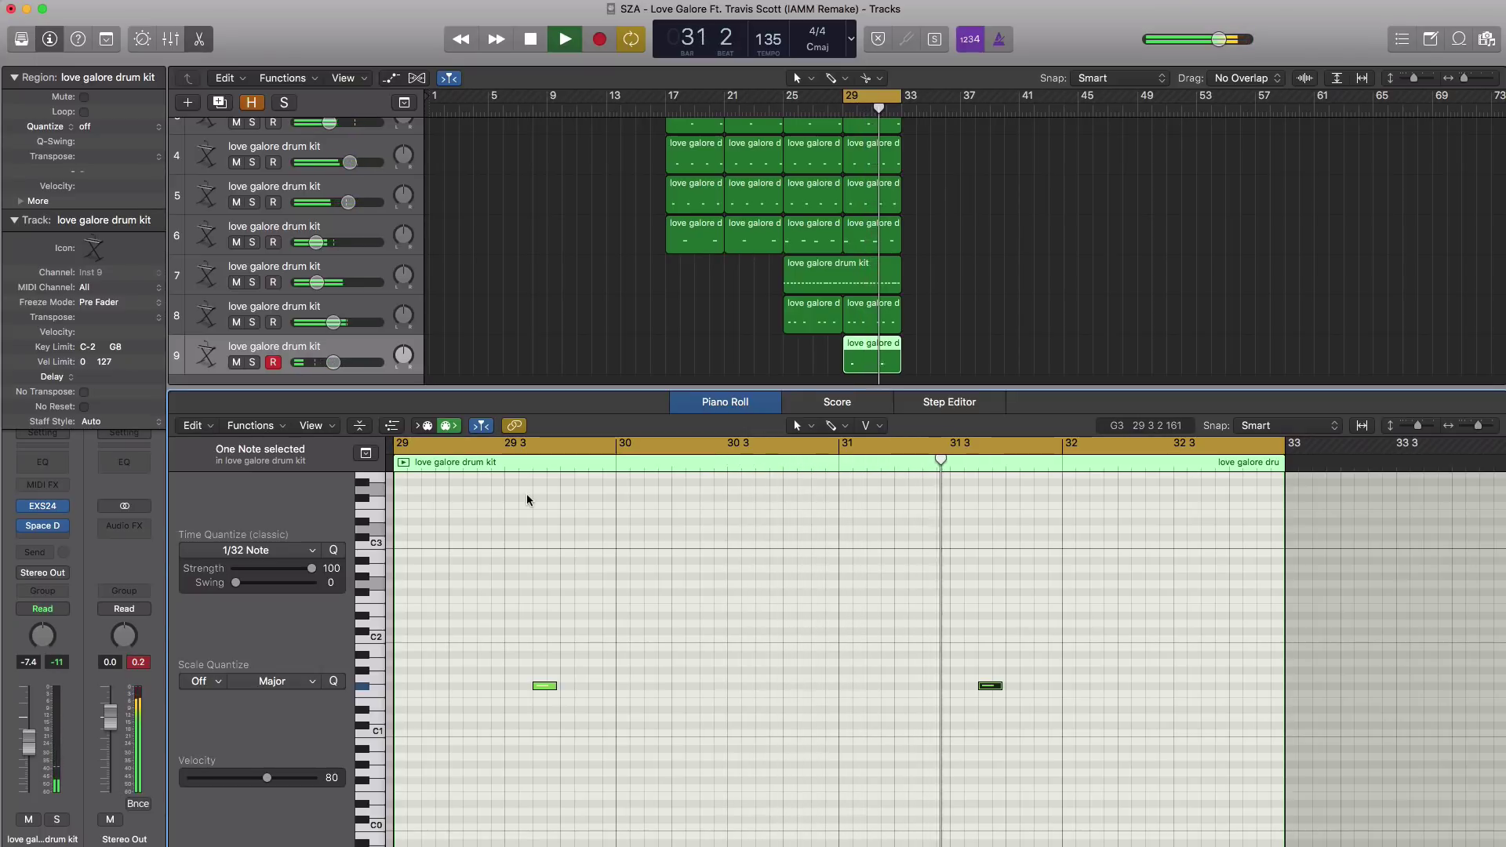
Set the ninth track's volume to -6.6 dB and its Space Designer reverb output to -22.0 dB, and start playback
{"action": "left_click", "coordinate": [333, 361]}
{"action": "left_click_drag", "start_coordinate": [333, 362], "coordinate": [335, 362]}
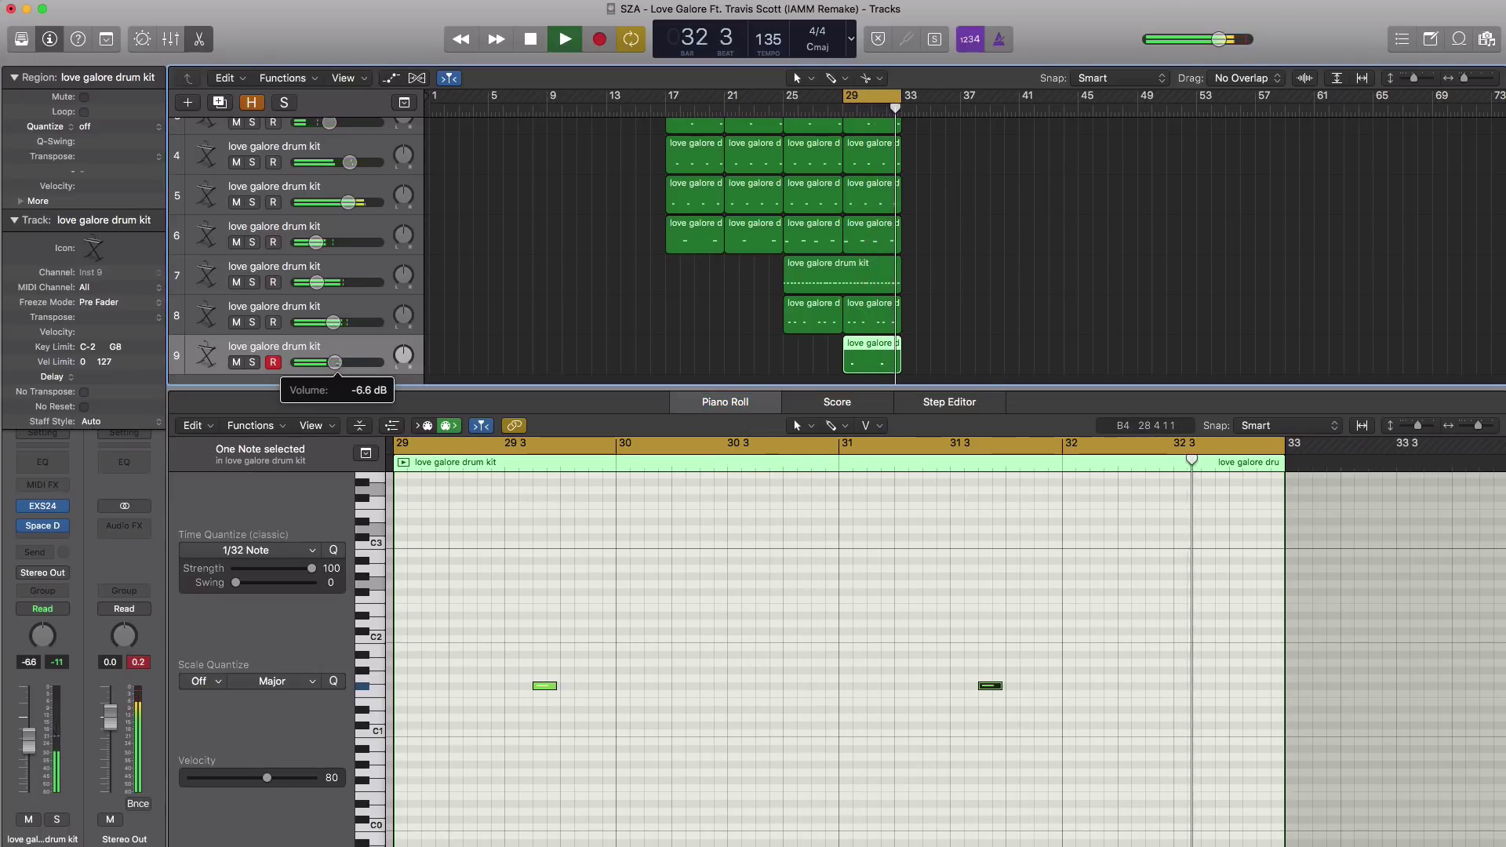
{"action": "left_click", "coordinate": [41, 527]}
{"action": "left_click_drag", "start_coordinate": [424, 102], "coordinate": [568, 162]}
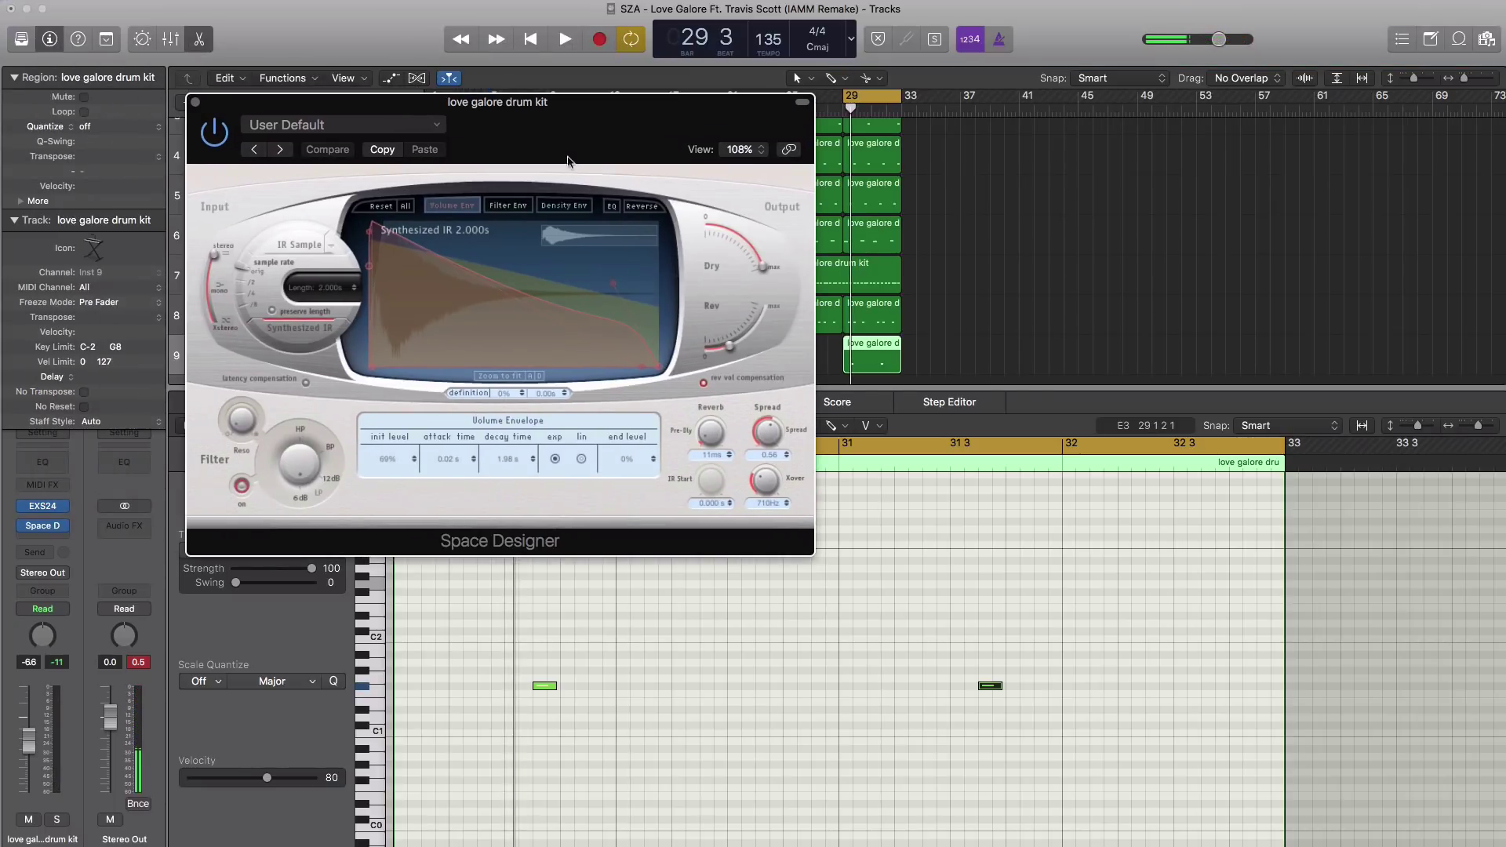
{"action": "left_click_drag", "start_coordinate": [733, 348], "coordinate": [731, 350]}
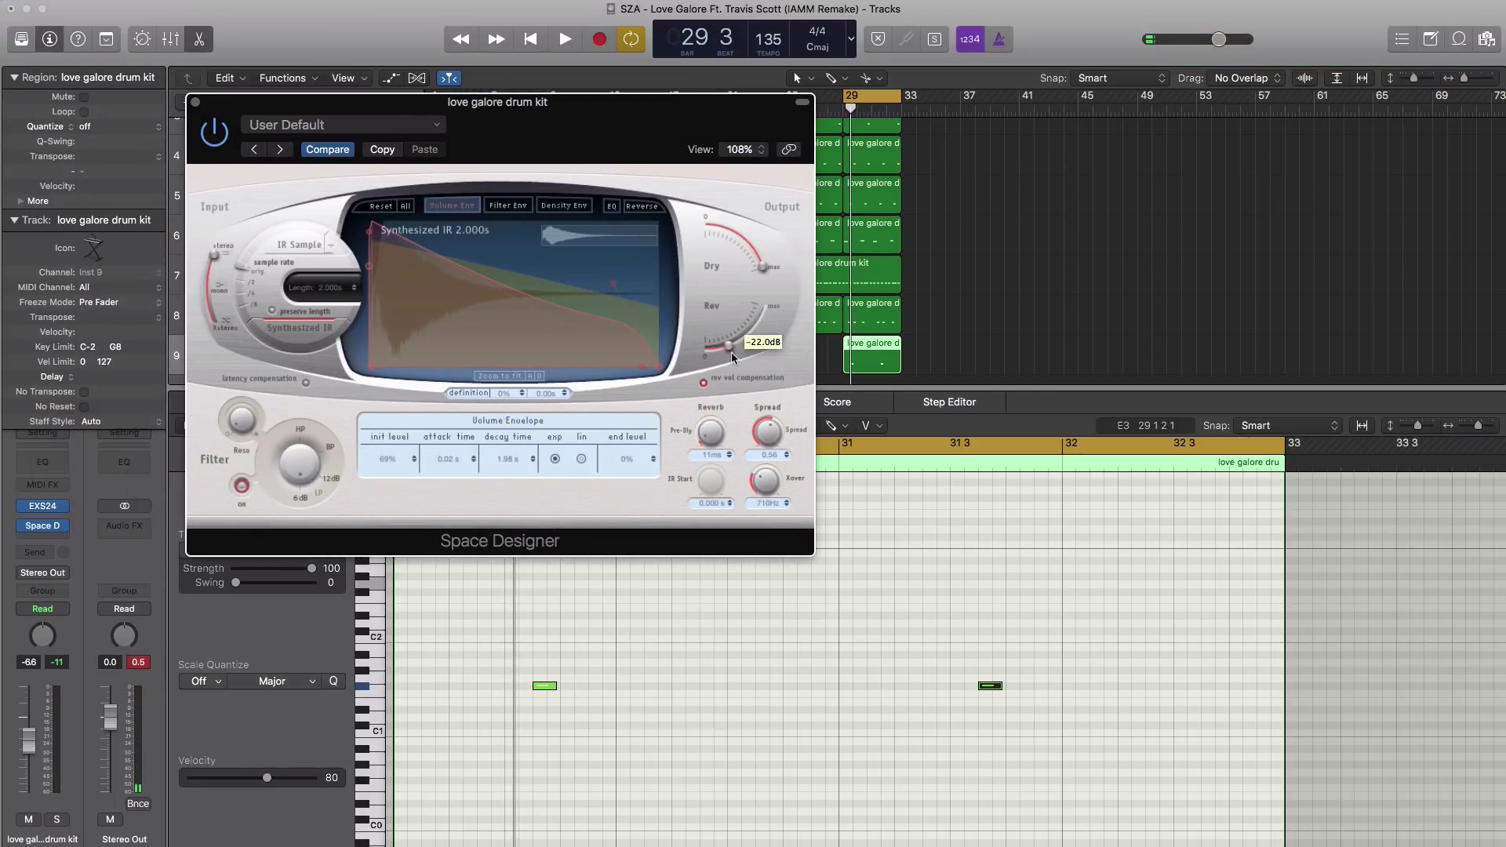
{"action": "key", "text": "space"}
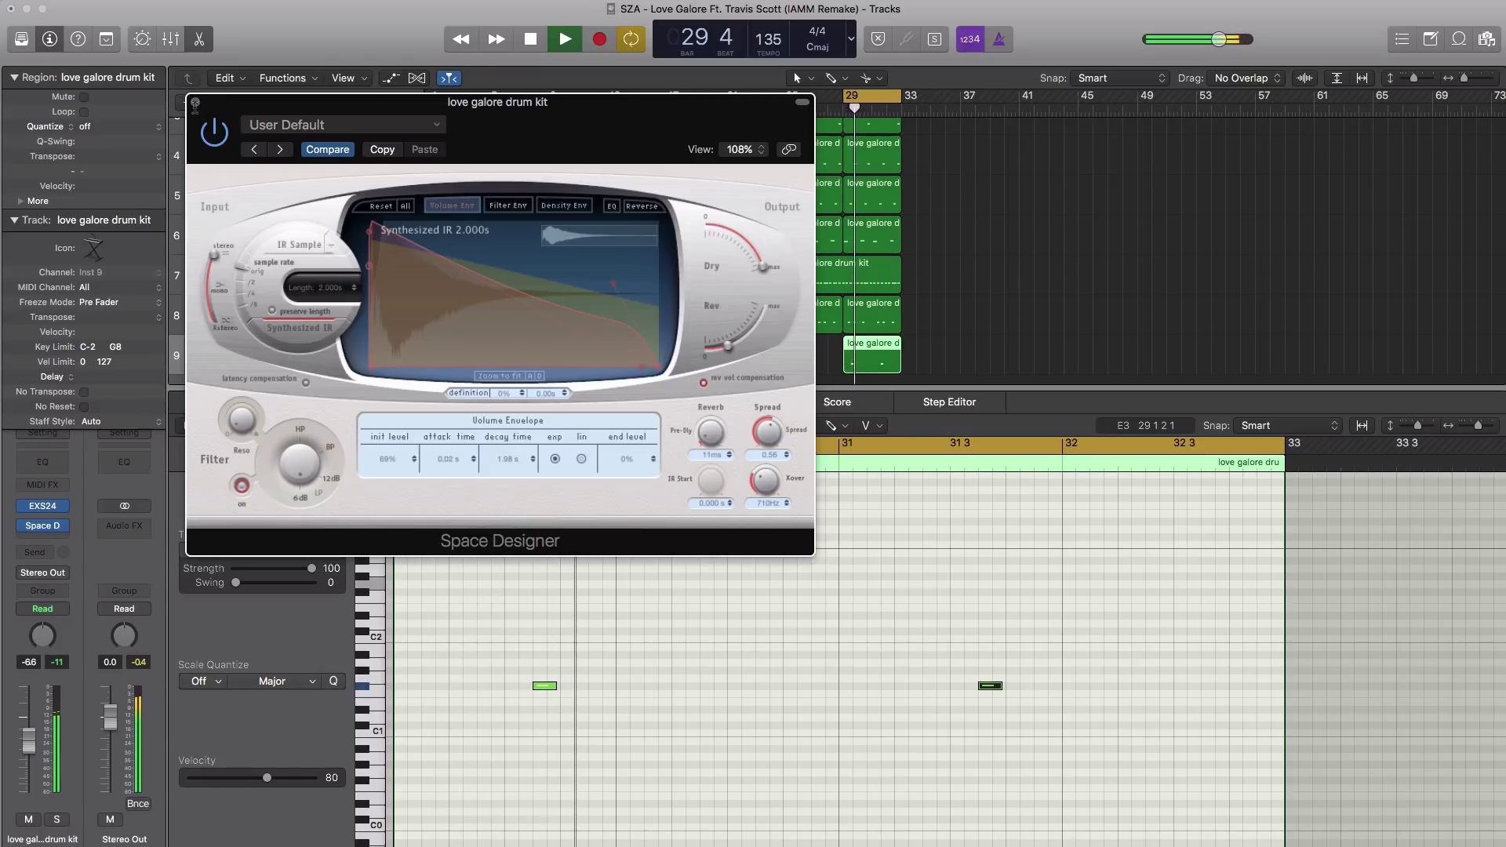
Close the reverb, fine-tune the ninth track's volume to -6.8 dB, and stop playback
{"action": "left_click", "coordinate": [196, 103]}
{"action": "left_click_drag", "start_coordinate": [335, 362], "coordinate": [334, 362]}
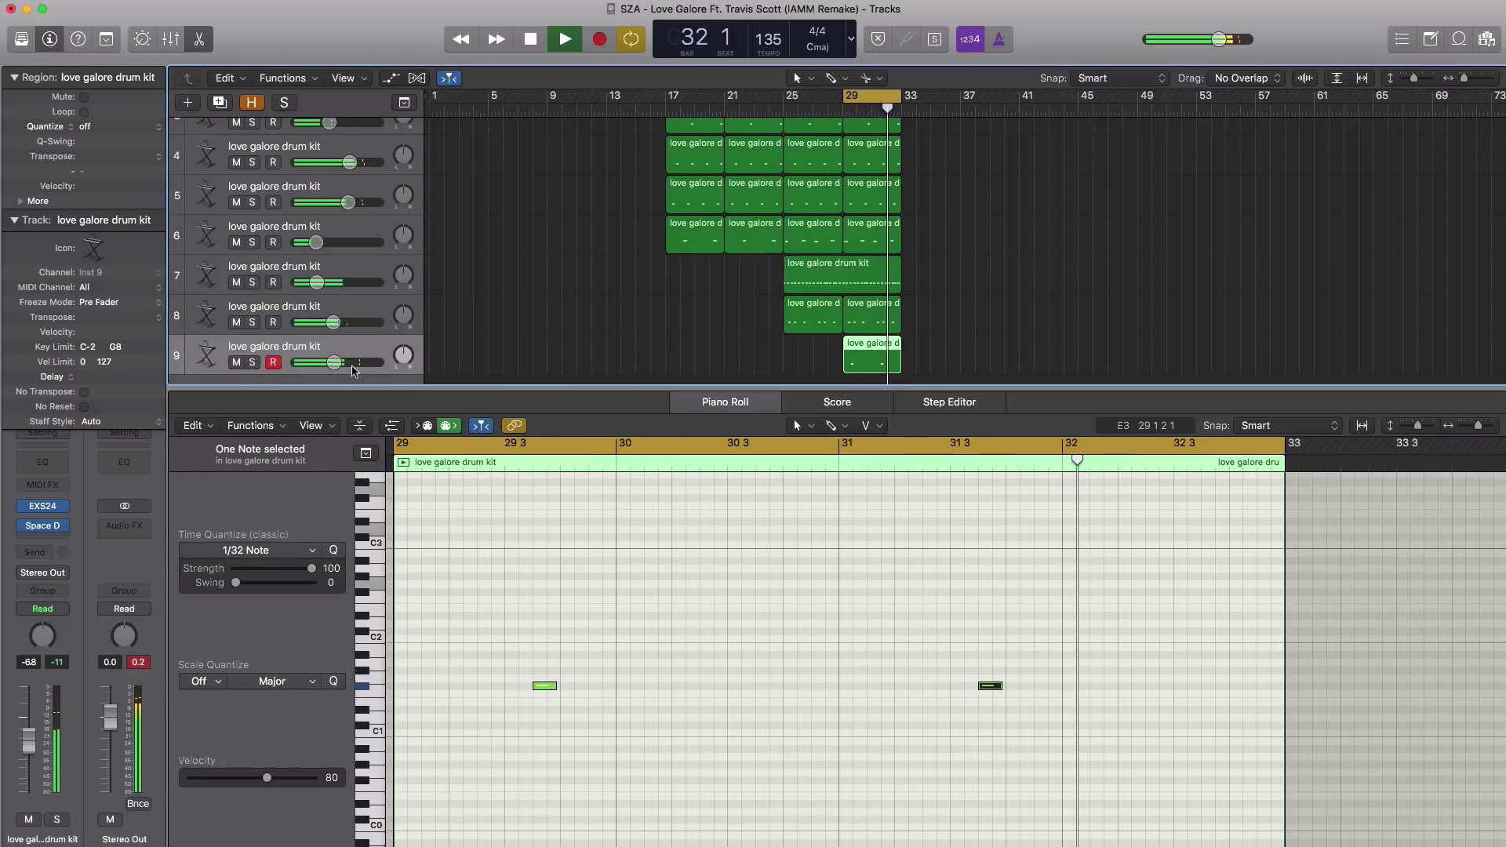
{"action": "key", "text": "space"}
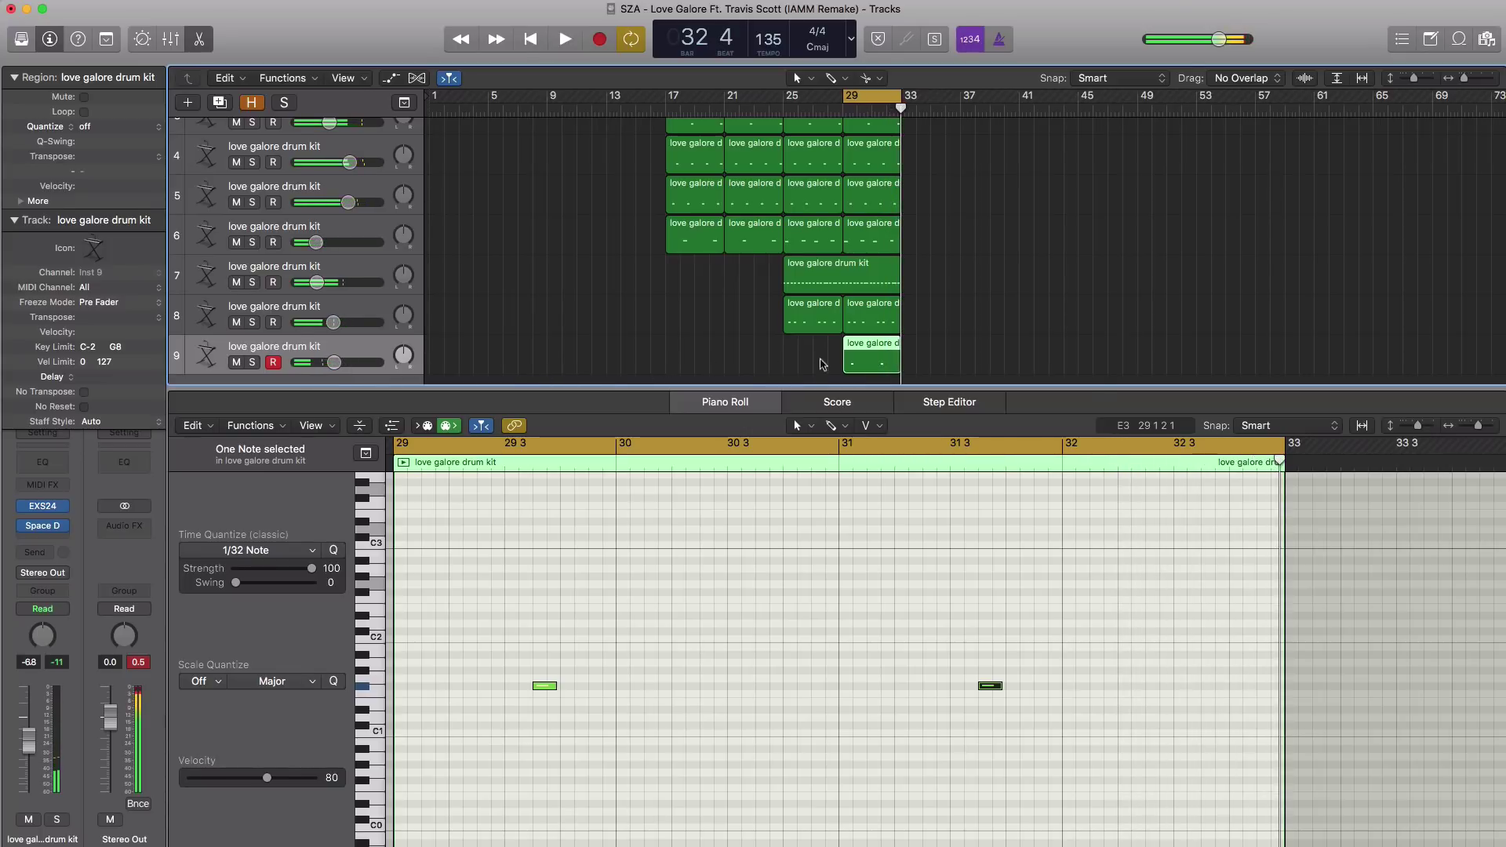
Copy the regions of all nine tracks to fill the eight bars from bar 33, and move the cycle range to bars 33 to 37
{"action": "key", "text": "x"}
{"action": "key", "text": "x"}
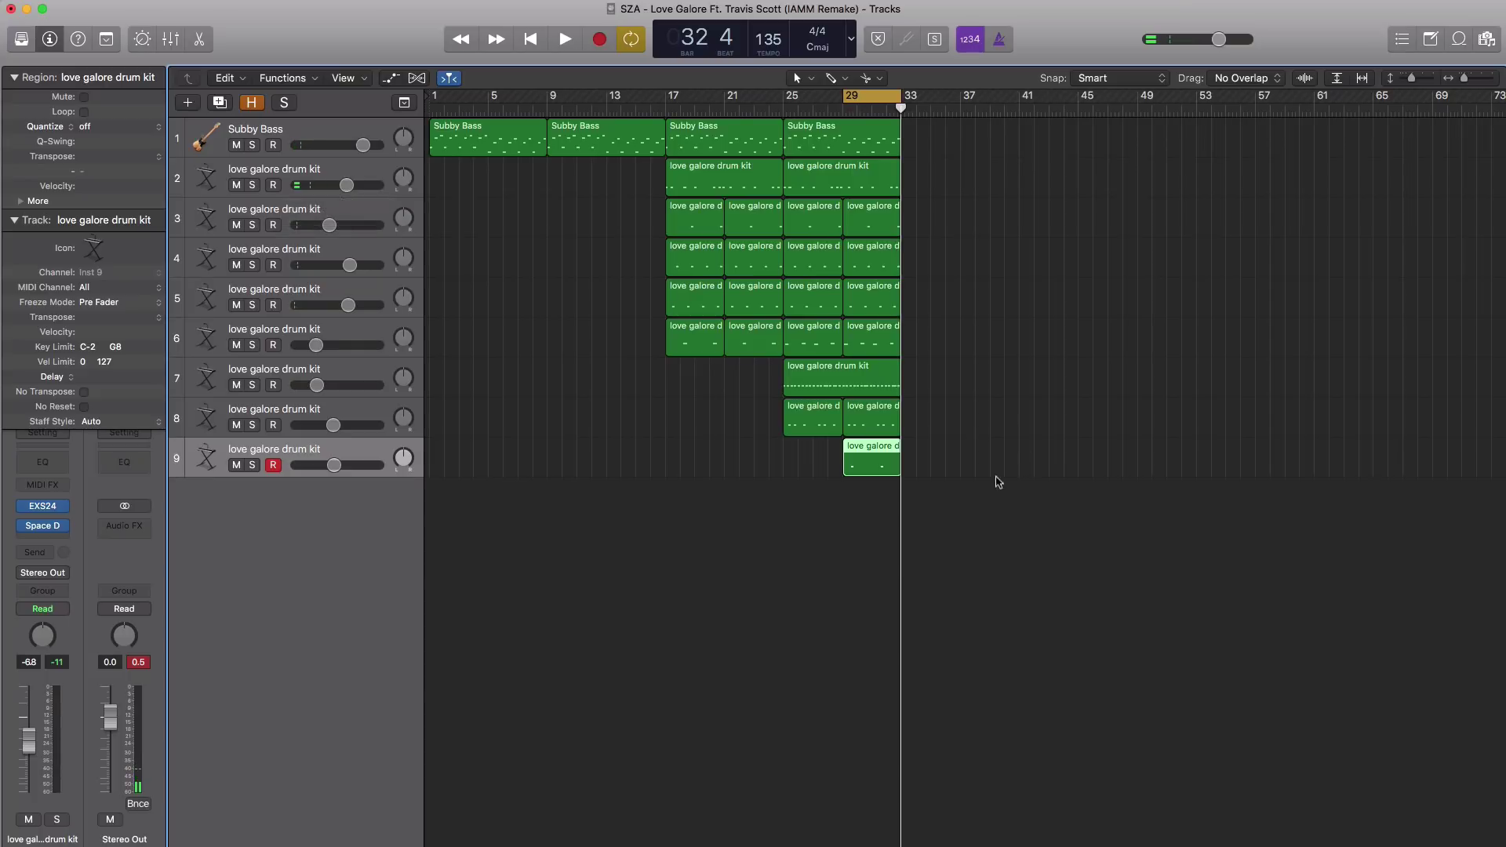
{"action": "left_click_drag", "start_coordinate": [880, 380], "coordinate": [938, 145]}
{"action": "left_click", "coordinate": [1010, 457]}
{"action": "left_click_drag", "start_coordinate": [975, 455], "coordinate": [918, 457]}
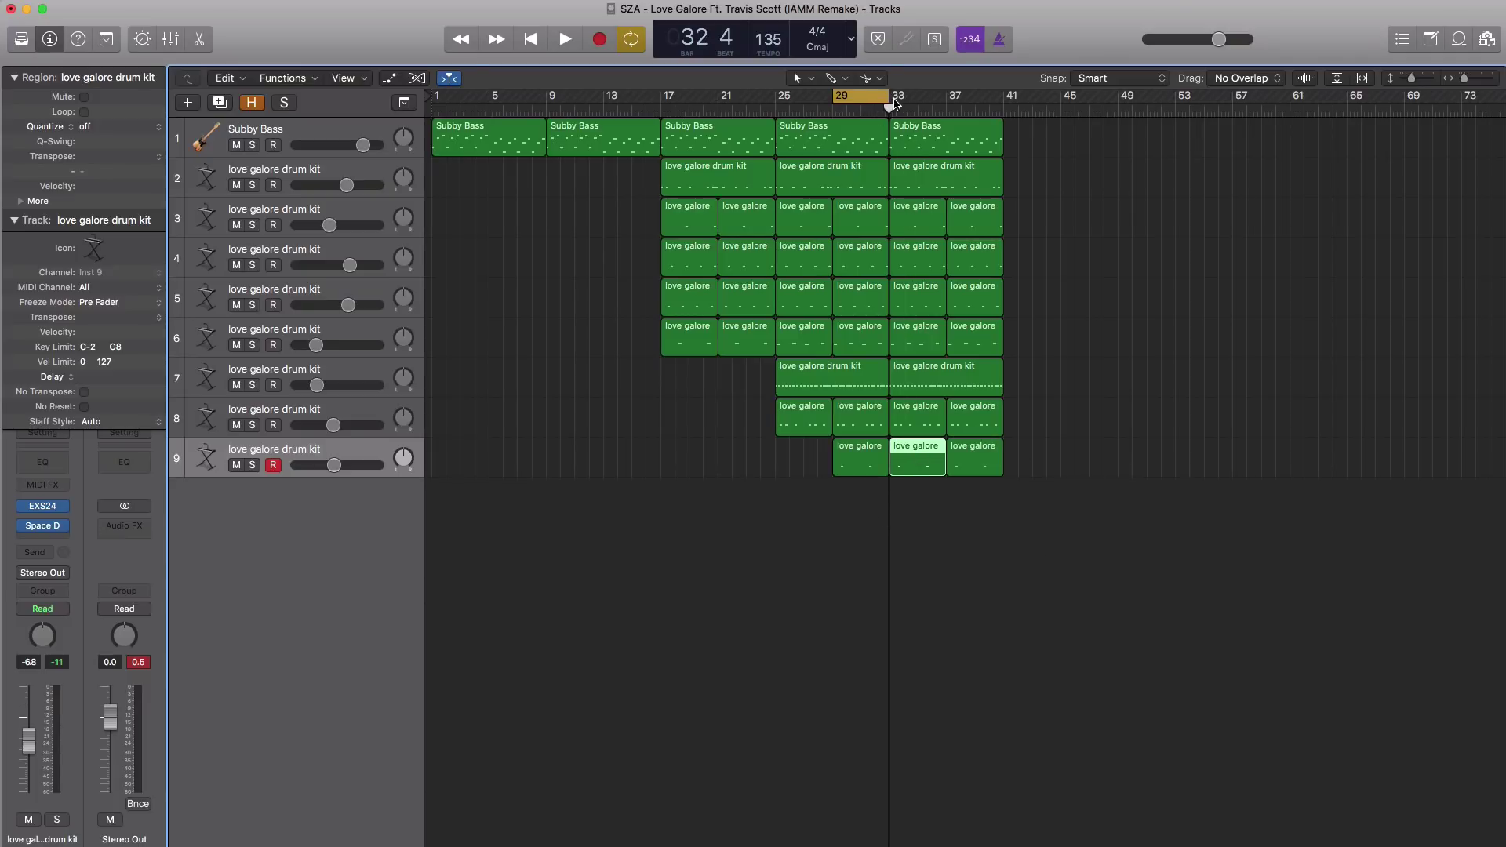
{"action": "left_click_drag", "start_coordinate": [894, 104], "coordinate": [924, 100]}
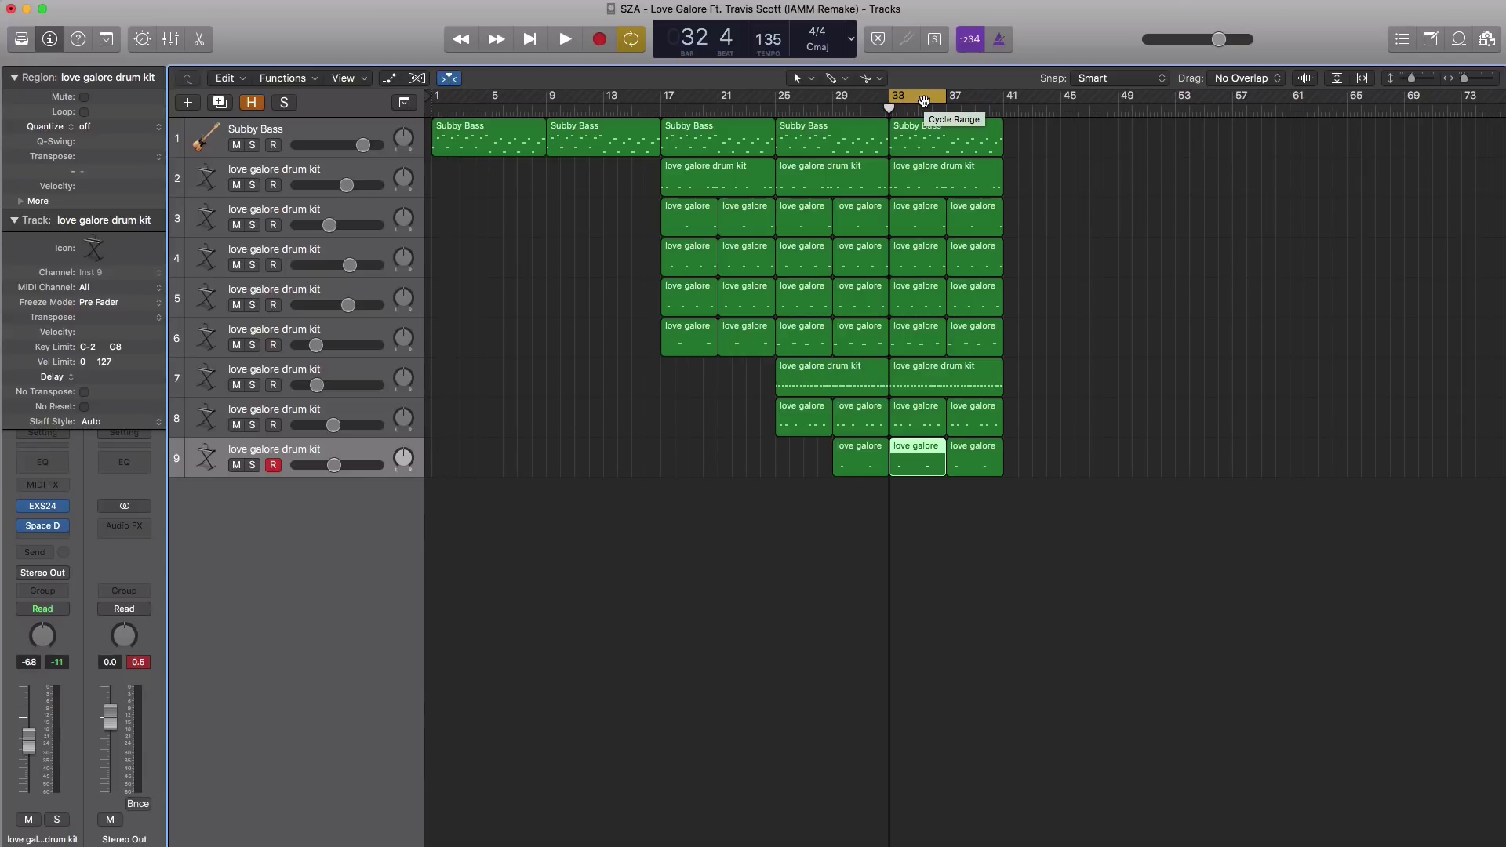
Create a new software instrument track with an empty channel strip and add a four-bar region on it at bar 33
{"action": "left_click", "coordinate": [194, 102]}
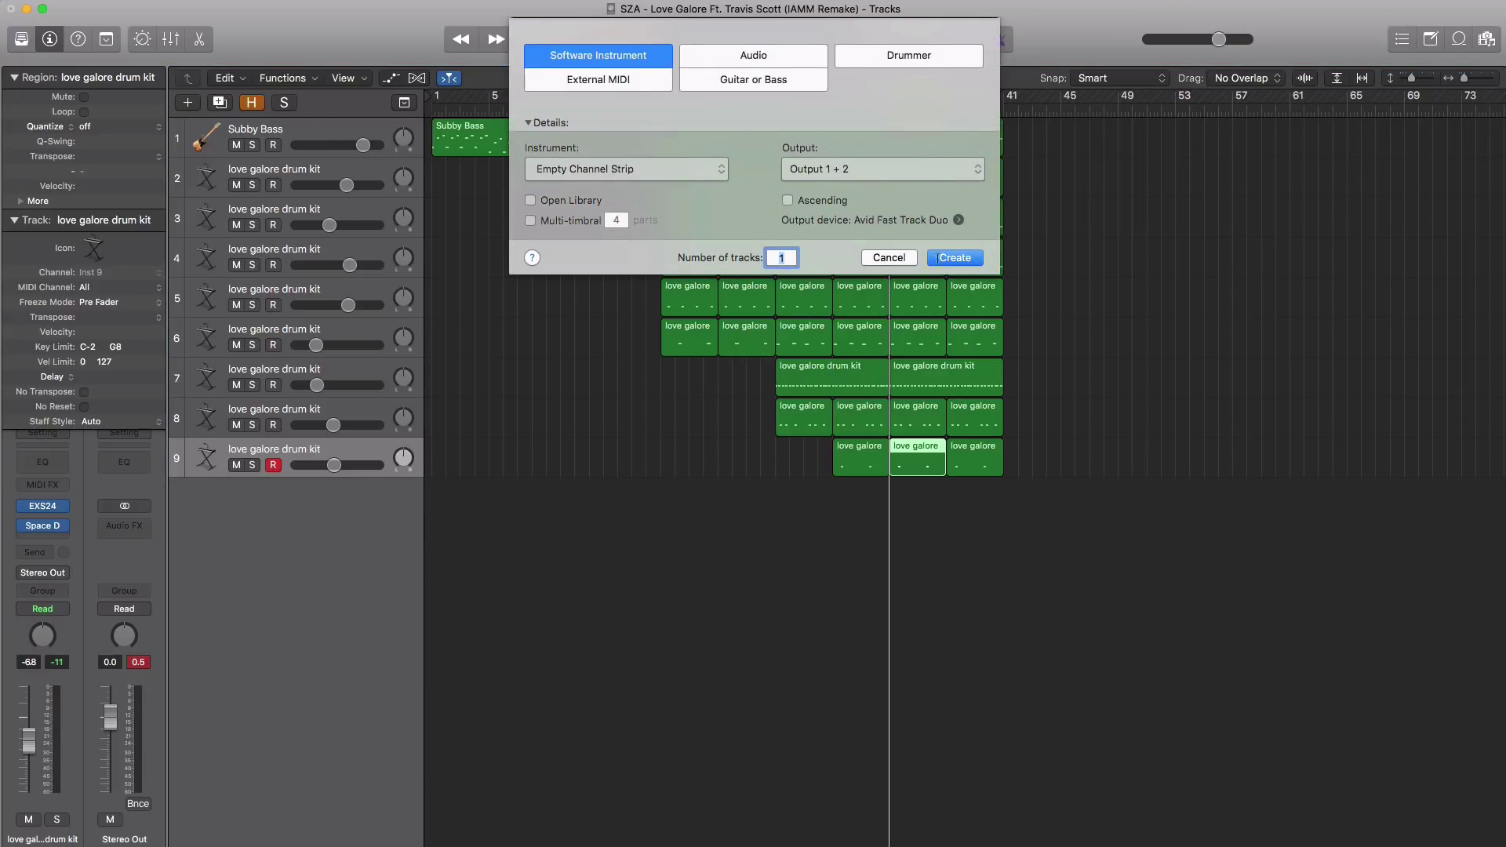
{"action": "left_click", "coordinate": [938, 257]}
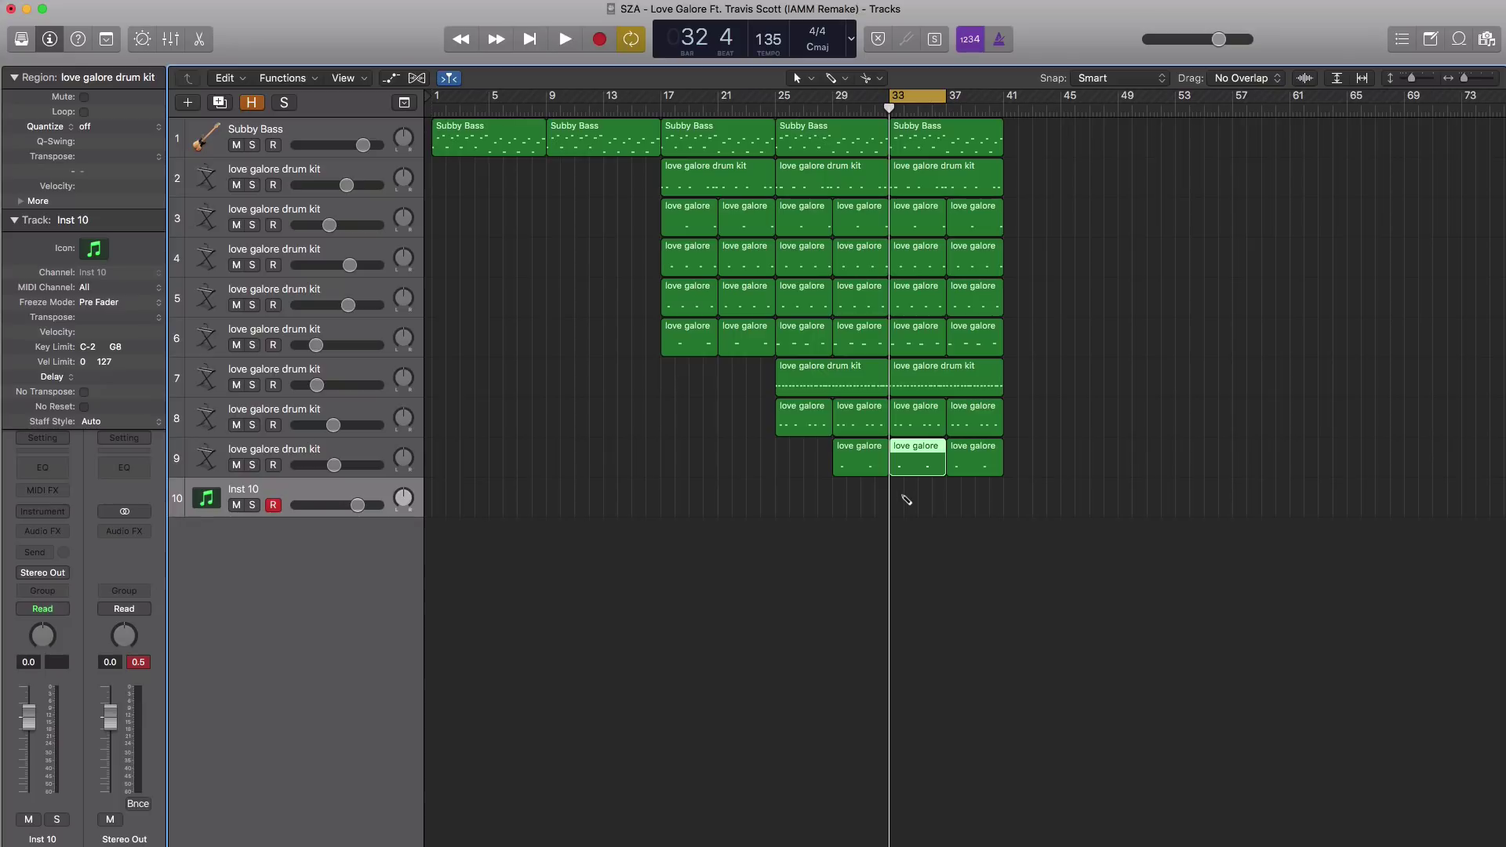
{"action": "left_click_drag", "start_coordinate": [900, 503], "coordinate": [946, 504]}
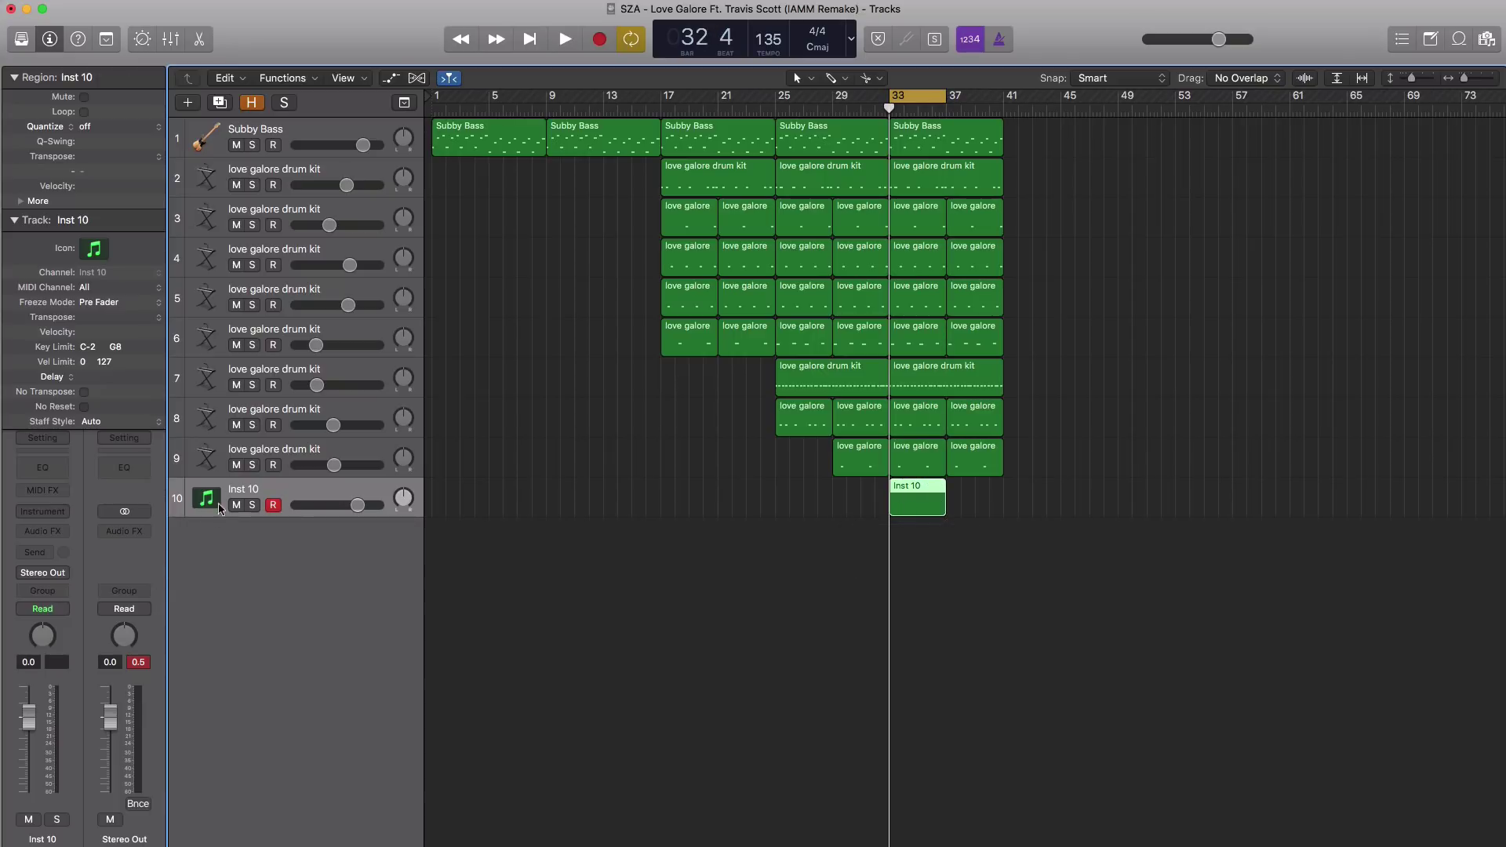
Load the Classic Brass Pad synthesizer patch on the tenth track and open its region for note editing
{"action": "left_click", "coordinate": [21, 39]}
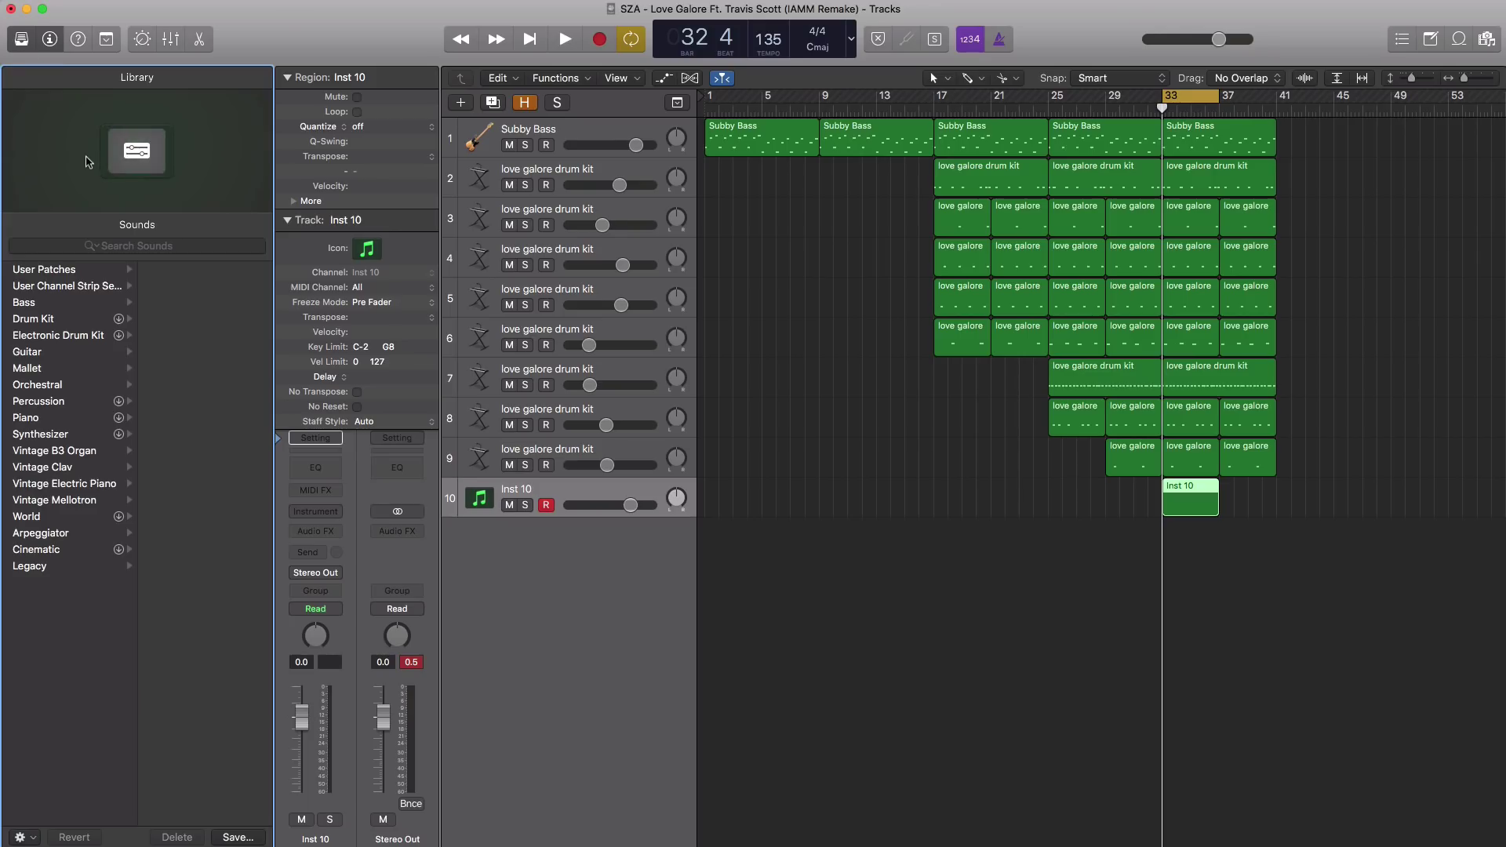
{"action": "left_click", "coordinate": [42, 435]}
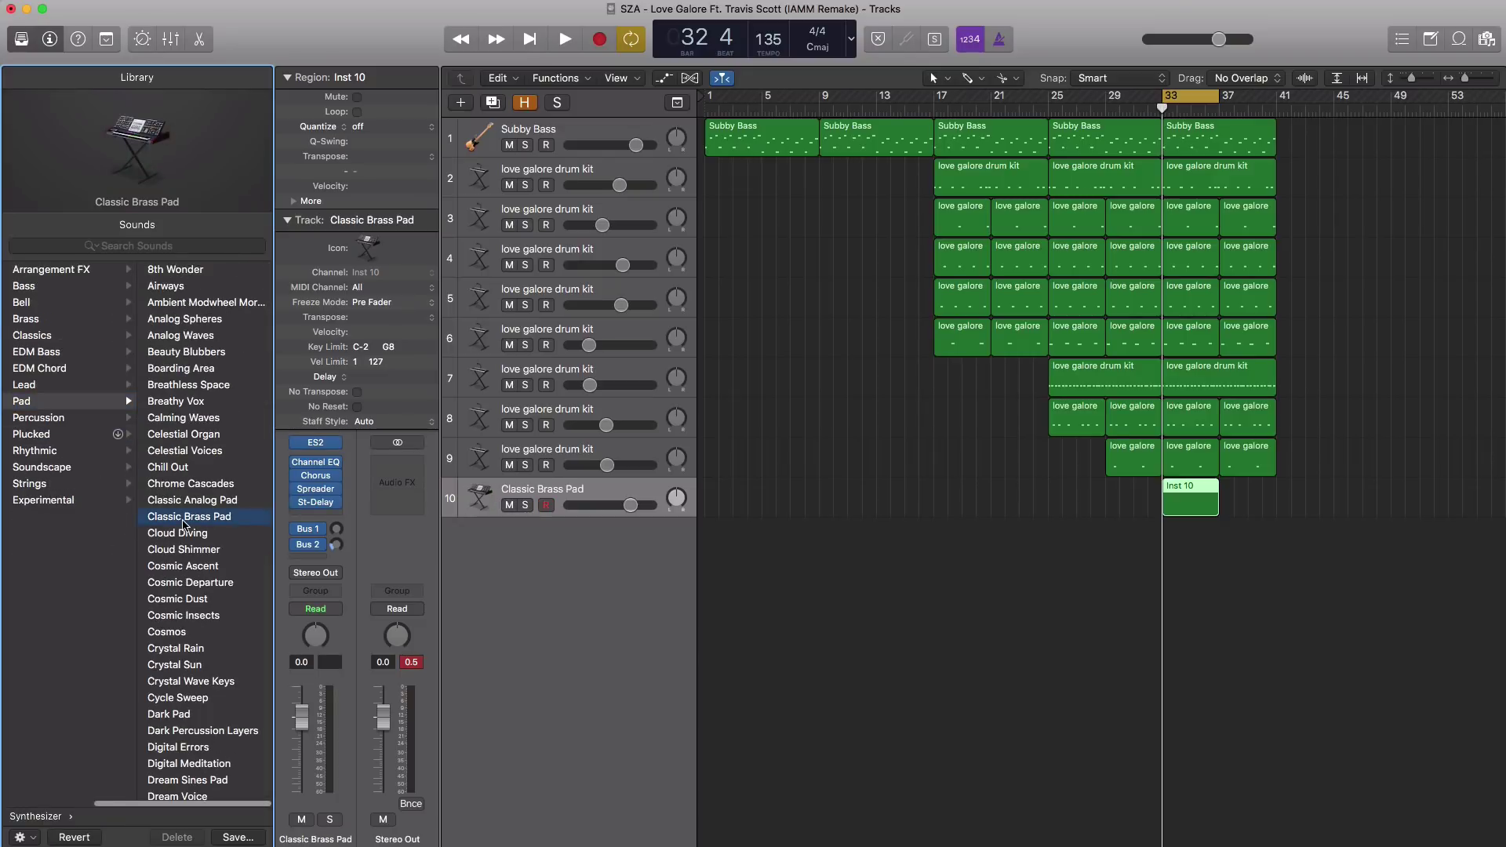
{"action": "double_click", "coordinate": [1191, 494]}
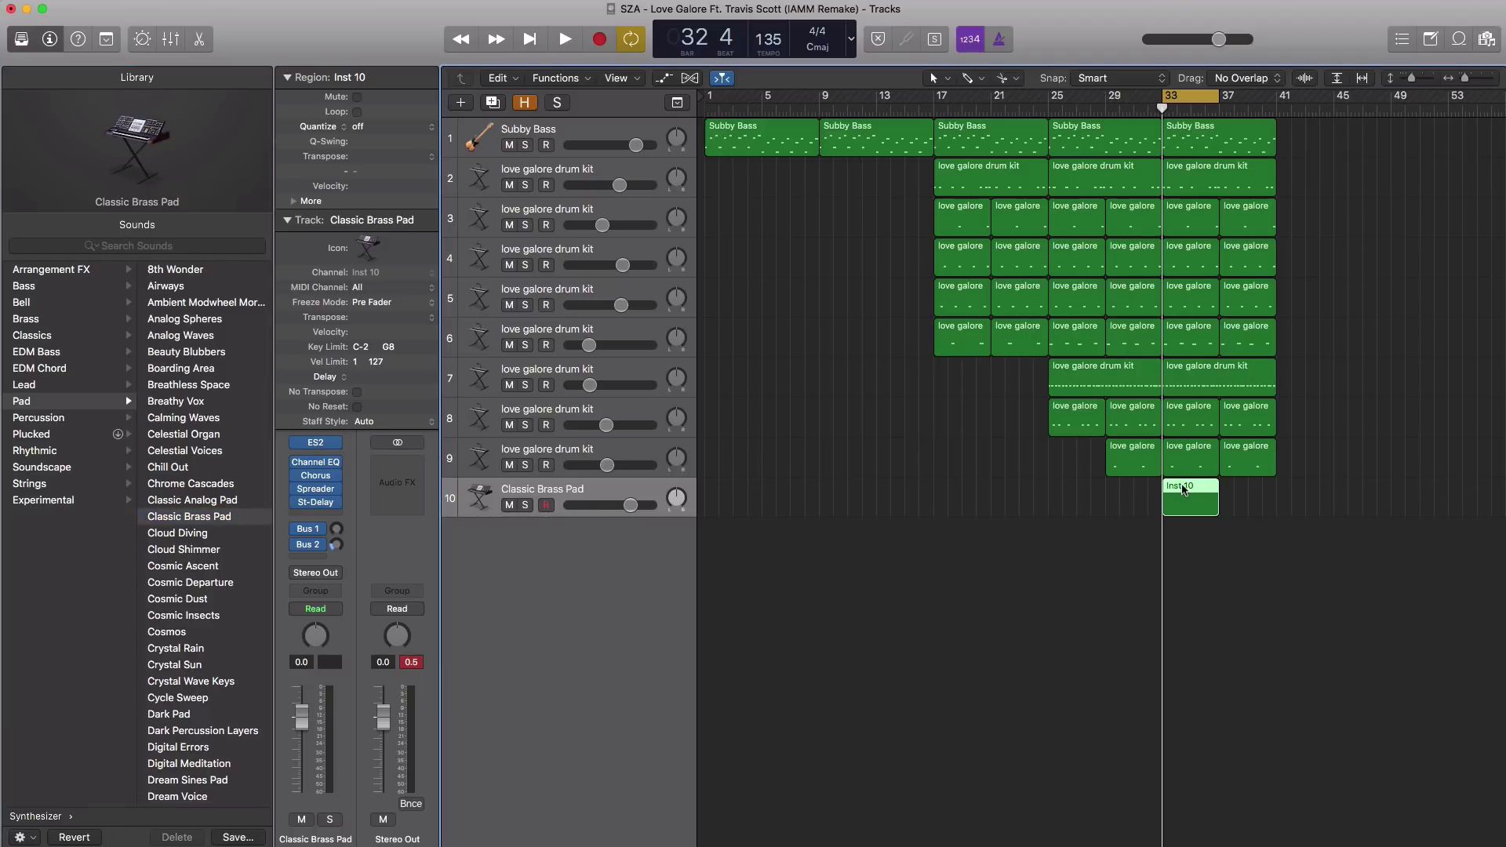
{"action": "left_click", "coordinate": [22, 44]}
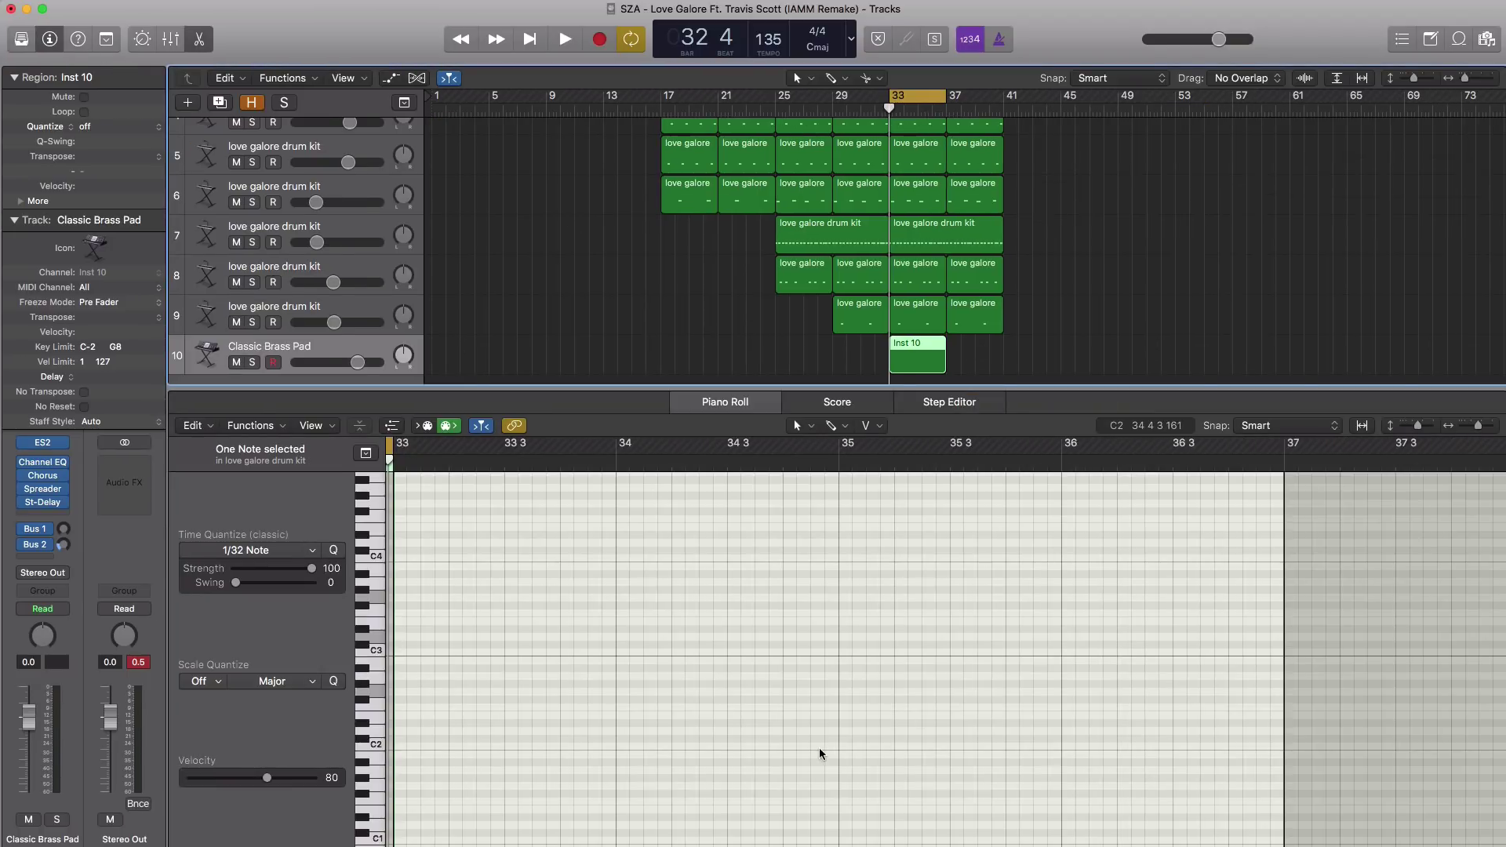
Add a four-bar A2 note at bar 33, copy it to C3, E3 and A3 to form a chord, and play it back
{"action": "scroll", "coordinate": [524, 684], "scroll_direction": "down", "scroll_amount": 1}
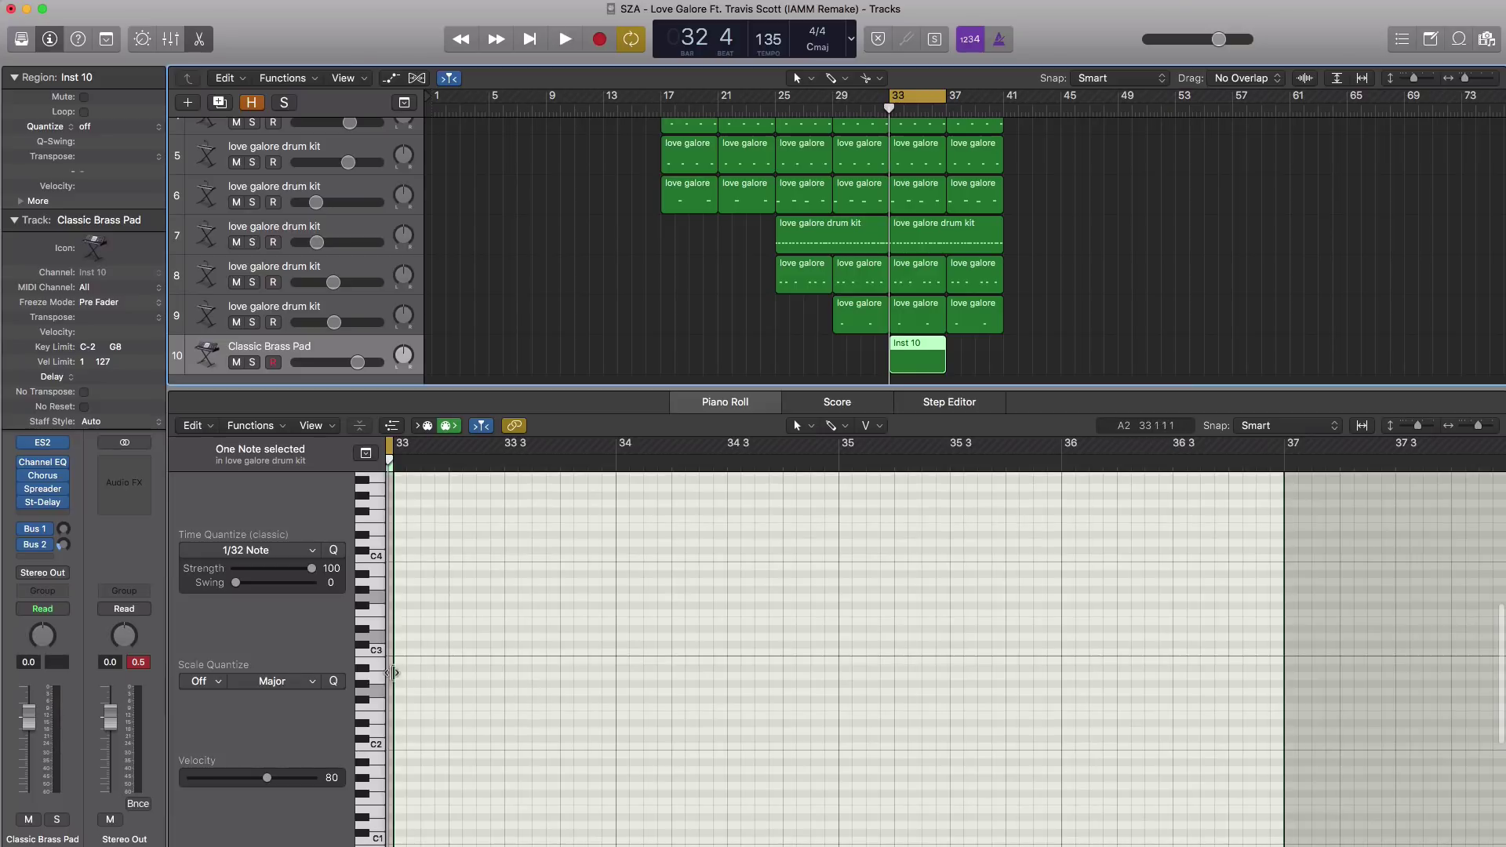
{"action": "left_click", "coordinate": [403, 678]}
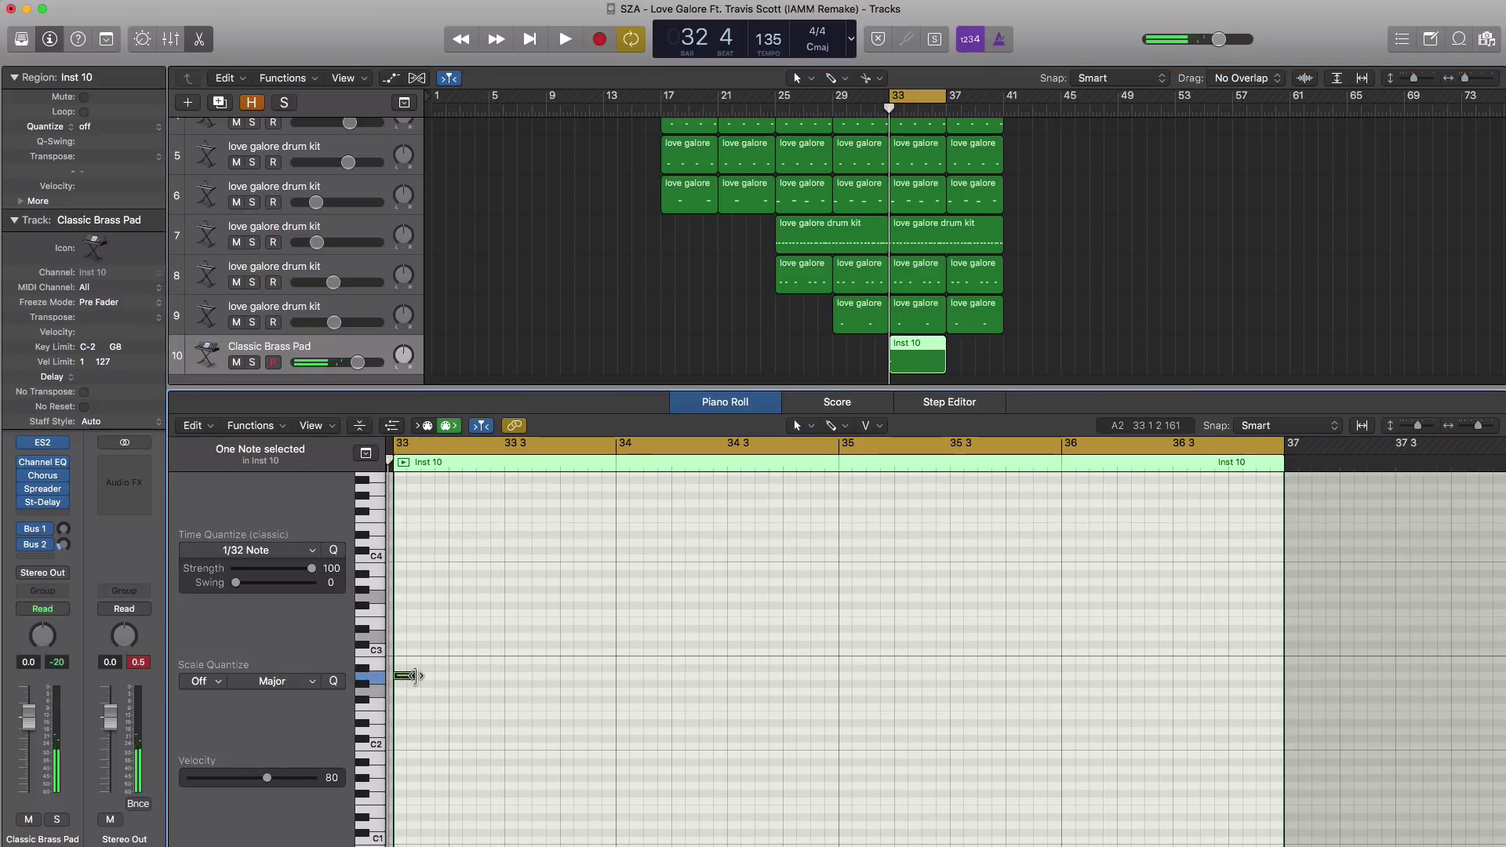
{"action": "left_click_drag", "start_coordinate": [414, 676], "coordinate": [1277, 700]}
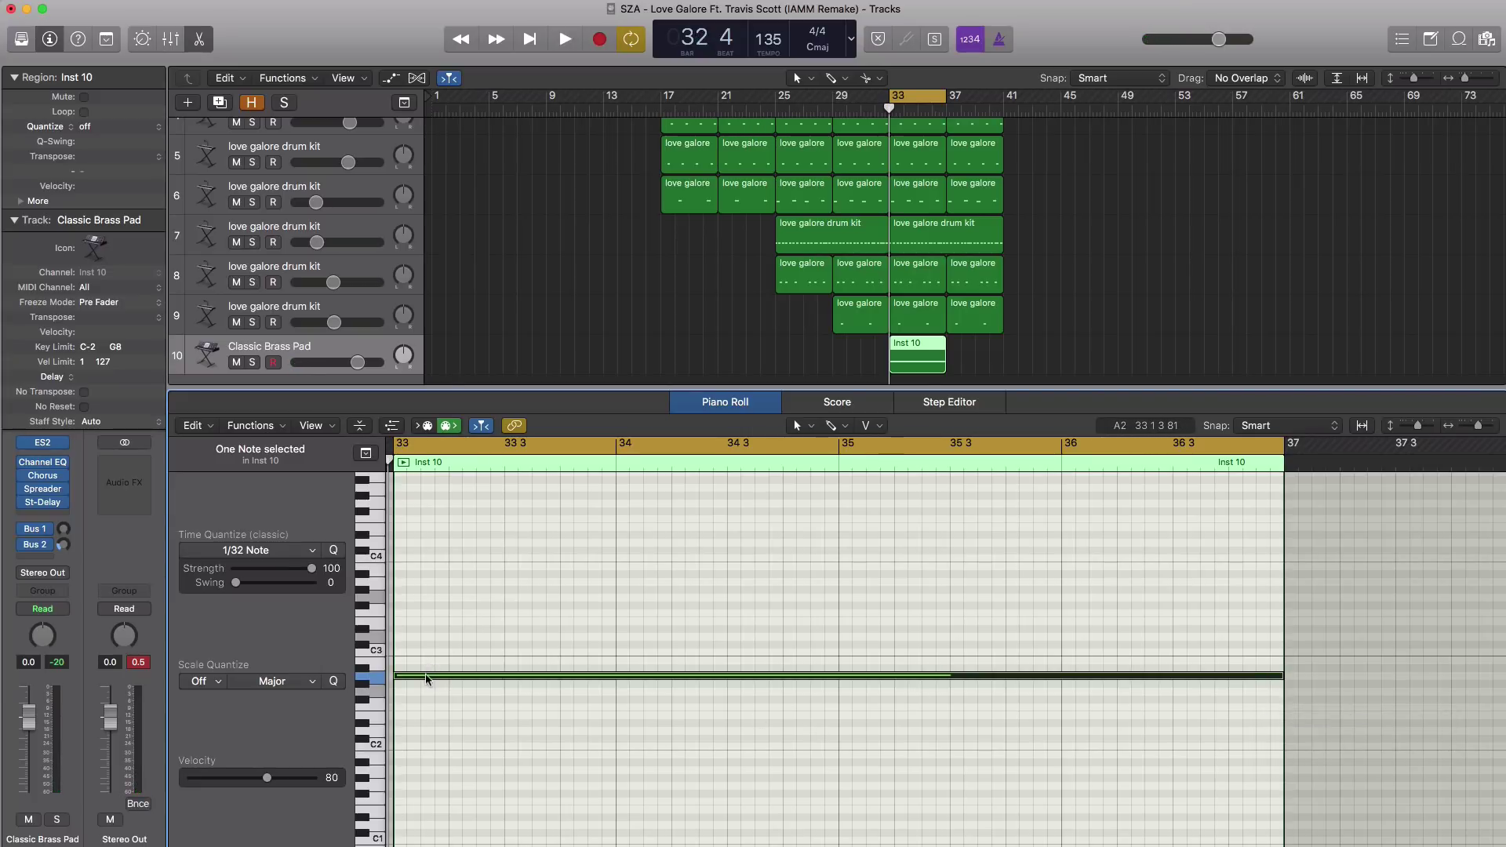
{"action": "left_click_drag", "start_coordinate": [426, 679], "coordinate": [431, 581]}
{"action": "key", "text": "space"}
{"action": "scroll", "coordinate": [511, 664], "scroll_direction": "down", "scroll_amount": 6}
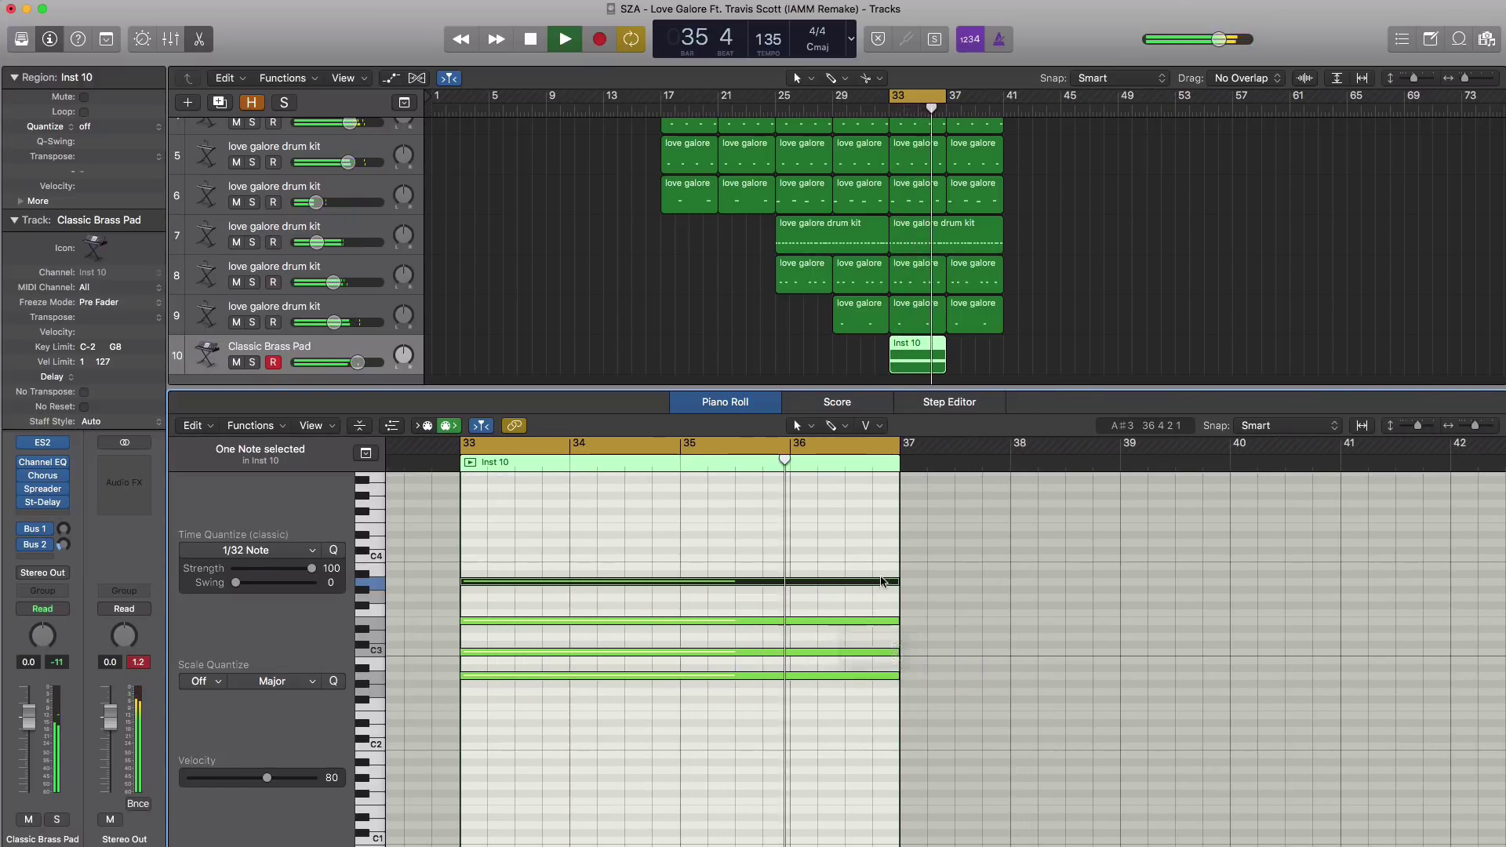
Shorten the chord's A3 note to end at bar 36 and fill bar 36 with half-bar C4 and D4 notes
{"action": "key", "text": "space"}
{"action": "left_click_drag", "start_coordinate": [898, 581], "coordinate": [788, 584]}
{"action": "scroll", "coordinate": [808, 597], "scroll_direction": "up", "scroll_amount": 2}
{"action": "left_click", "coordinate": [794, 582], "text": "super"}
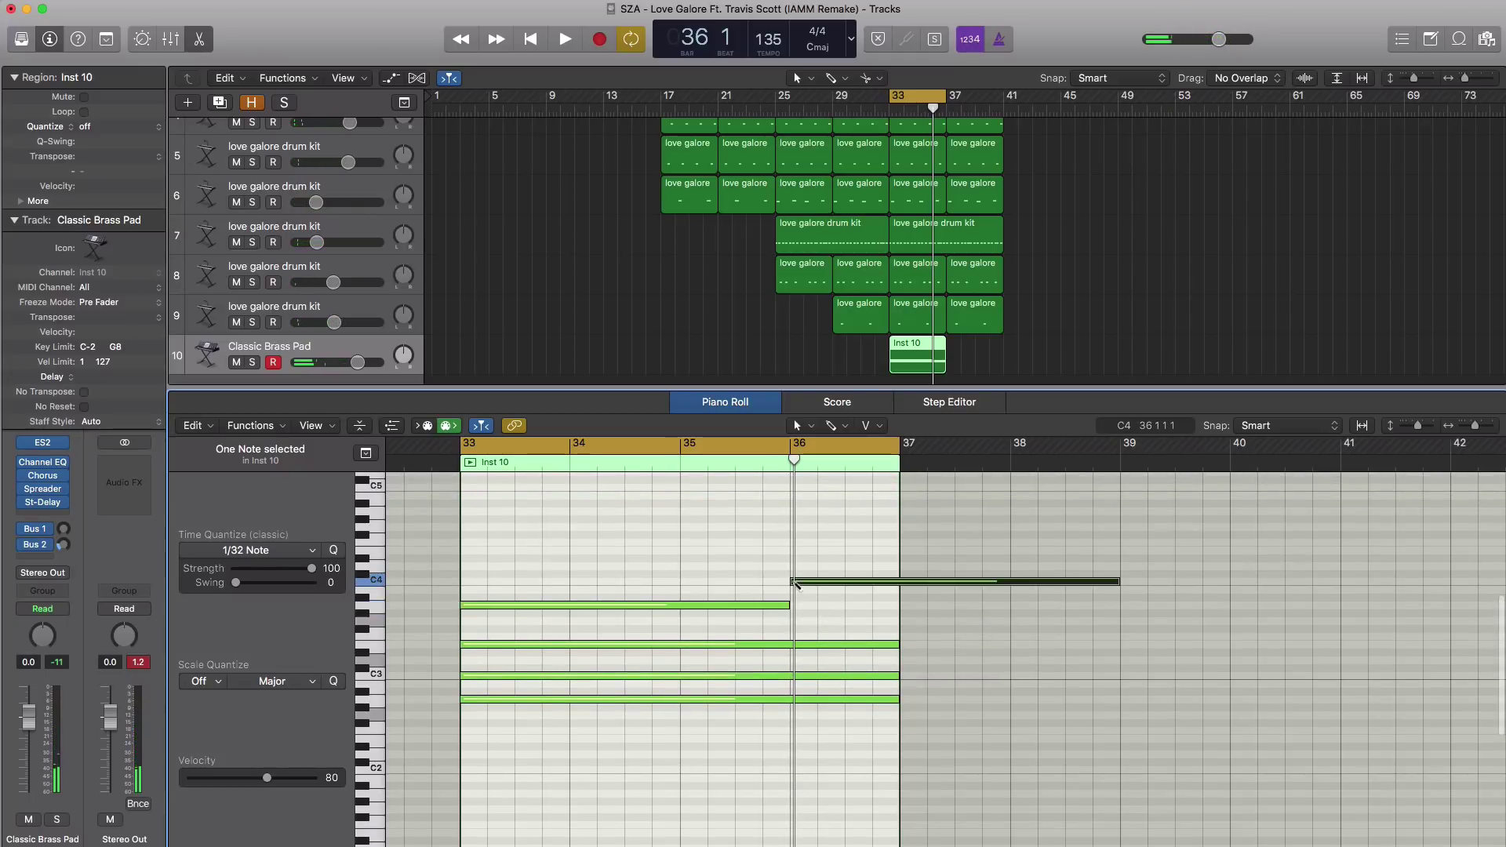
{"action": "left_click_drag", "start_coordinate": [1110, 581], "coordinate": [844, 582]}
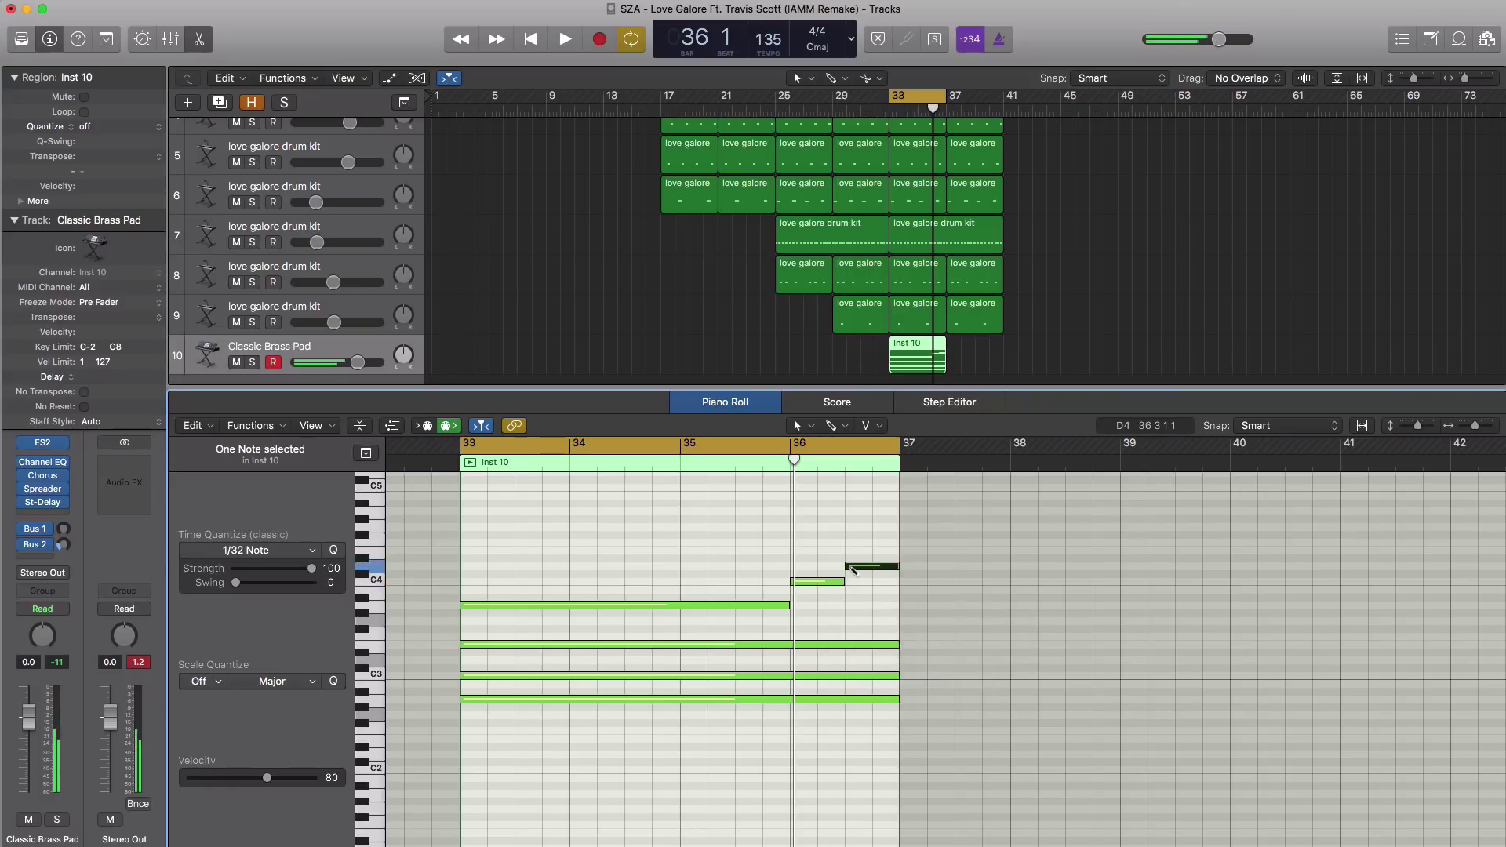
Copy the C4 and D4 notes in bar 36 up an octave to C5 and D5, and play the part back
{"action": "left_click_drag", "start_coordinate": [821, 584], "coordinate": [825, 491]}
{"action": "key", "text": "space"}
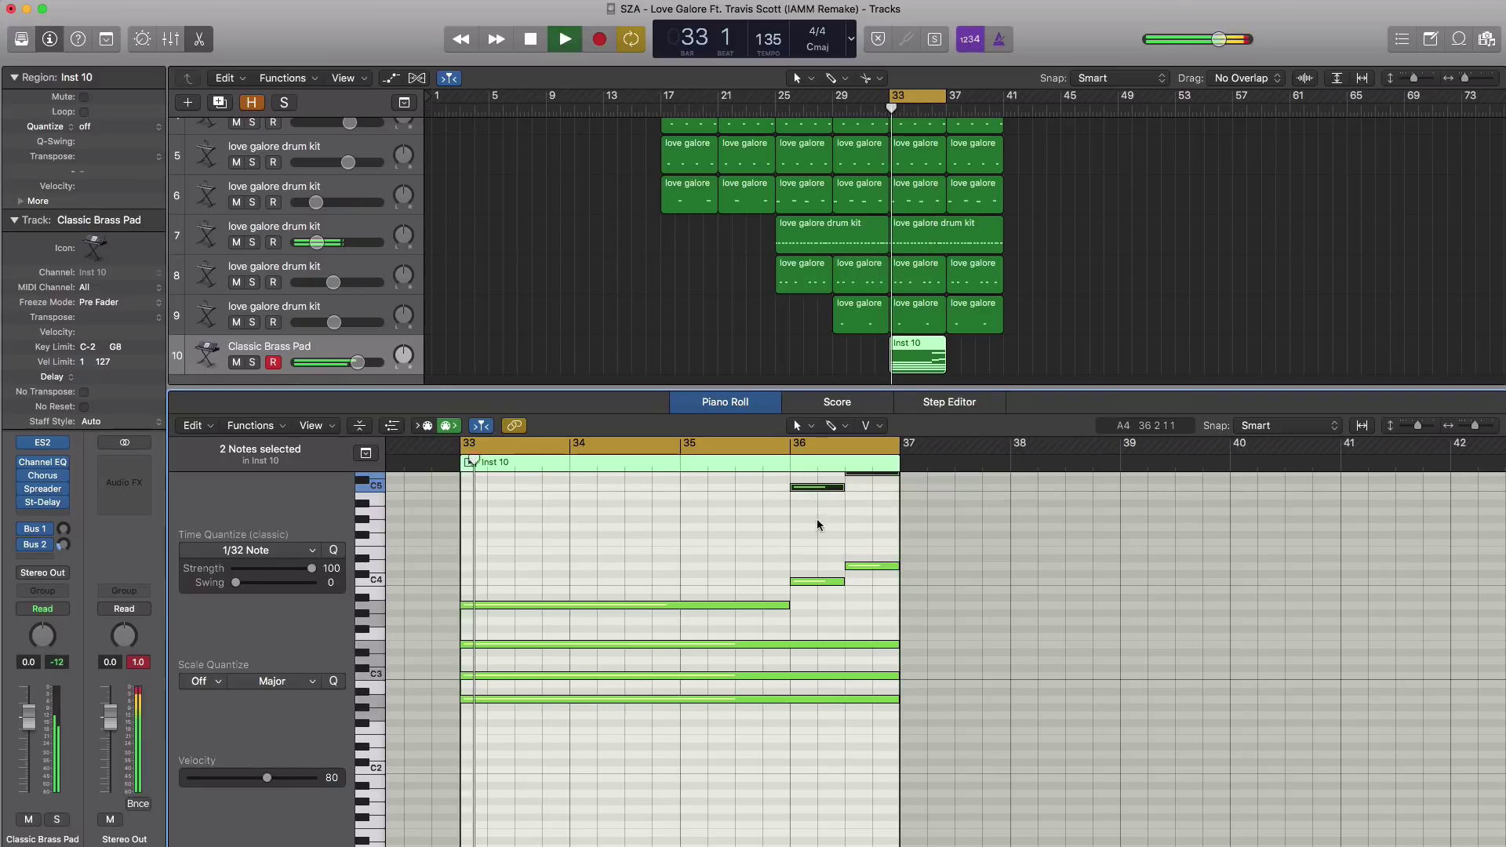
{"action": "scroll", "coordinate": [793, 605], "scroll_direction": "up", "scroll_amount": 3}
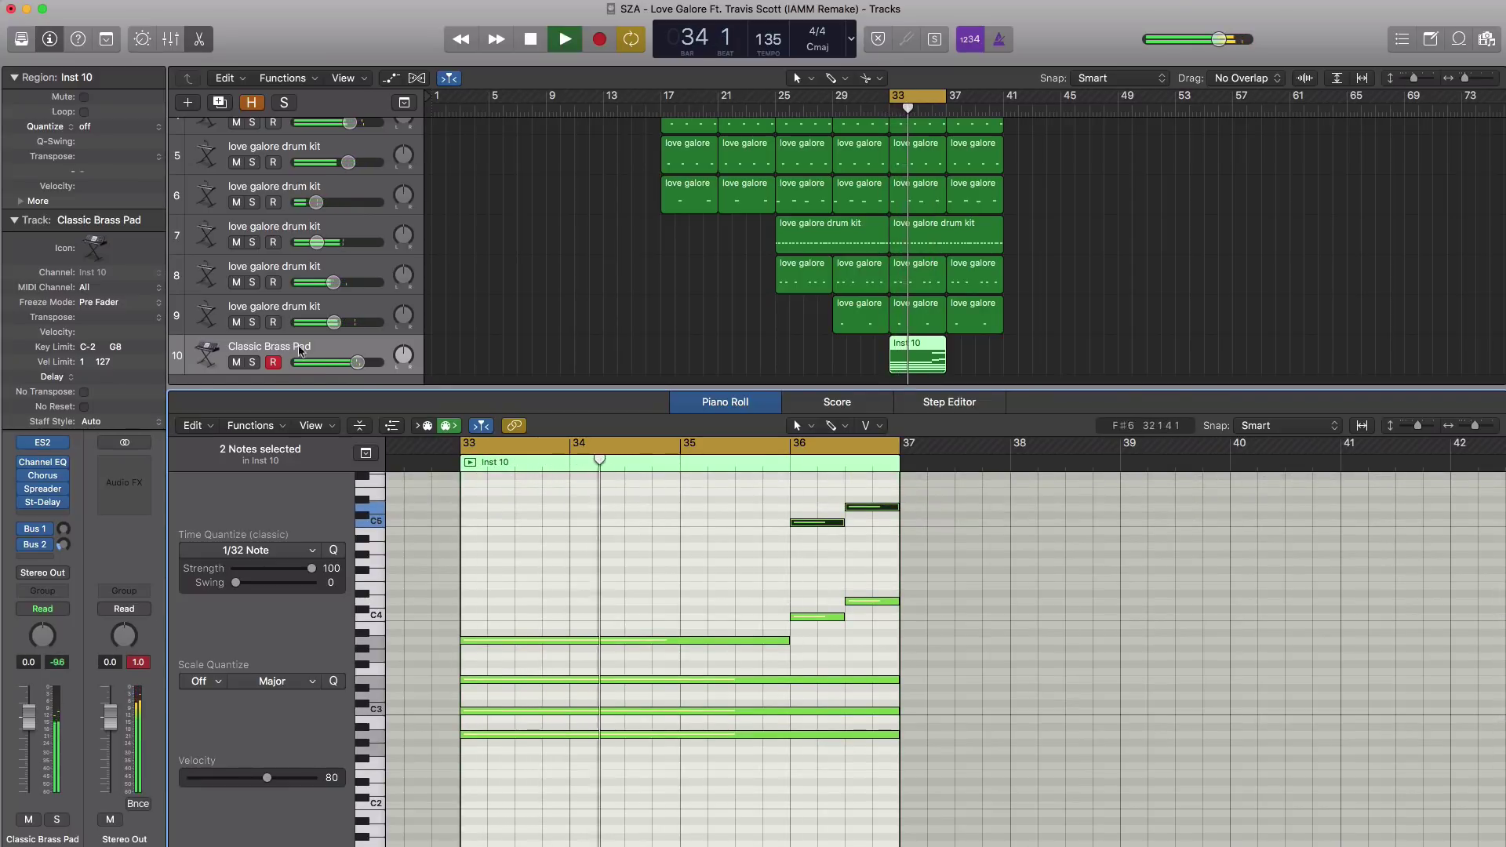
Lower the Classic Brass Pad track's volume to -10.0 dB and stop playback
{"action": "left_click_drag", "start_coordinate": [357, 362], "coordinate": [334, 362]}
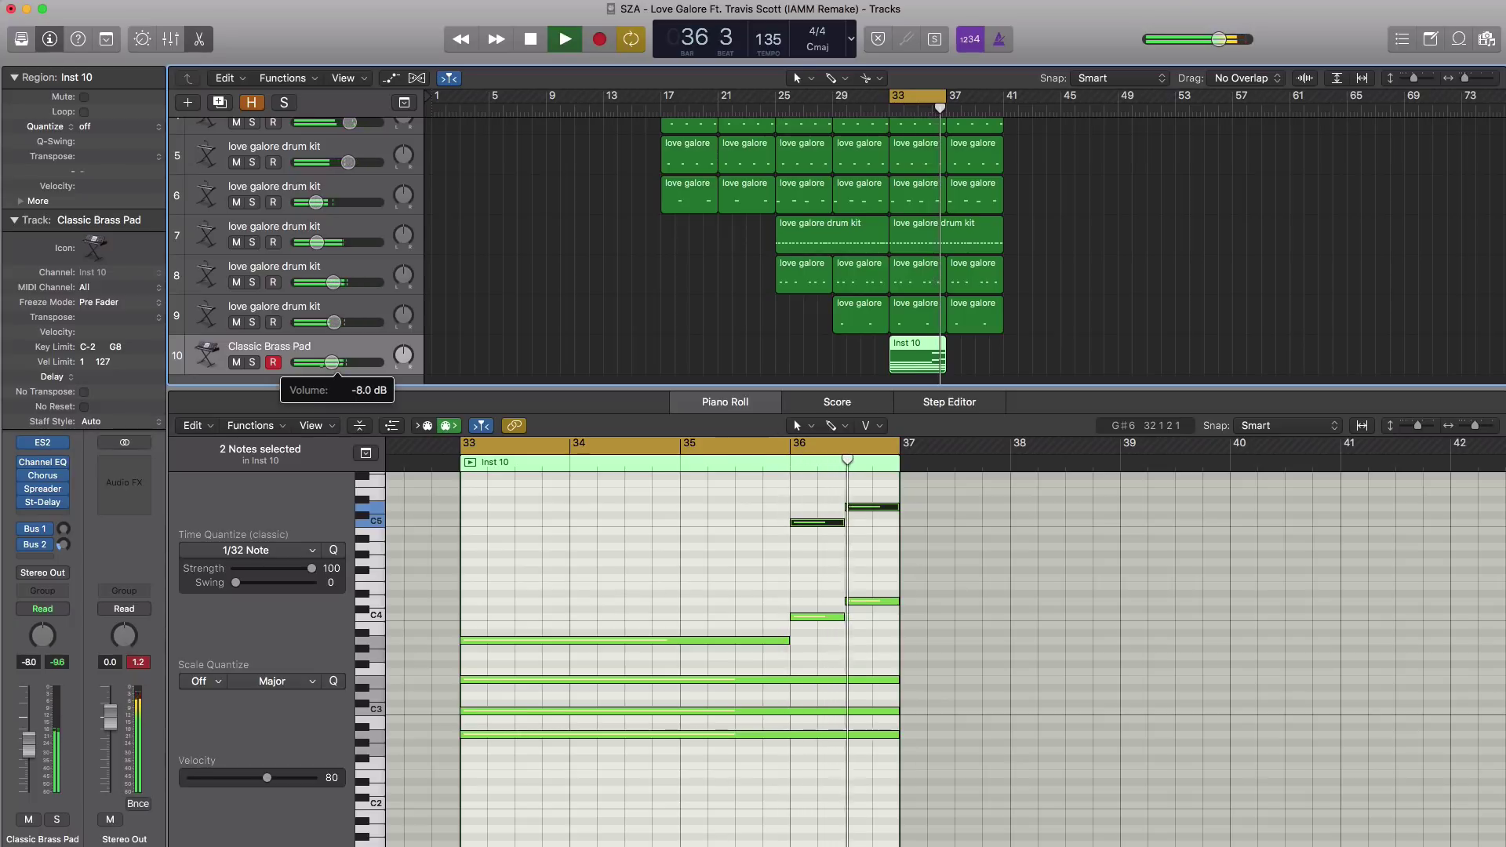
{"action": "left_click_drag", "start_coordinate": [334, 362], "coordinate": [329, 361]}
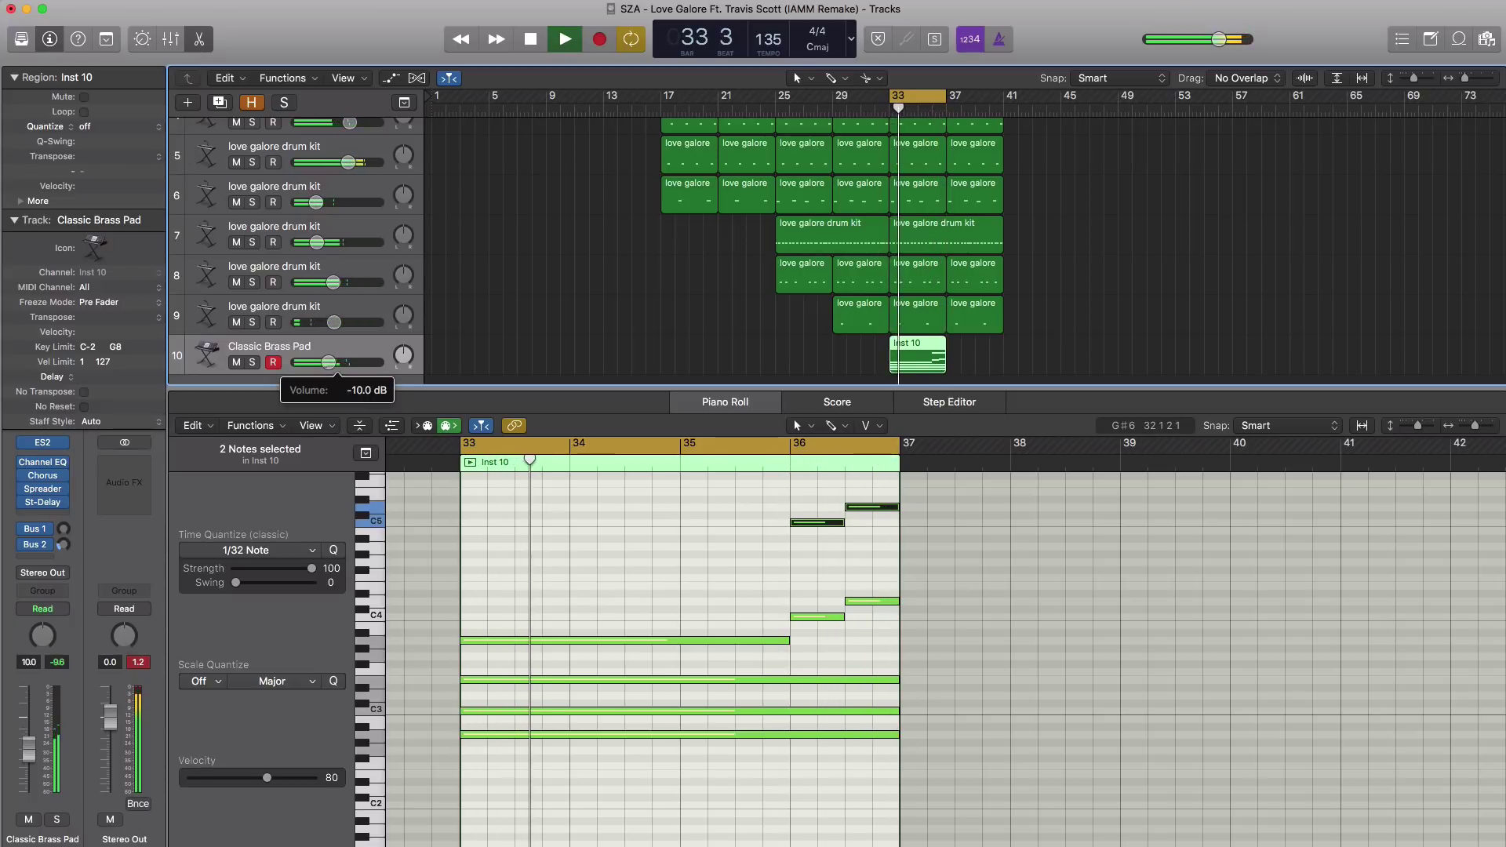
{"action": "key", "text": "space"}
Copy the three lower chord notes to bar 37, with the region extended to bar 42 and the cycle range moved to bars 37 to 41
{"action": "left_click_drag", "start_coordinate": [953, 753], "coordinate": [697, 673]}
{"action": "left_click_drag", "start_coordinate": [678, 738], "coordinate": [1119, 743]}
{"action": "scroll", "coordinate": [1078, 745], "scroll_direction": "right", "scroll_amount": 2}
{"action": "scroll", "coordinate": [920, 513], "scroll_direction": "down", "scroll_amount": 6}
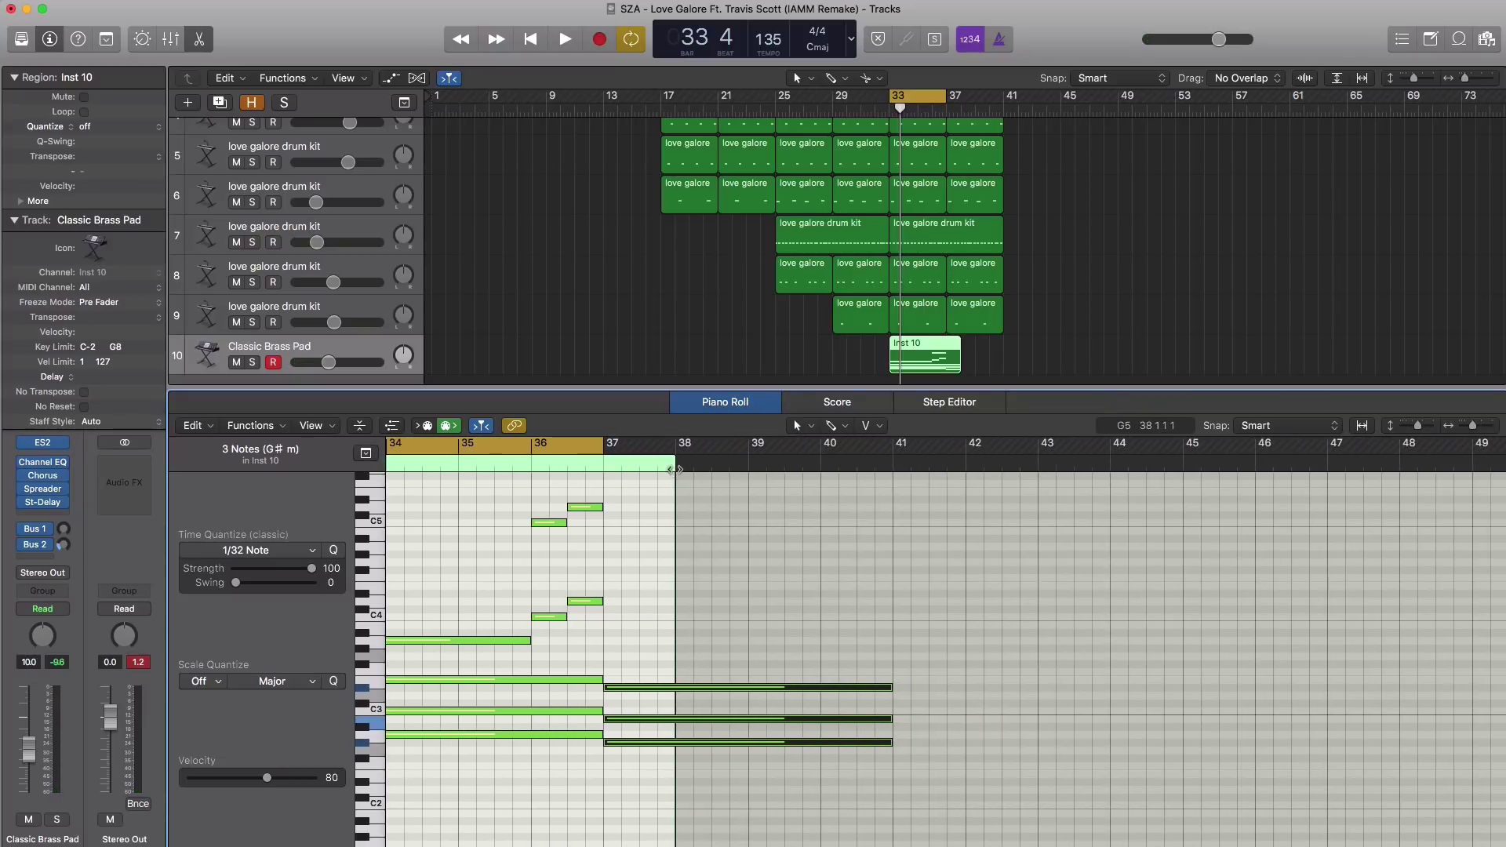
{"action": "left_click_drag", "start_coordinate": [677, 552], "coordinate": [965, 553]}
{"action": "left_click_drag", "start_coordinate": [574, 446], "coordinate": [962, 452]}
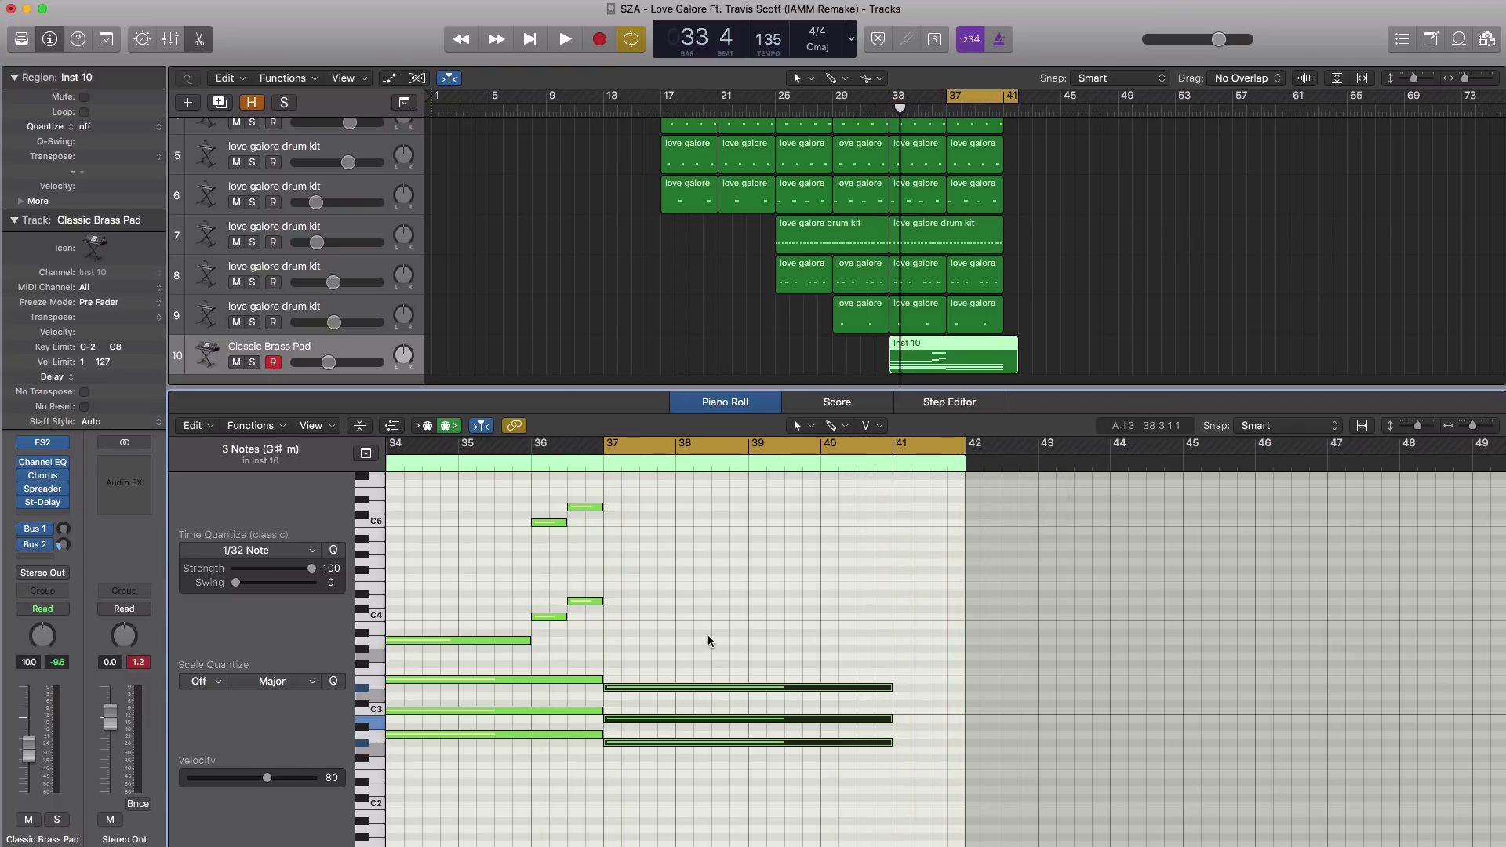
Rework the bar 37 chord into G2, B2, D3 and G3, and lengthen its four notes to bar 42
{"action": "left_click_drag", "start_coordinate": [628, 746], "coordinate": [628, 752]}
{"action": "left_click", "coordinate": [624, 738]}
{"action": "left_click", "coordinate": [643, 728]}
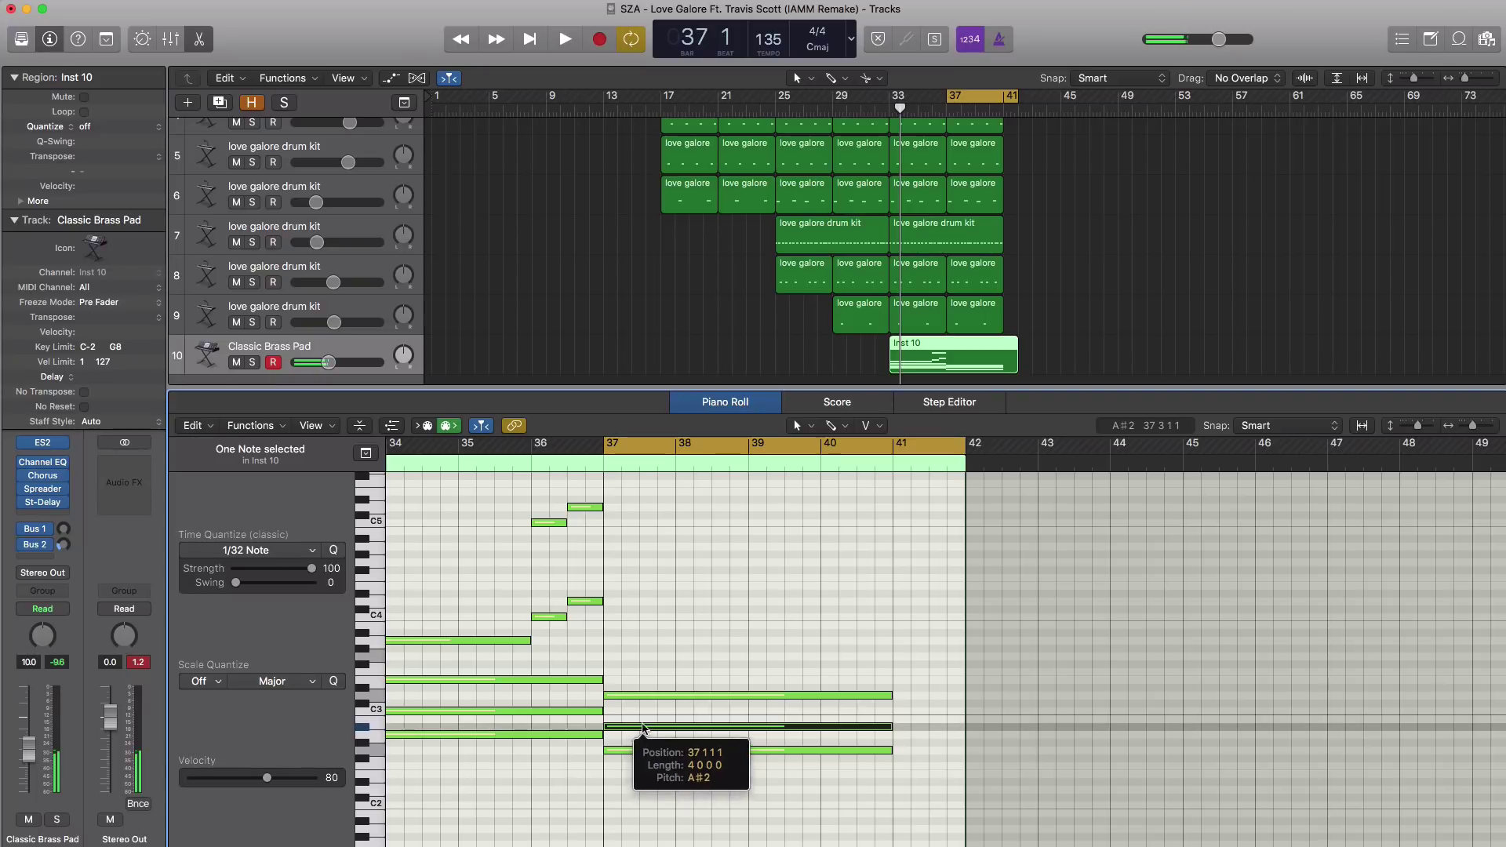
{"action": "left_click_drag", "start_coordinate": [643, 728], "coordinate": [643, 661]}
{"action": "left_click_drag", "start_coordinate": [746, 598], "coordinate": [795, 790]}
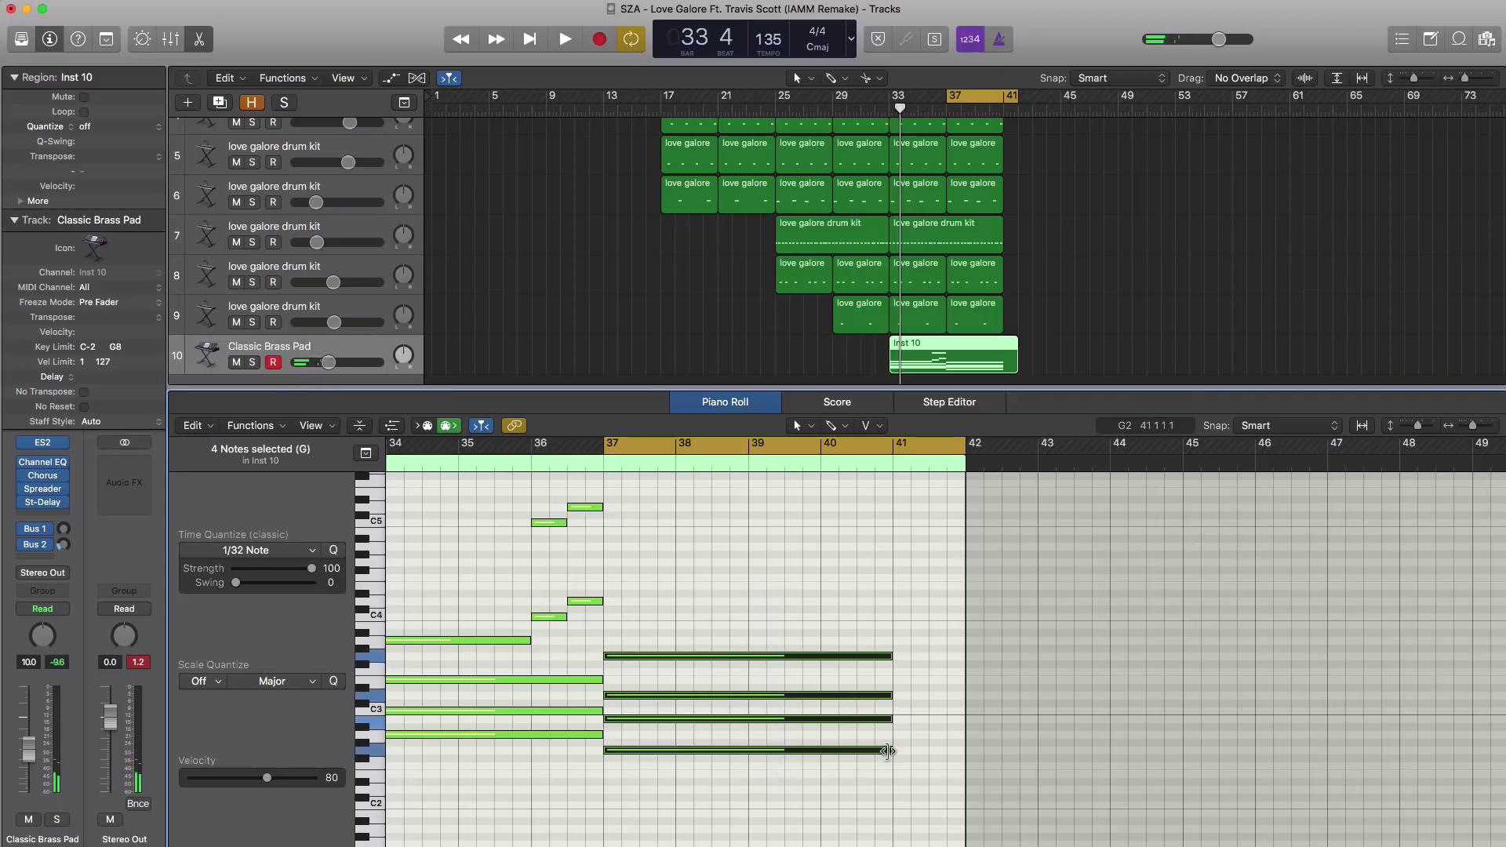
{"action": "left_click_drag", "start_coordinate": [887, 750], "coordinate": [965, 750]}
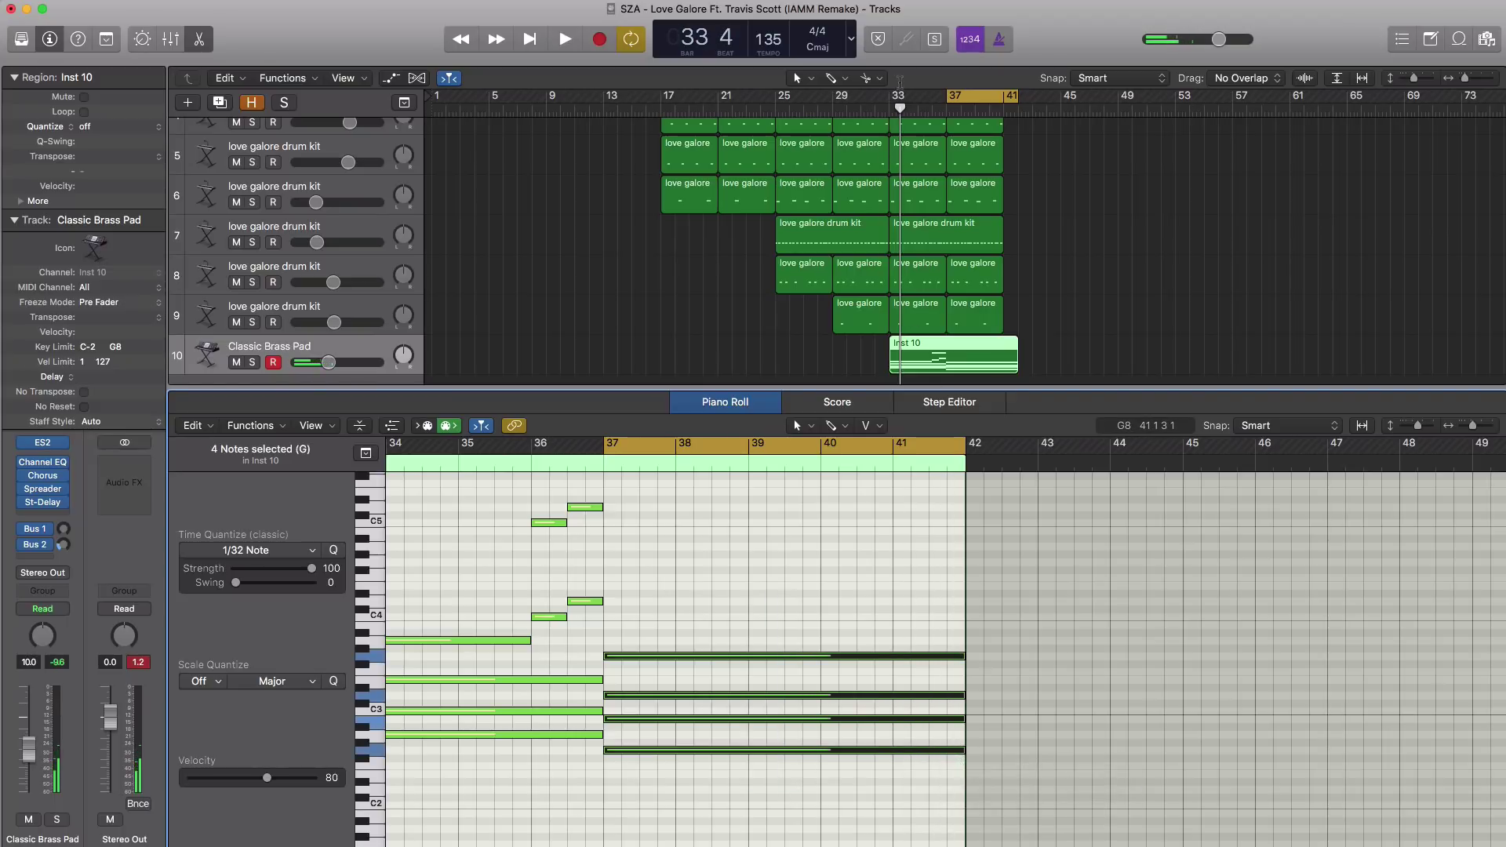
Set the cycle range to bars 33 to 41, and trim the pad region and its second chord to end at bar 41
{"action": "left_click_drag", "start_coordinate": [892, 106], "coordinate": [1004, 117]}
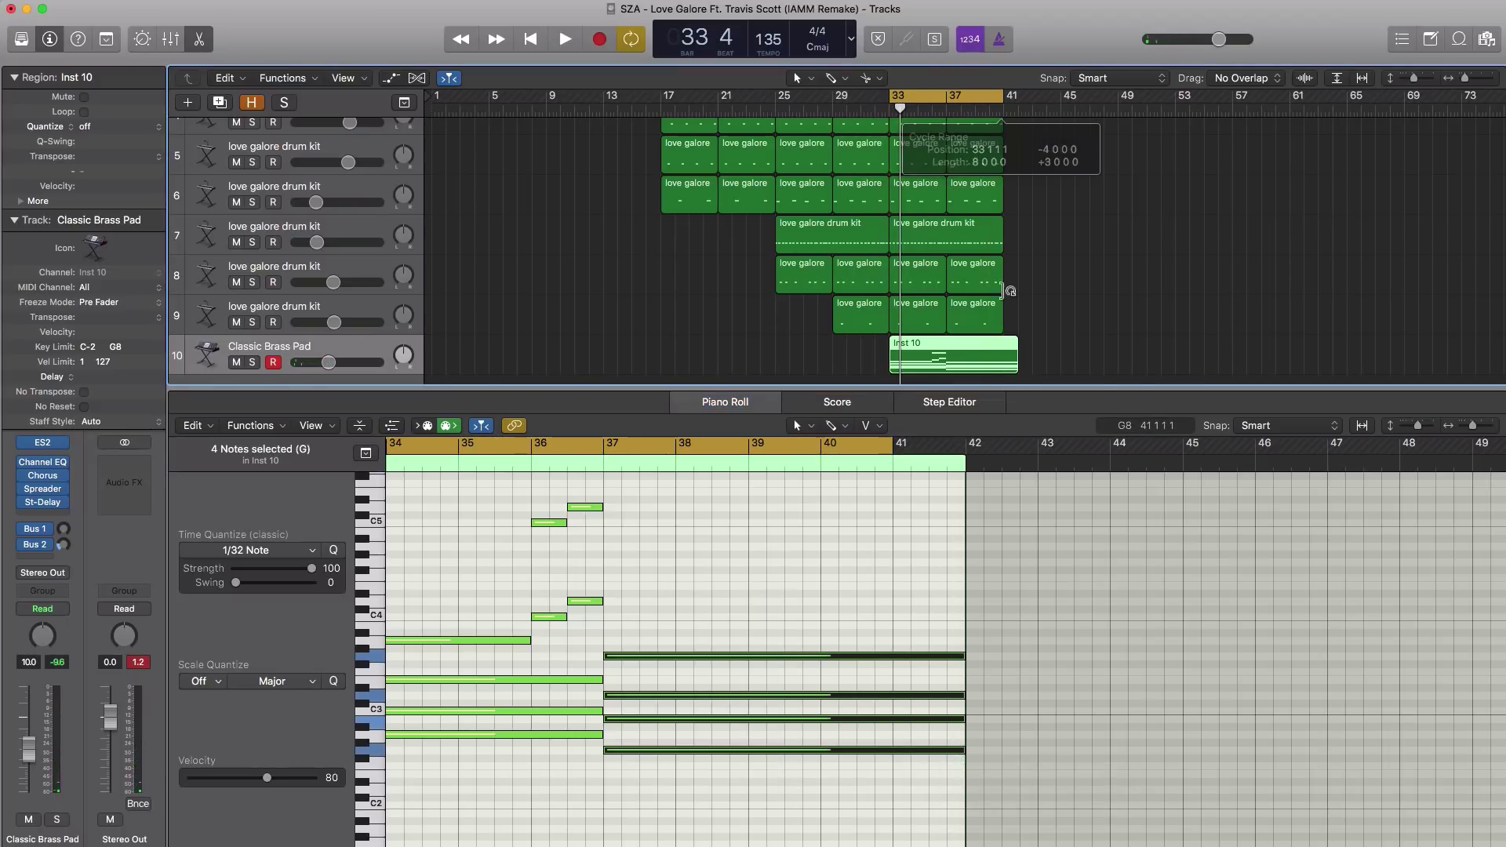
{"action": "key", "text": "space"}
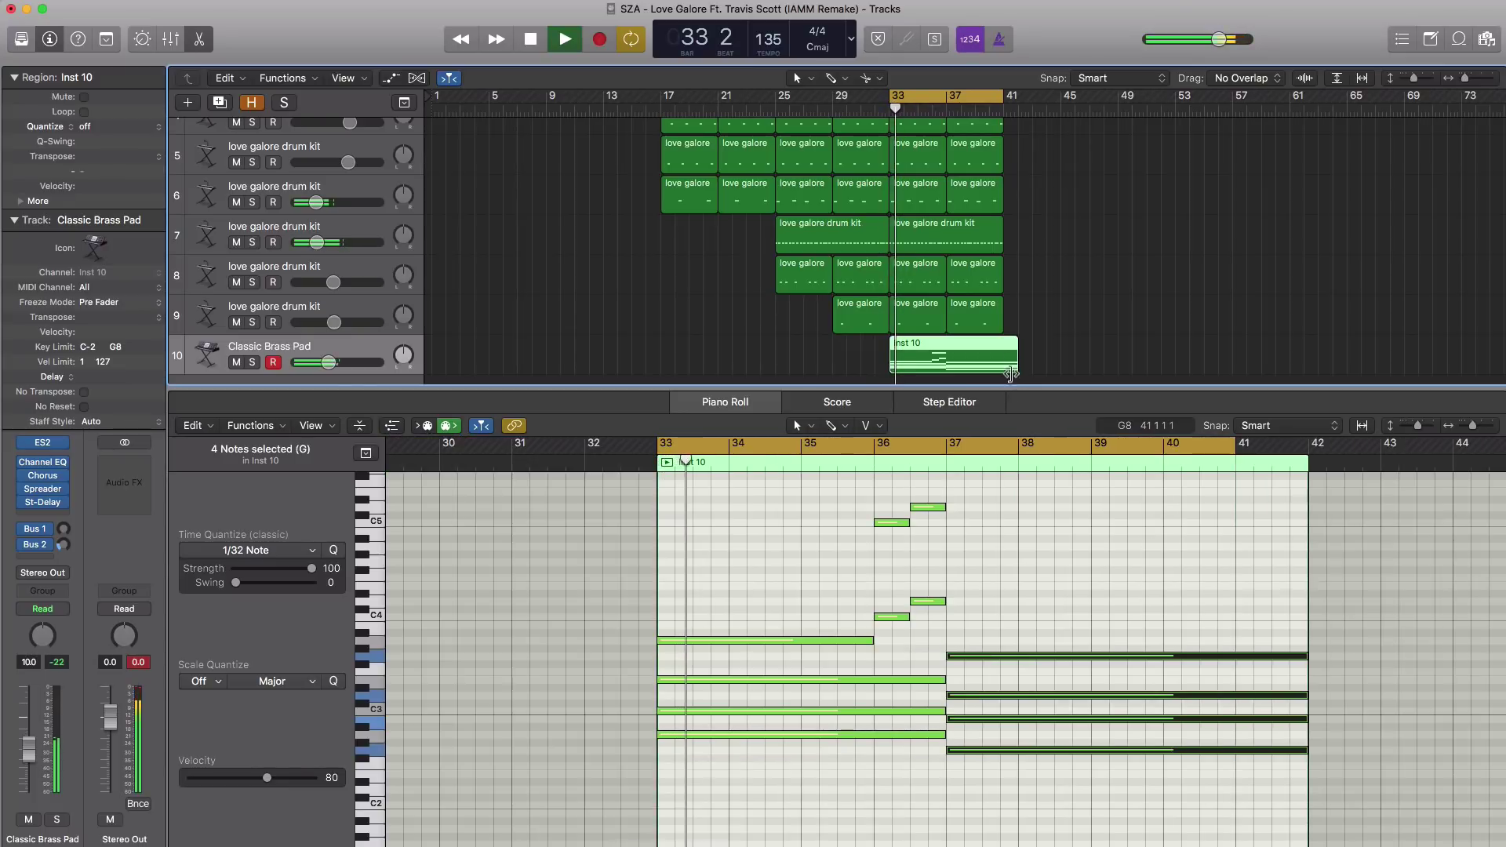
{"action": "left_click_drag", "start_coordinate": [1015, 367], "coordinate": [1004, 366]}
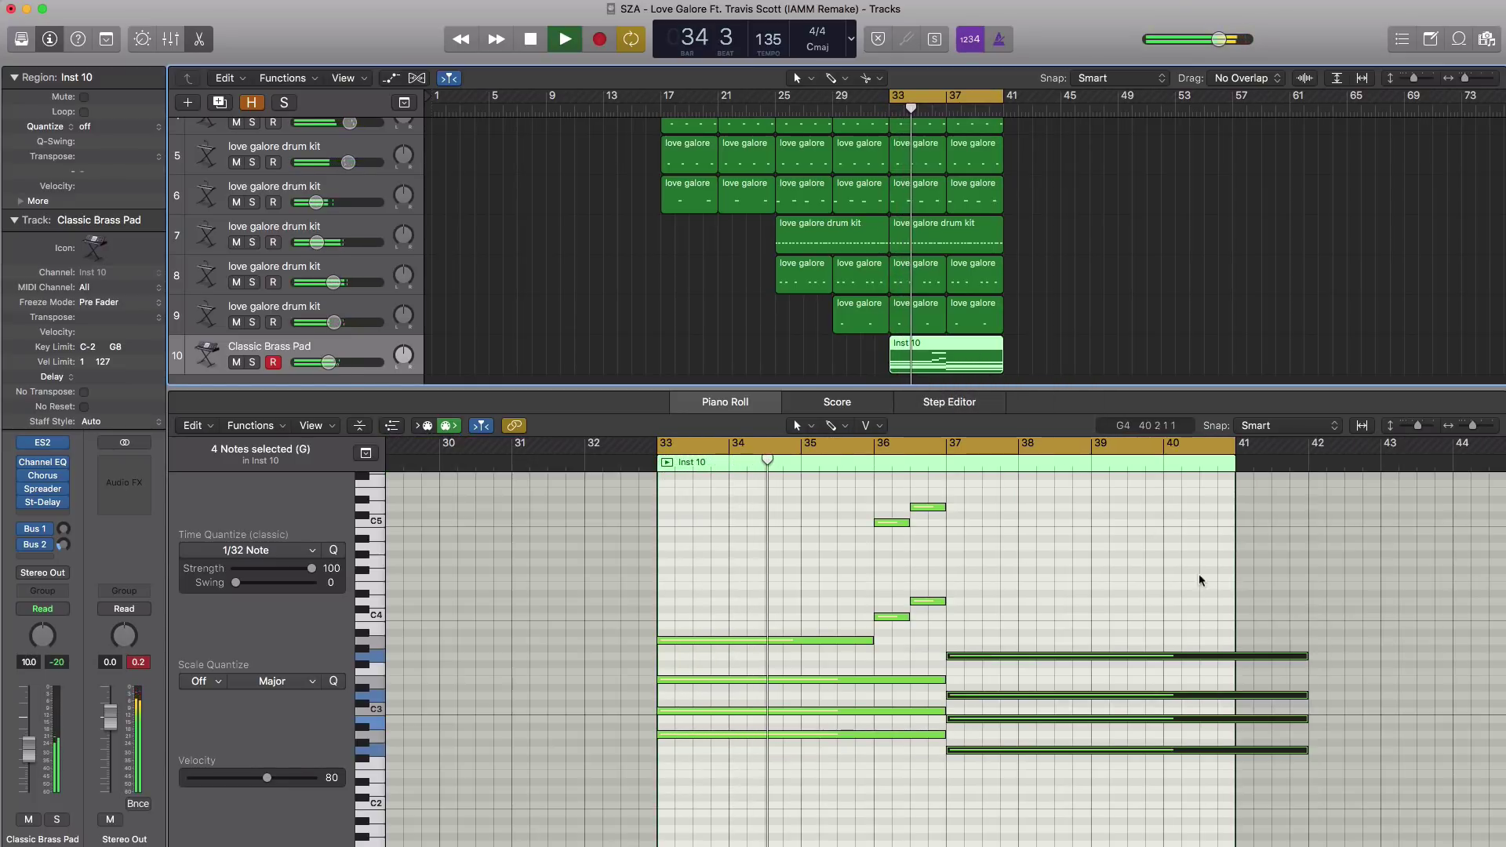
{"action": "left_click_drag", "start_coordinate": [1298, 656], "coordinate": [1235, 657]}
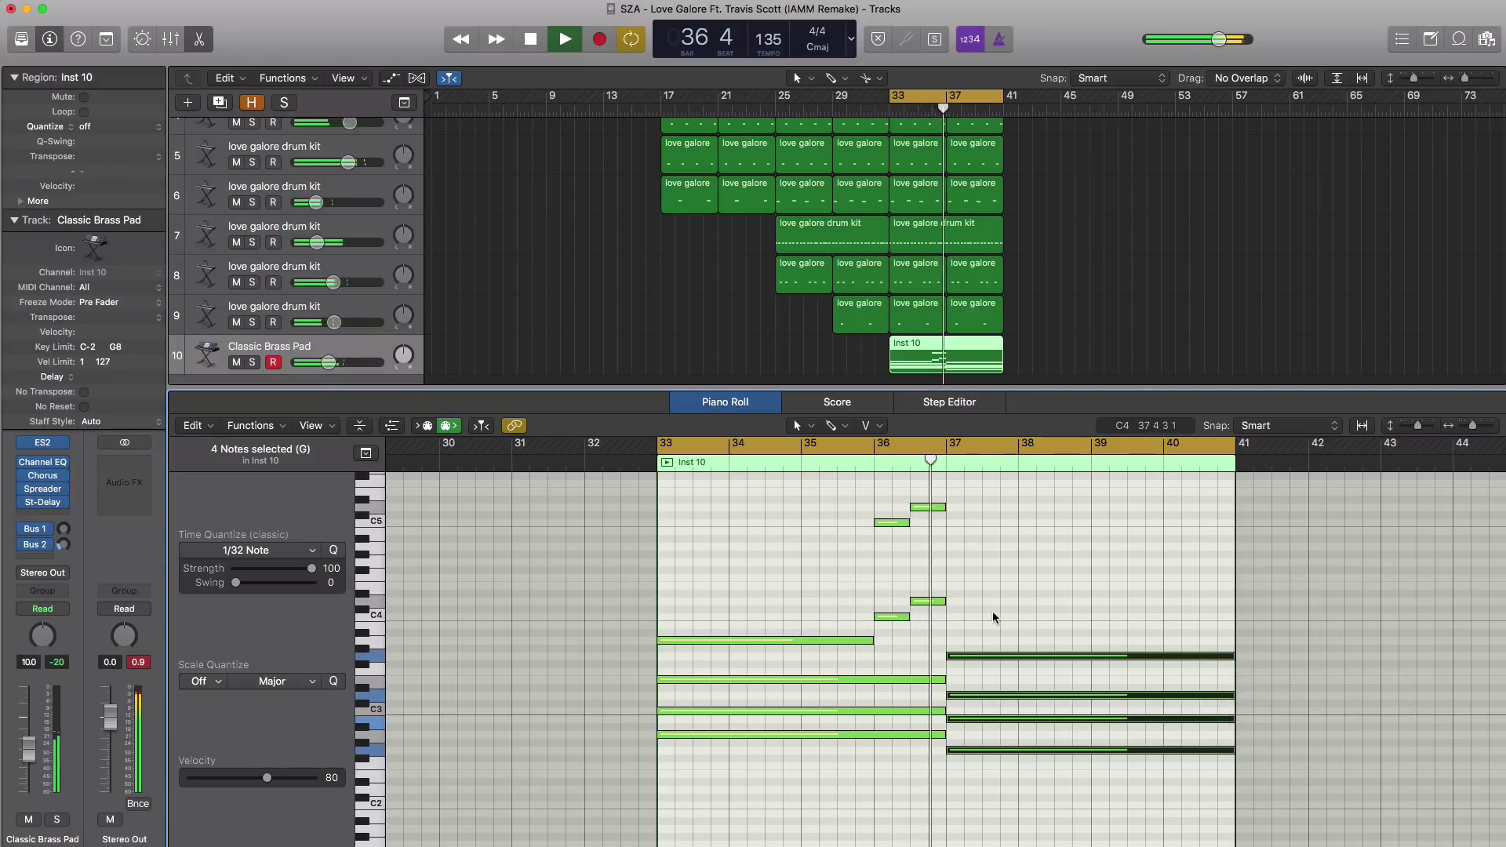
Lower the Classic Brass Pad track's volume to -14.6 dB and stop playback
{"action": "left_click_drag", "start_coordinate": [330, 366], "coordinate": [320, 365]}
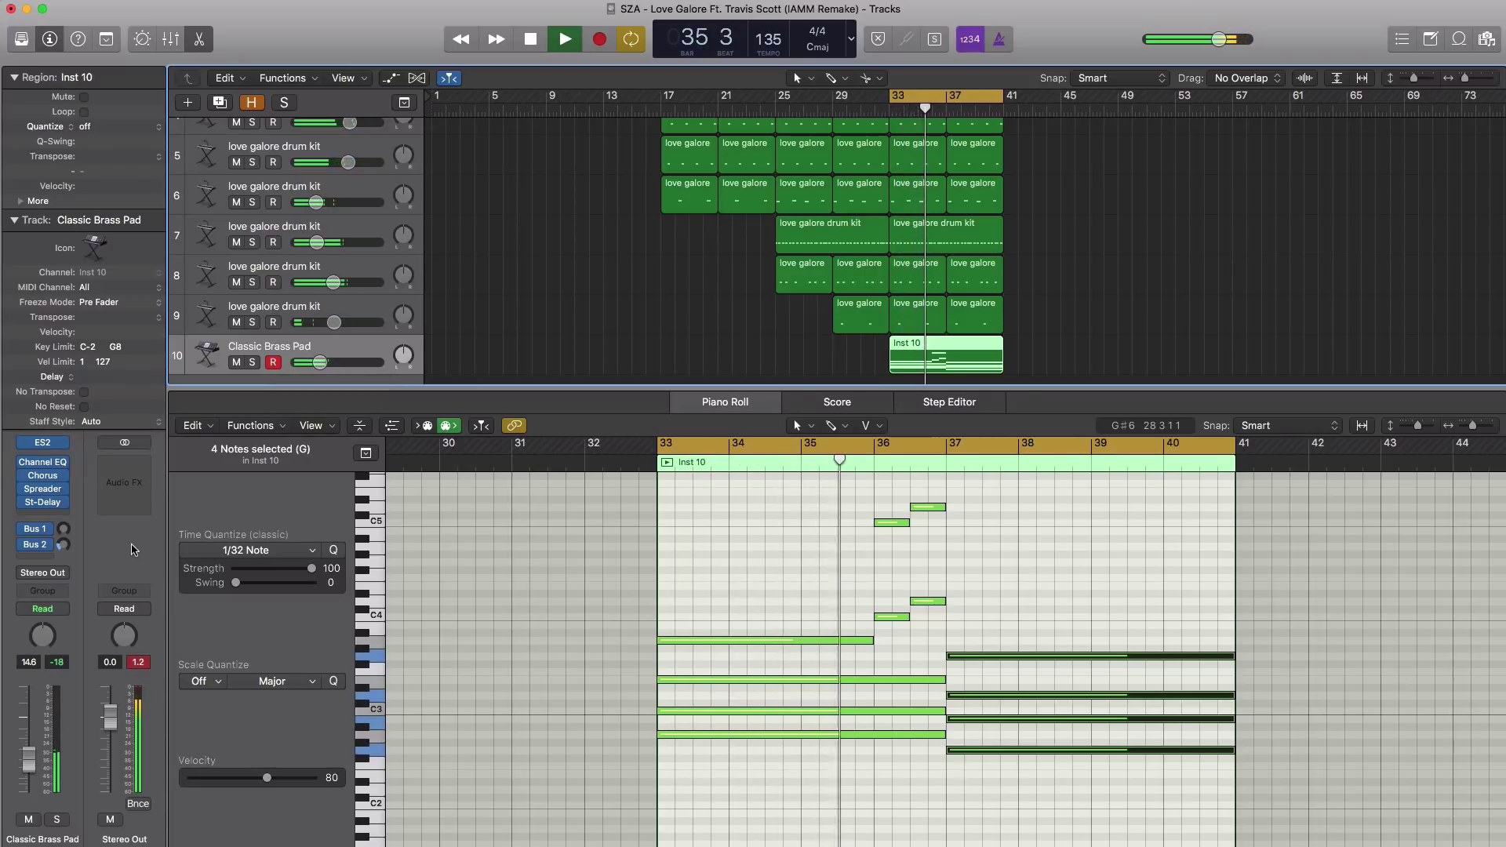
{"action": "key", "text": "space"}
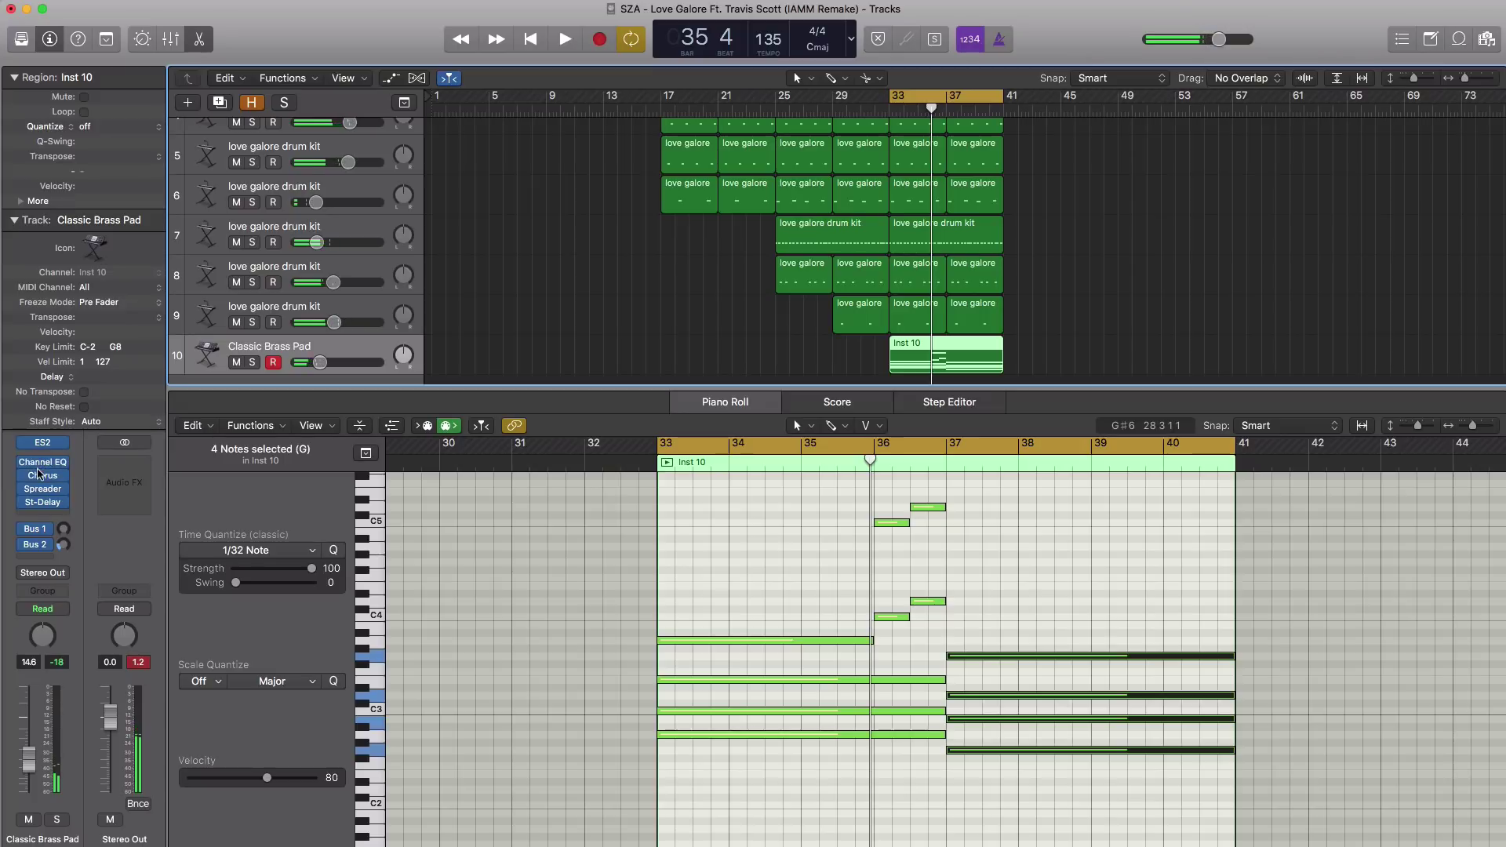
Enable a low cut at 340 Hz with a 12 dB/Oct slope in the brass pad's Channel EQ, and audition it
{"action": "left_click", "coordinate": [43, 464]}
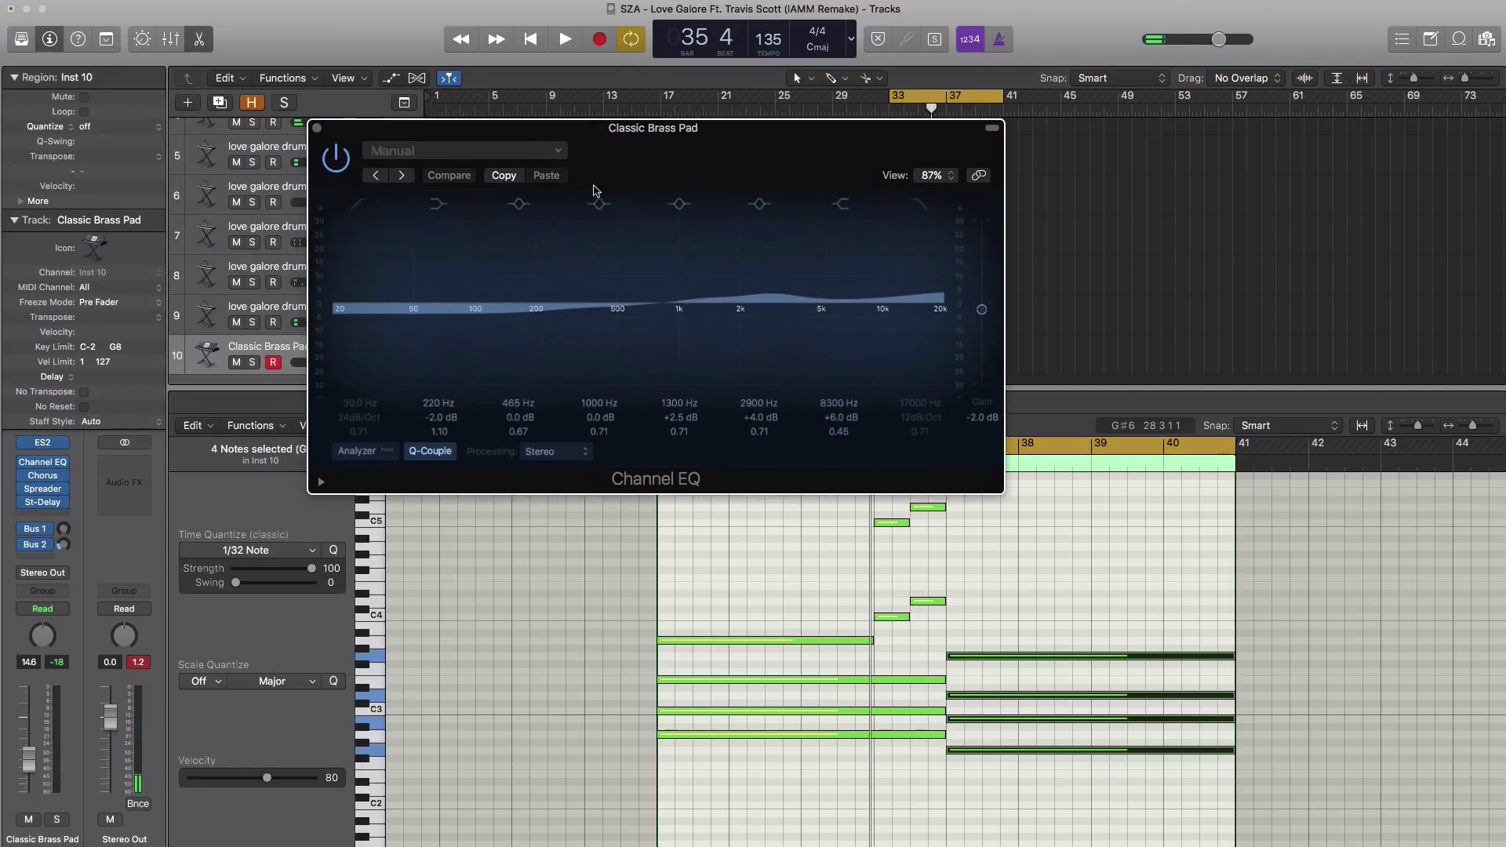
{"action": "left_click", "coordinate": [352, 212]}
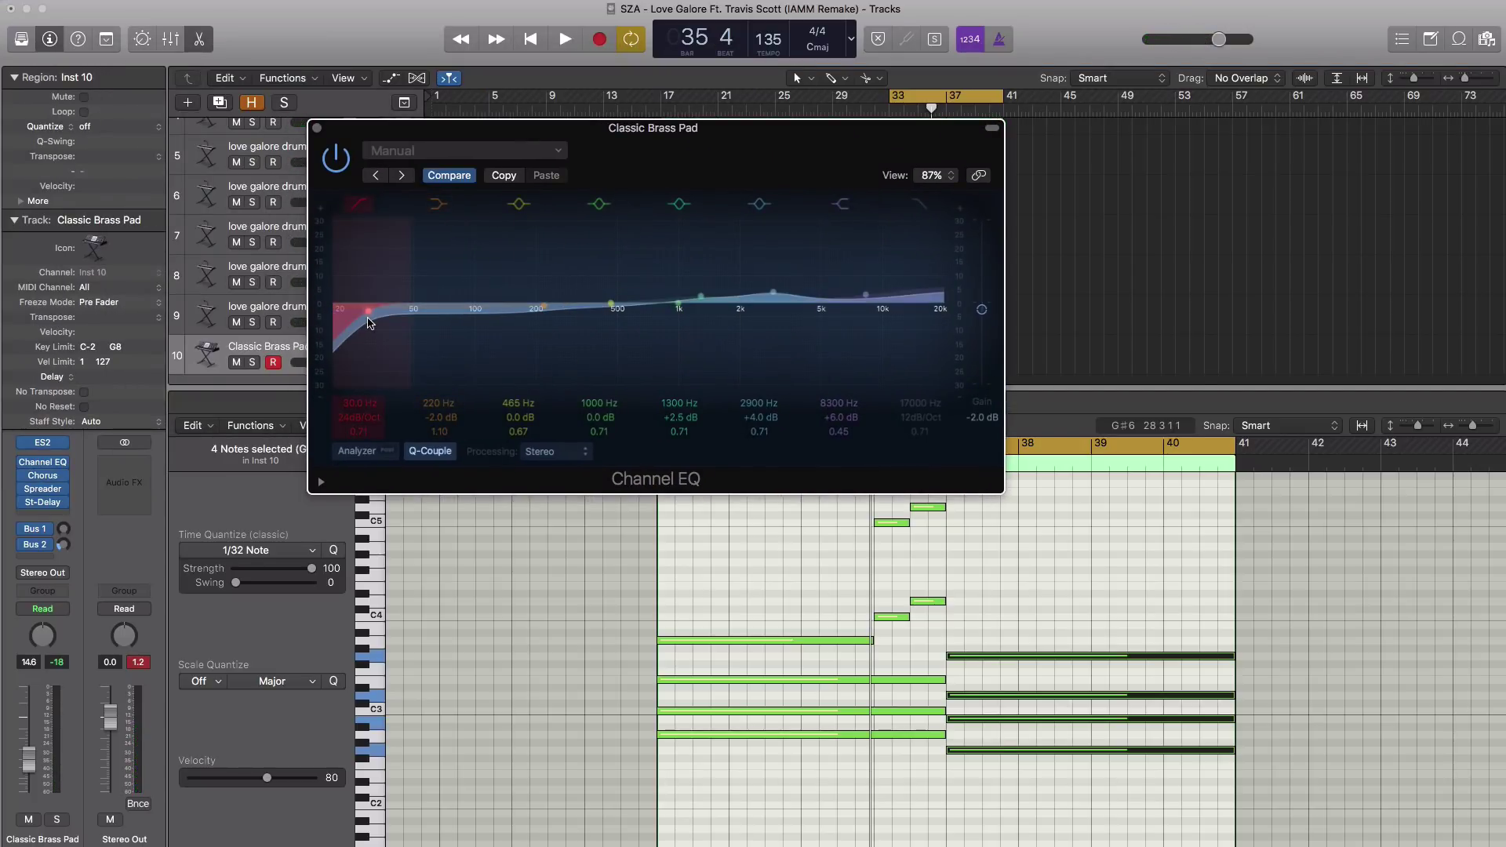
{"action": "left_click_drag", "start_coordinate": [372, 321], "coordinate": [532, 346]}
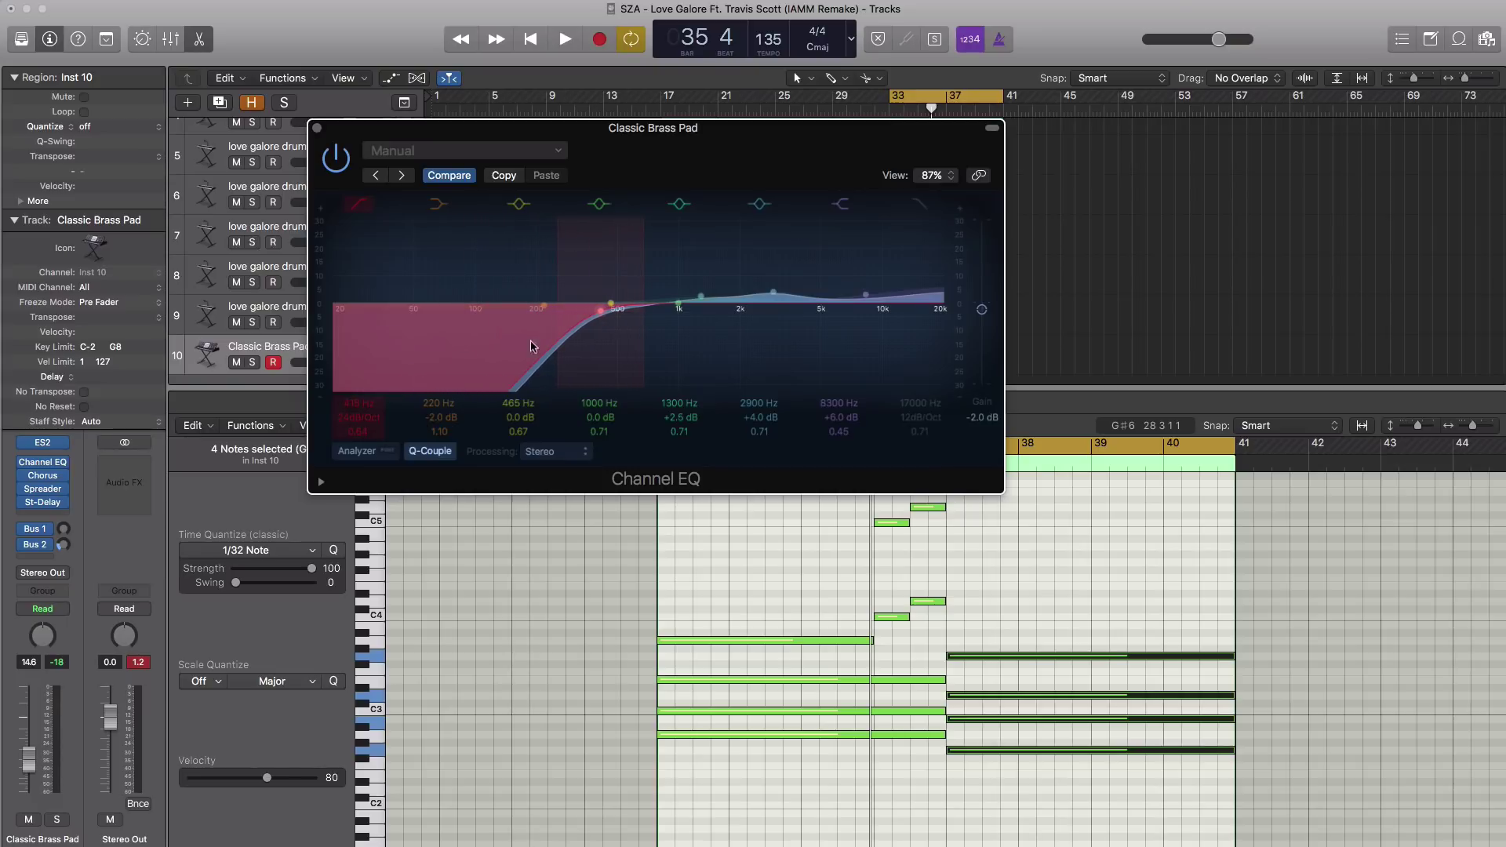
{"action": "left_click_drag", "start_coordinate": [368, 421], "coordinate": [369, 450]}
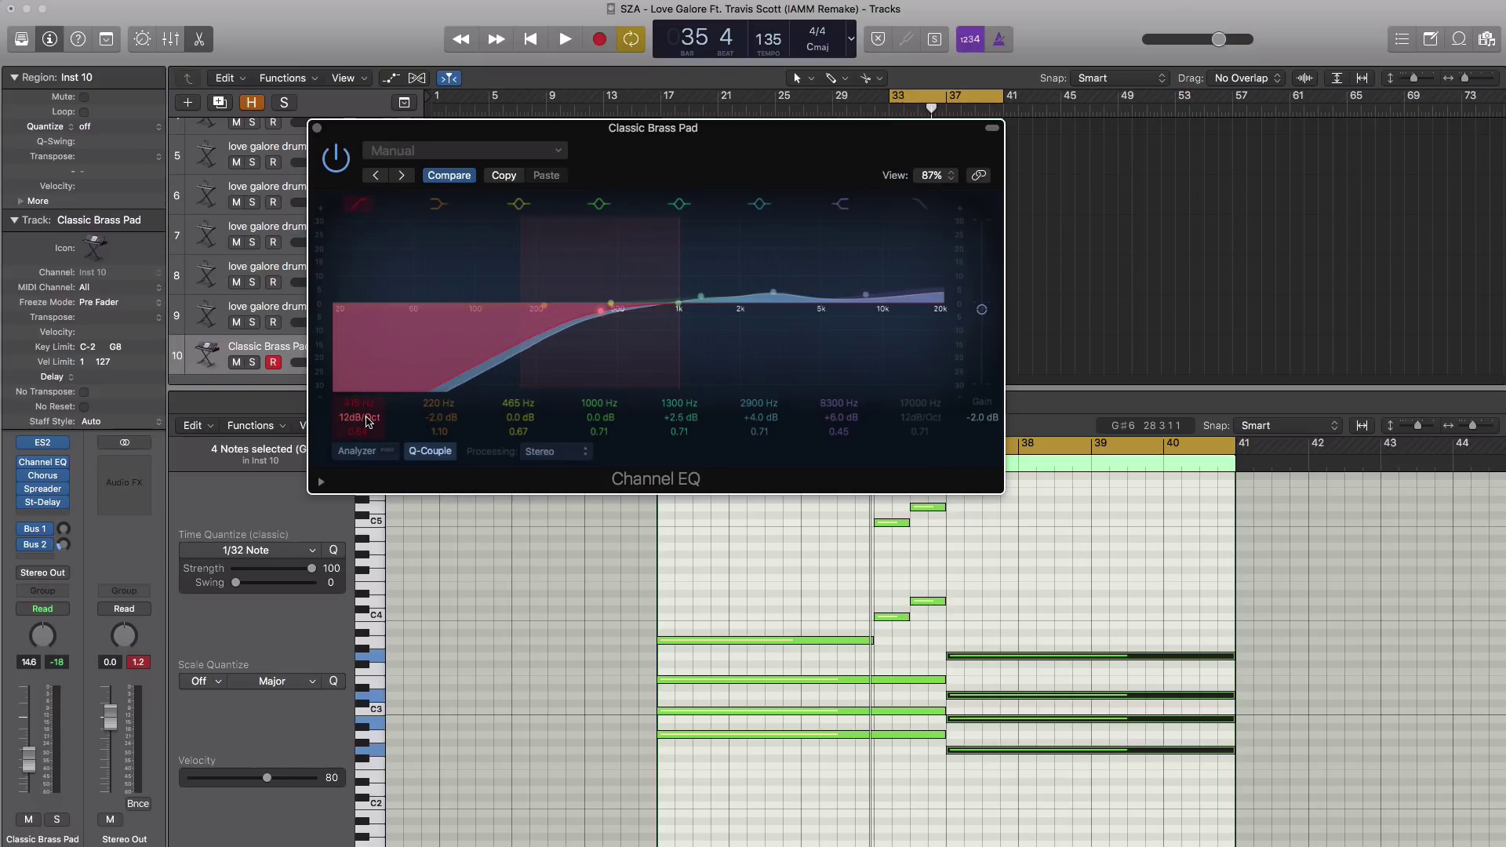
{"action": "key", "text": "space"}
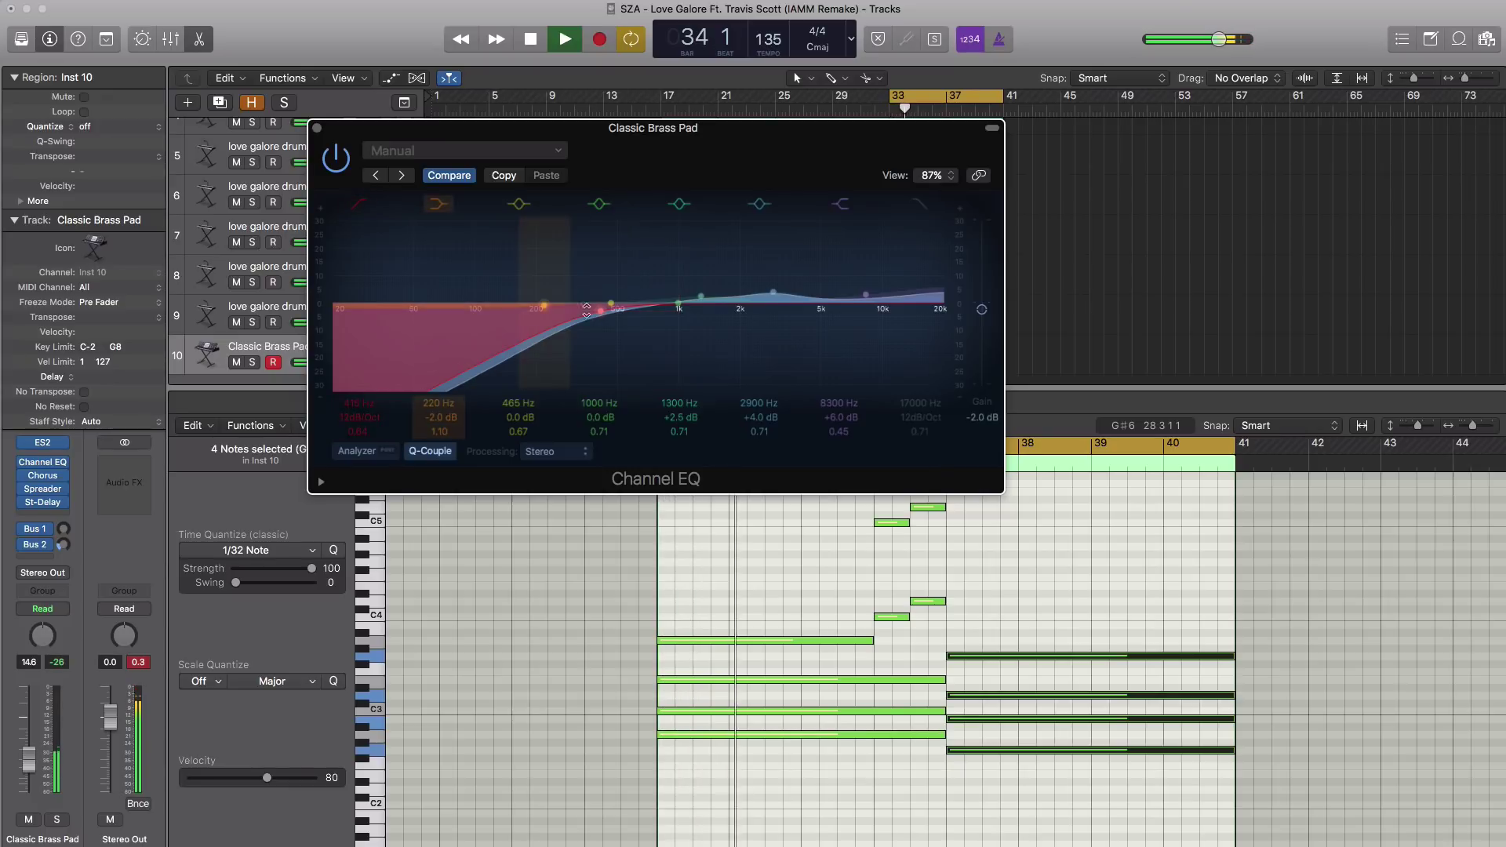
{"action": "mouse_move", "coordinate": [586, 310]}
{"action": "left_mouse_down"}
{"action": "mouse_move", "coordinate": [560, 317]}
{"action": "mouse_move", "coordinate": [577, 317]}
{"action": "left_mouse_up"}
{"action": "key", "text": "space"}
{"action": "key", "text": "space"}
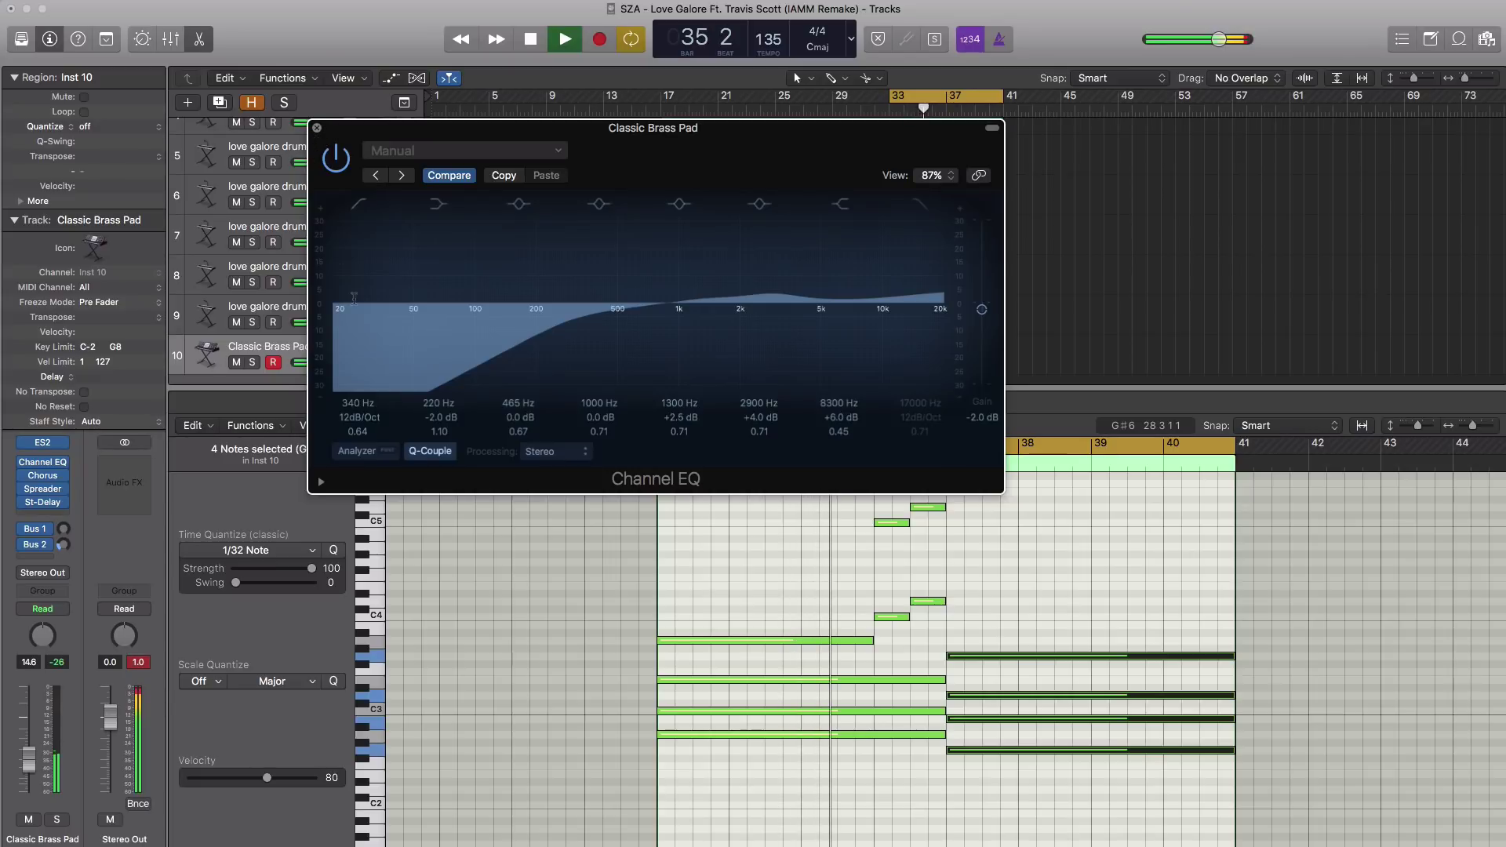
{"action": "left_click", "coordinate": [317, 128]}
{"action": "key", "text": "space"}
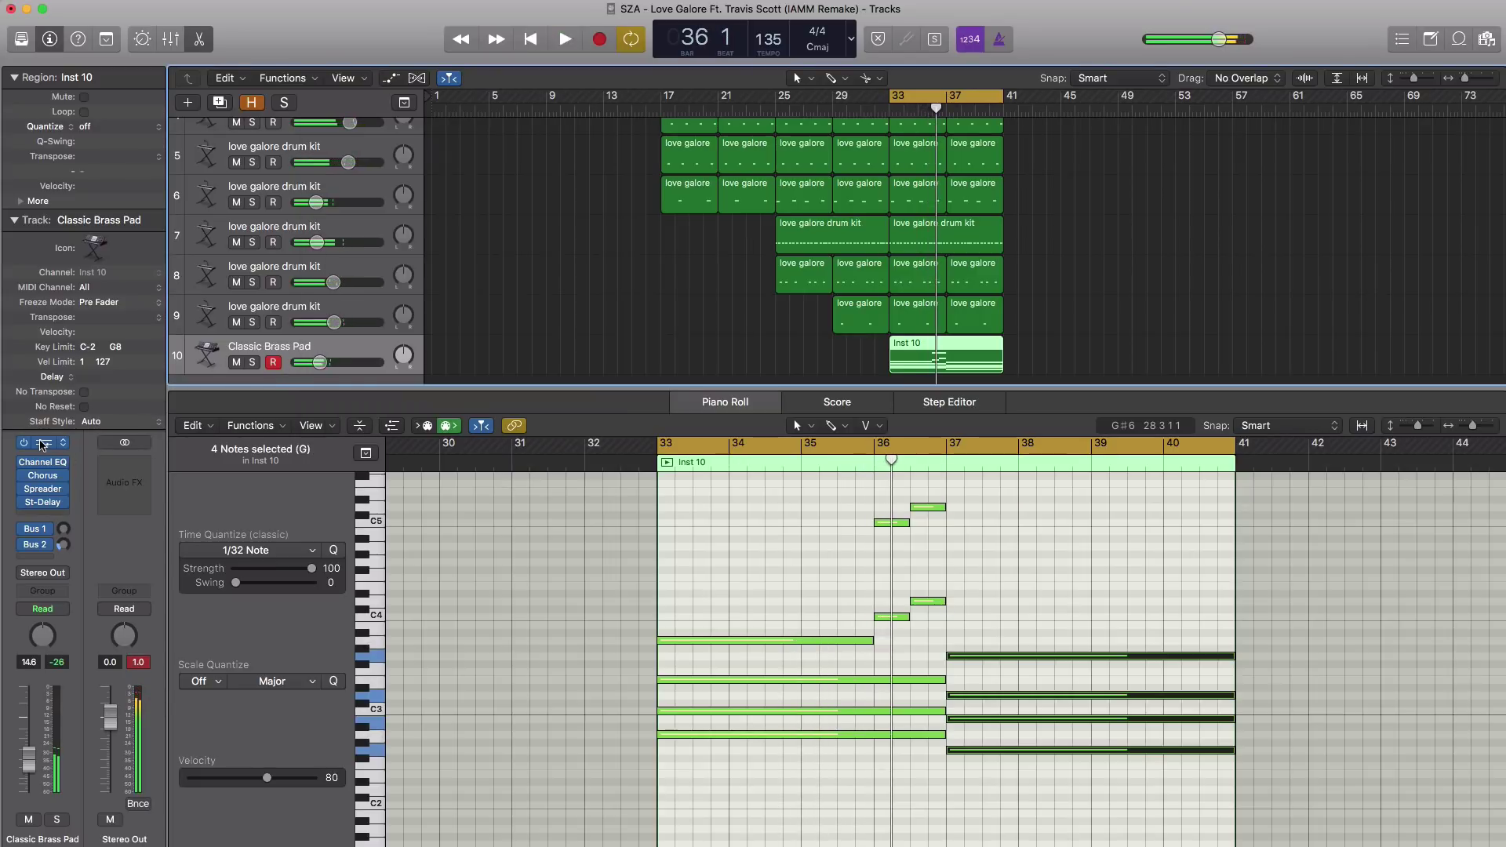
Open the brass pad's ES2 synthesizer and examine its oscillator and mix settings while playing the loop
{"action": "left_click", "coordinate": [43, 444]}
{"action": "left_click_drag", "start_coordinate": [443, 93], "coordinate": [746, 196]}
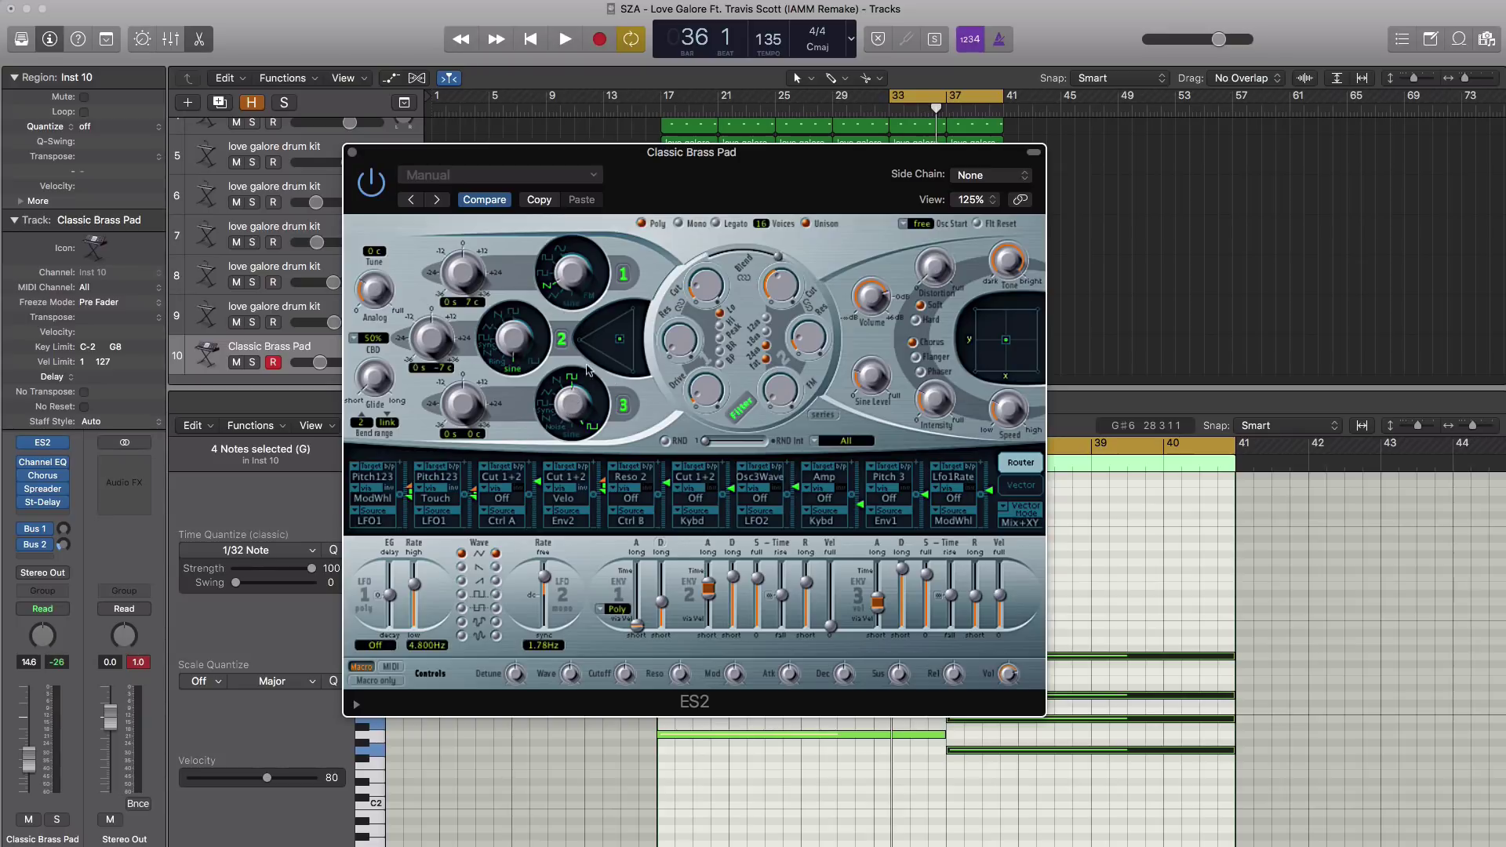
{"action": "key", "text": "space"}
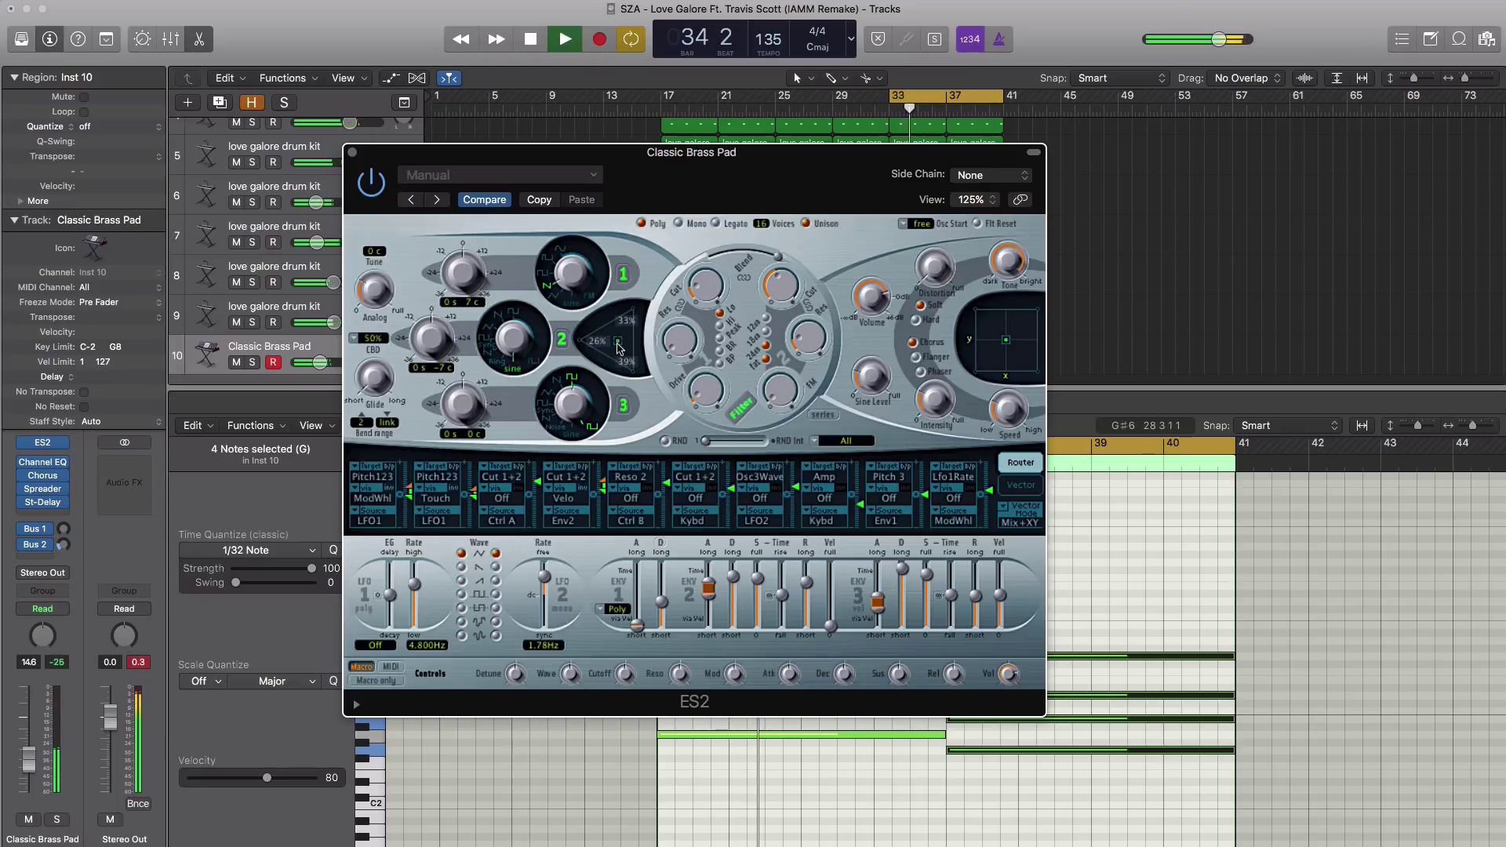
{"action": "key", "text": "space"}
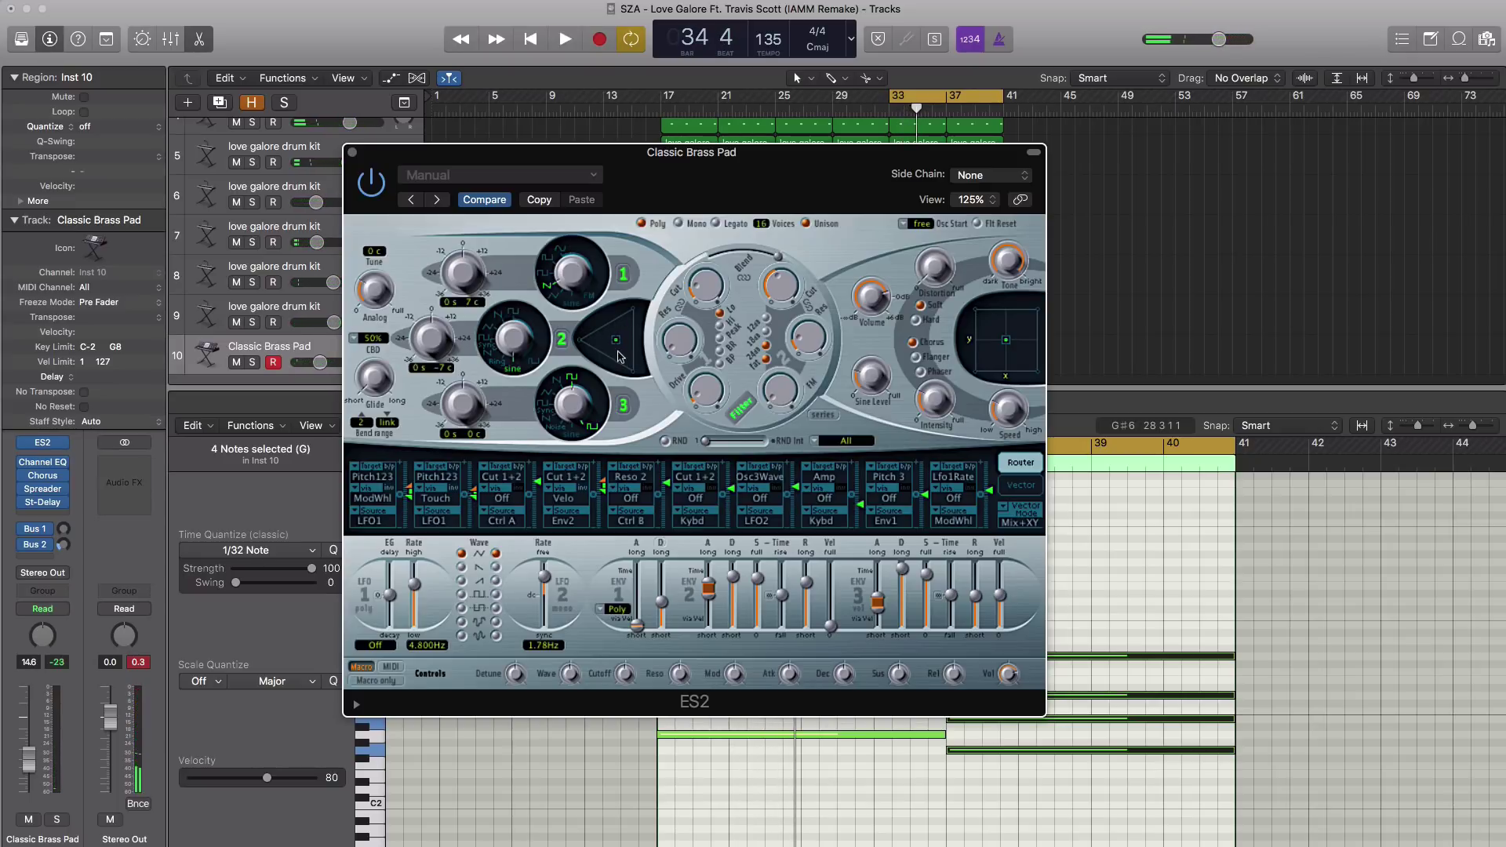
{"action": "key", "text": "space"}
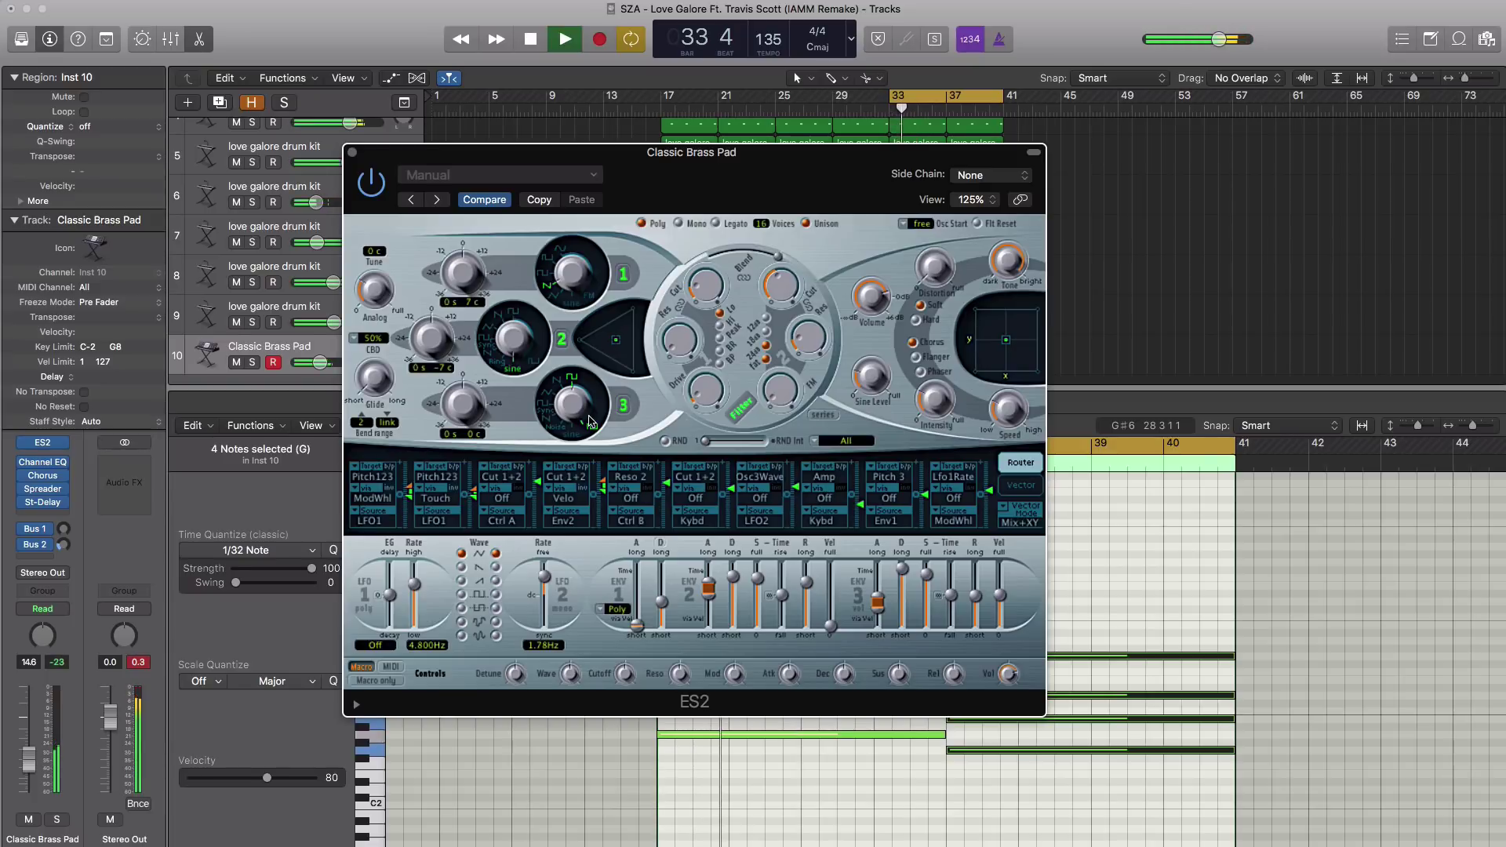
{"action": "key", "text": "space"}
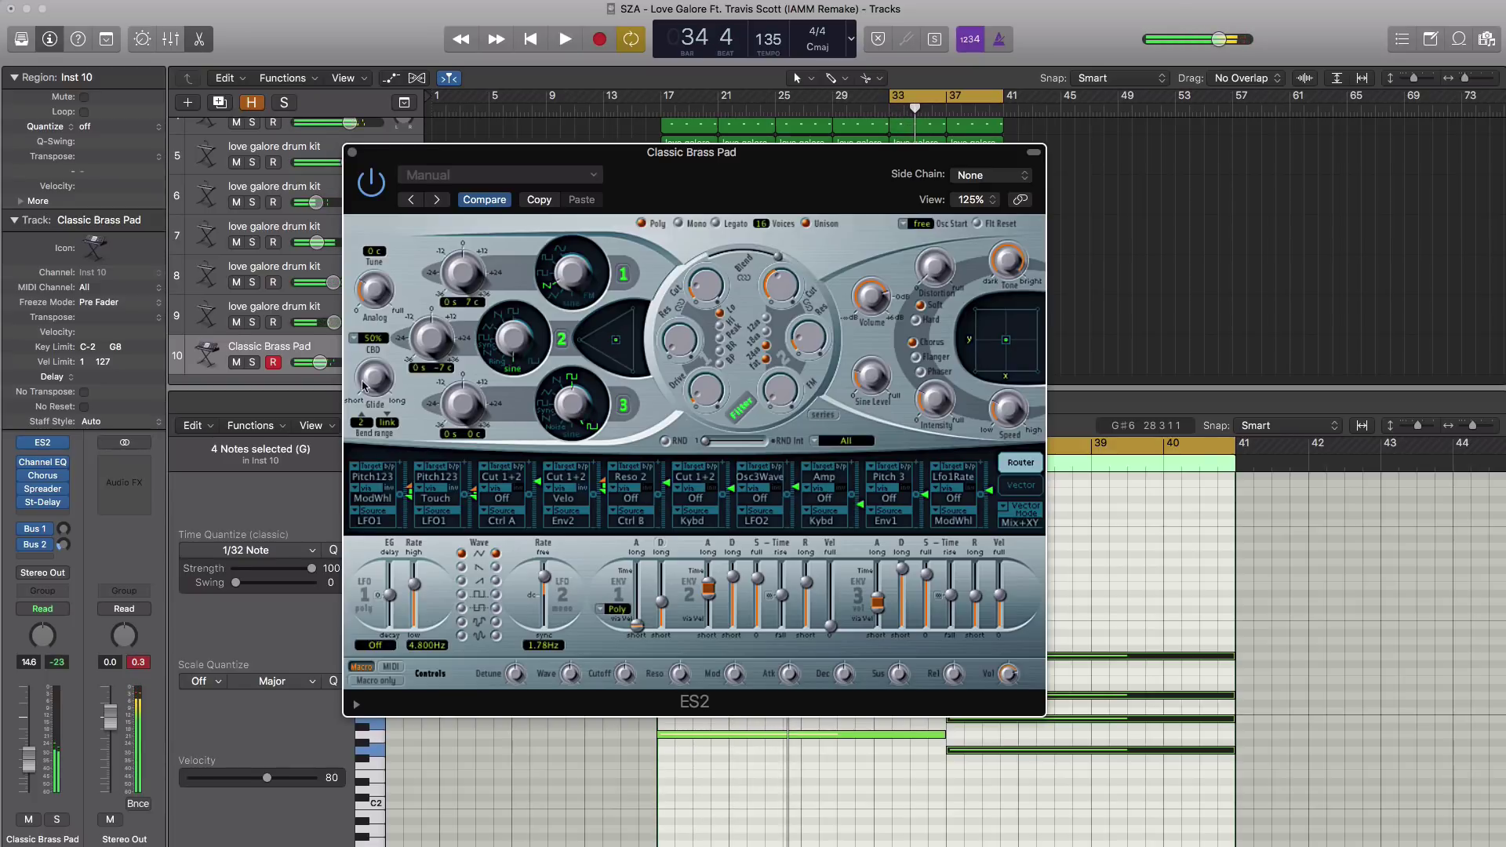
{"action": "key", "text": "space"}
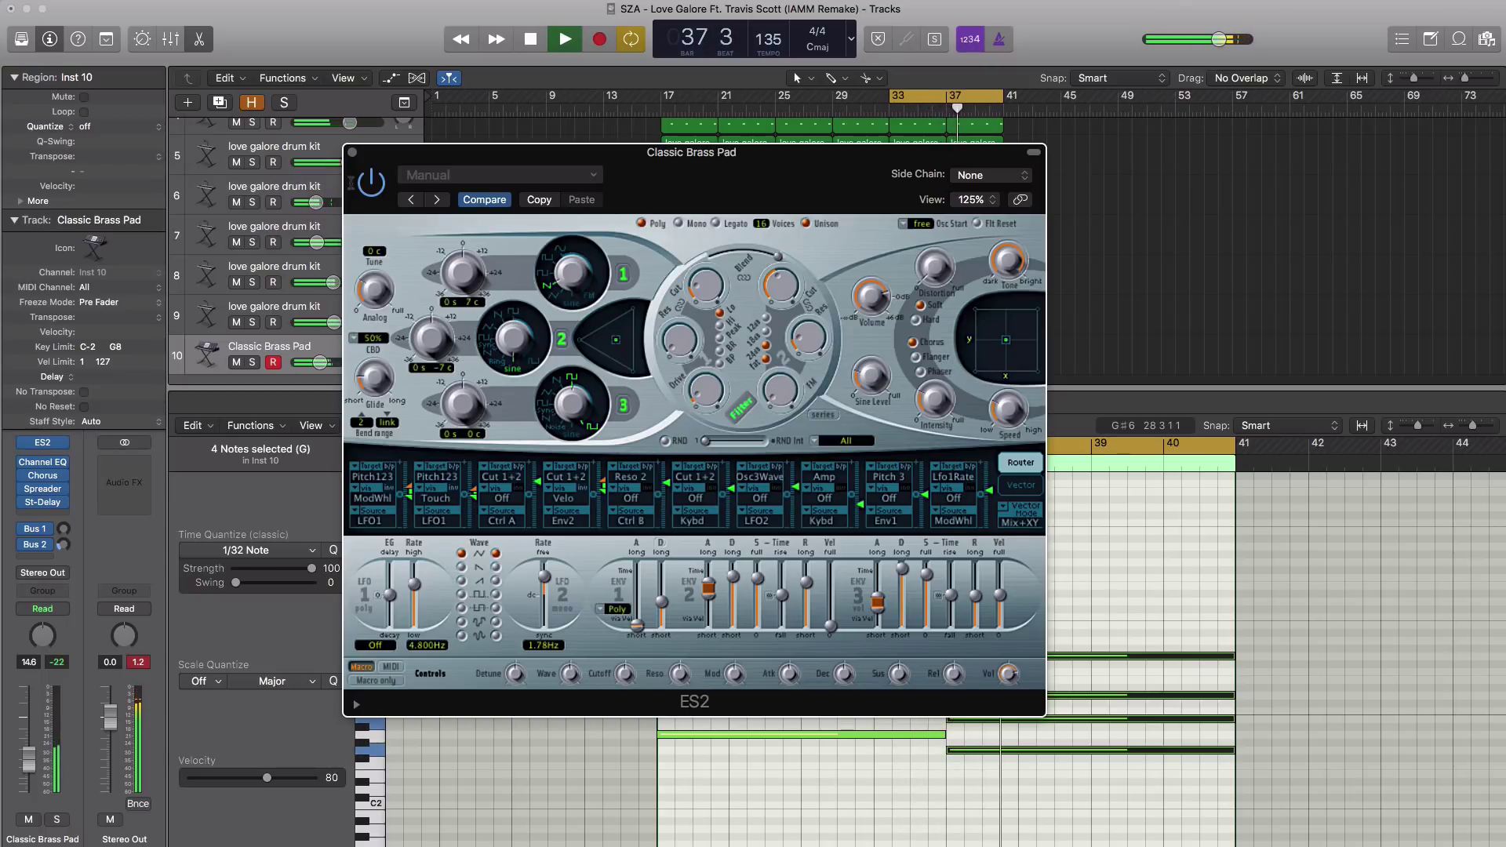
{"action": "left_click", "coordinate": [353, 151]}
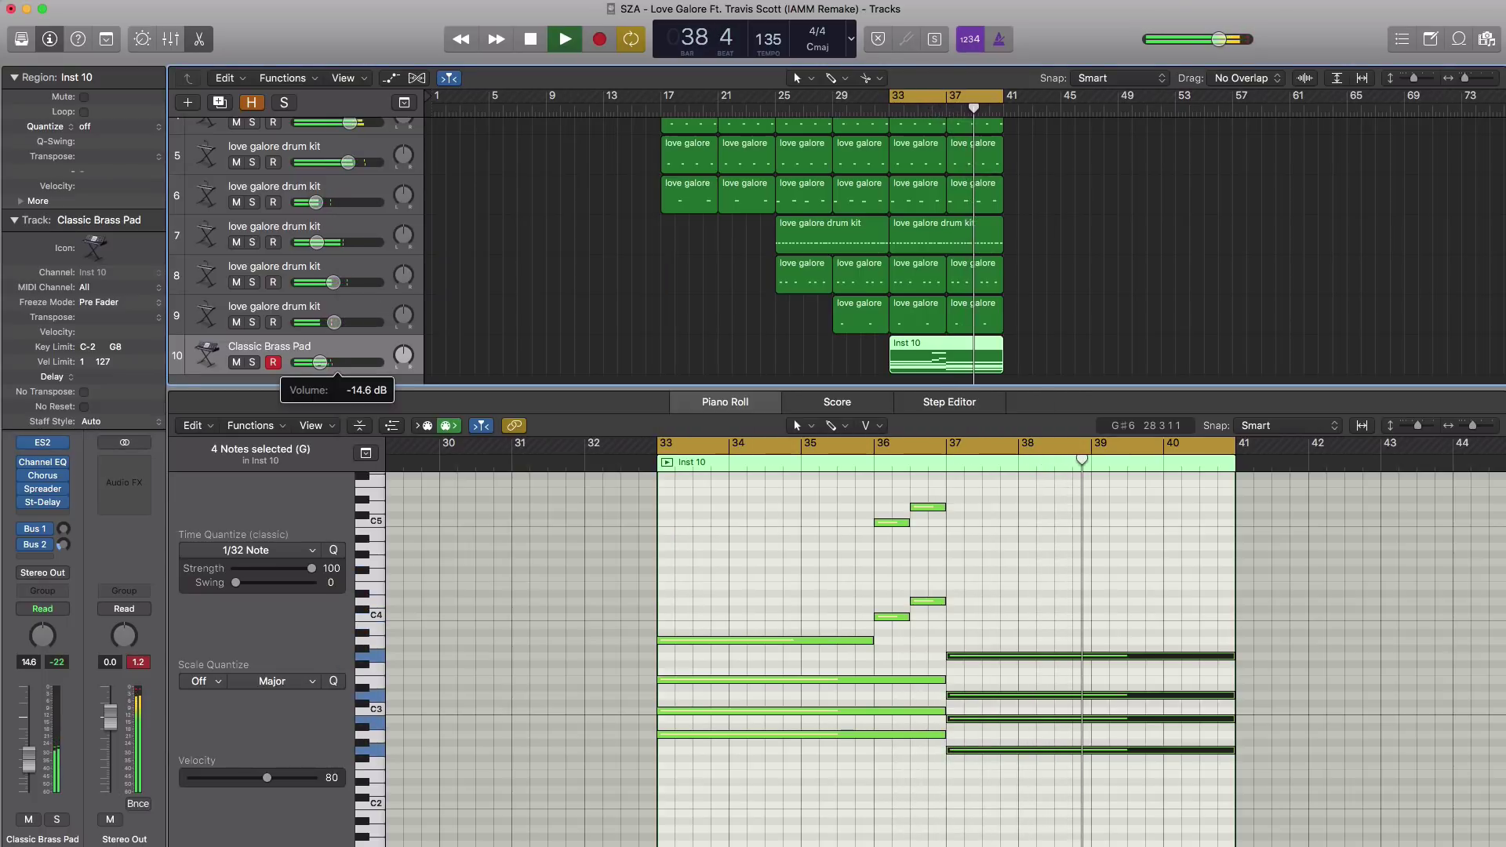
Lower the Classic Brass Pad track's volume to -16.4 dB and stop playback
{"action": "left_click_drag", "start_coordinate": [321, 363], "coordinate": [318, 363]}
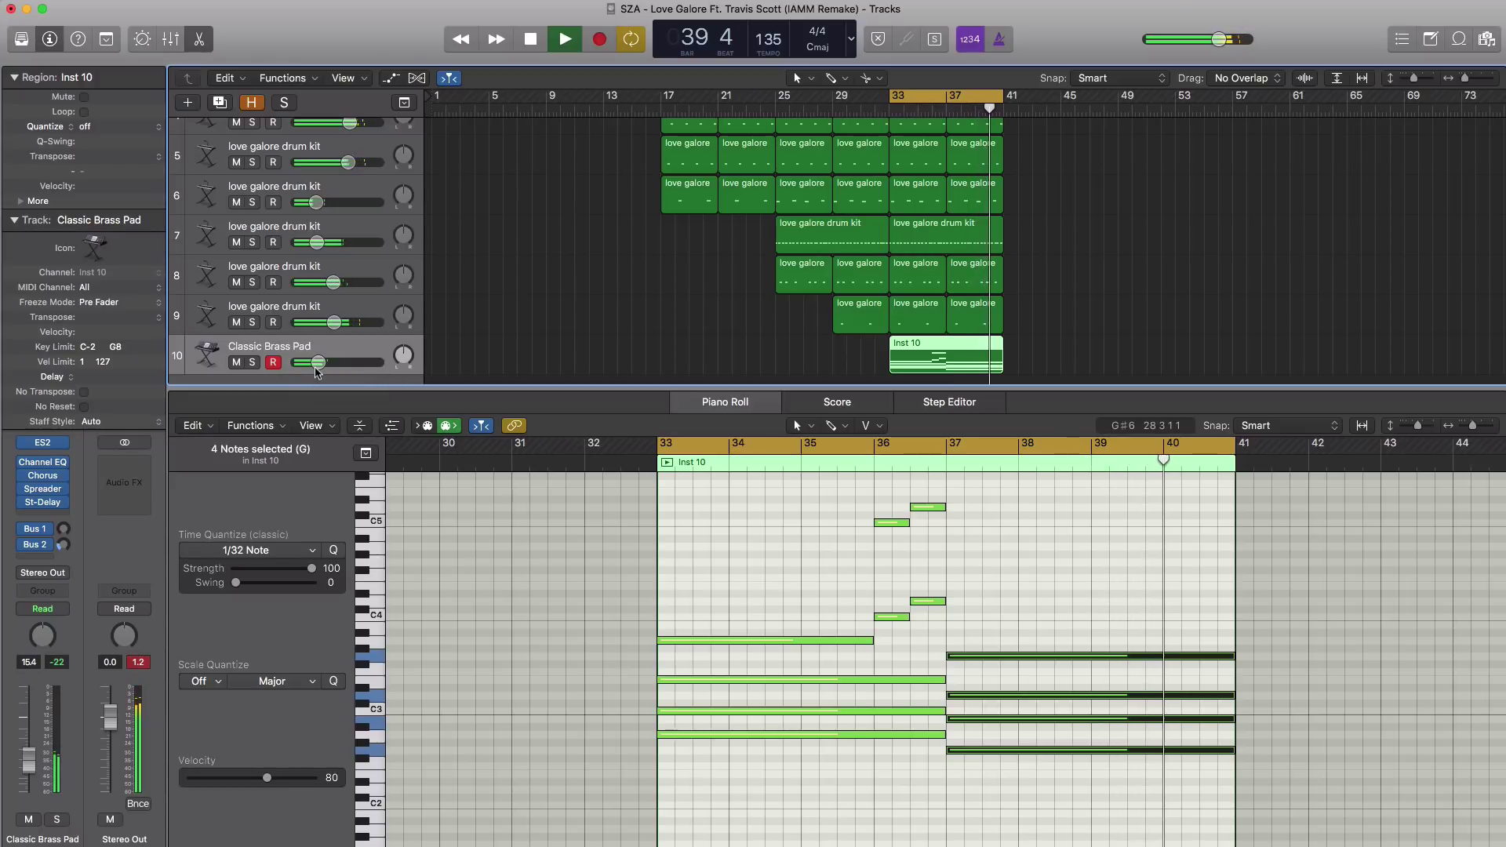
{"action": "key", "text": "space"}
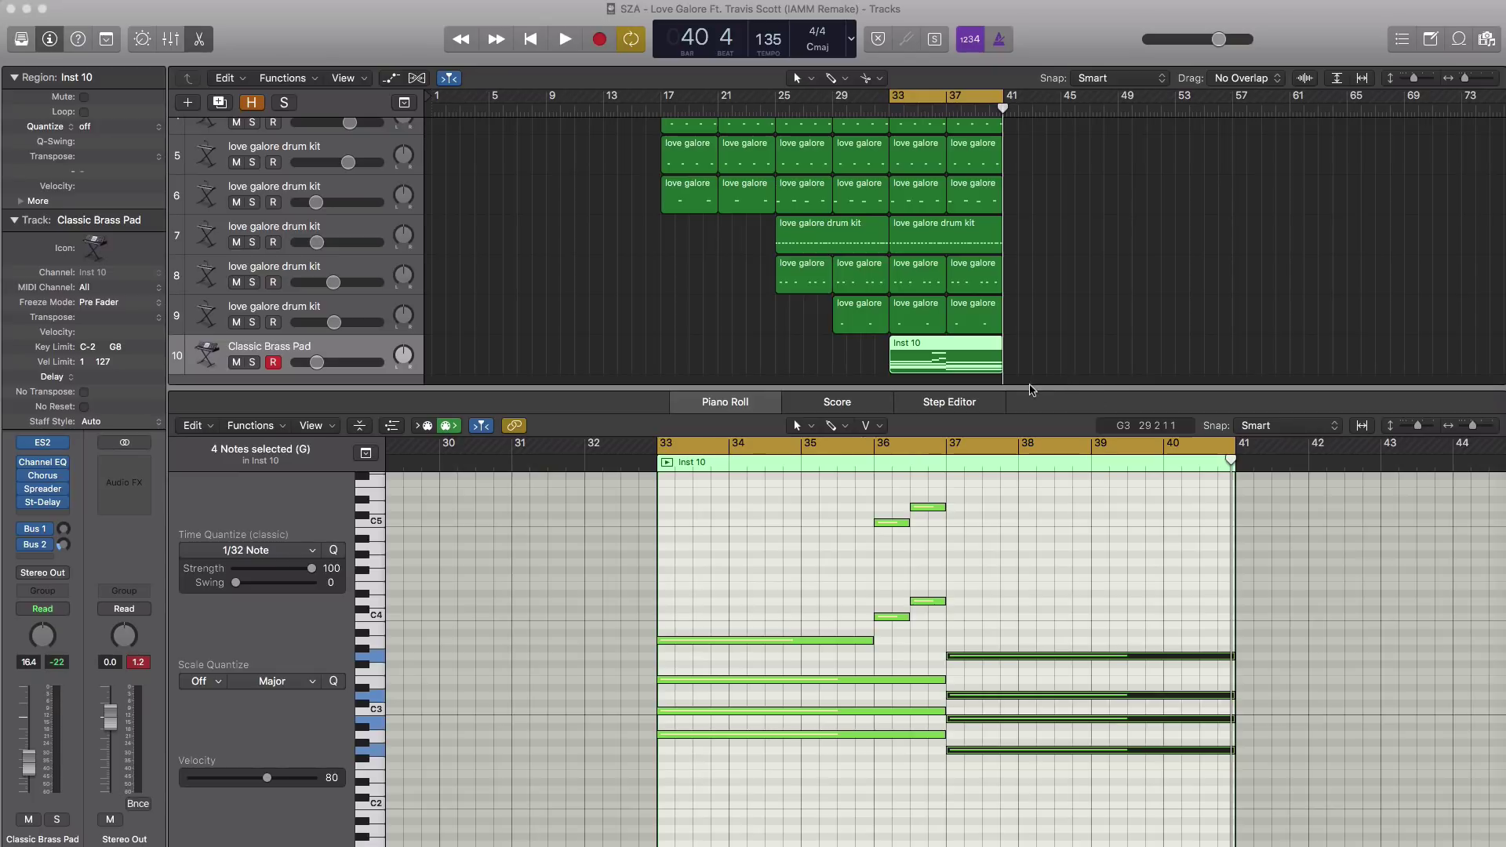
Copy the bar 33 to 41 regions of all ten tracks to bars 41 and 49, and move the cycle range to bars 49 to 57
{"action": "left_click", "coordinate": [1035, 387]}
{"action": "key", "text": "x"}
{"action": "key", "text": "x"}
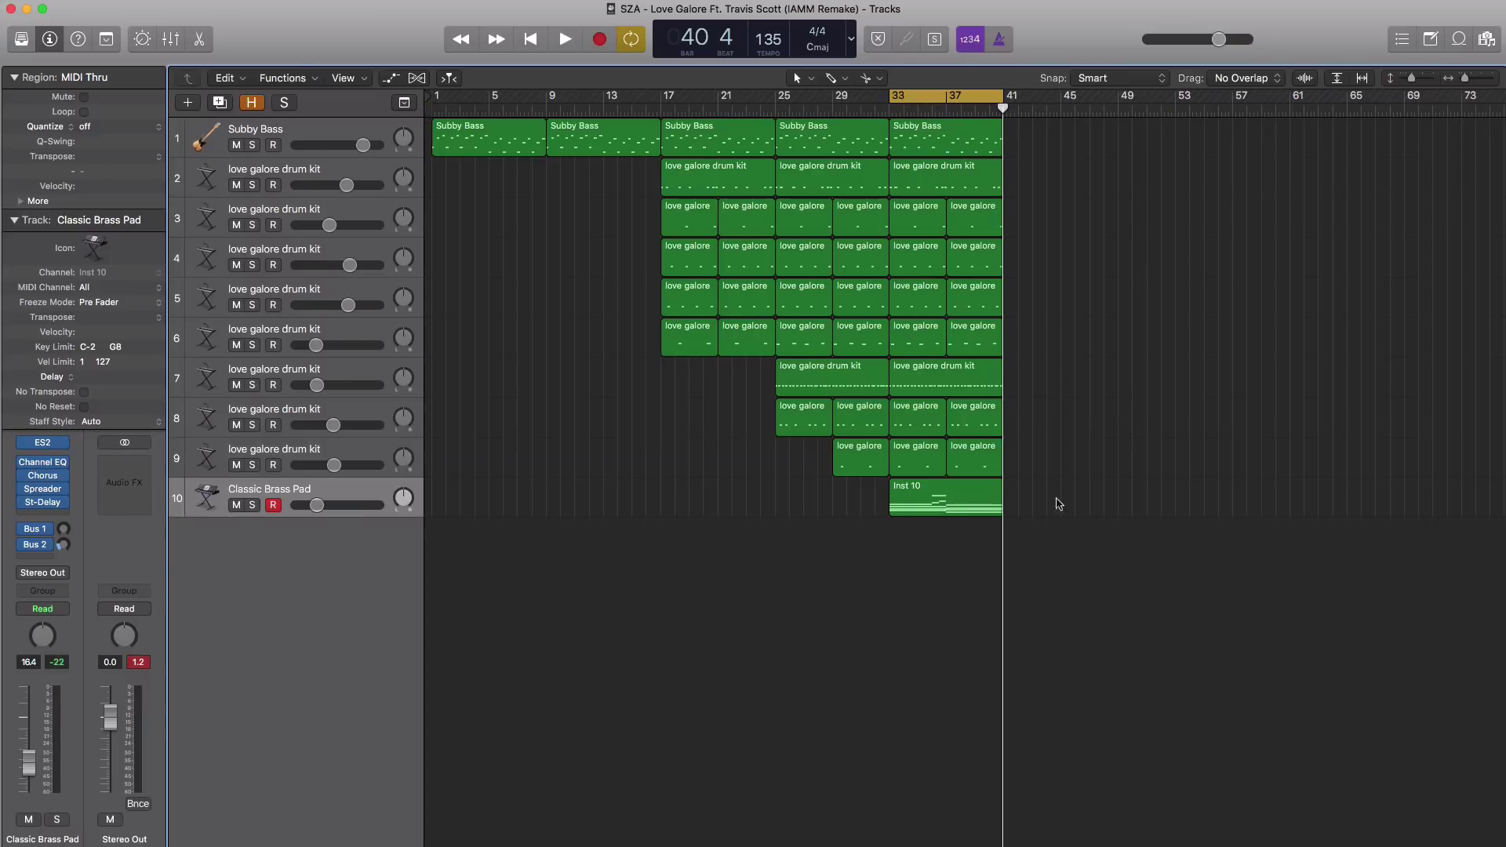
{"action": "left_click_drag", "start_coordinate": [1075, 561], "coordinate": [1141, 135]}
{"action": "left_click_drag", "start_coordinate": [968, 101], "coordinate": [1198, 103]}
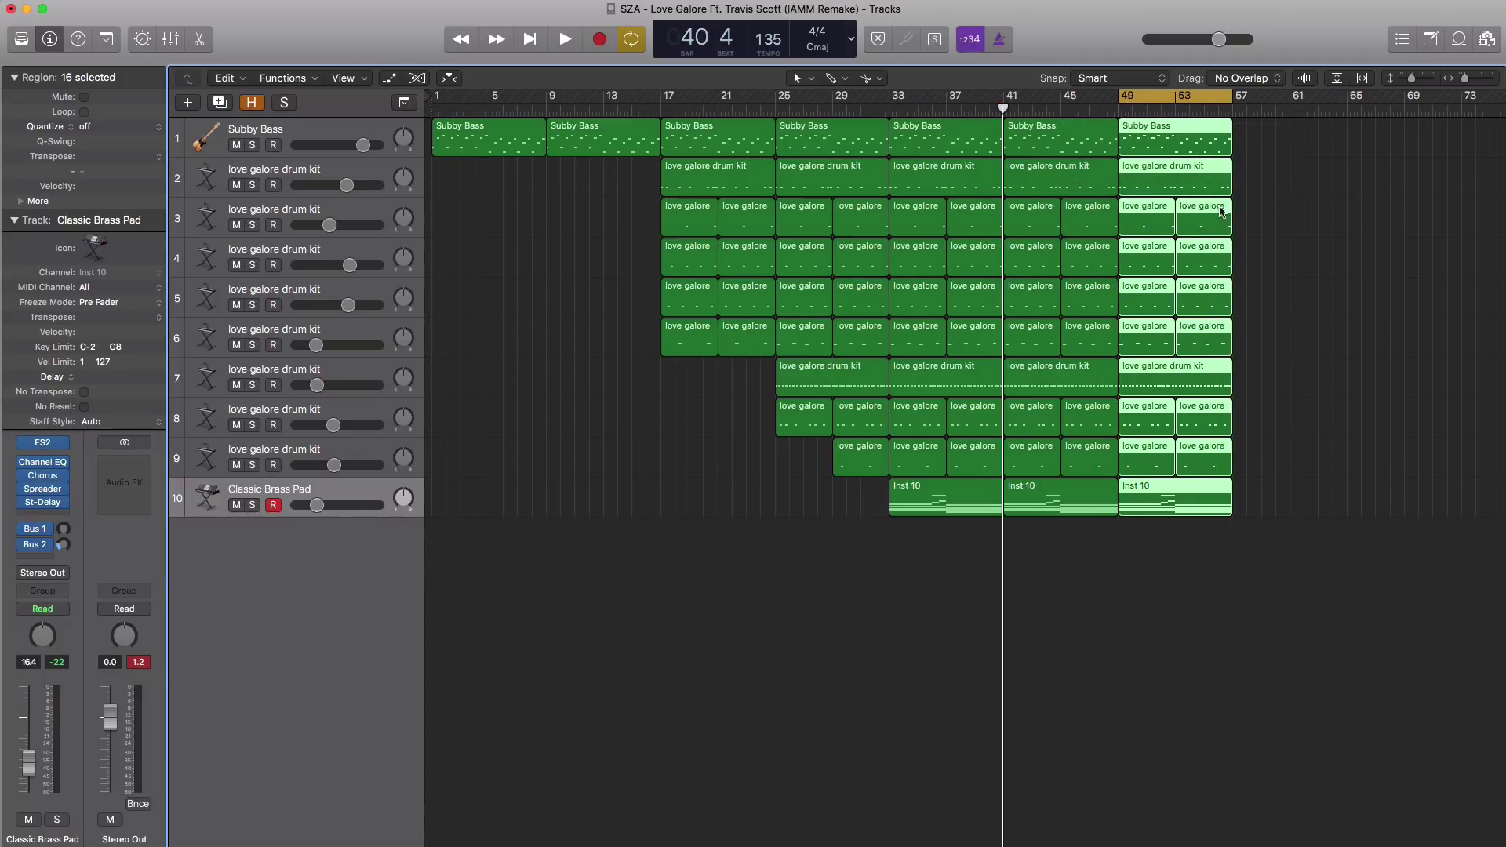
Clear the bar 49 to 57 regions of tracks 3 to 10, and put the loops of tracks 4 to 6 back there
{"action": "left_click_drag", "start_coordinate": [1269, 235], "coordinate": [1143, 514]}
{"action": "key", "text": "Delete"}
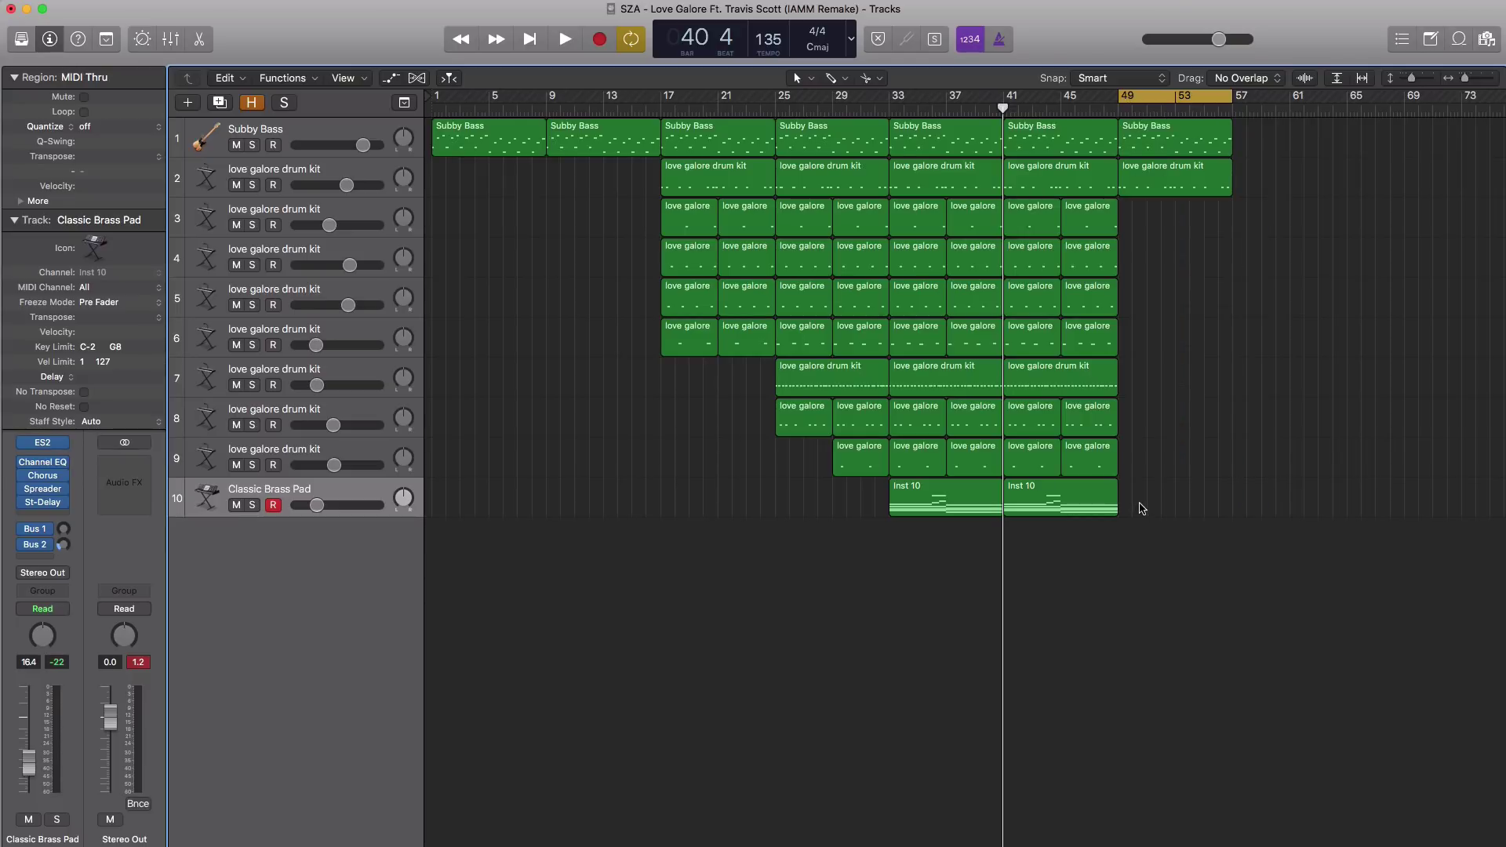
{"action": "left_click_drag", "start_coordinate": [1151, 329], "coordinate": [1213, 255]}
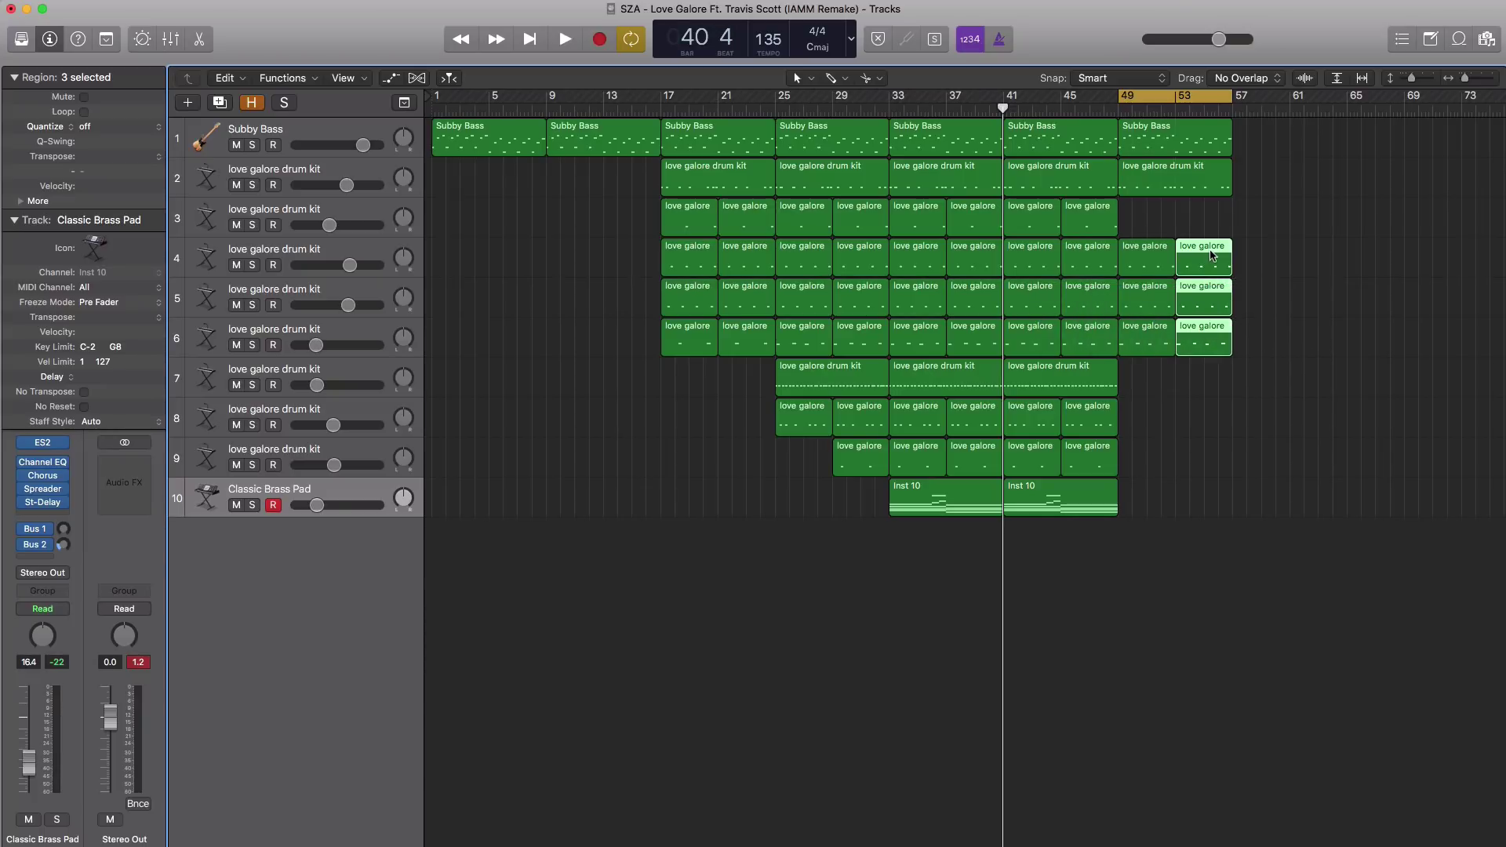
Trim the start of track 2's drum region at bar 49 forward to bar 51
{"action": "left_click", "coordinate": [1142, 181]}
{"action": "left_click", "coordinate": [1059, 179], "text": "shift"}
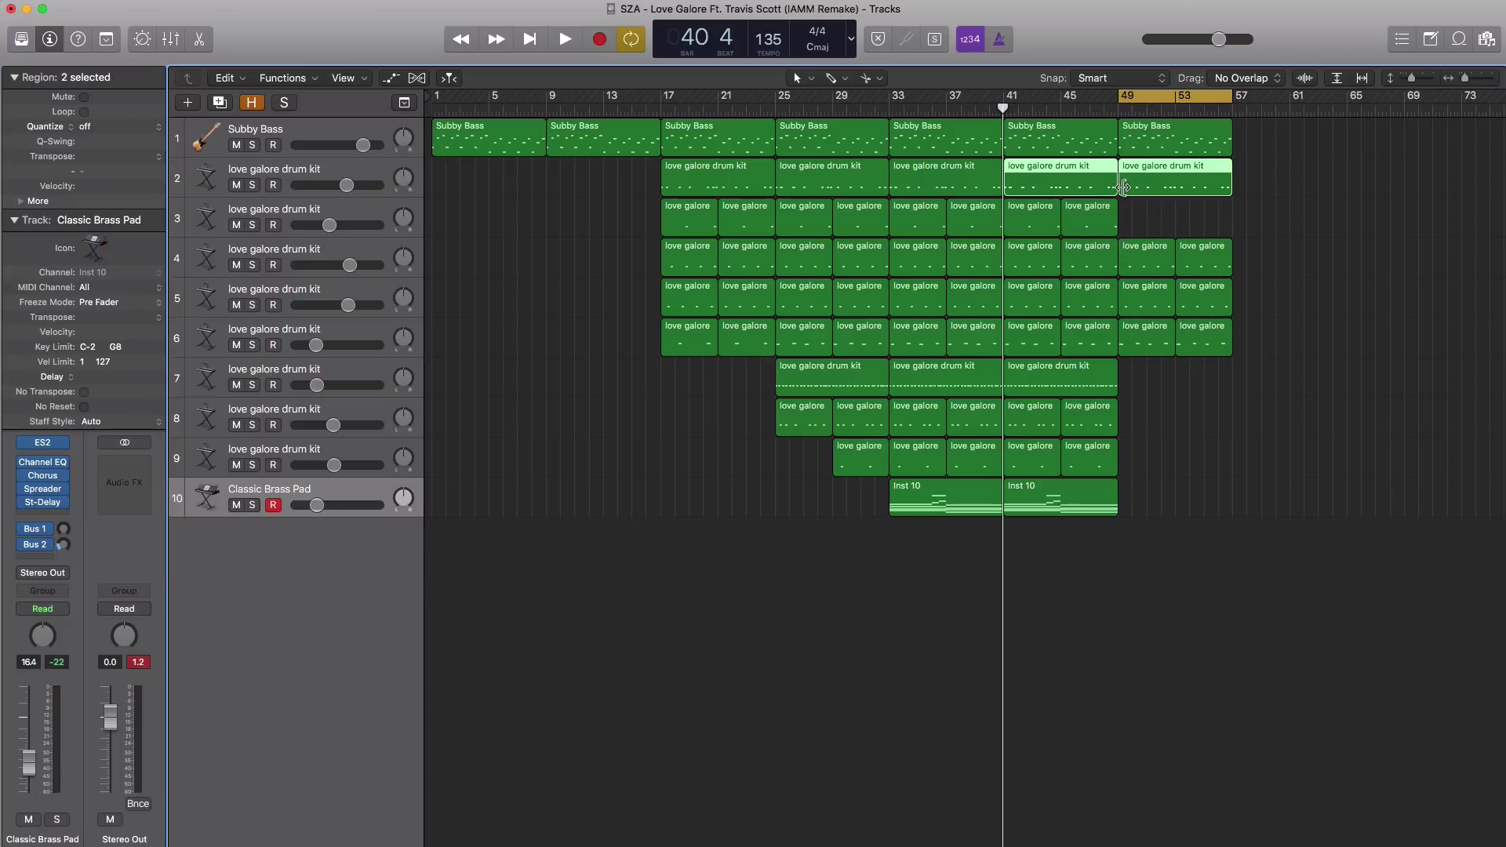
{"action": "left_click", "coordinate": [1124, 186]}
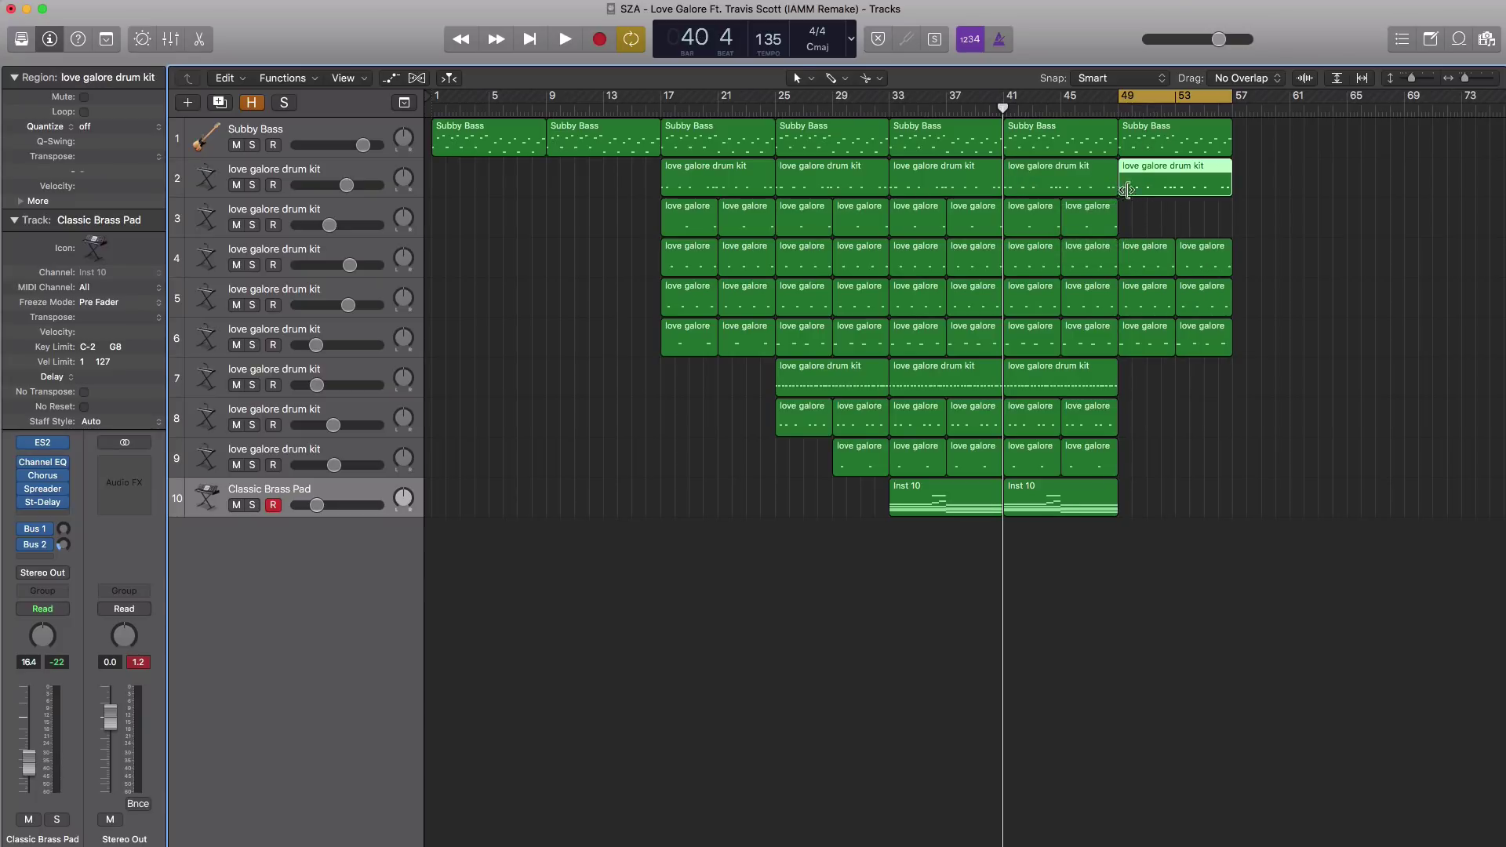
{"action": "left_click_drag", "start_coordinate": [1127, 190], "coordinate": [1150, 189]}
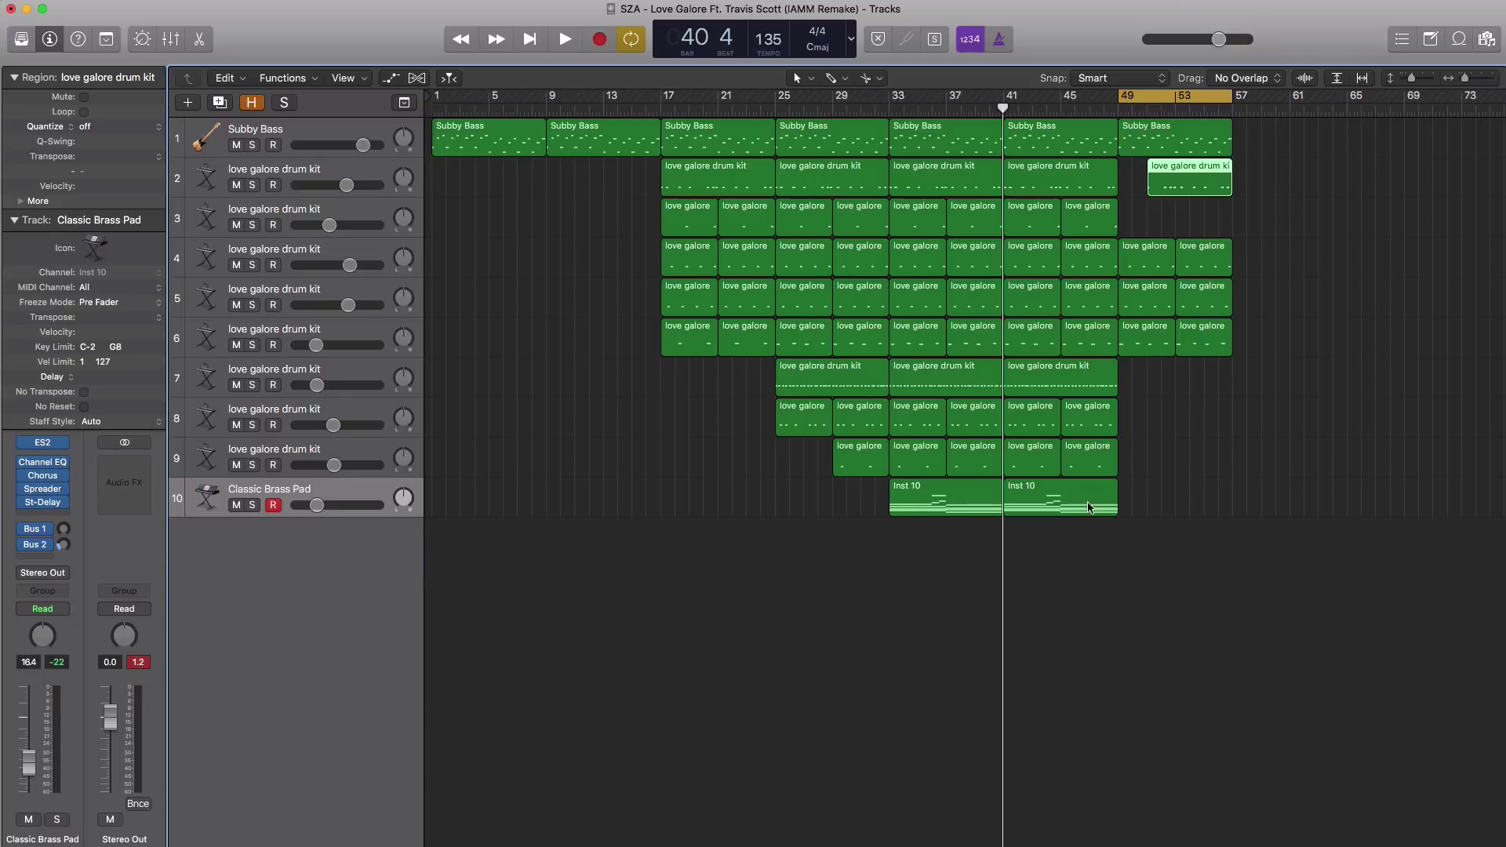
Copy the bar 41 to 49 regions of all ten tracks to bar 57, and move the copied brass pad region to bar 65
{"action": "left_click_drag", "start_coordinate": [1096, 546], "coordinate": [1263, 140]}
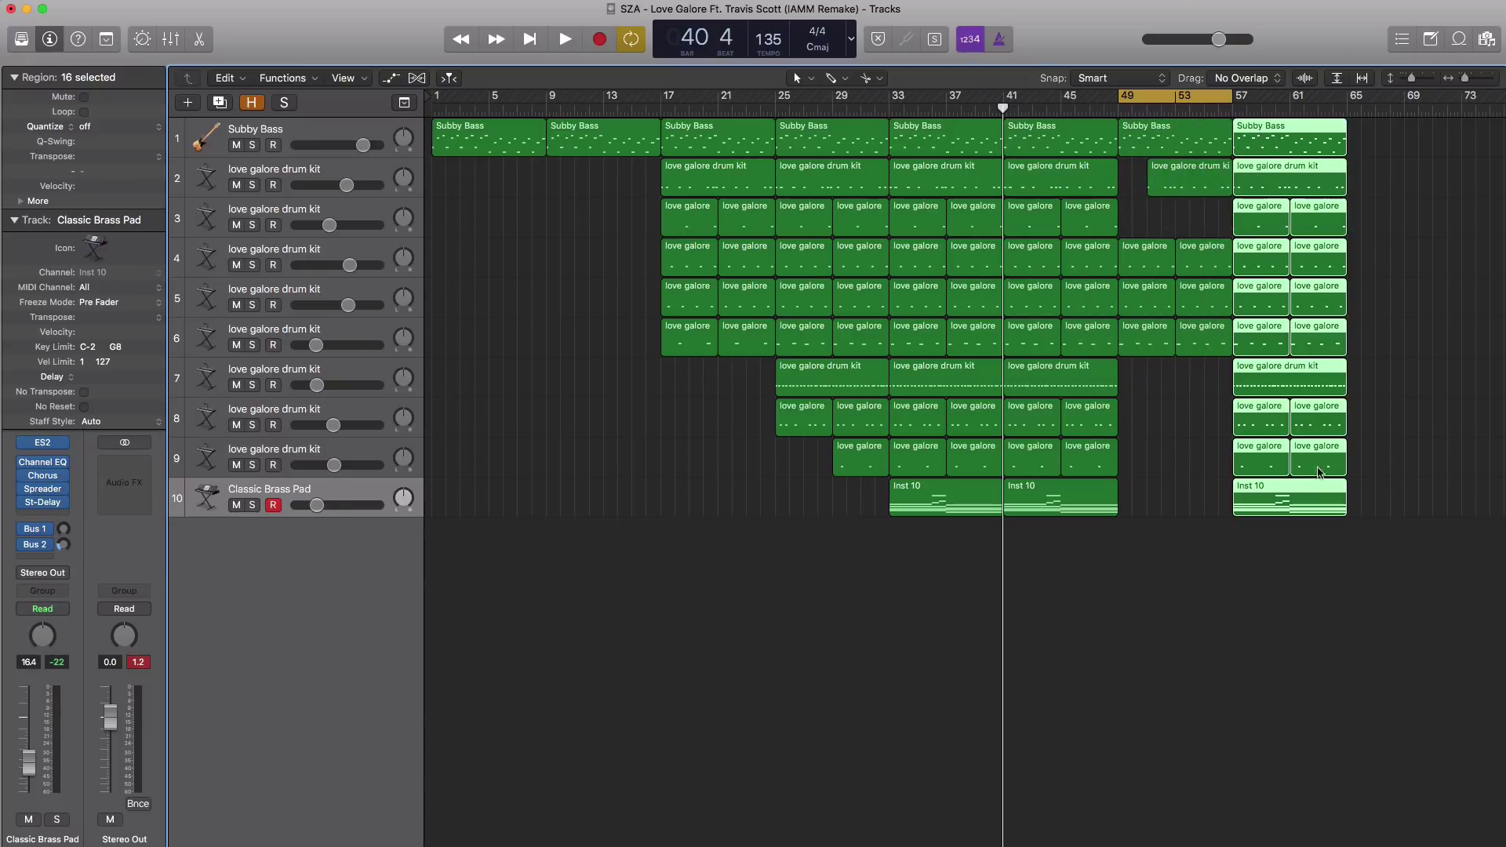
{"action": "left_click", "coordinate": [1285, 484]}
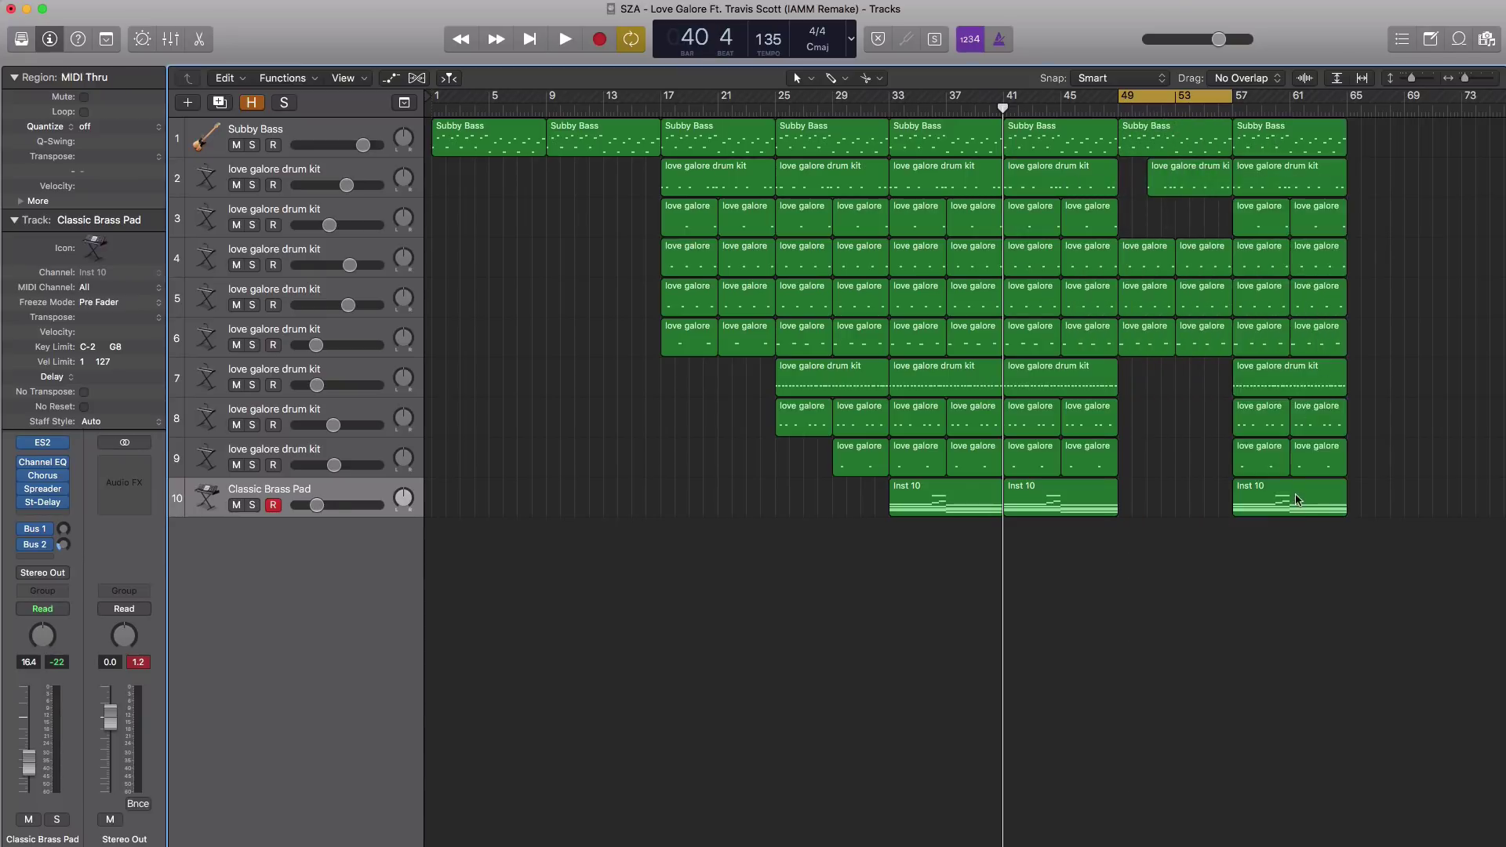
{"action": "left_click_drag", "start_coordinate": [1296, 493], "coordinate": [1336, 499]}
{"action": "scroll", "coordinate": [1256, 494], "scroll_direction": "down", "scroll_amount": 3}
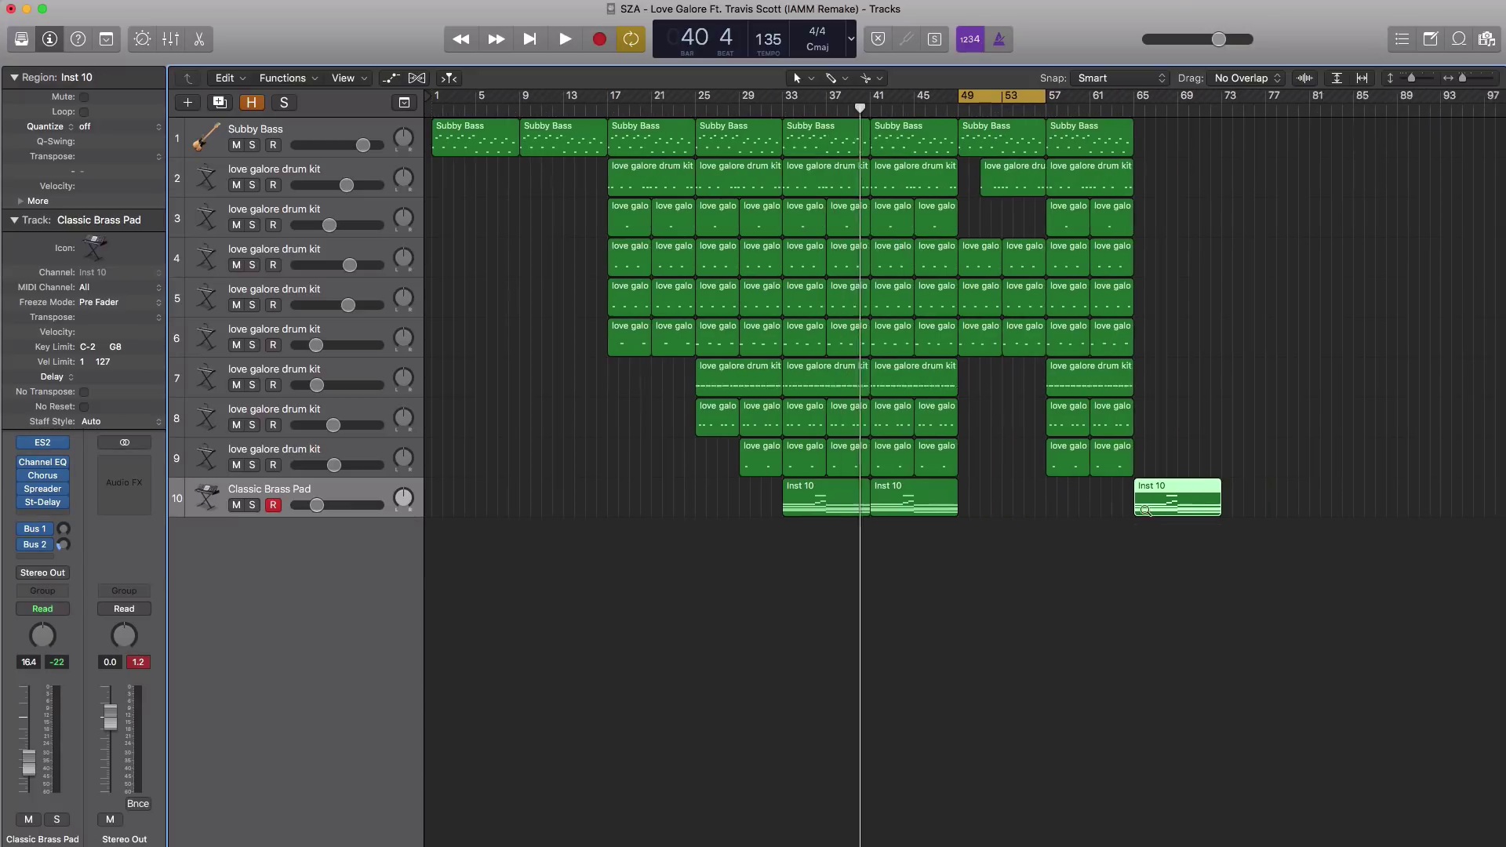
{"action": "scroll", "coordinate": [1074, 434], "scroll_direction": "right", "scroll_amount": 2}
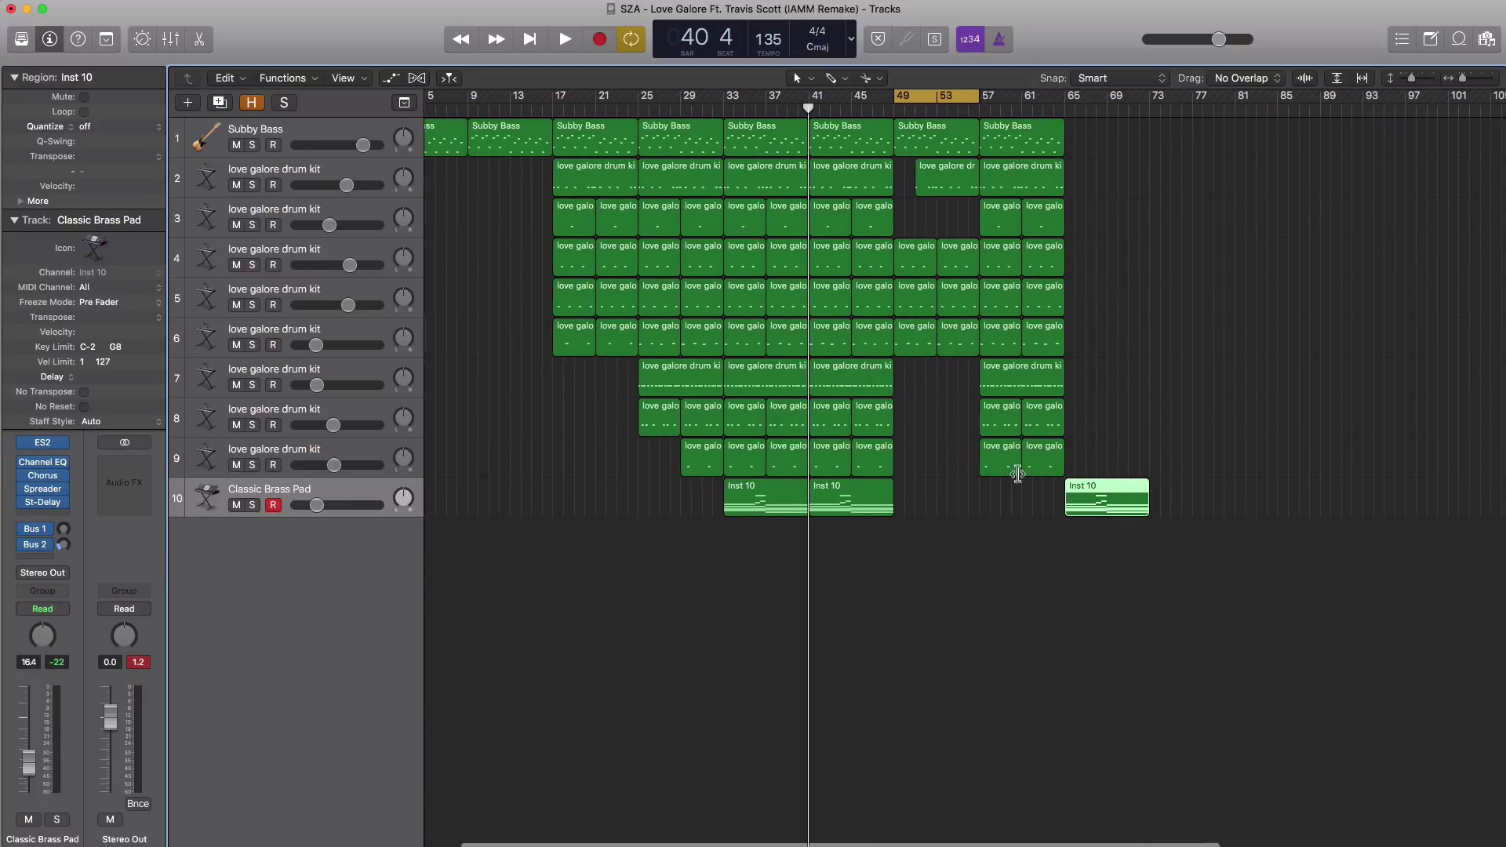
Copy the bar 57 to 65 regions of tracks 1 to 9 to bar 73, and audition them with the cycle range at bars 73 to 81
{"action": "left_click_drag", "start_coordinate": [1050, 488], "coordinate": [1170, 145]}
{"action": "left_click", "coordinate": [1008, 145], "text": "shift"}
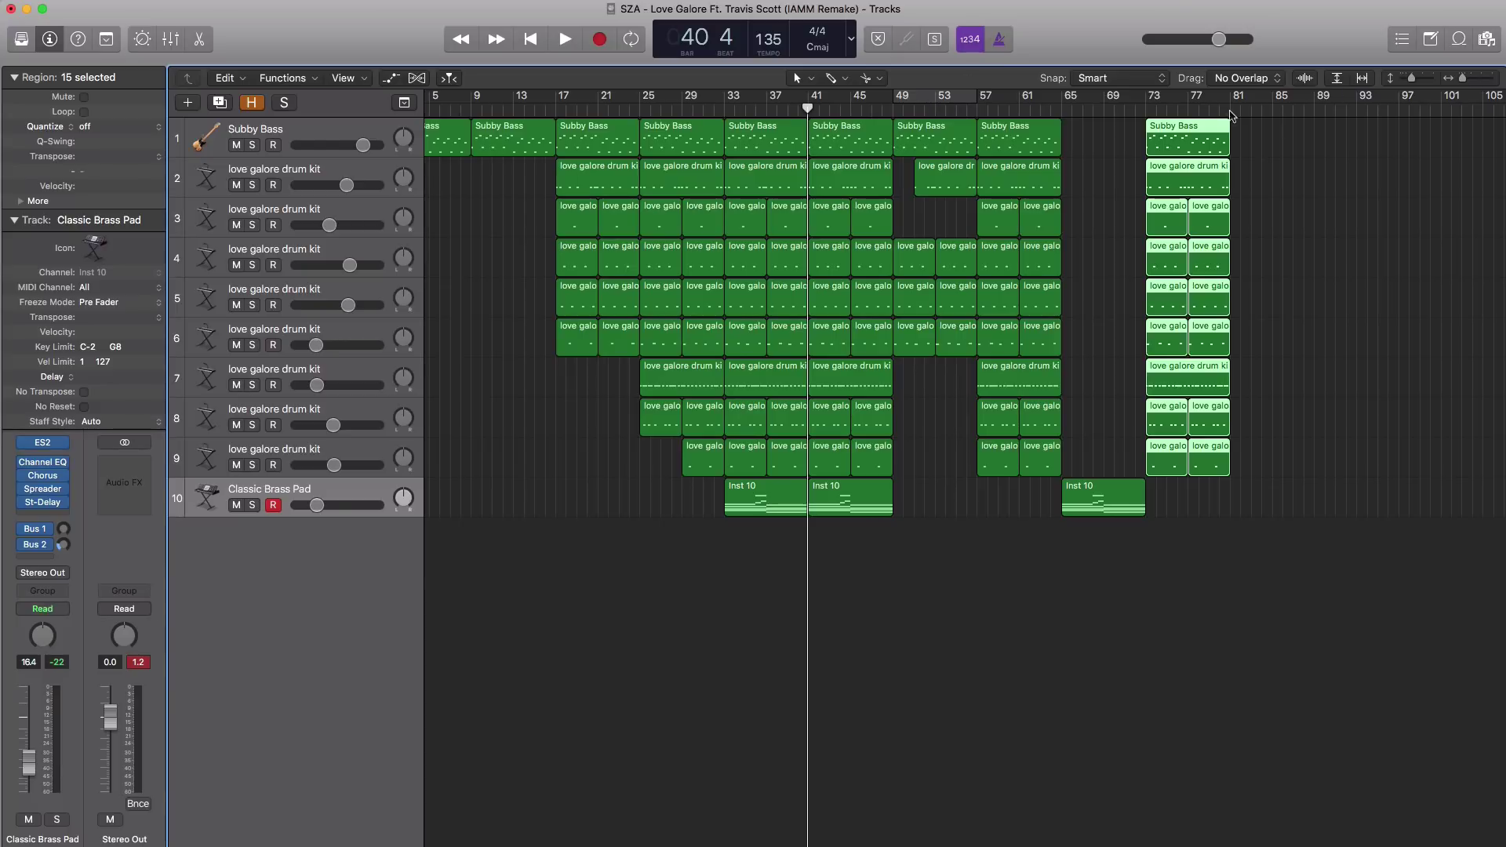
{"action": "left_click_drag", "start_coordinate": [1151, 106], "coordinate": [1228, 106]}
{"action": "key", "text": "space"}
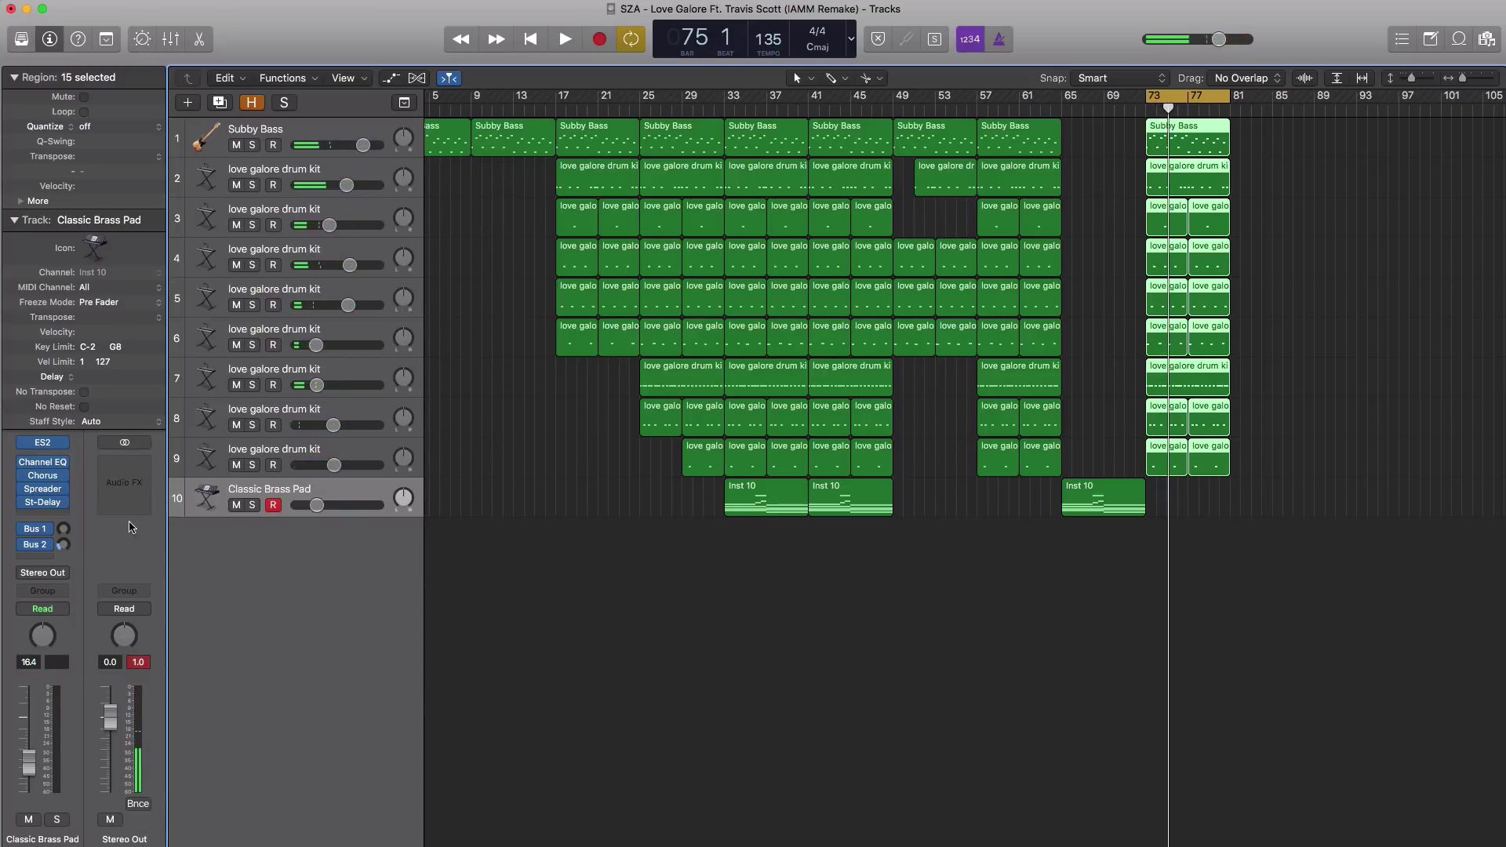
Insert the Cableguys HalfTime effect on the Stereo Out channel
{"action": "left_click", "coordinate": [128, 465]}
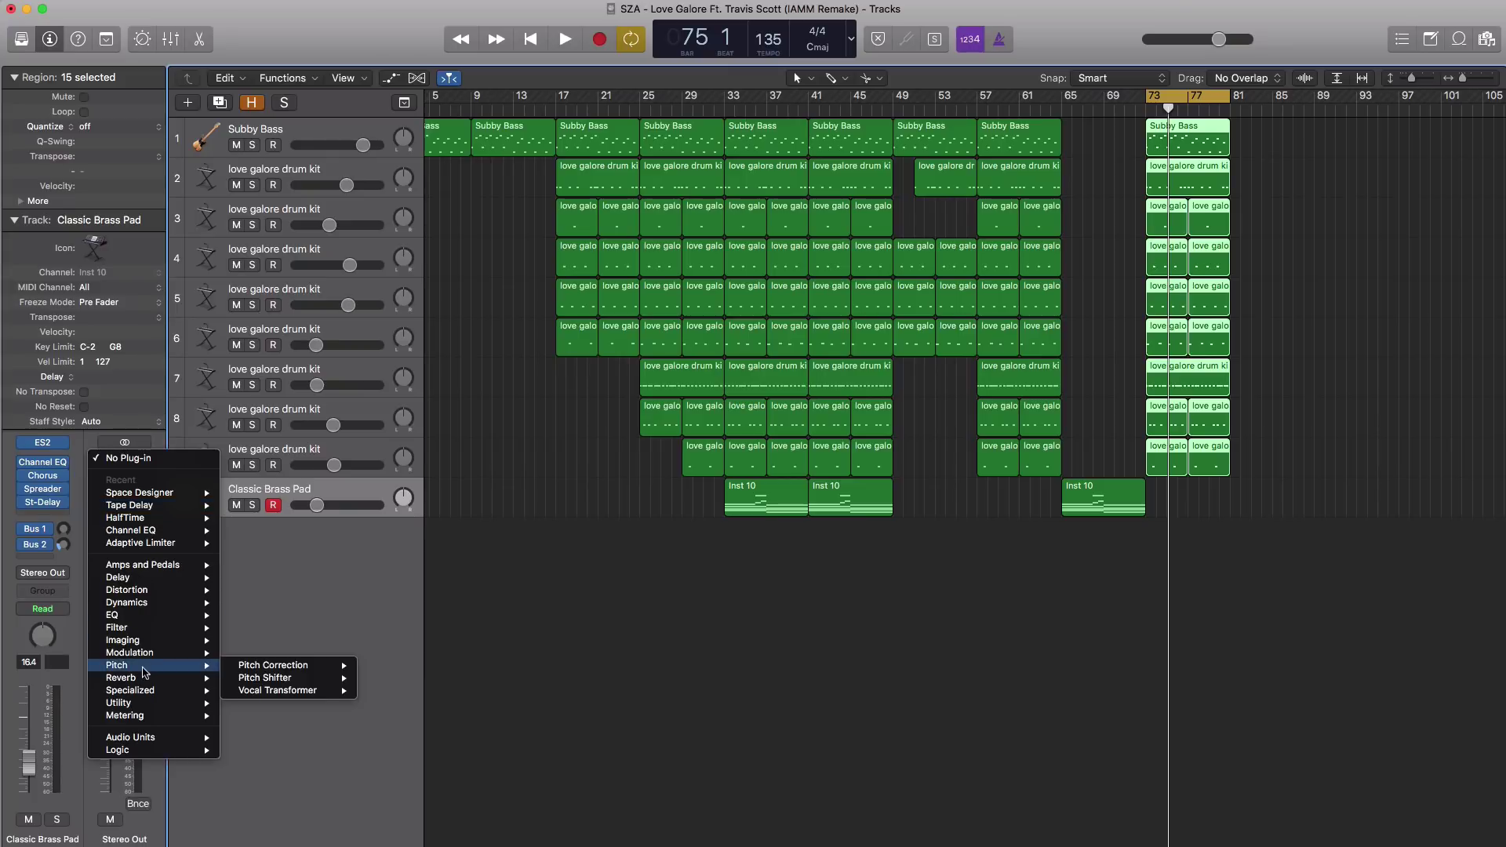
{"action": "mouse_move", "coordinate": [161, 737]}
{"action": "mouse_move", "coordinate": [322, 751]}
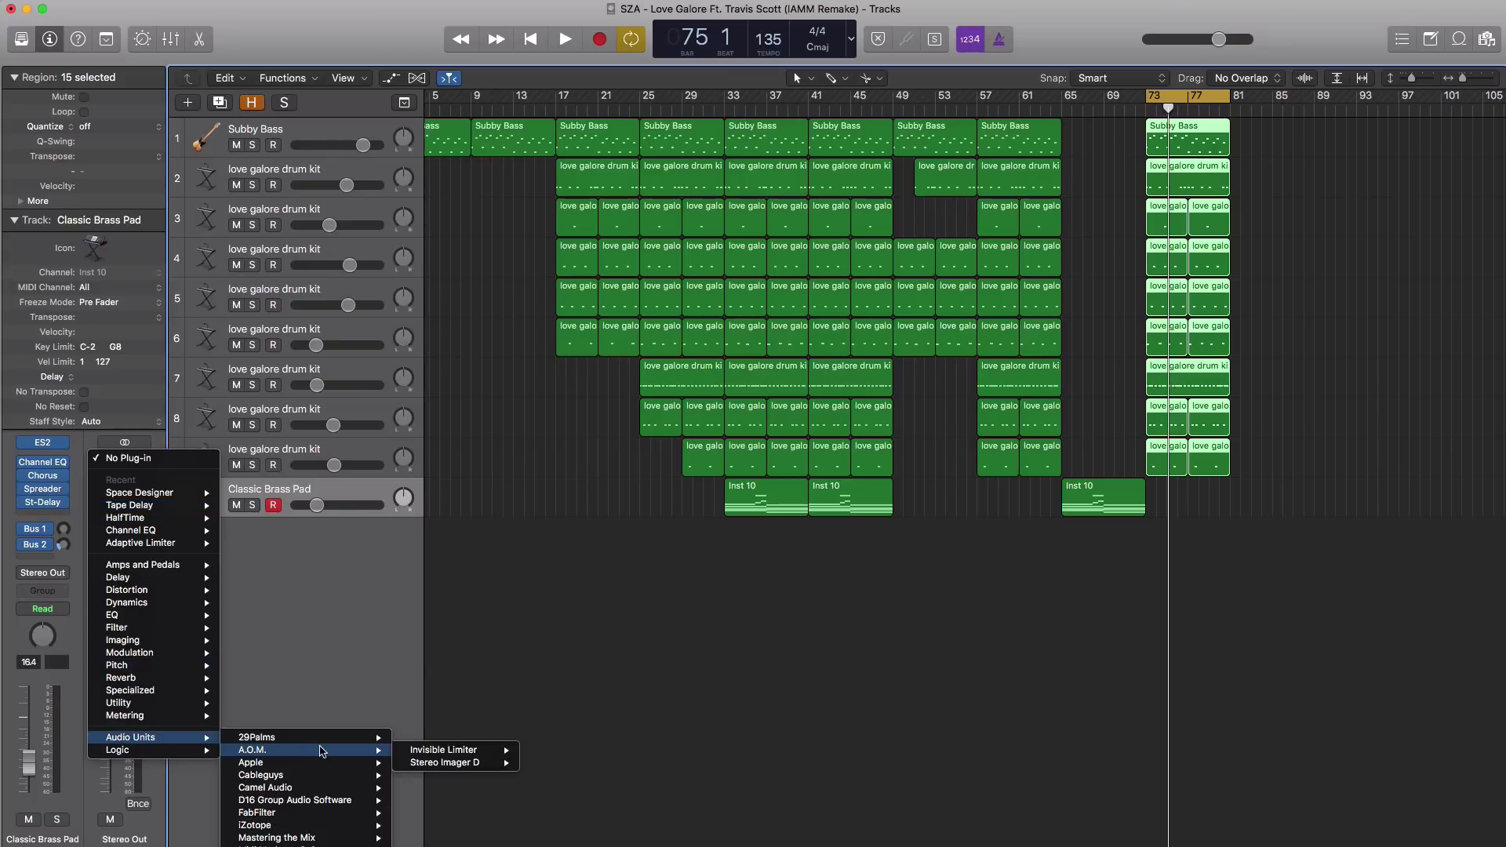
{"action": "mouse_move", "coordinate": [310, 777]}
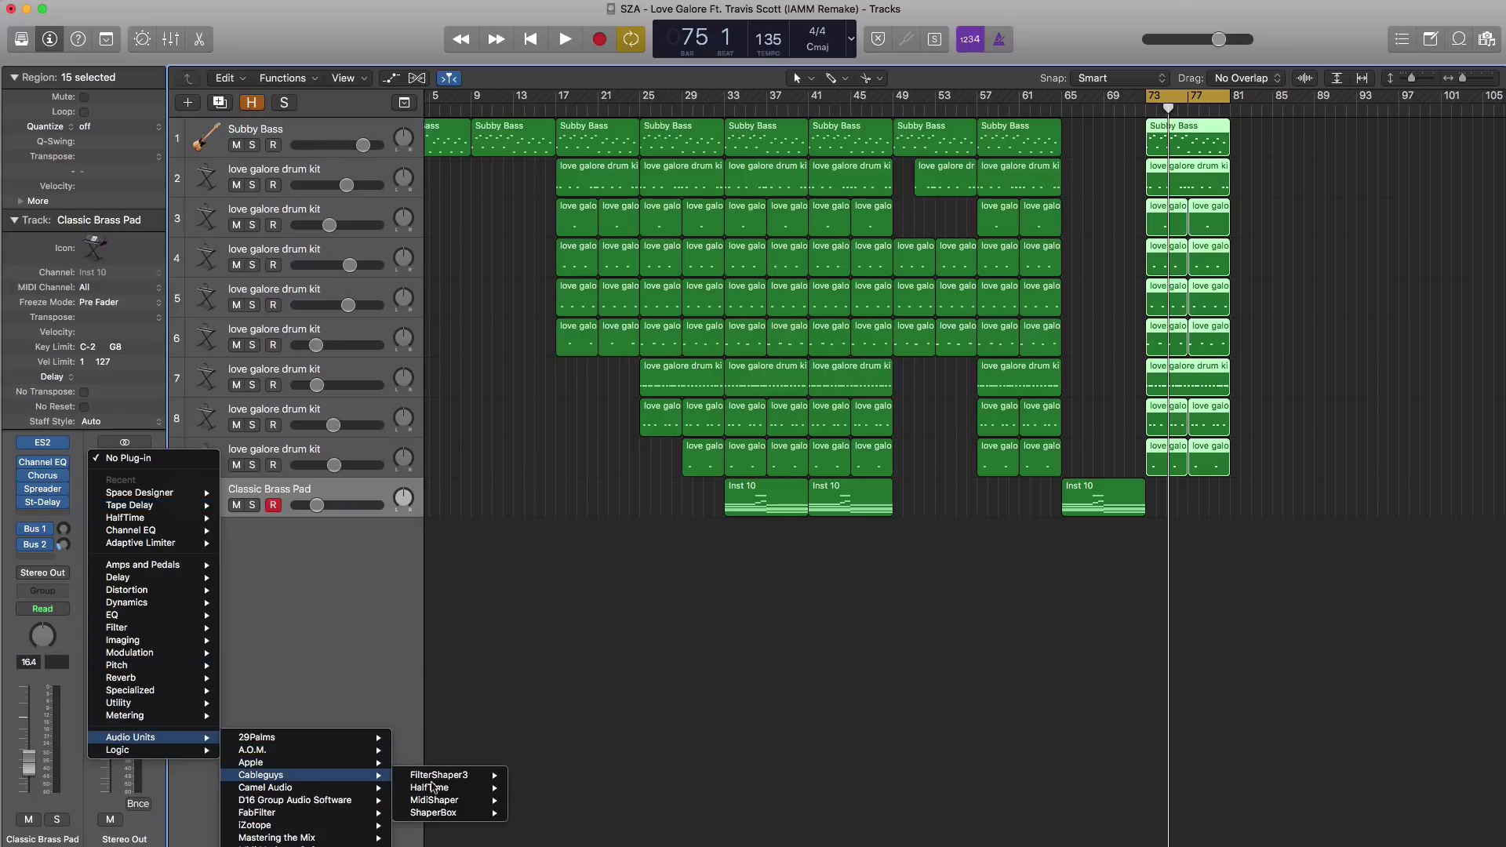
{"action": "mouse_move", "coordinate": [455, 788]}
{"action": "left_click", "coordinate": [550, 797]}
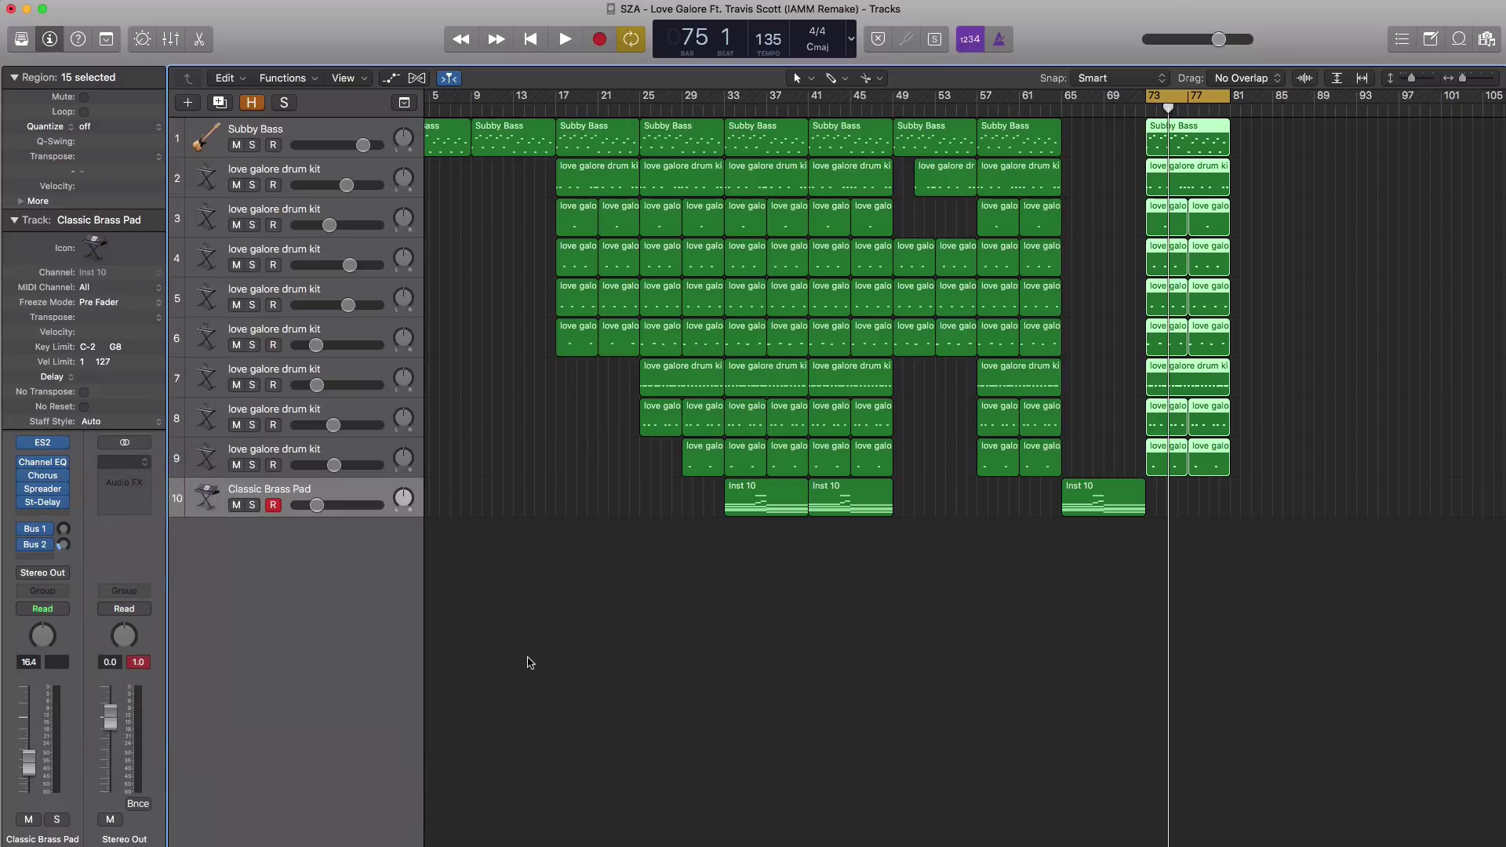
Set HalfTime's loop length to 2 Bars, audition it on the cycled section and close the plug-in window
{"action": "left_click_drag", "start_coordinate": [336, 72], "coordinate": [856, 227]}
{"action": "left_click", "coordinate": [839, 330]}
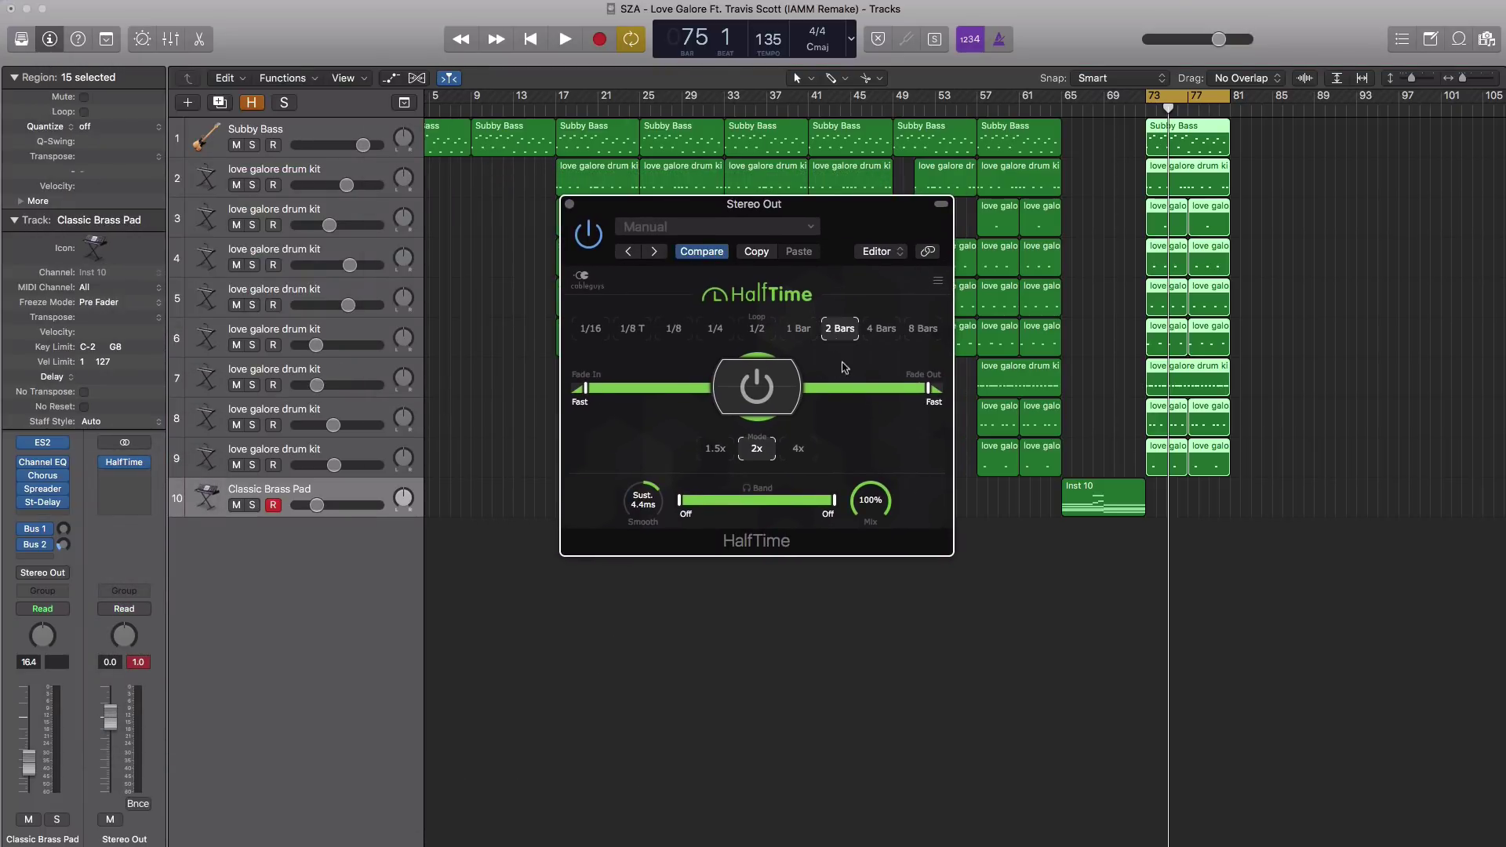
{"action": "key", "text": "space"}
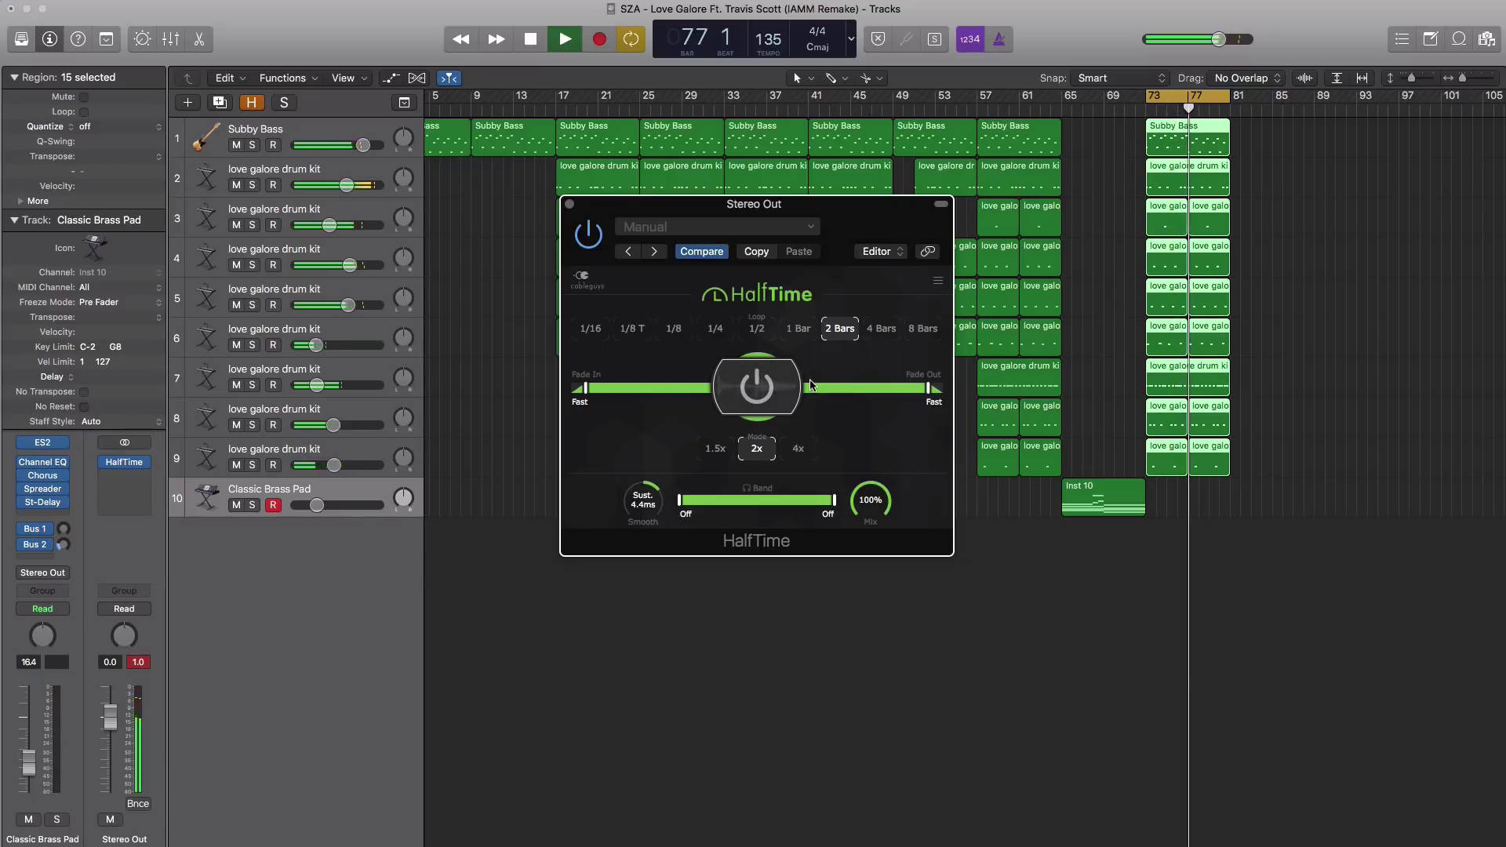
{"action": "key", "text": "space"}
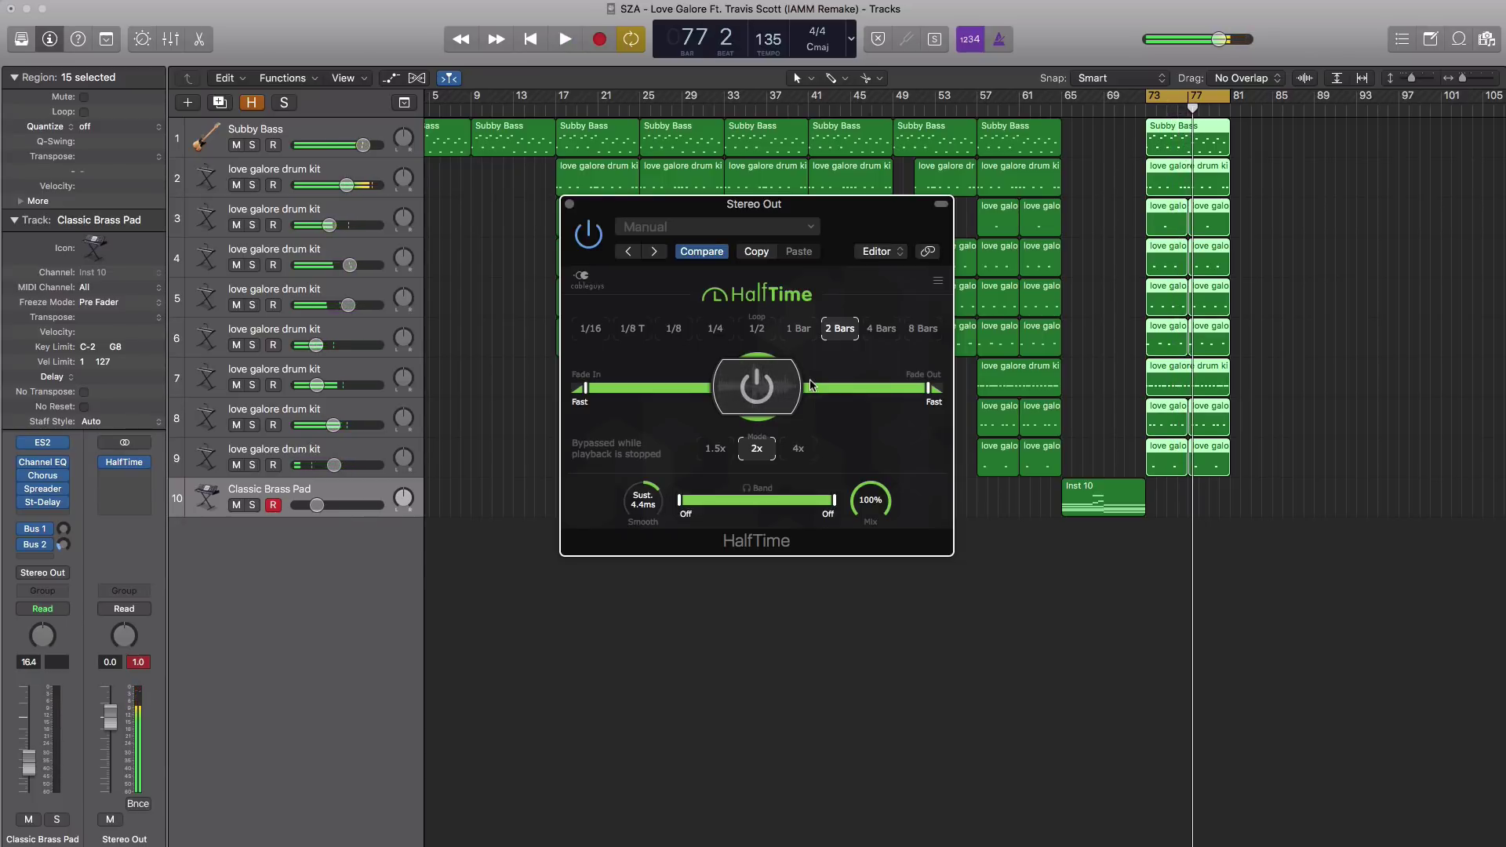
{"action": "left_click", "coordinate": [569, 206]}
Show the Stereo Out track in the arrangement and display HalfTime's Power On automation on it
{"action": "key", "text": "h"}
{"action": "left_click", "coordinate": [282, 533]}
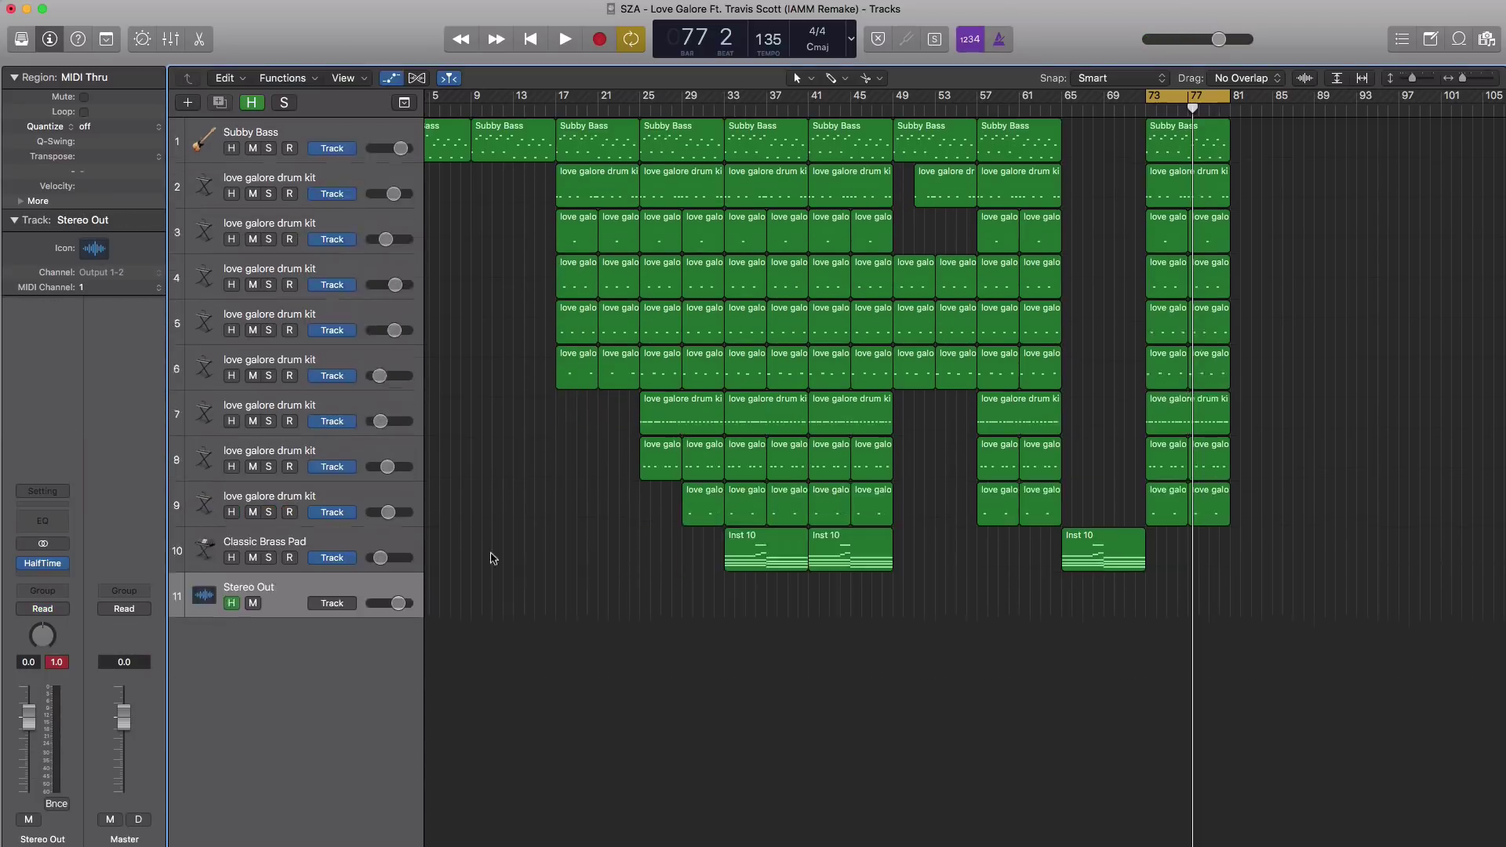
{"action": "key", "text": "a"}
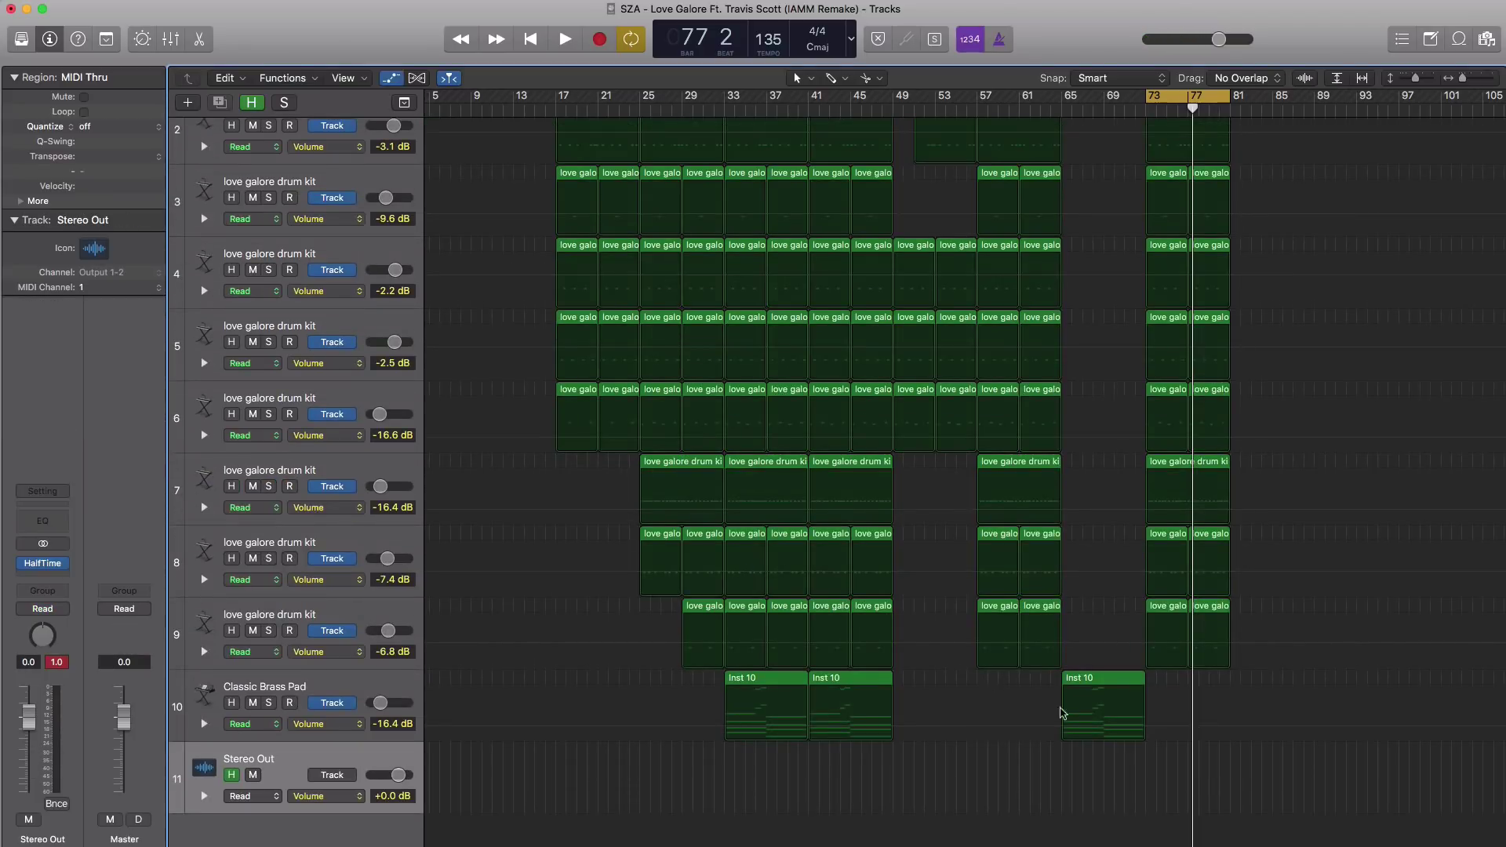
{"action": "left_click", "coordinate": [326, 796]}
{"action": "mouse_move", "coordinate": [363, 758]}
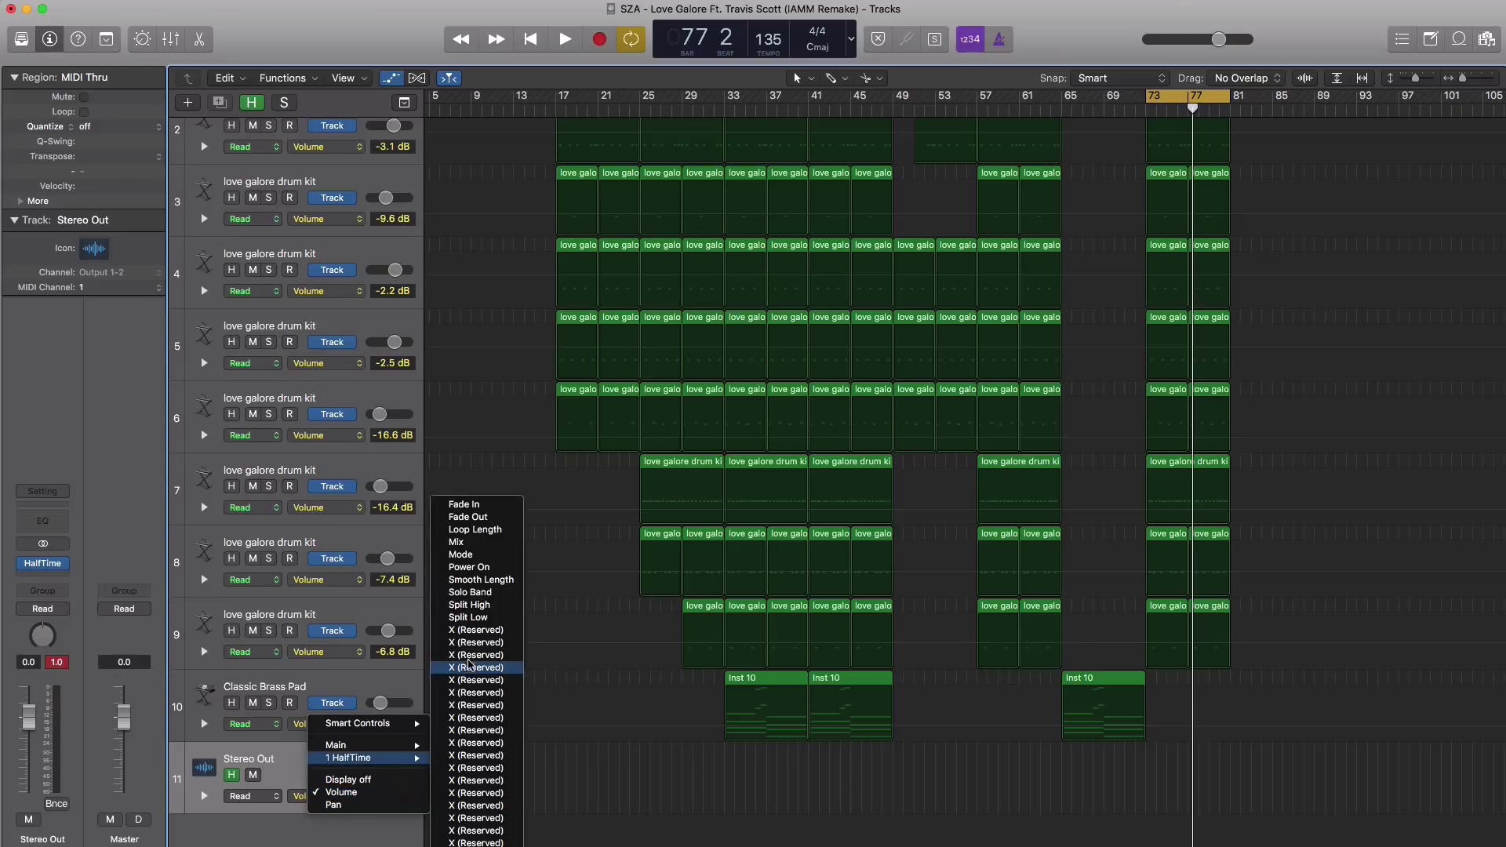
{"action": "left_click", "coordinate": [473, 568]}
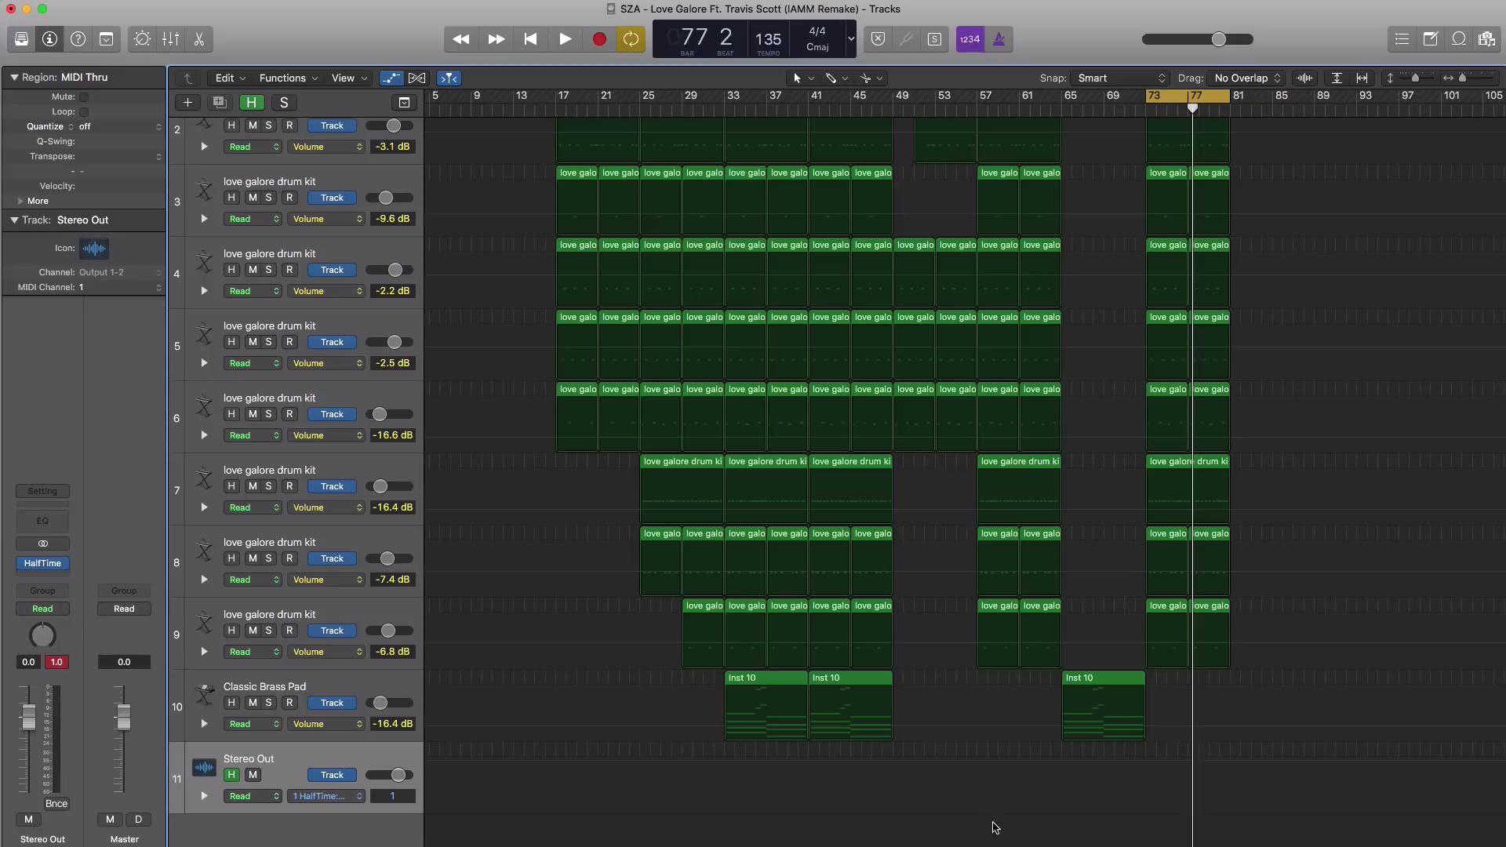
Automate HalfTime's Power On to stay at 0 from bar 1 and switch to 1 at bar 73
{"action": "left_click", "coordinate": [1148, 766]}
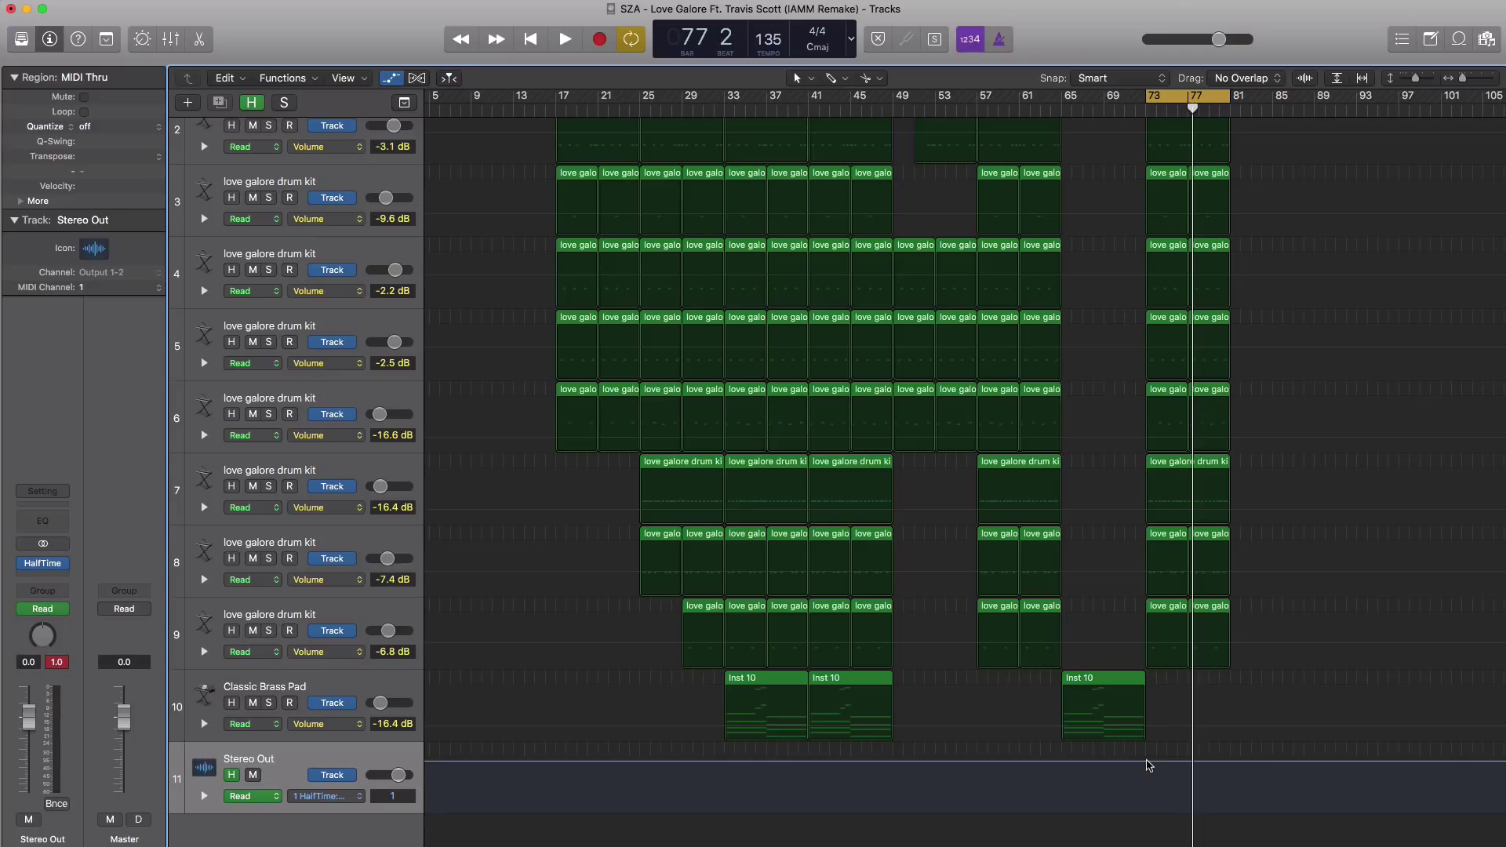
{"action": "left_click", "coordinate": [1148, 766]}
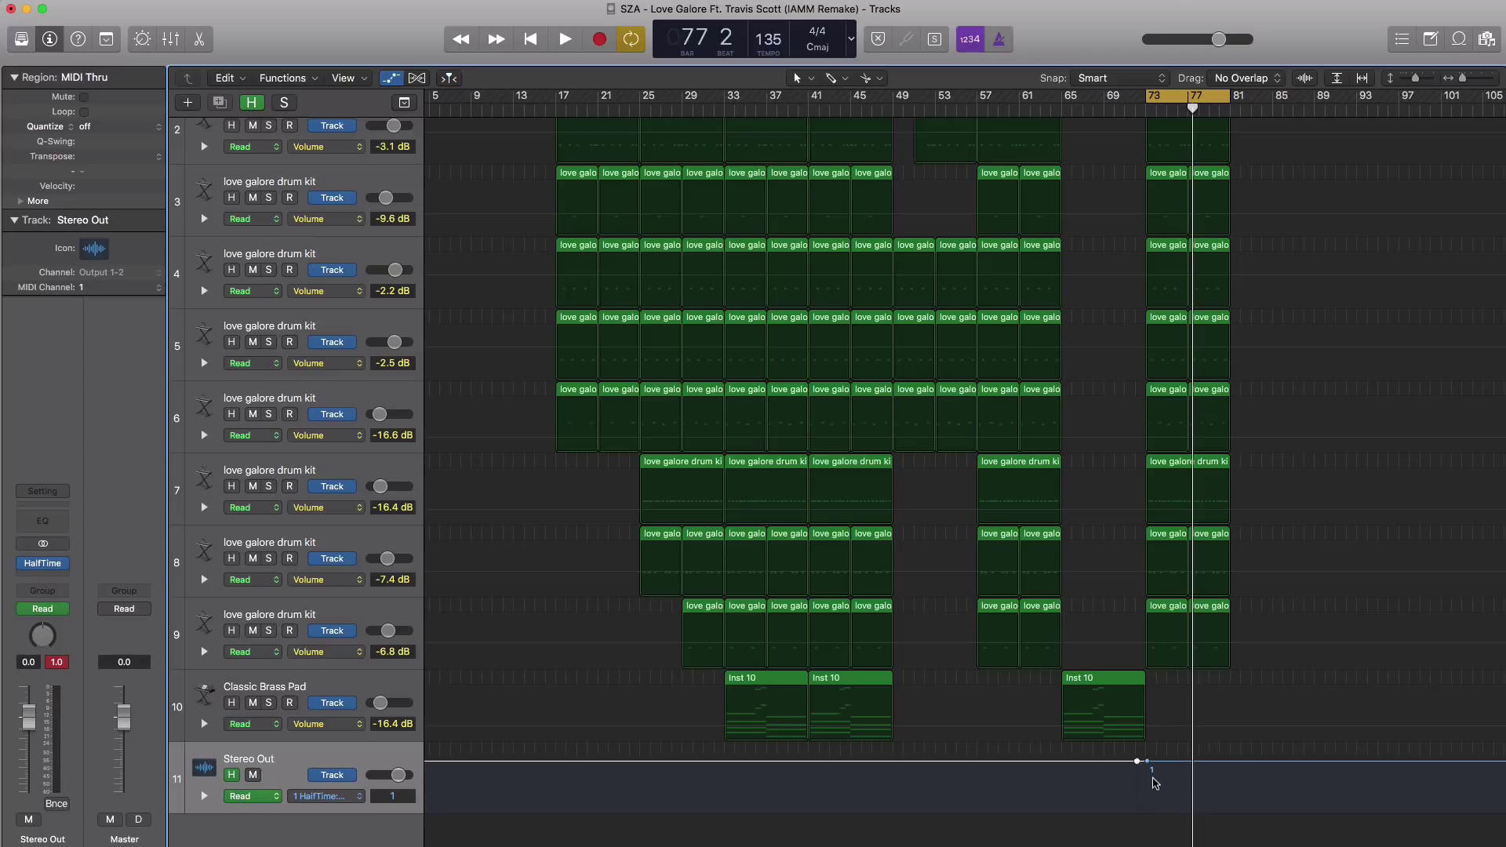
{"action": "scroll", "coordinate": [1154, 783], "scroll_direction": "up", "scroll_amount": 5}
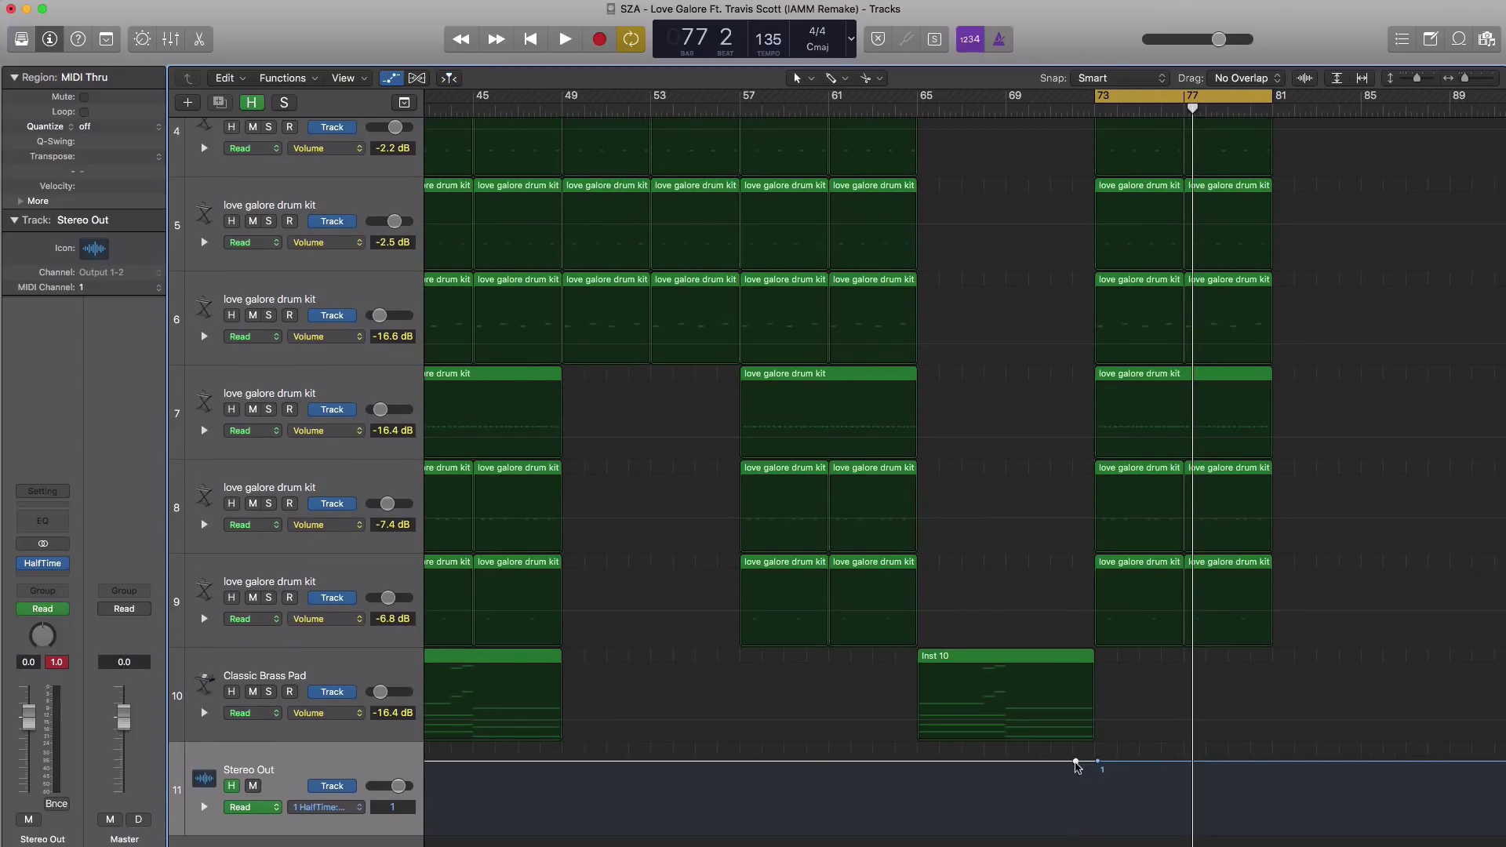
{"action": "mouse_move", "coordinate": [1077, 767]}
{"action": "left_mouse_down"}
{"action": "mouse_move", "coordinate": [1109, 826]}
{"action": "mouse_move", "coordinate": [1095, 831]}
{"action": "left_mouse_up"}
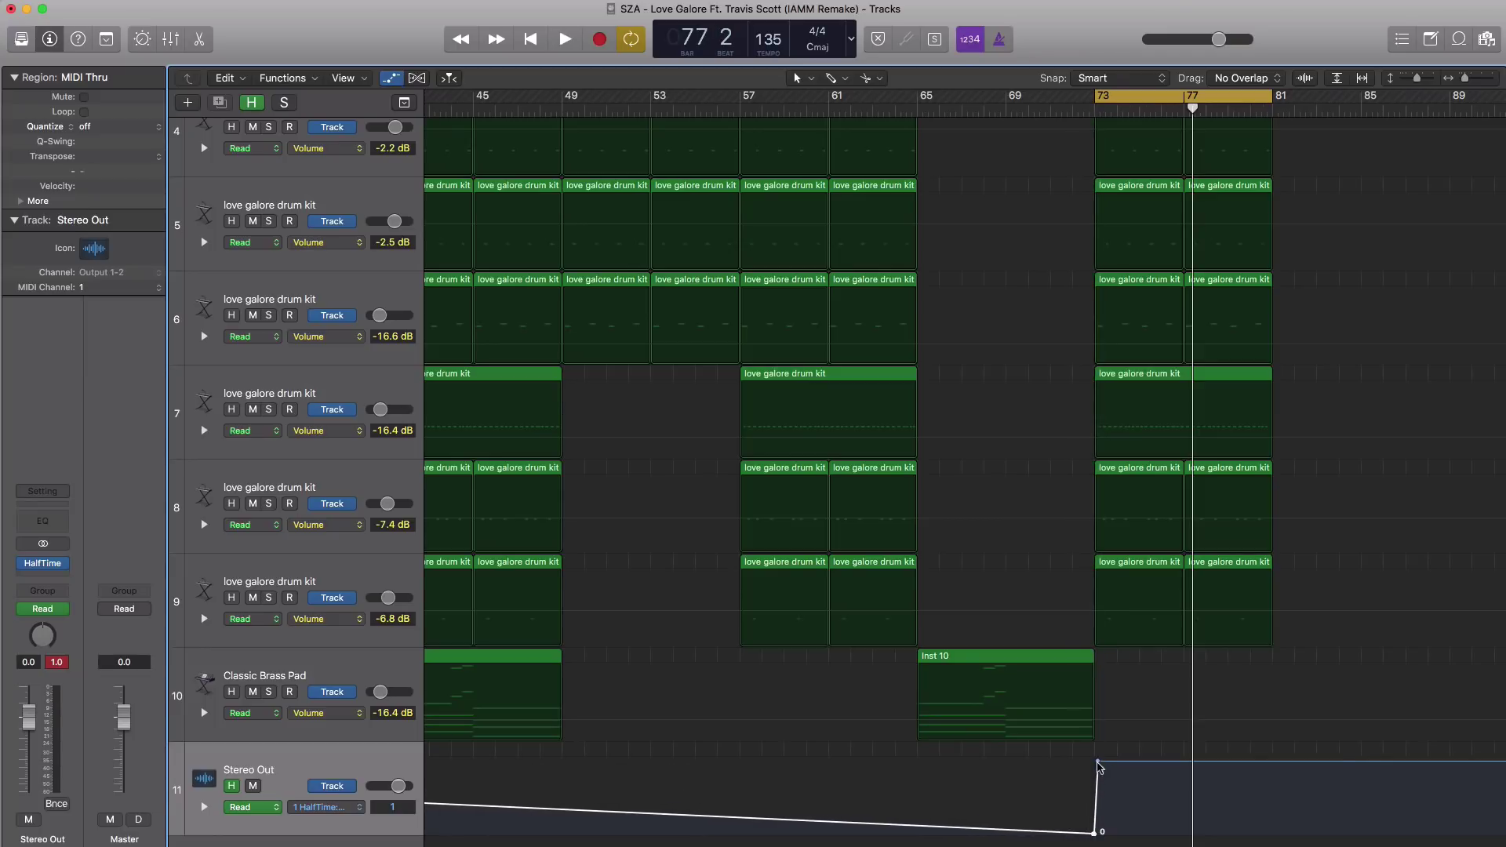
{"action": "left_click_drag", "start_coordinate": [1098, 767], "coordinate": [1093, 830]}
{"action": "scroll", "coordinate": [903, 812], "scroll_direction": "left", "scroll_amount": 10}
{"action": "scroll", "coordinate": [900, 810], "scroll_direction": "left", "scroll_amount": 3}
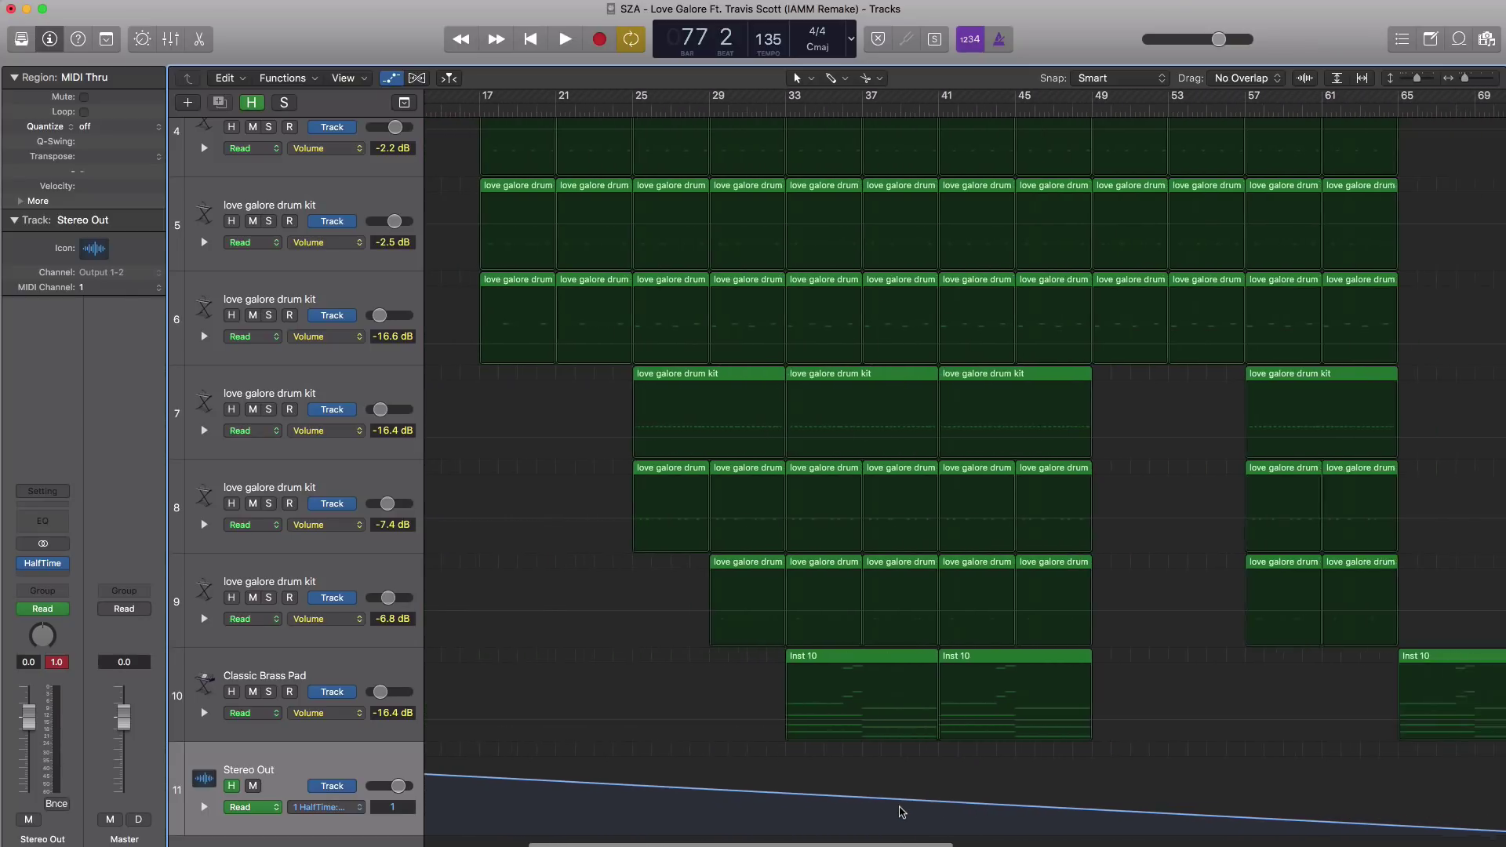
{"action": "key", "text": "super+Left"}
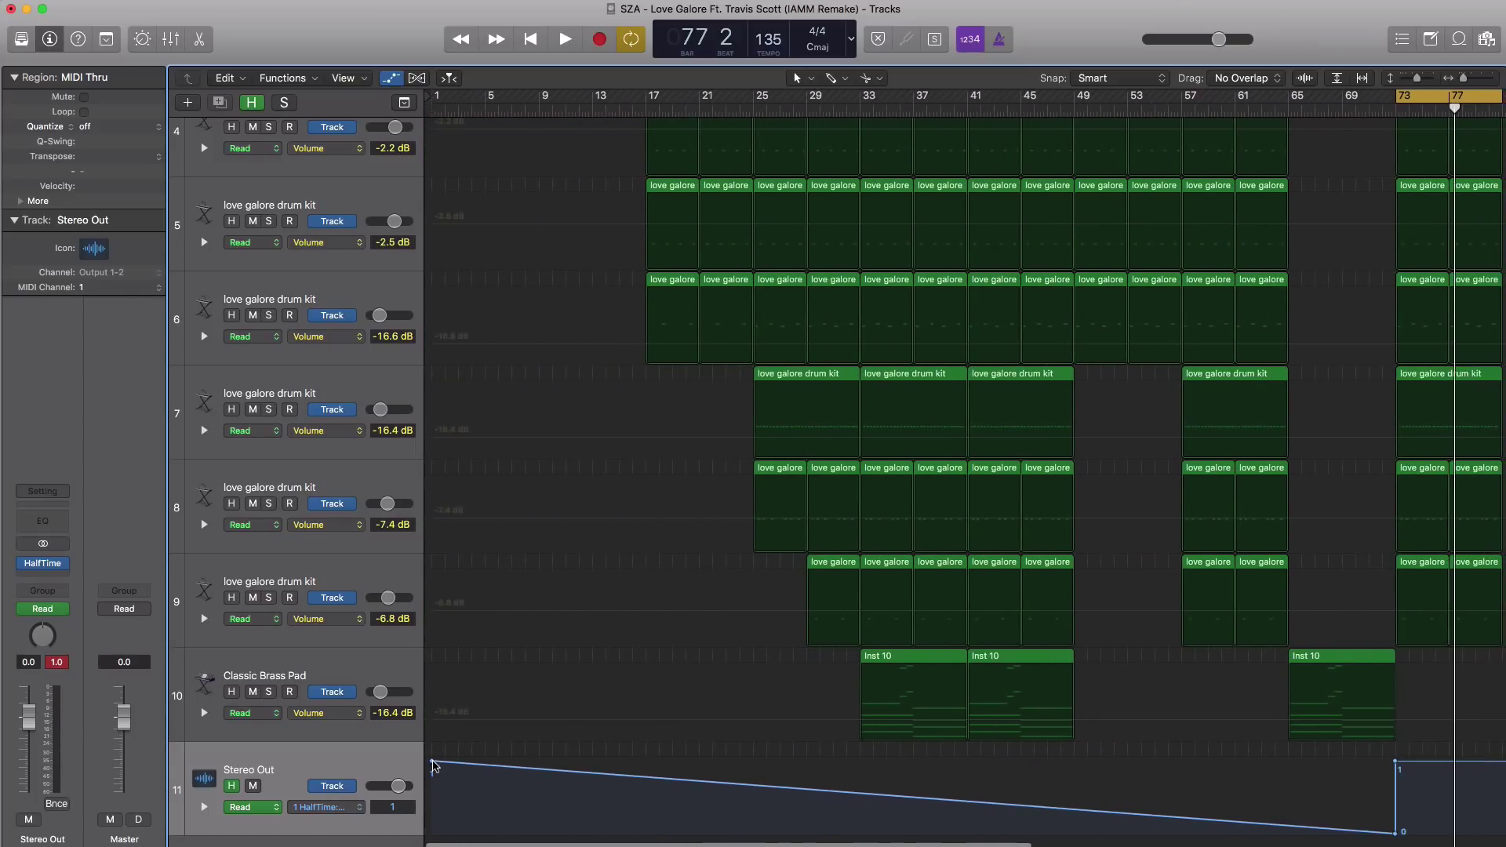
{"action": "left_click_drag", "start_coordinate": [434, 762], "coordinate": [454, 830]}
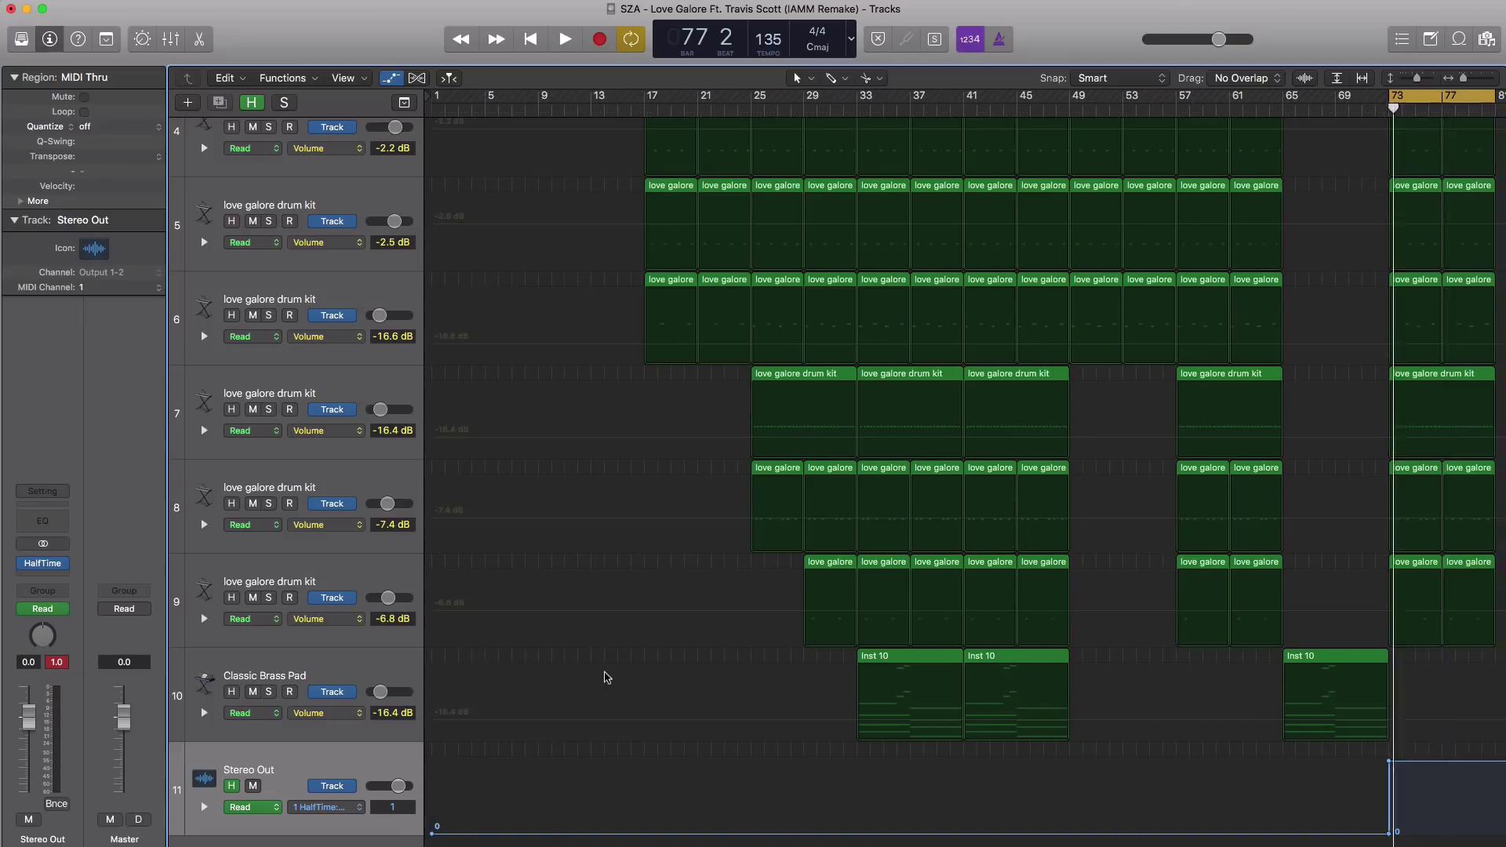
Audition the half-time section from bar 73, then hide the automation lanes and turn off cycling
{"action": "key", "text": "super+Left"}
{"action": "key", "text": "space"}
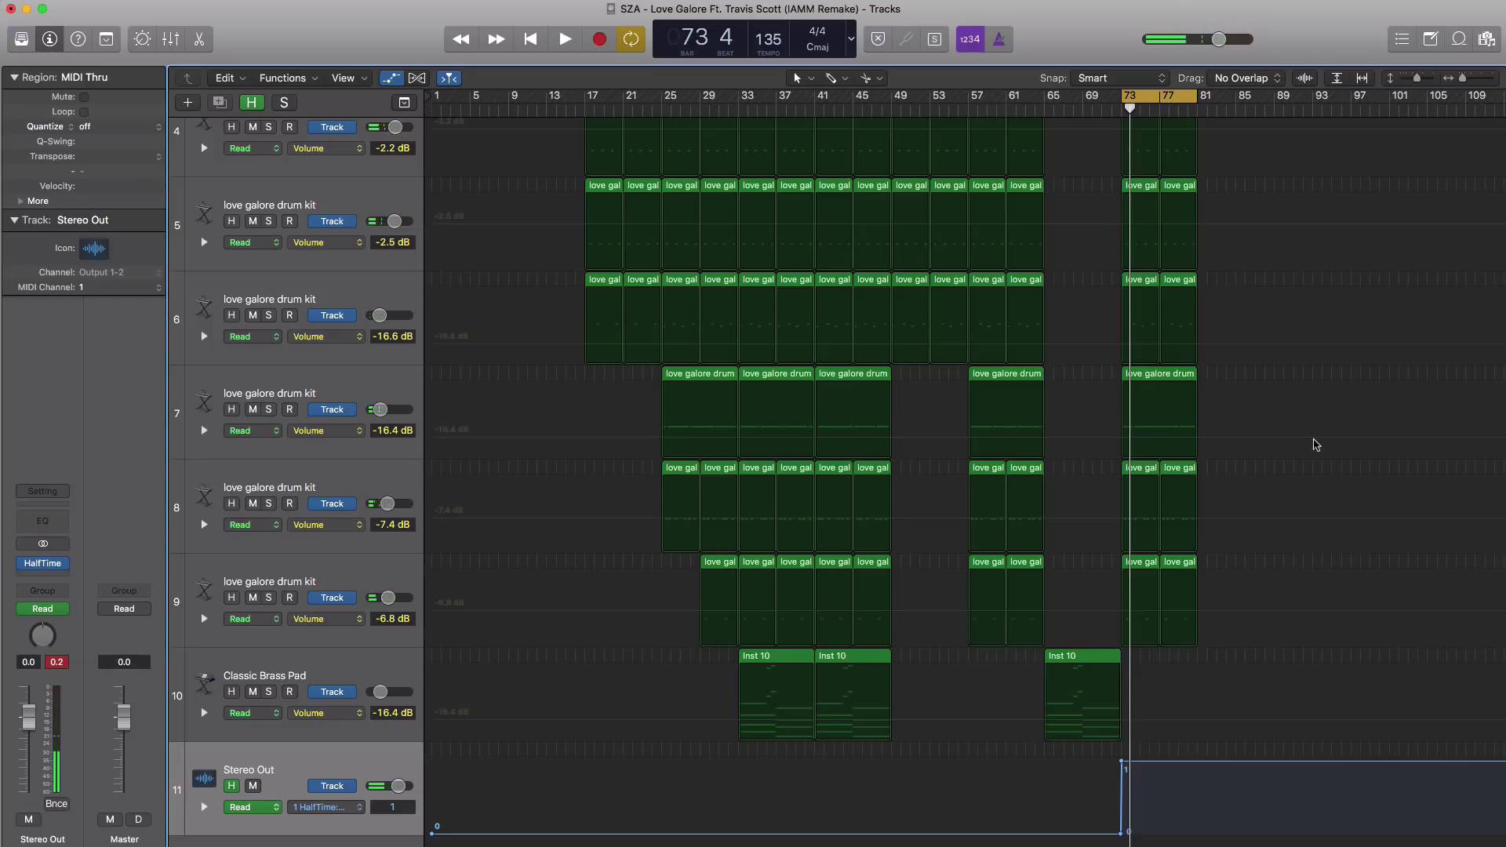
{"action": "key", "text": "a"}
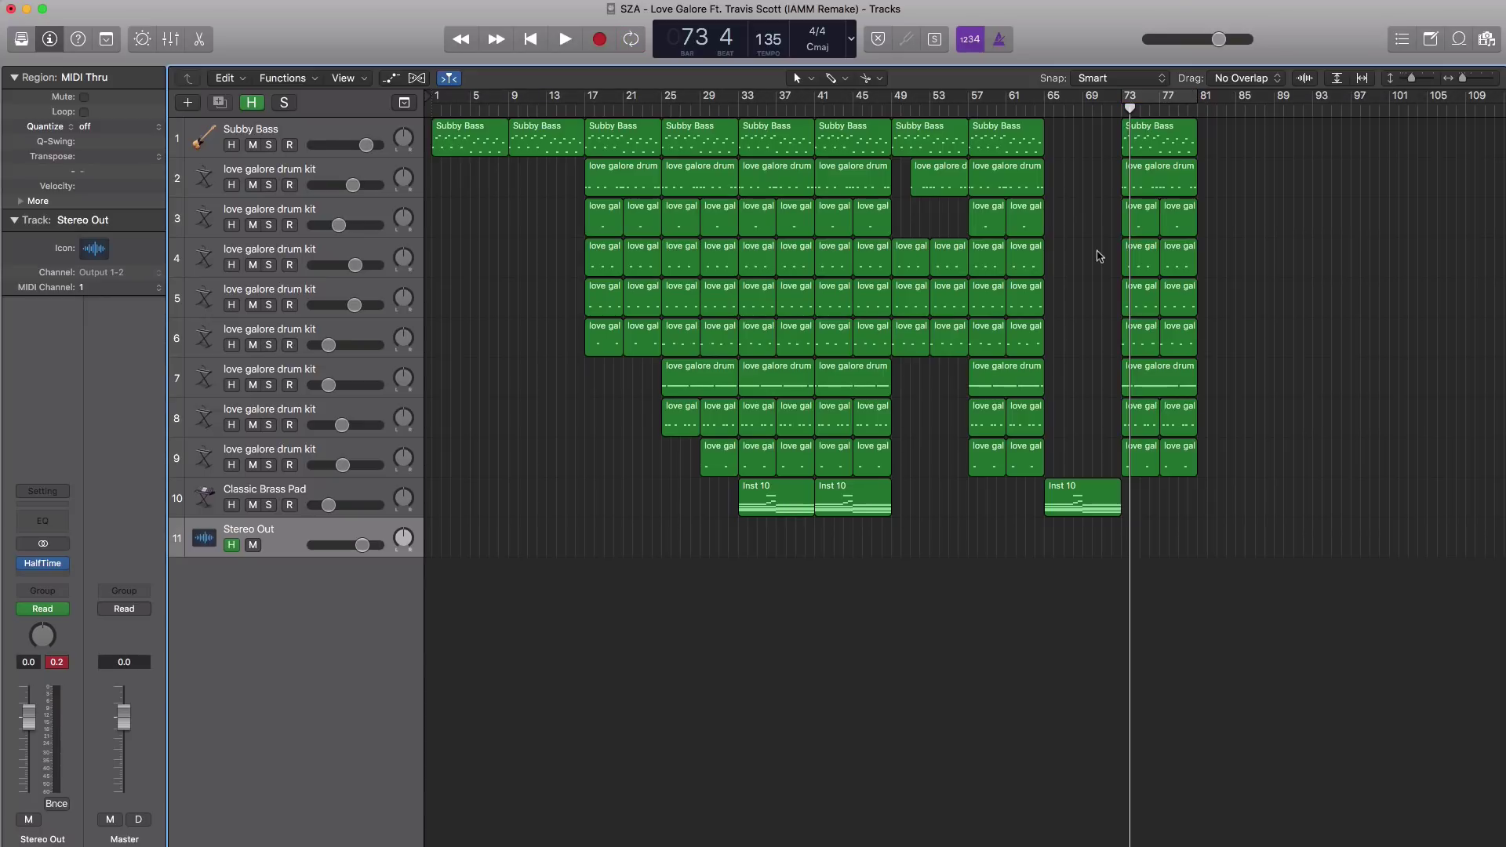
Play the full arrangement from bar 1 through the half-time ending and stop playback
{"action": "key", "text": "Return"}
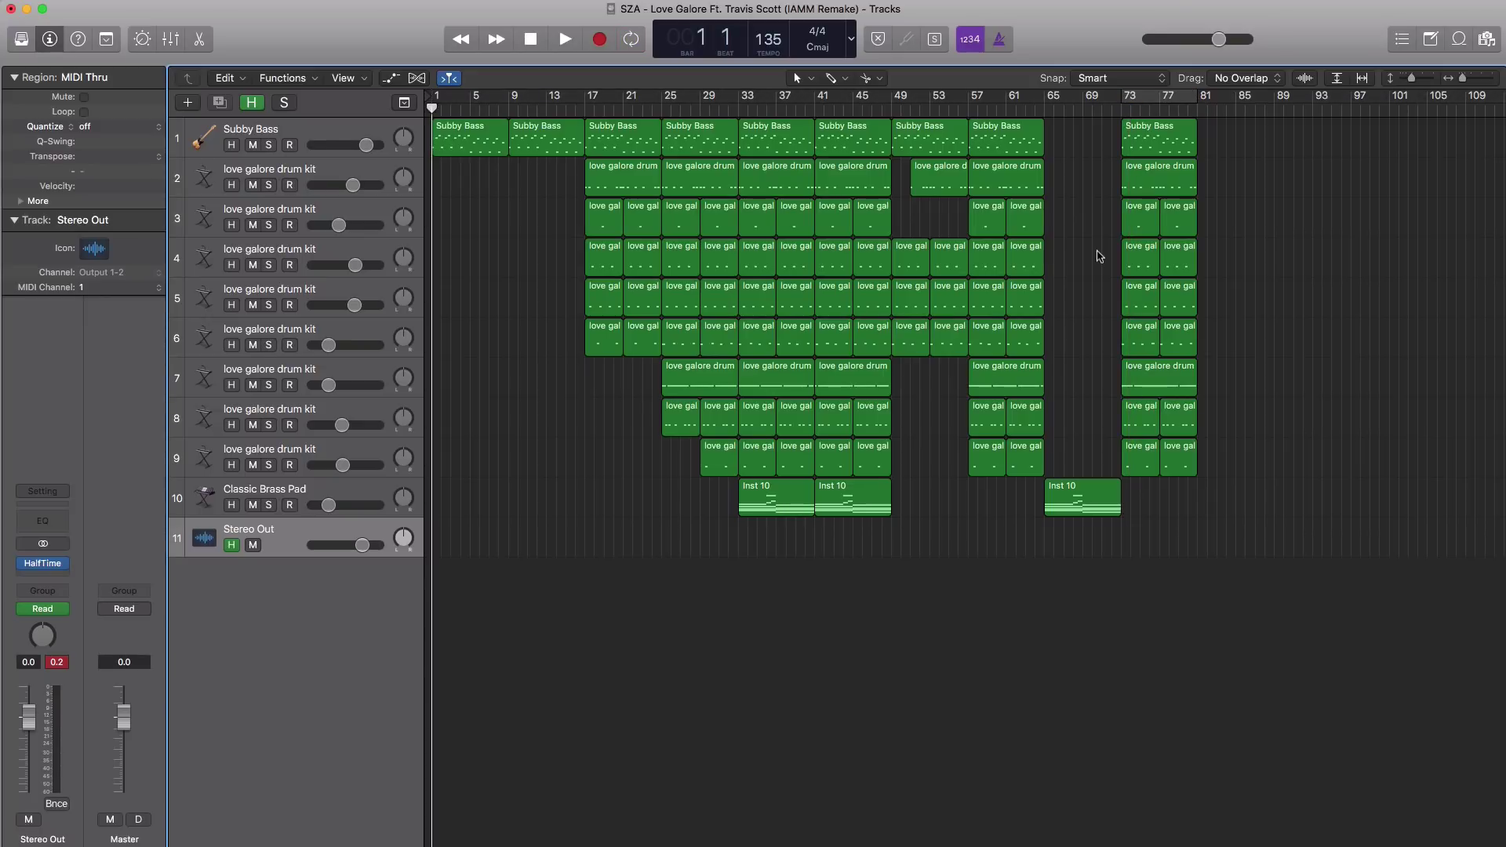
{"action": "key", "text": "space"}
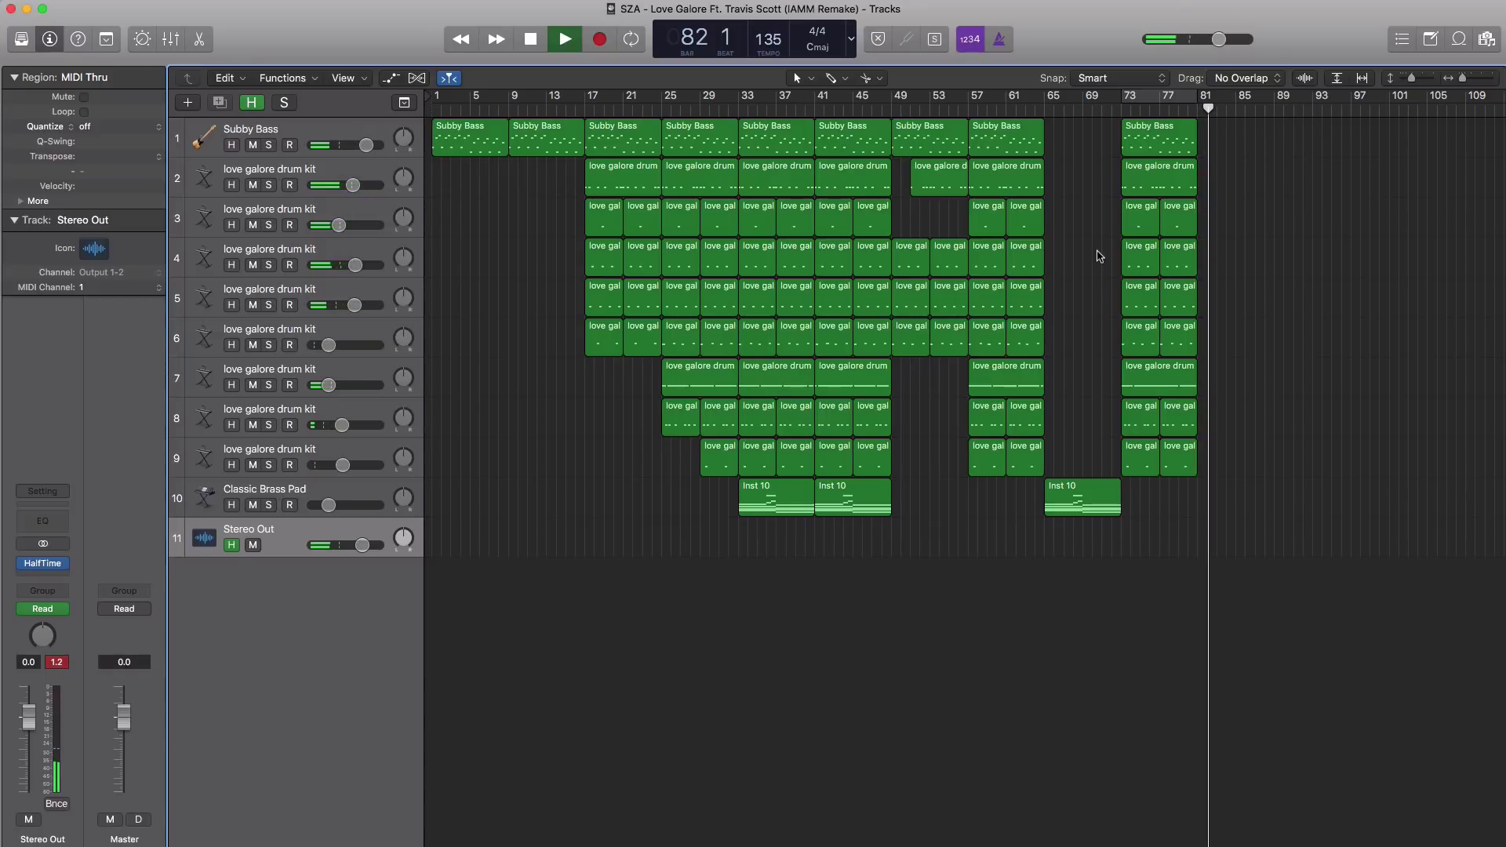
{"action": "key", "text": "space"}
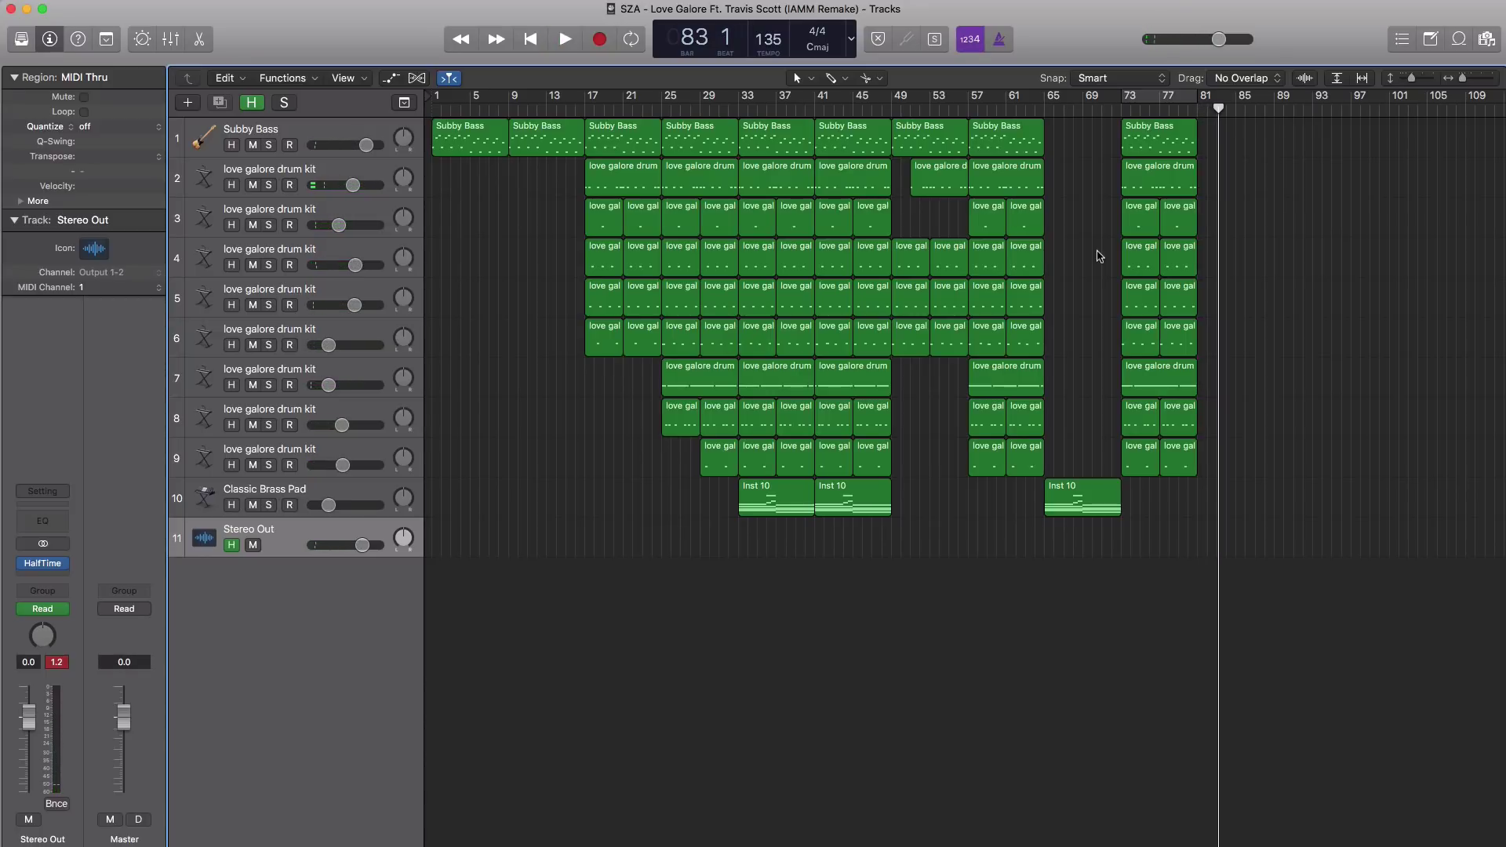